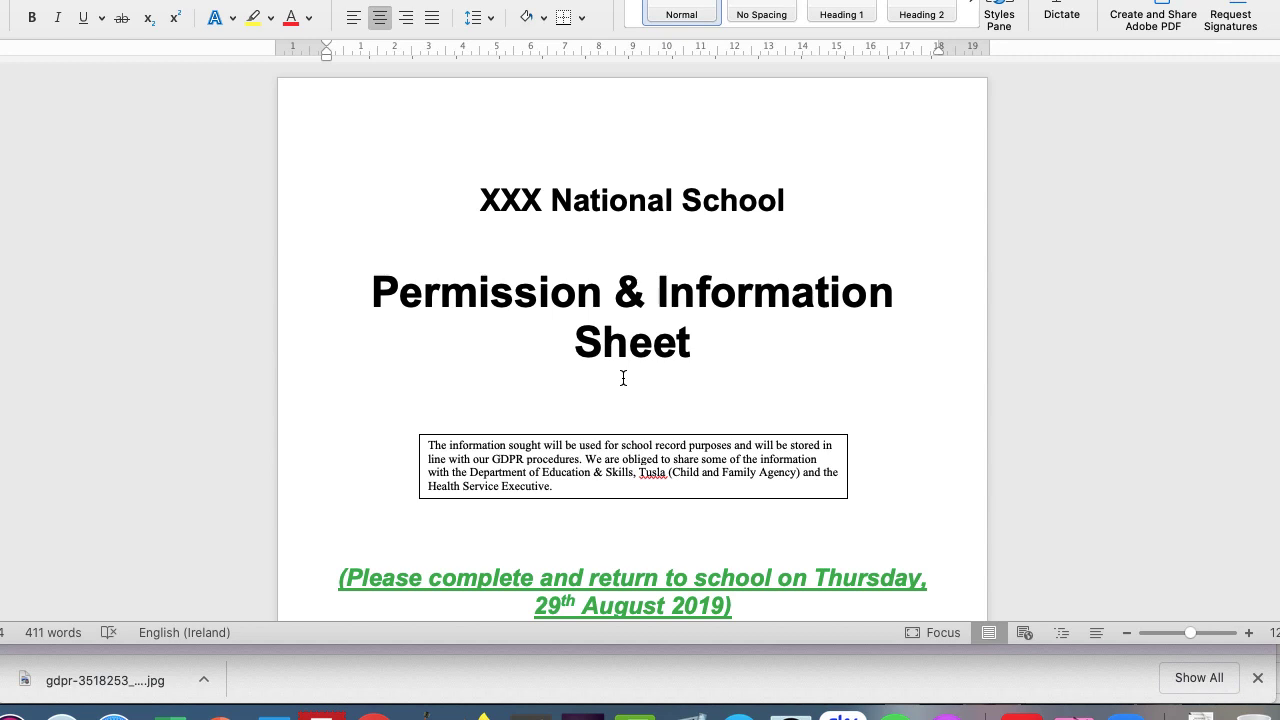
Look through the whole Permission & Information Sheet, from the cover page to the photograph, radio and birthday permission sections
scroll(623, 378, "down", 5)
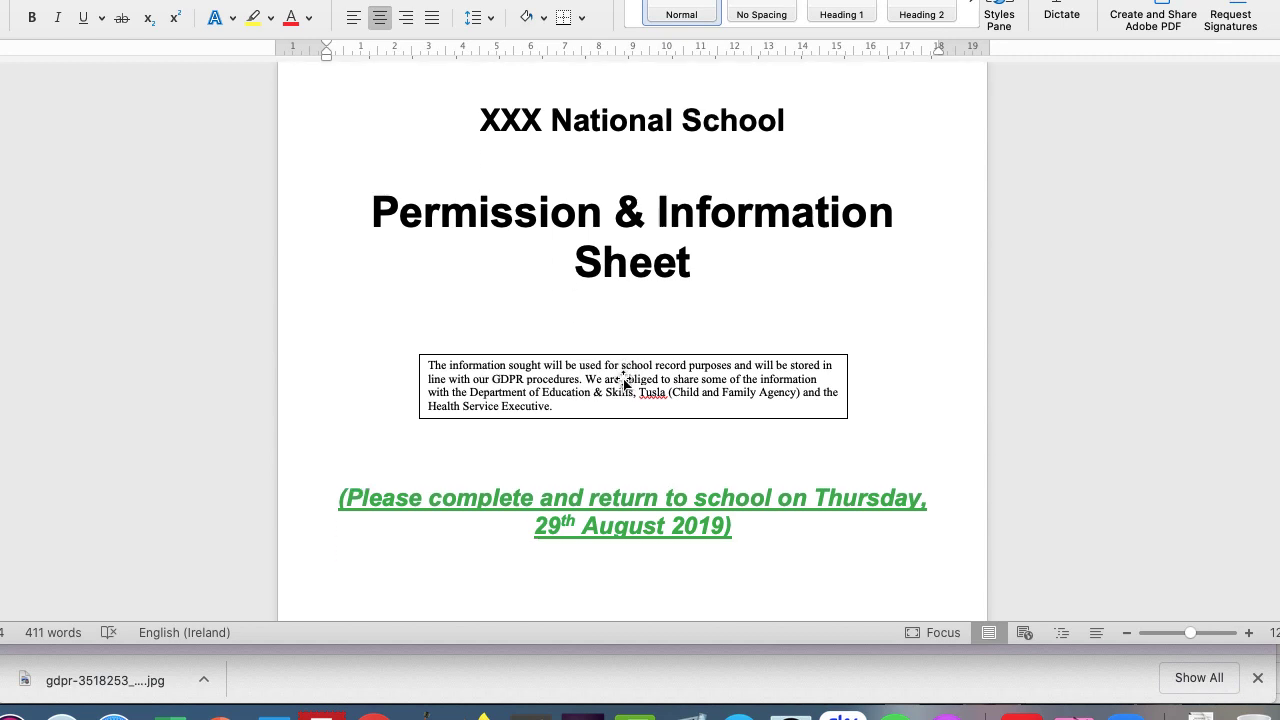
scroll(623, 378, "down", 1)
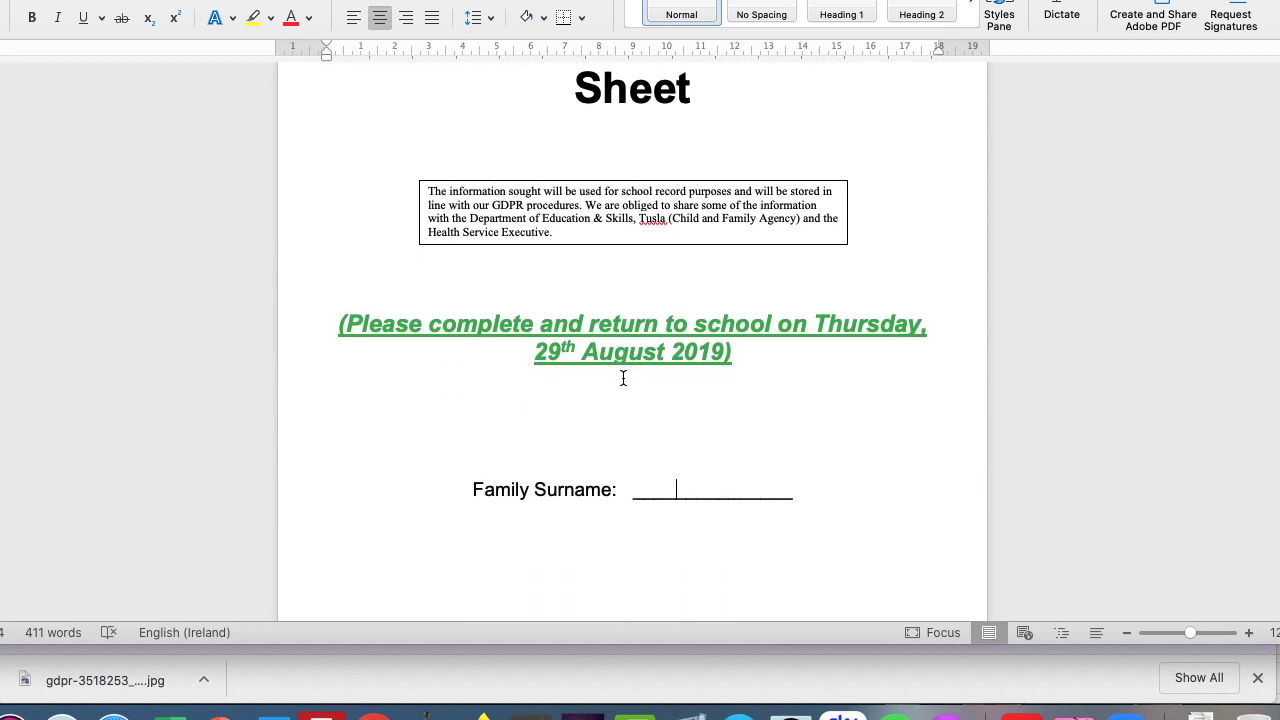
scroll(623, 378, "down", 5)
scroll(623, 378, "up", 12)
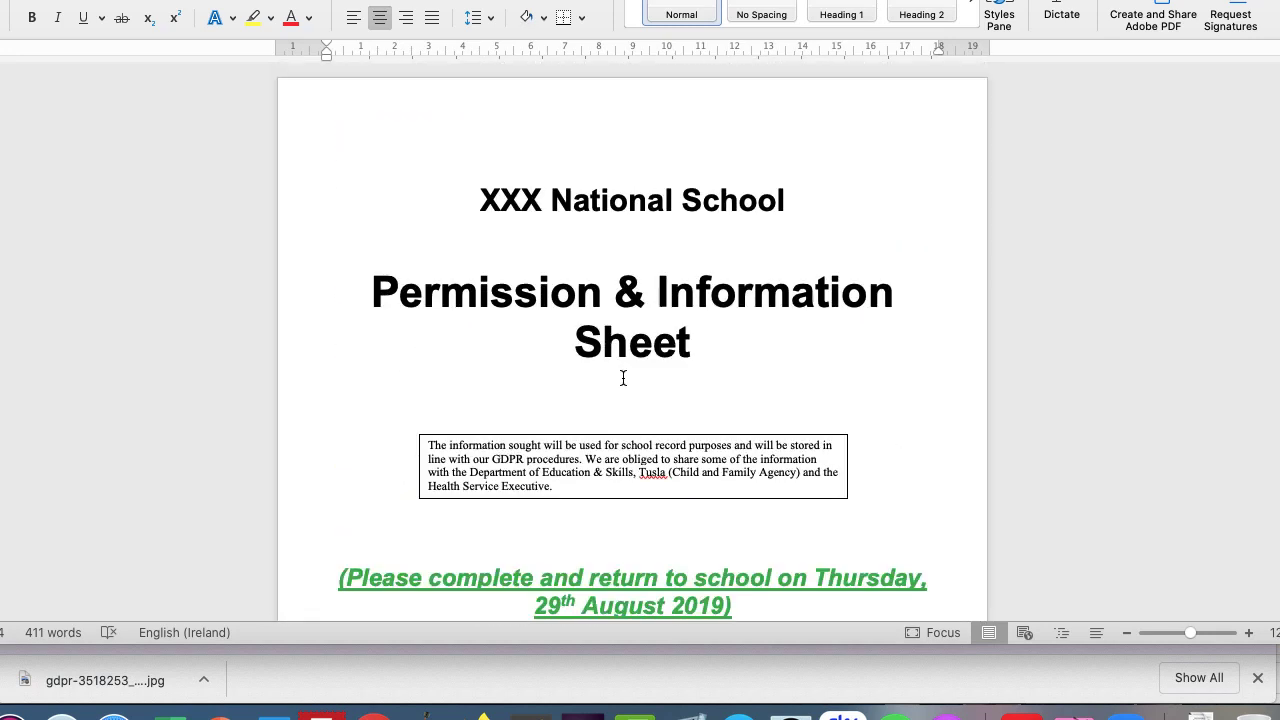
scroll(623, 378, "down", 4)
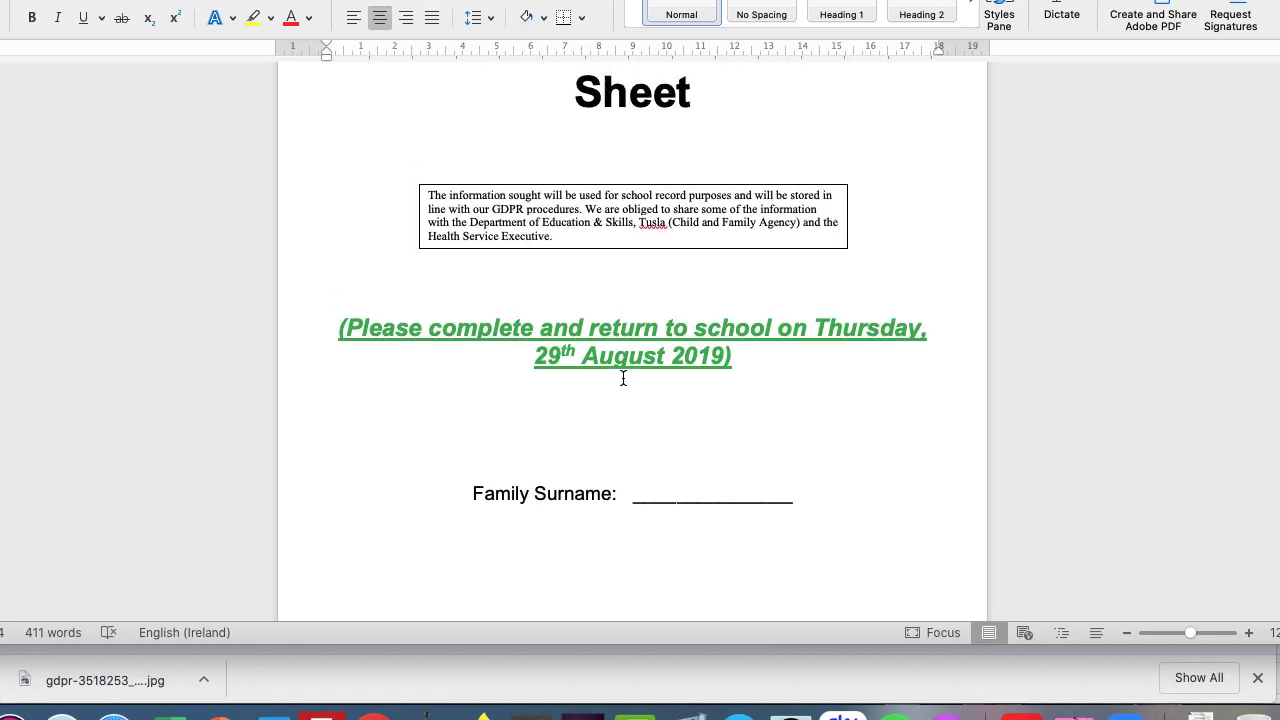
scroll(623, 375, "up", 3)
scroll(623, 378, "up", 1)
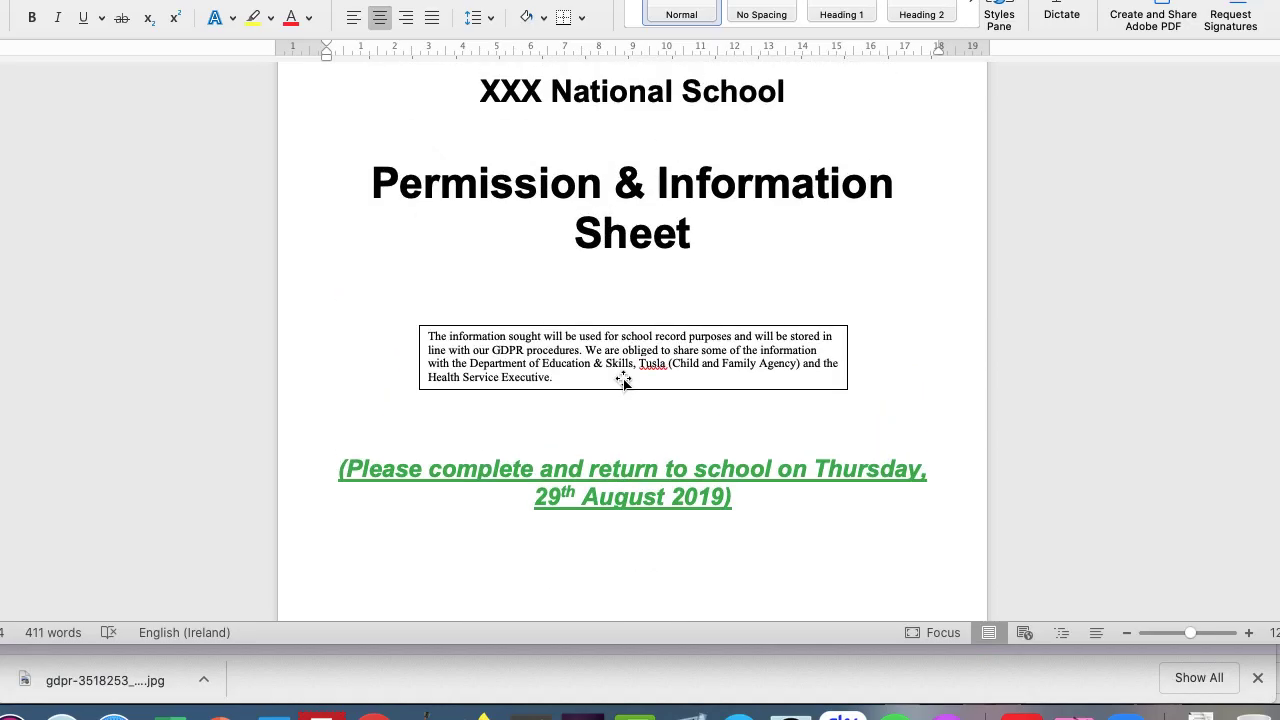
scroll(623, 378, "down", 15)
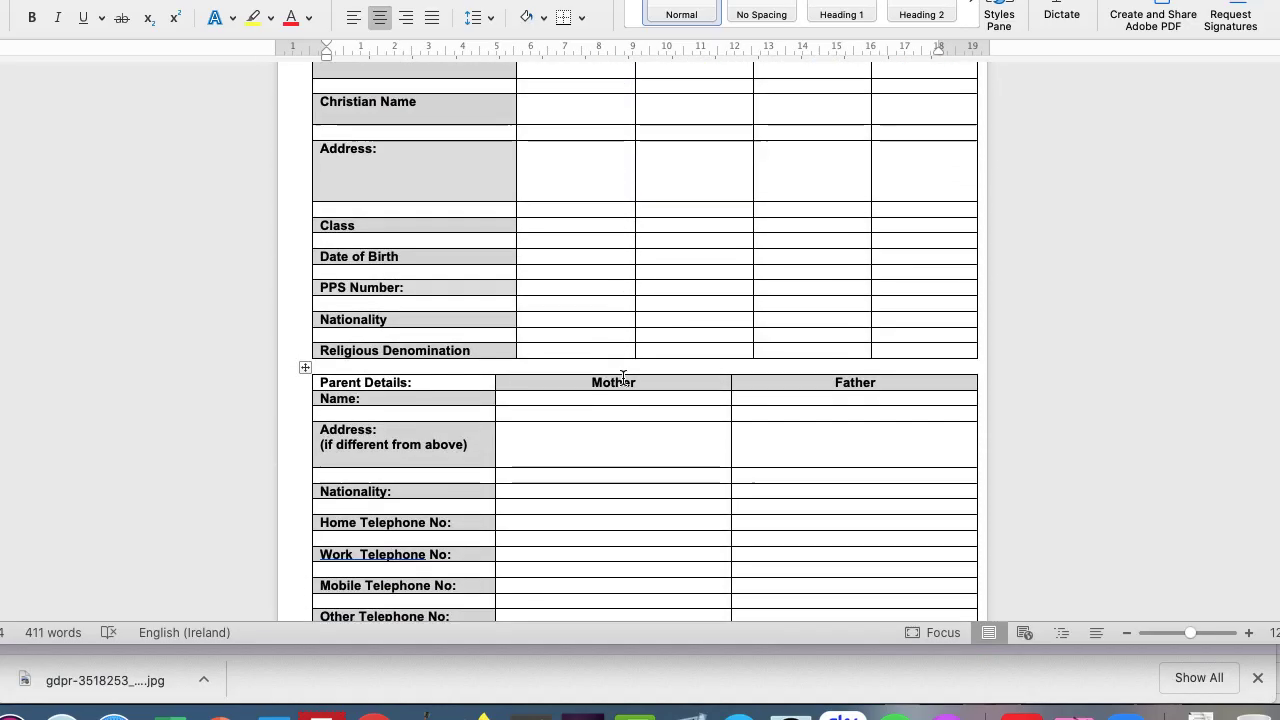
scroll(623, 378, "down", 15)
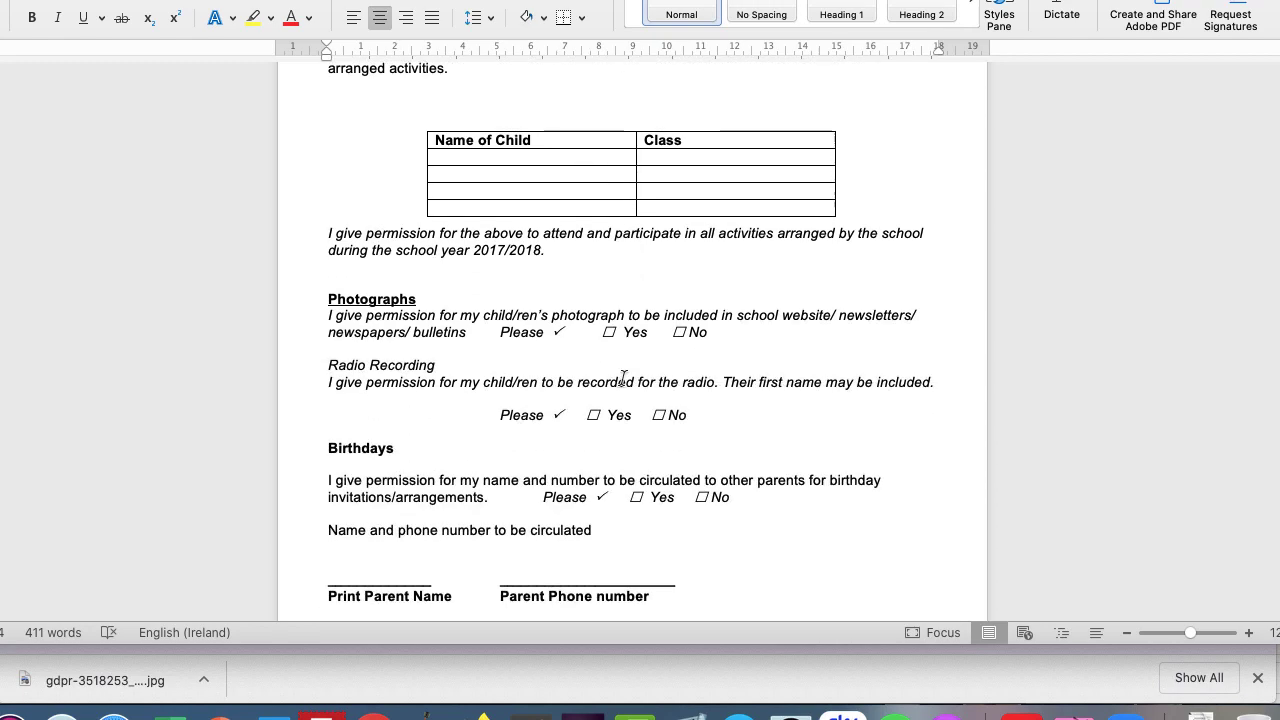
scroll(623, 378, "down", 4)
scroll(623, 378, "up", 15)
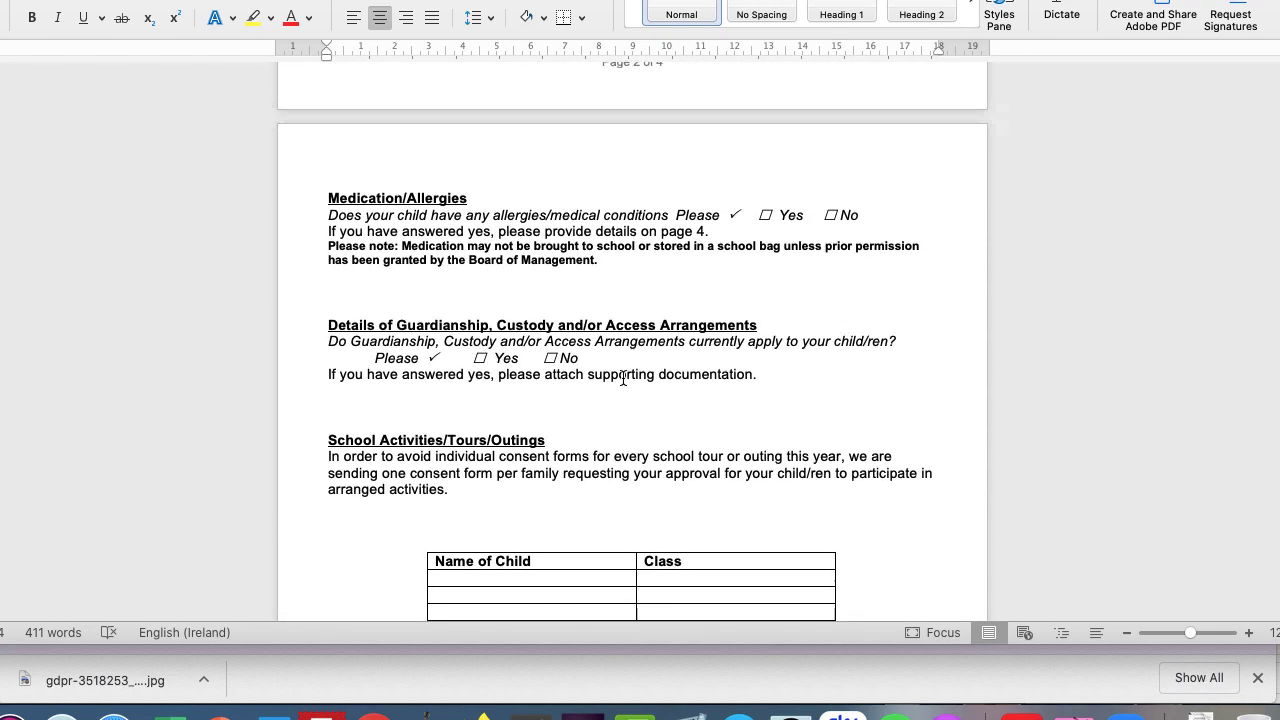
scroll(623, 378, "up", 15)
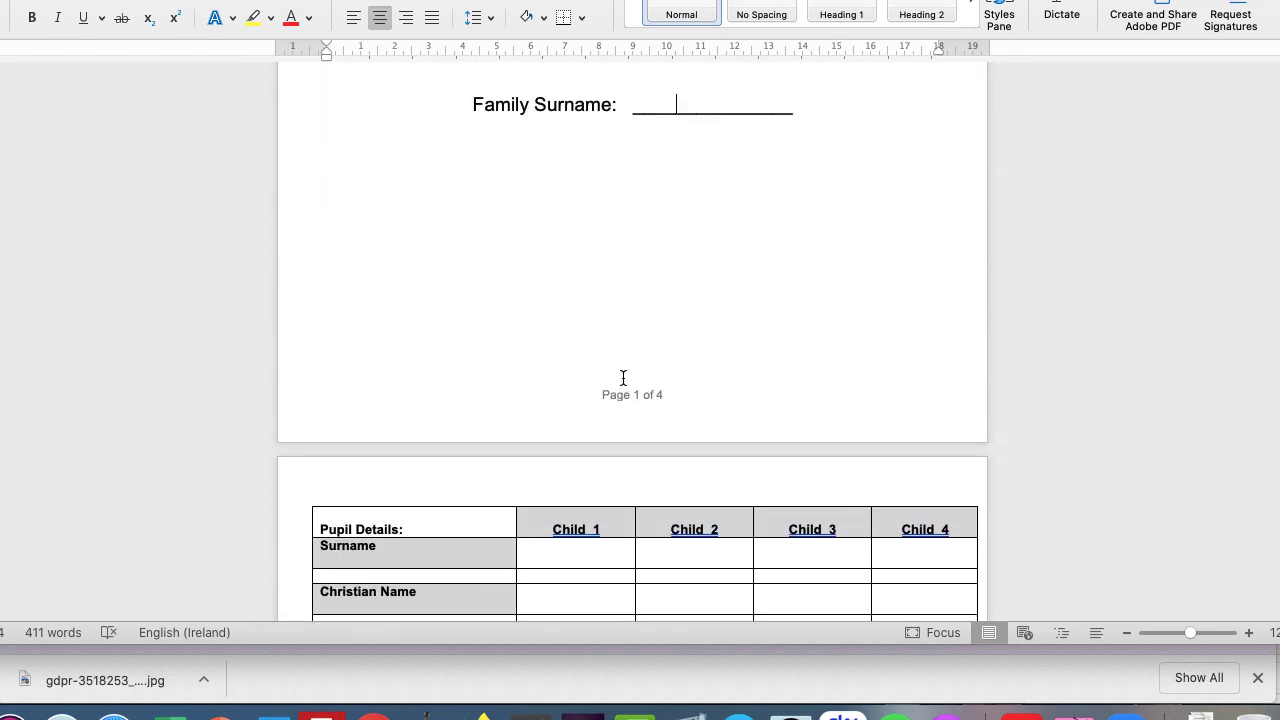
scroll(623, 378, "up", 1)
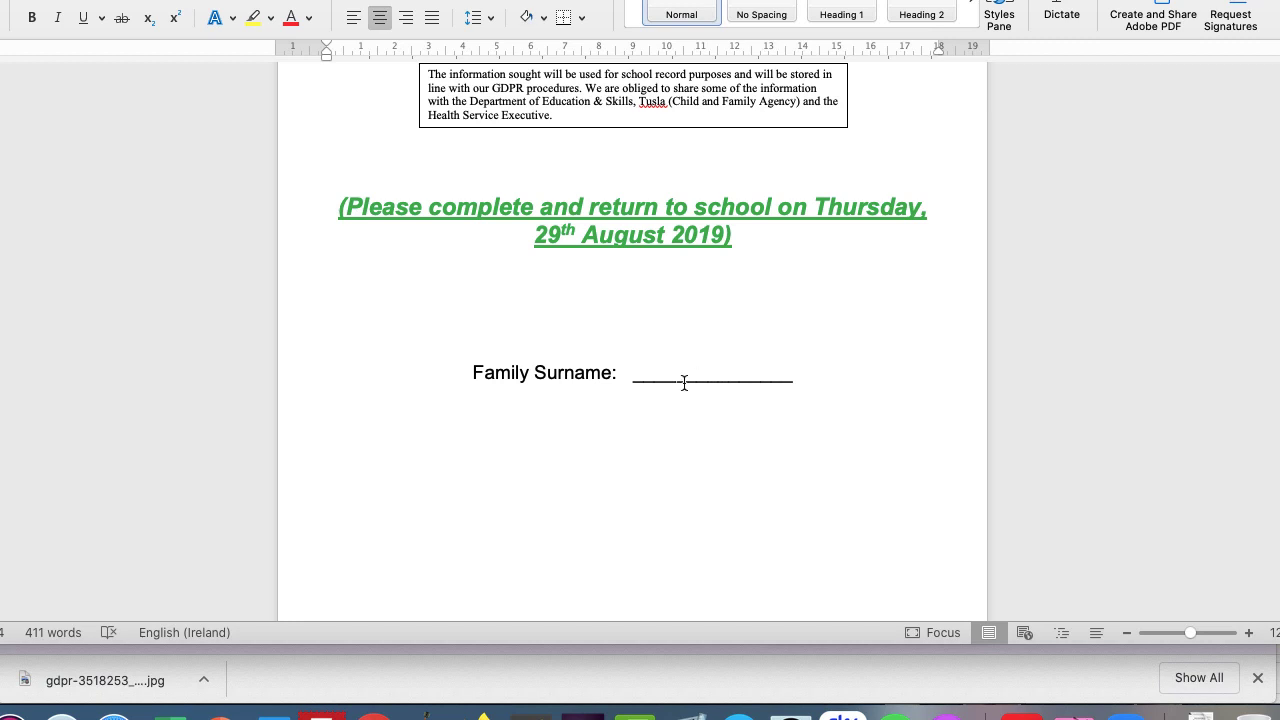
Examine the cover page's GDPR notice, return date and Family Surname line, along with the Pupil Details table on page 2
scroll(672, 387, "up", 3)
scroll(672, 387, "up", 10)
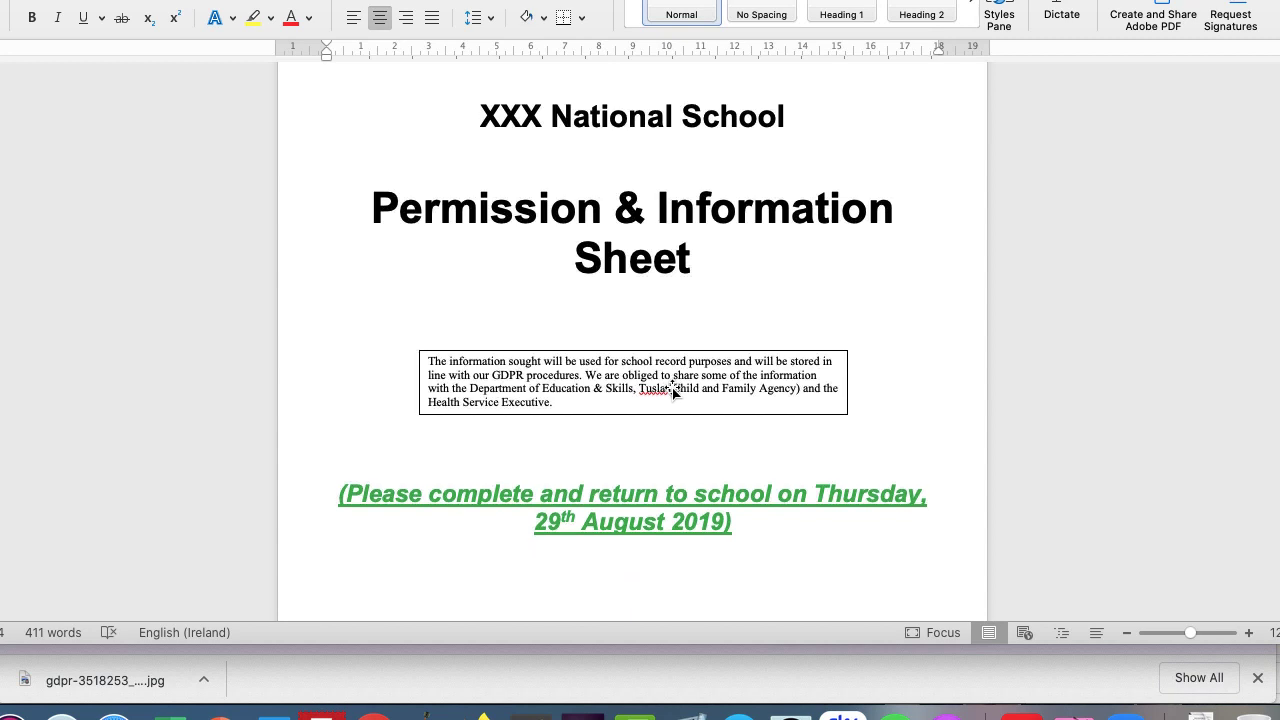
scroll(673, 391, "down", 1)
scroll(672, 390, "up", 1)
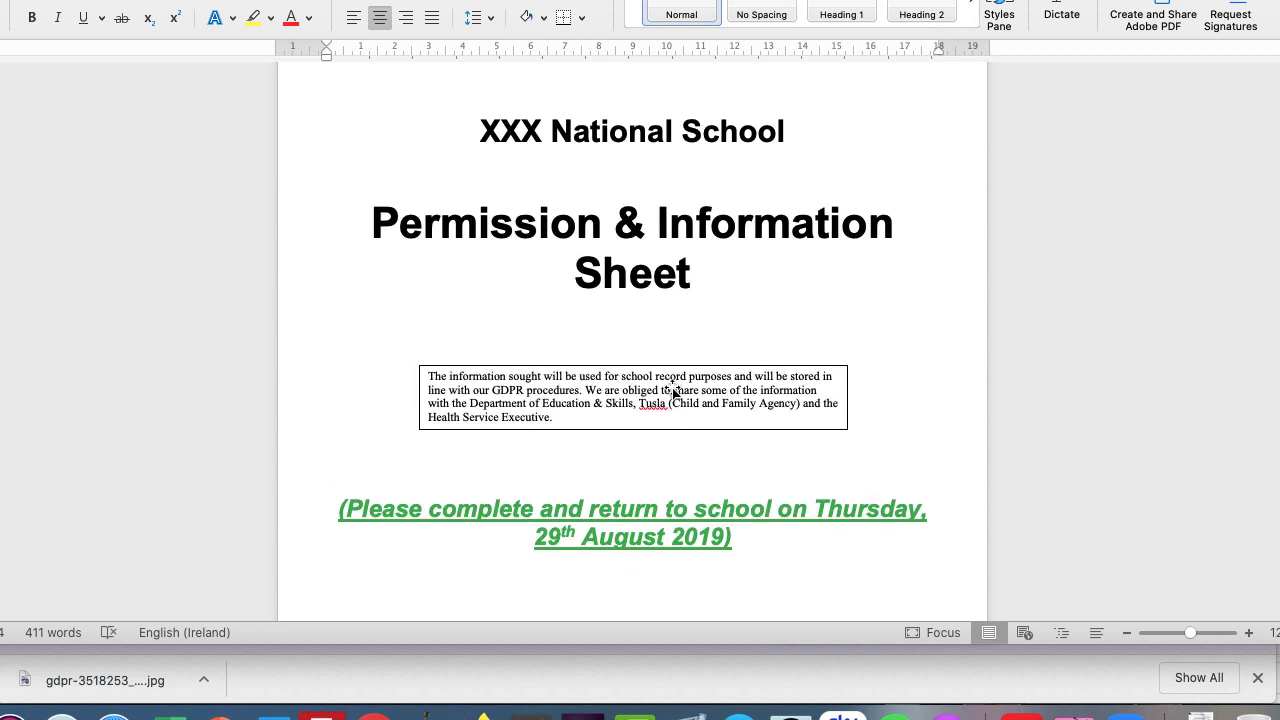
scroll(672, 388, "down", 2)
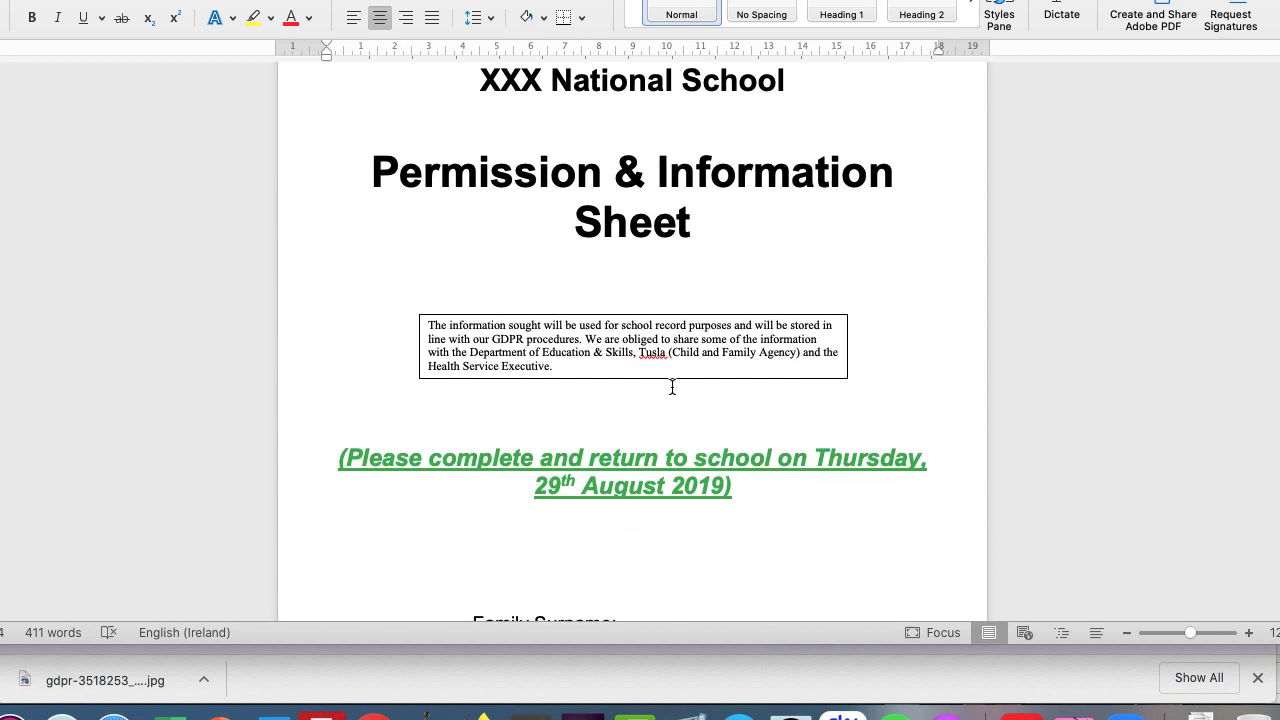
scroll(672, 387, "down", 1)
scroll(672, 387, "up", 1)
scroll(672, 387, "down", 8)
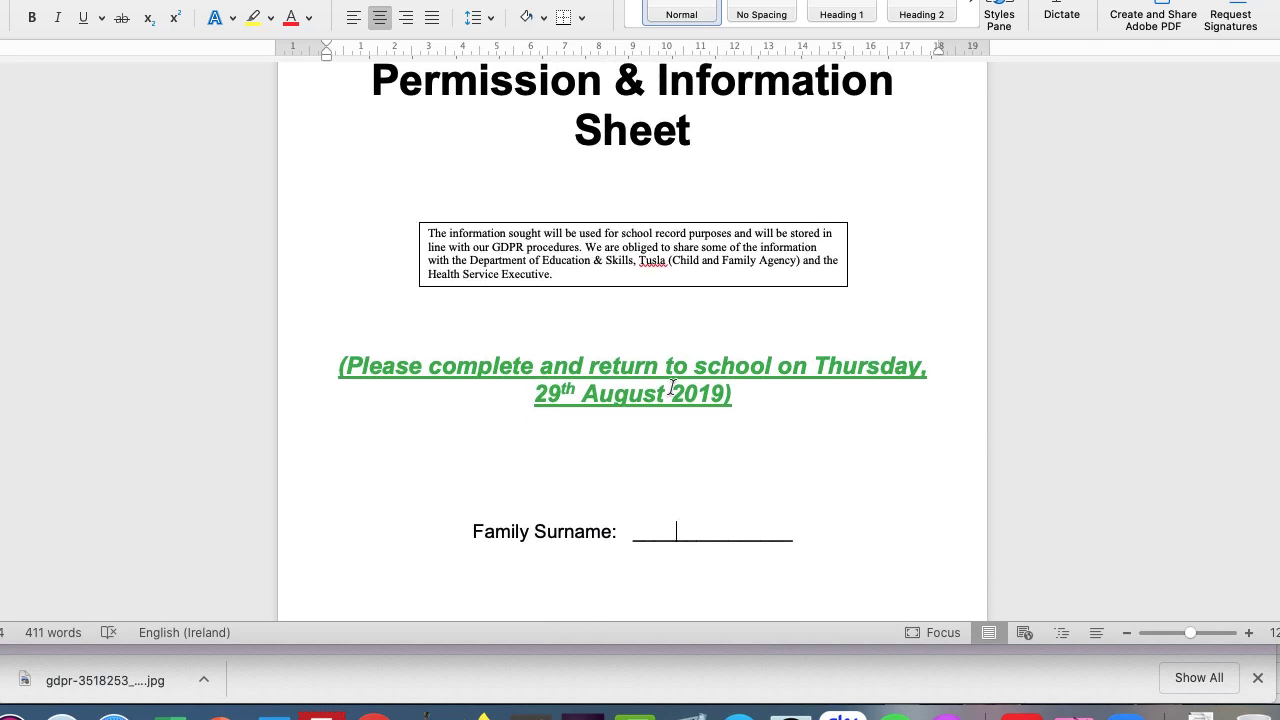
scroll(673, 388, "down", 10)
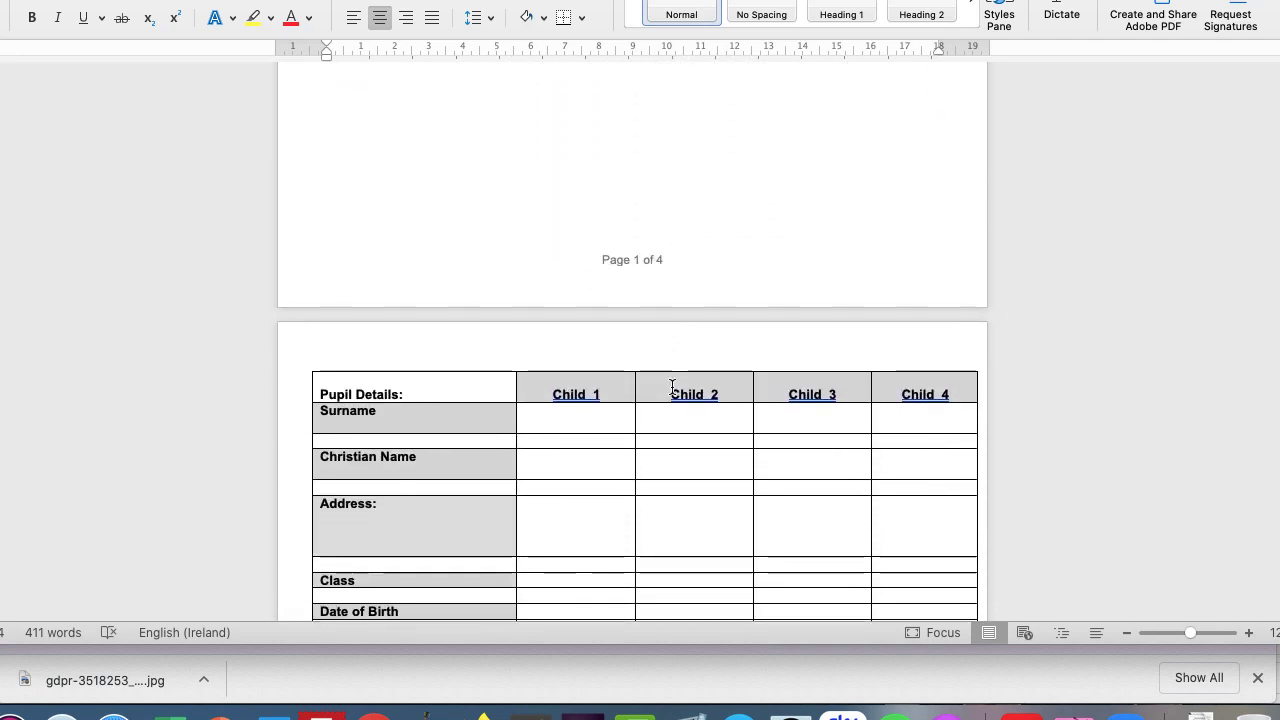
scroll(672, 387, "up", 3)
scroll(672, 387, "down", 5)
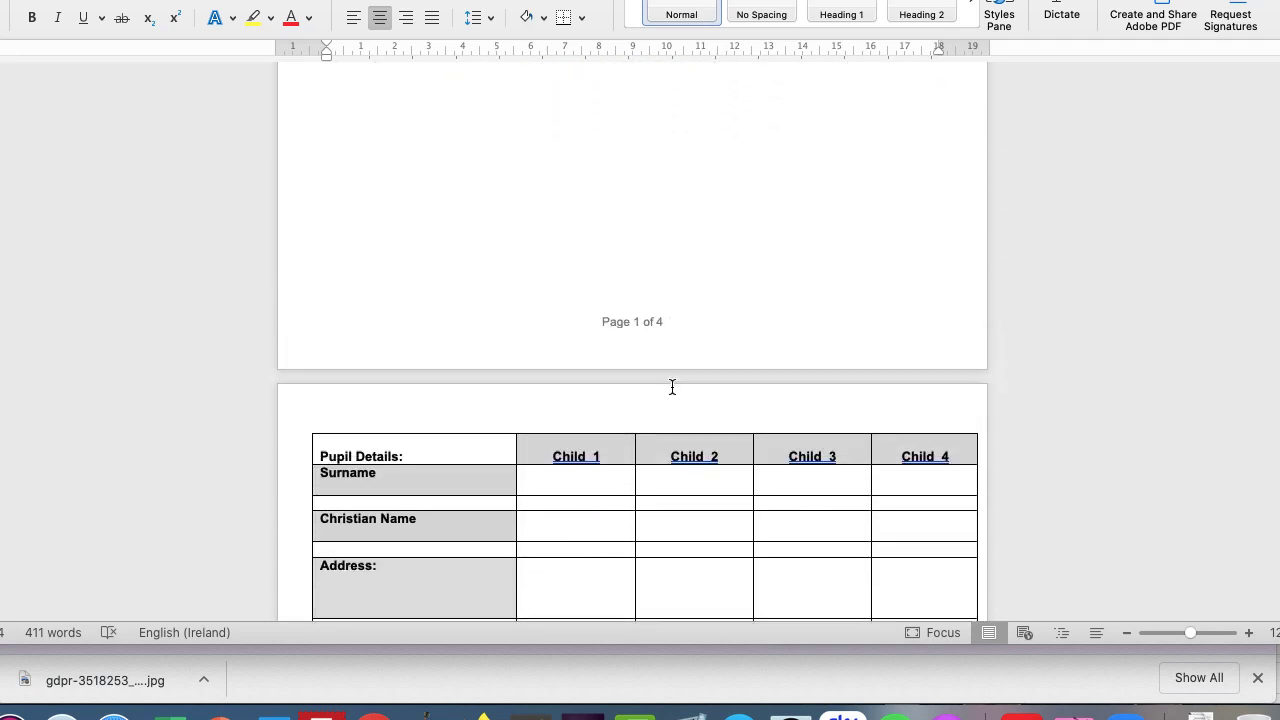
scroll(672, 387, "up", 7)
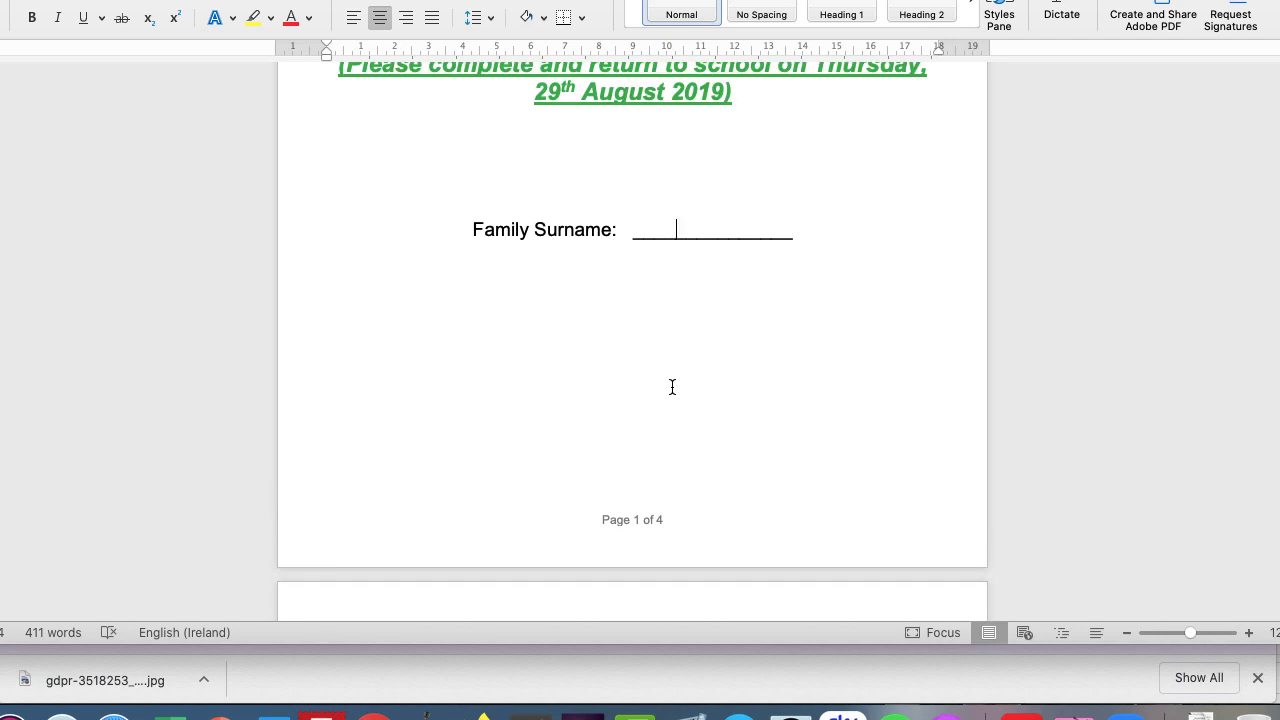
scroll(672, 387, "down", 2)
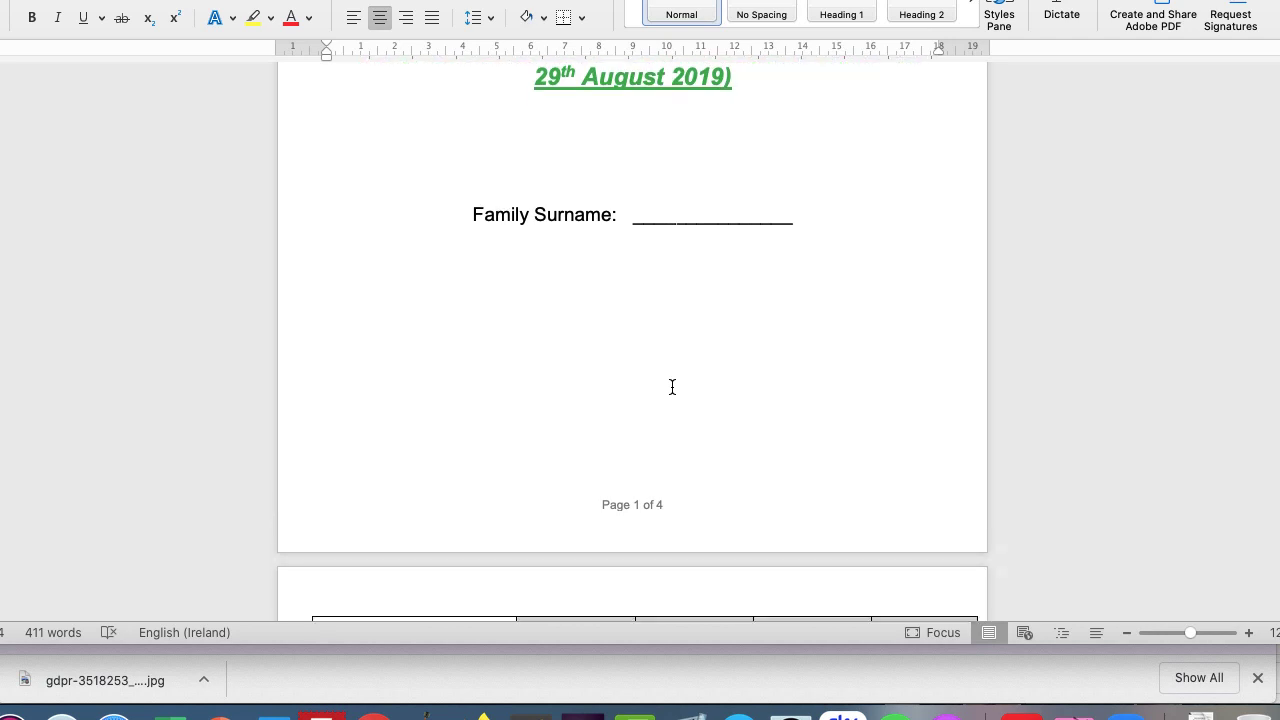
scroll(620, 384, "down", 20)
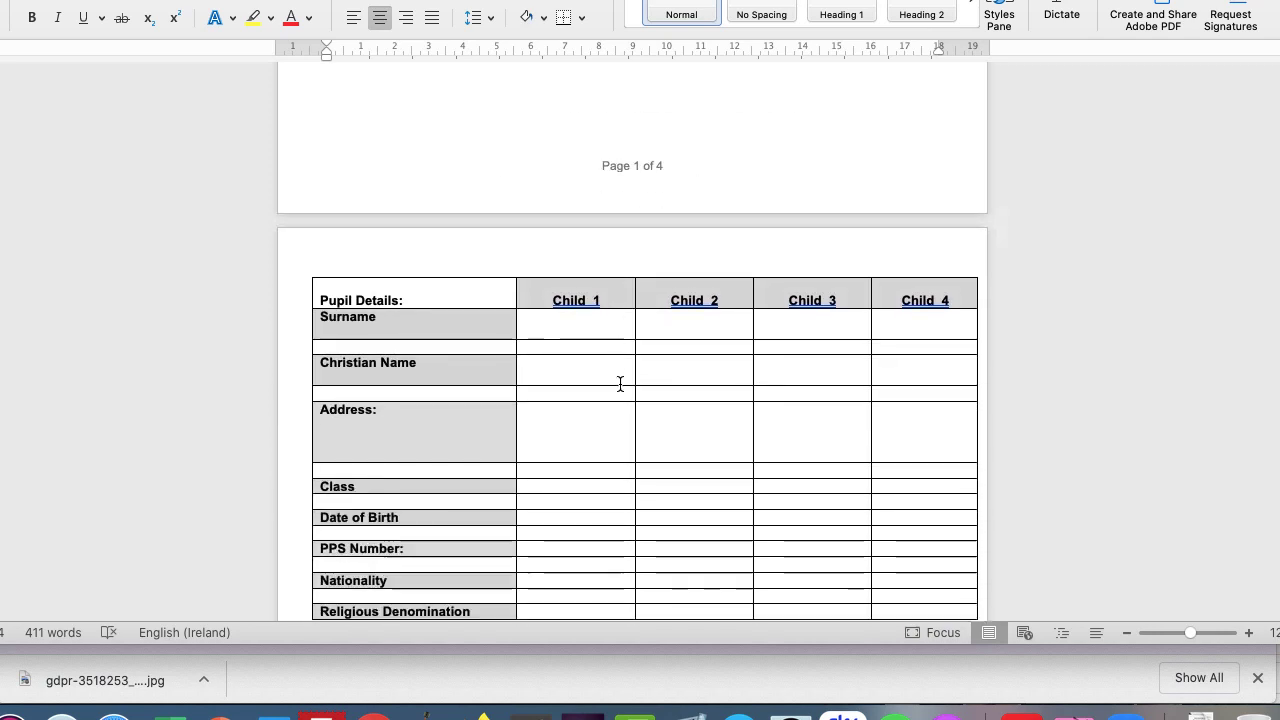
scroll(620, 384, "down", 3)
scroll(620, 384, "up", 18)
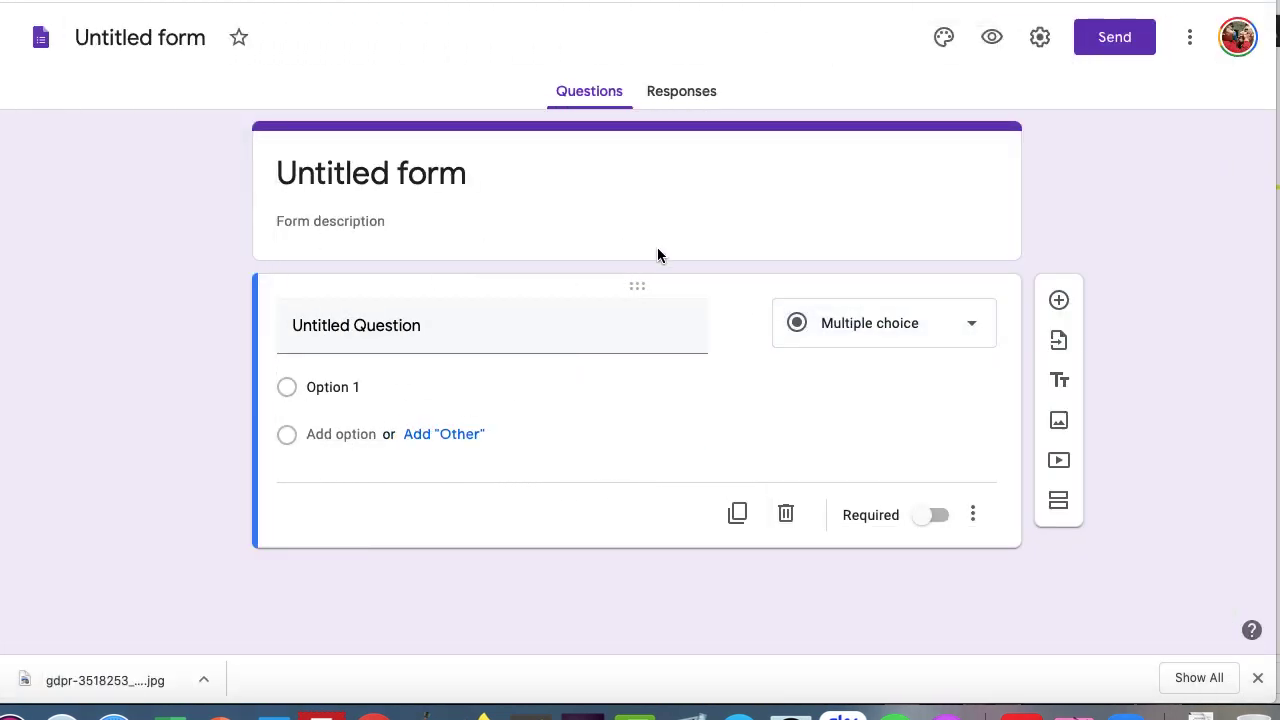
Examine the question types available for the untitled question in the blank Google Form, keeping Multiple choice
left_click(976, 327)
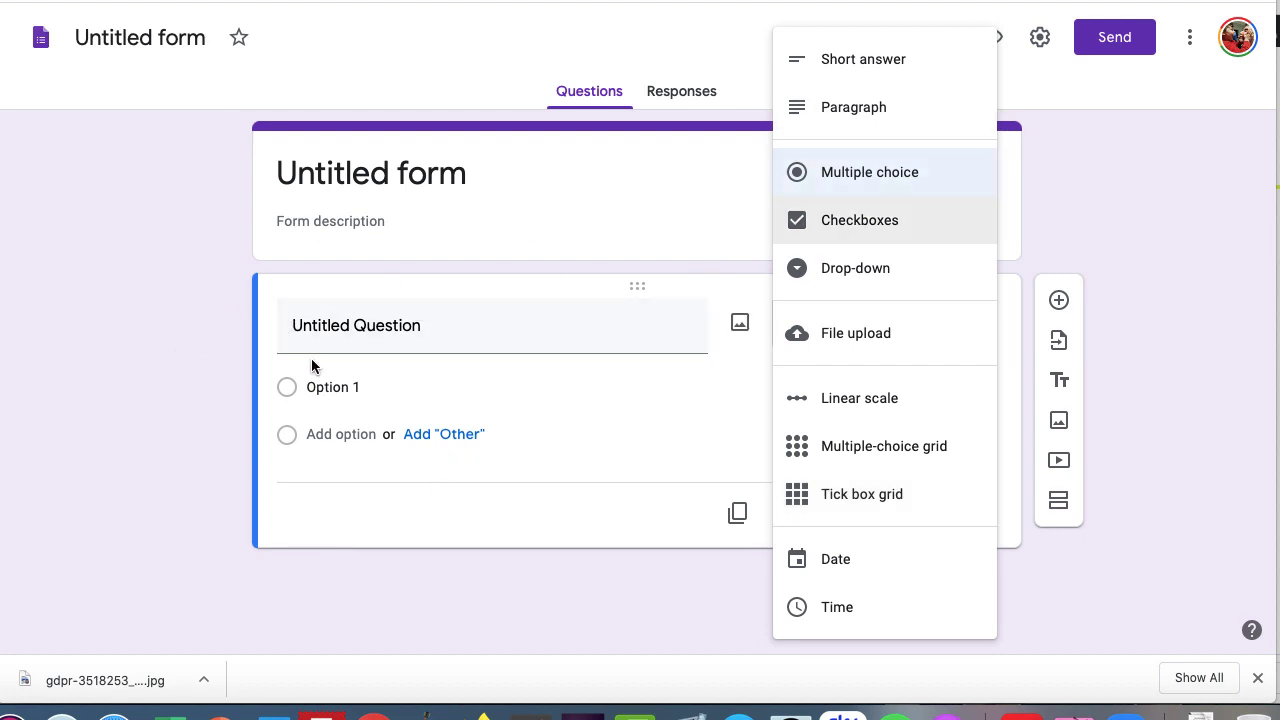
left_click(198, 360)
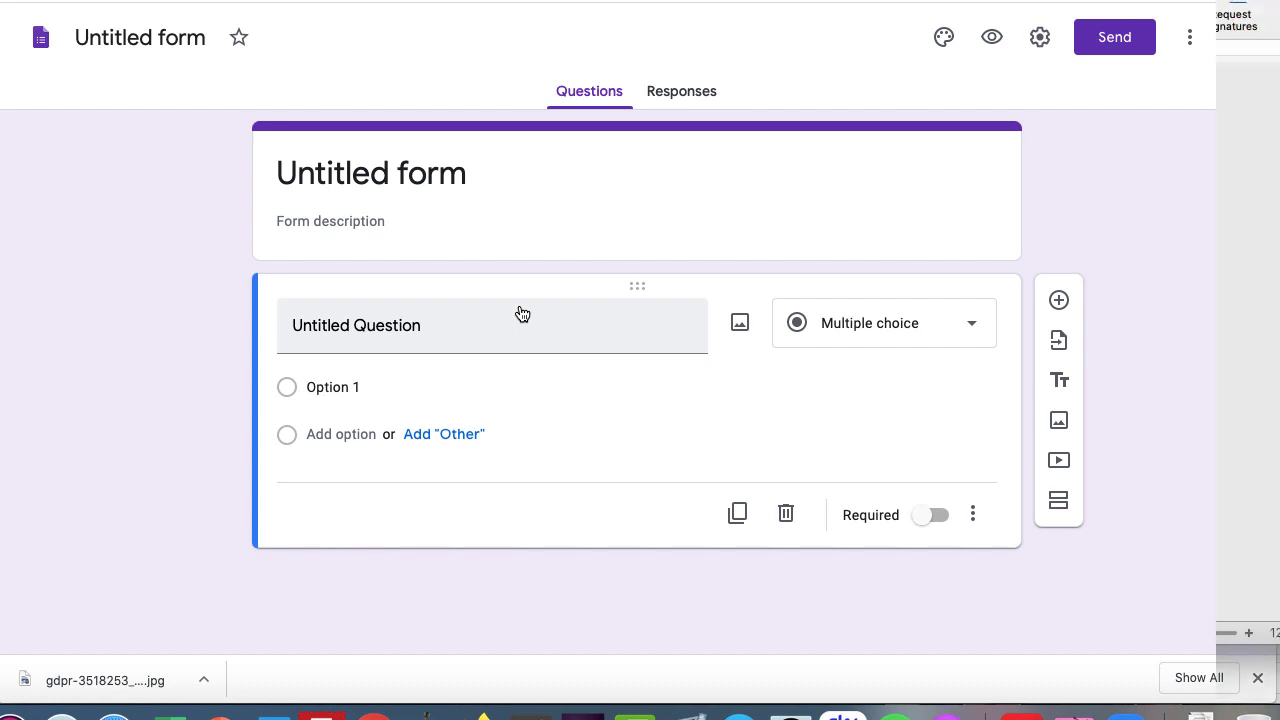
Switch back to the Word permission sheet and review it from the cover page through the Pupil Details table
key("super+Tab")
scroll(520, 305, "up", 6)
scroll(520, 305, "up", 3)
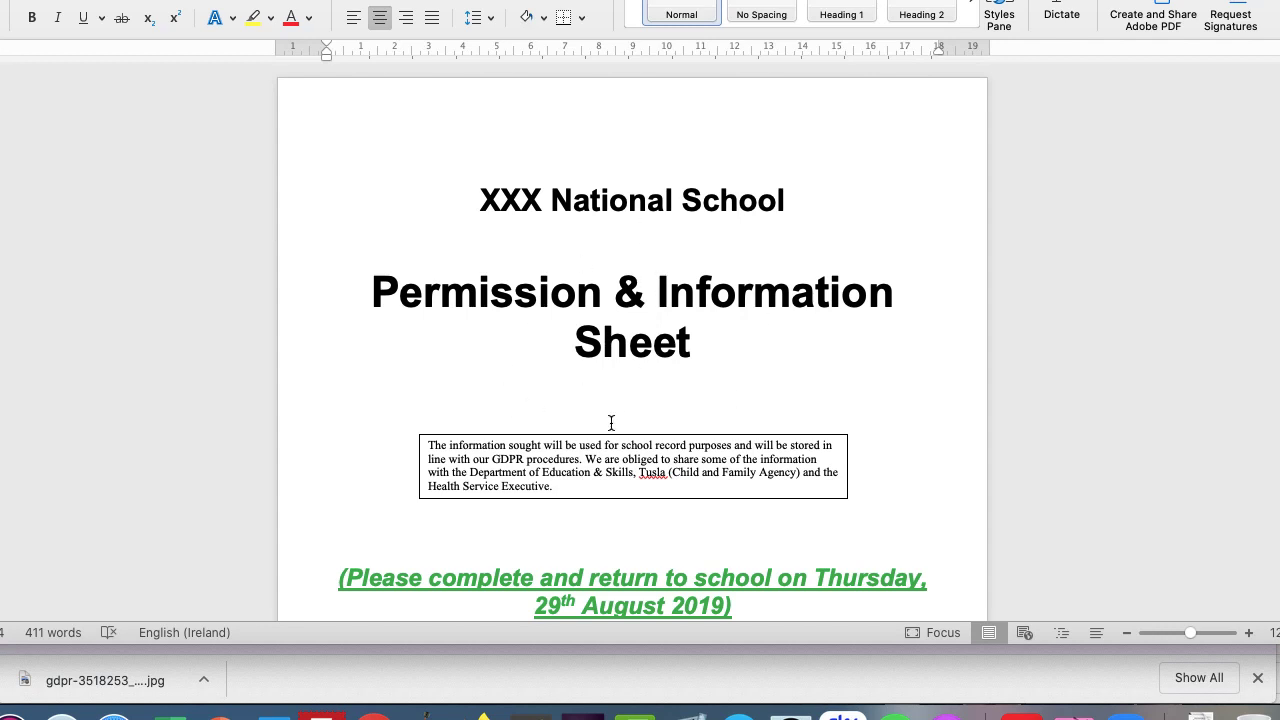
scroll(627, 350, "down", 10)
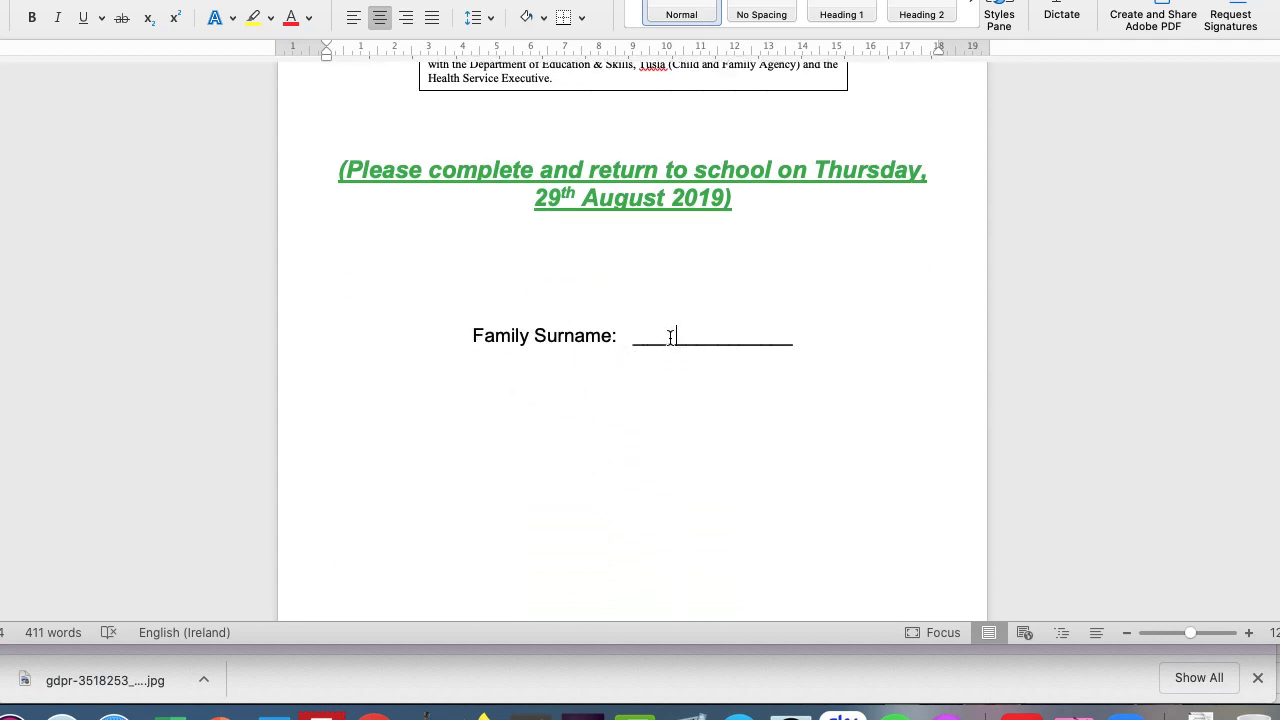
scroll(670, 337, "down", 13)
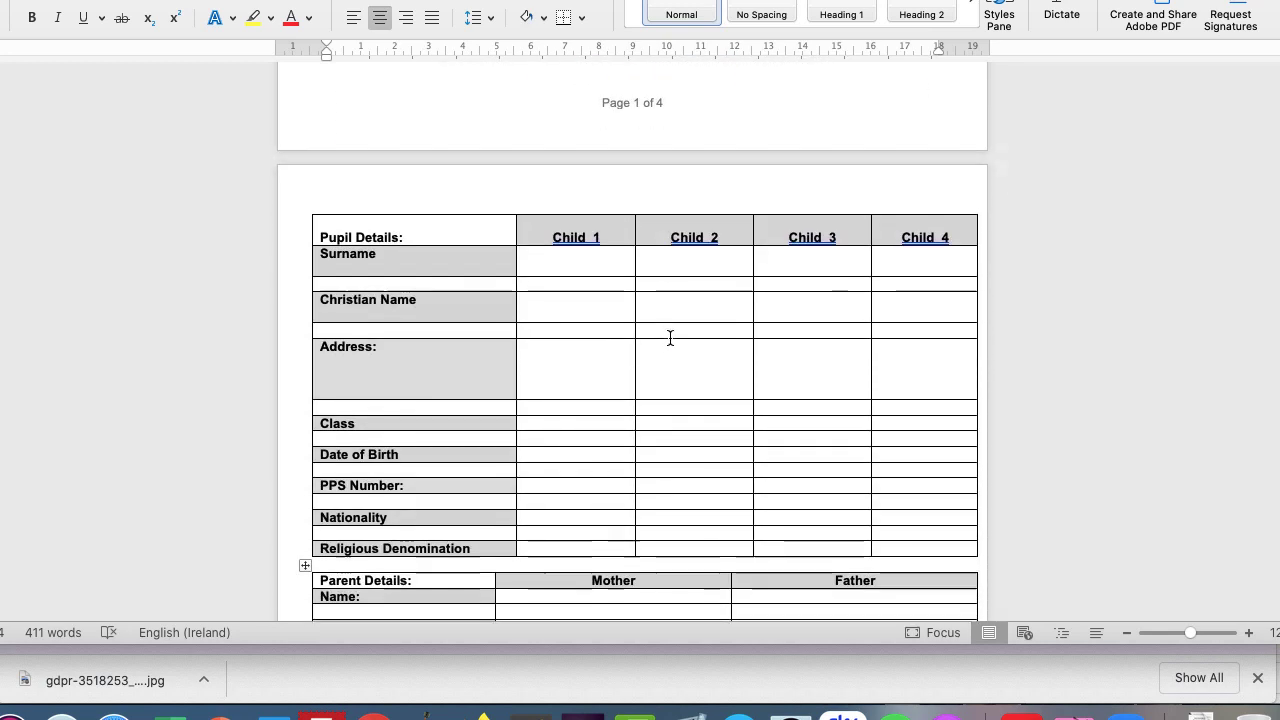
scroll(557, 413, "down", 2)
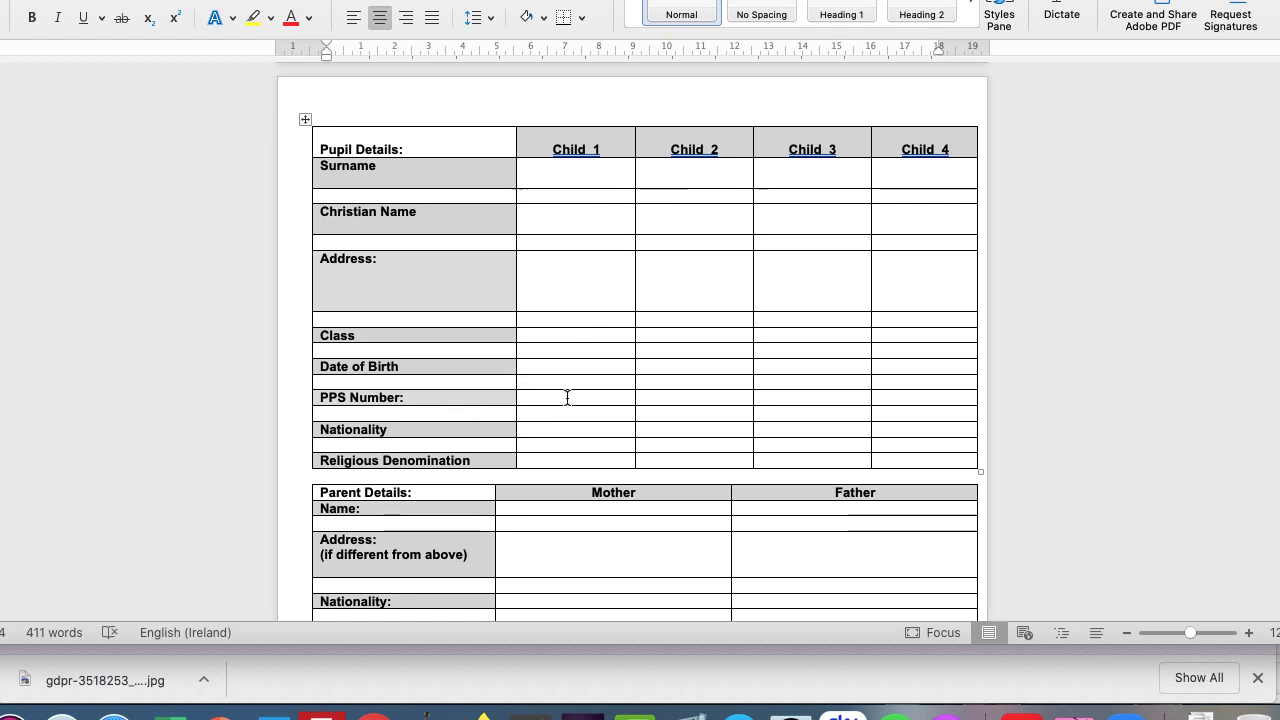
scroll(567, 397, "down", 1)
scroll(557, 371, "down", 2)
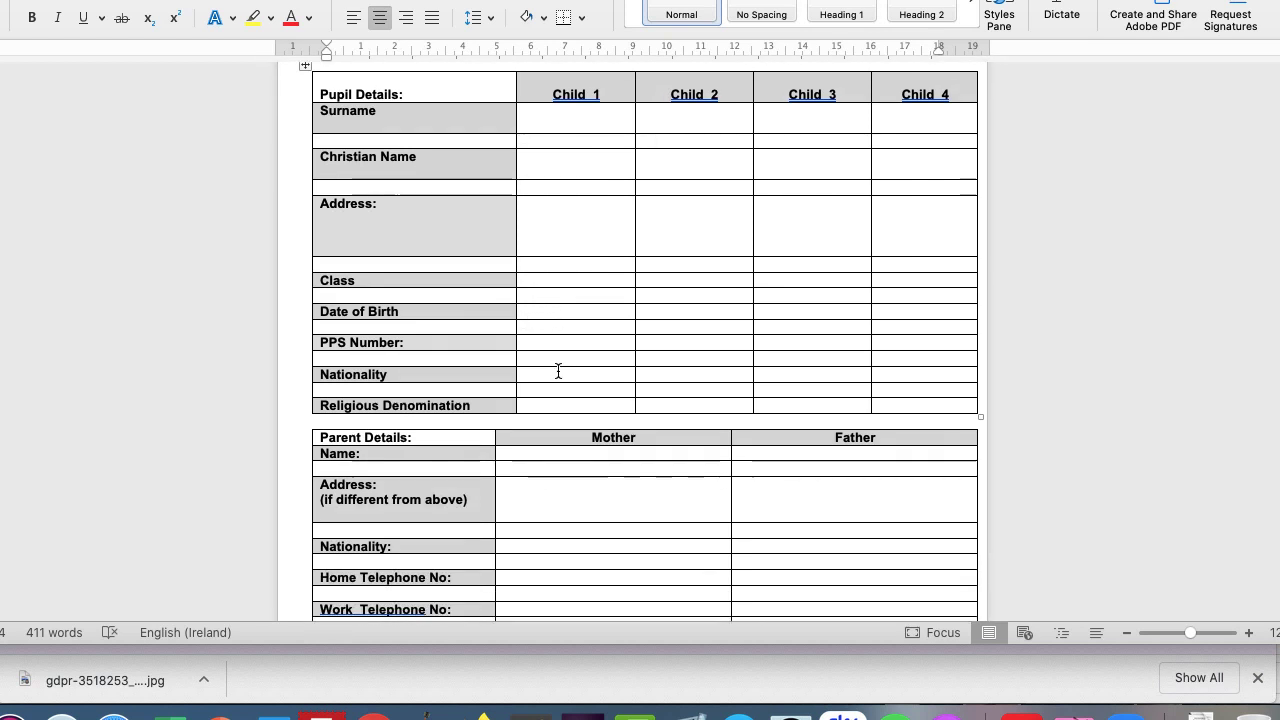
scroll(558, 371, "down", 1)
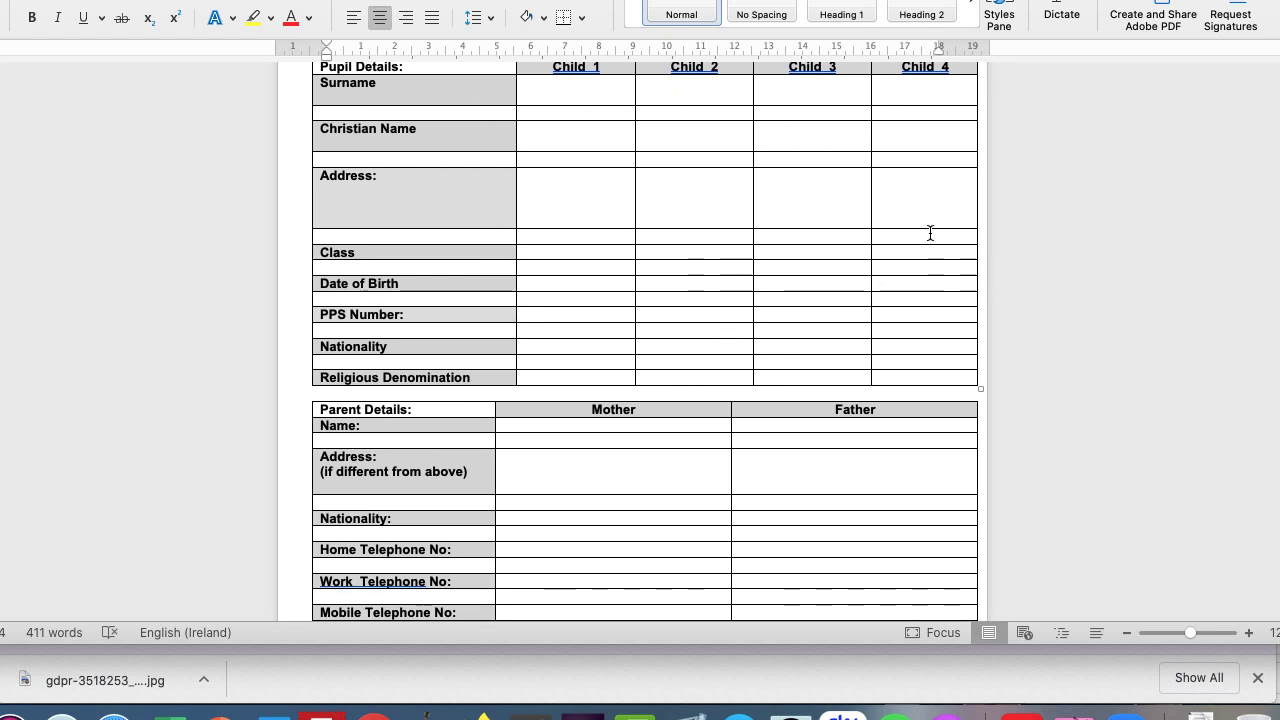
Review the Parent Details and emergency contacts tables, plus the medication, guardianship and school activities sections
scroll(551, 300, "down", 5)
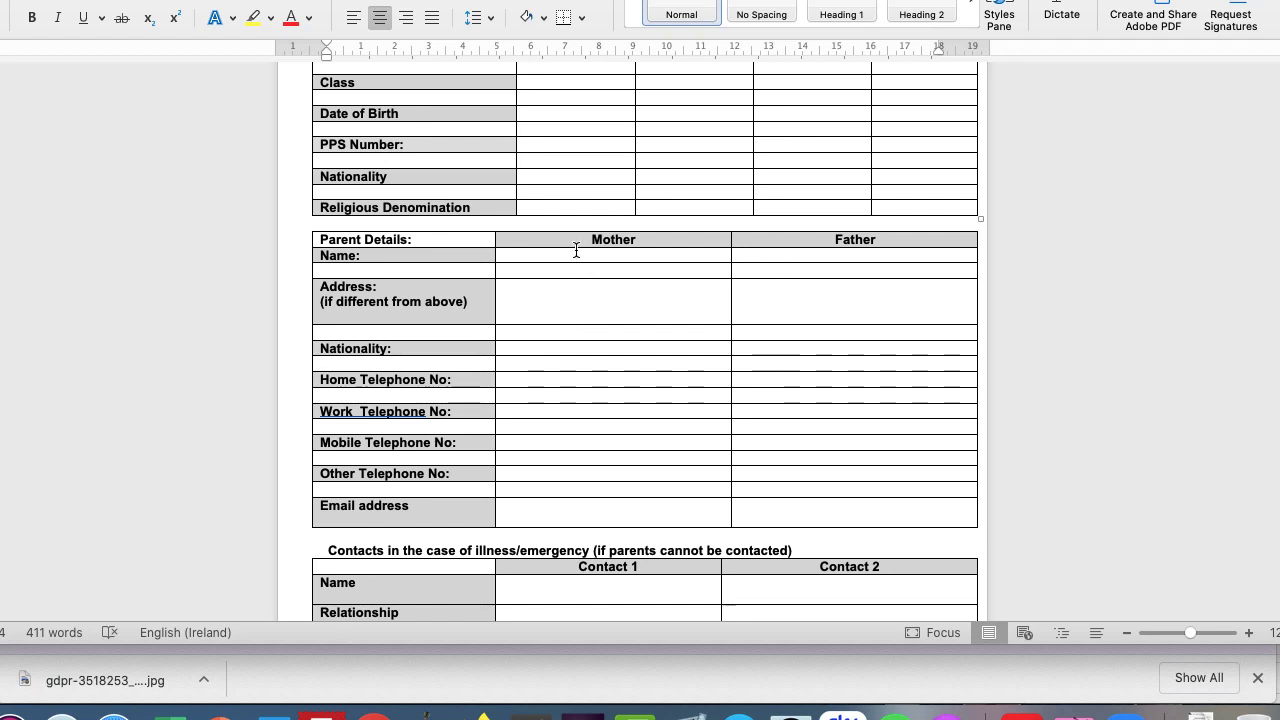
scroll(617, 280, "down", 3)
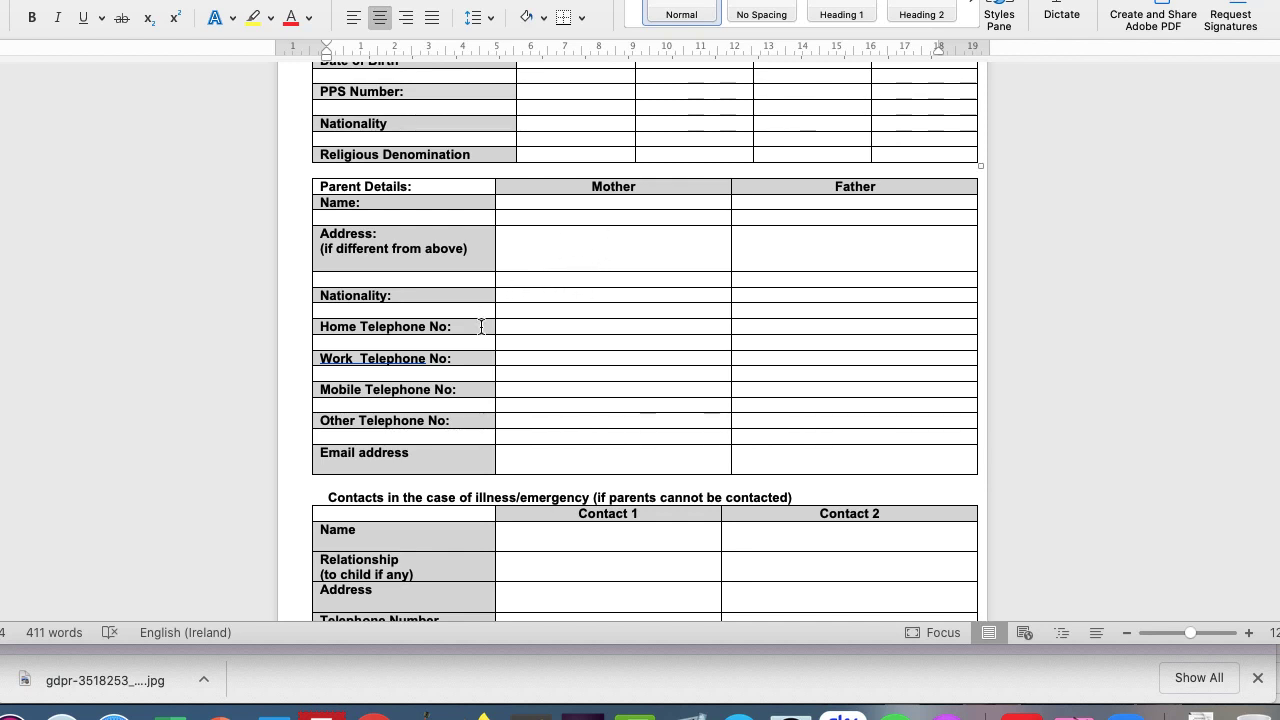
scroll(557, 409, "down", 3)
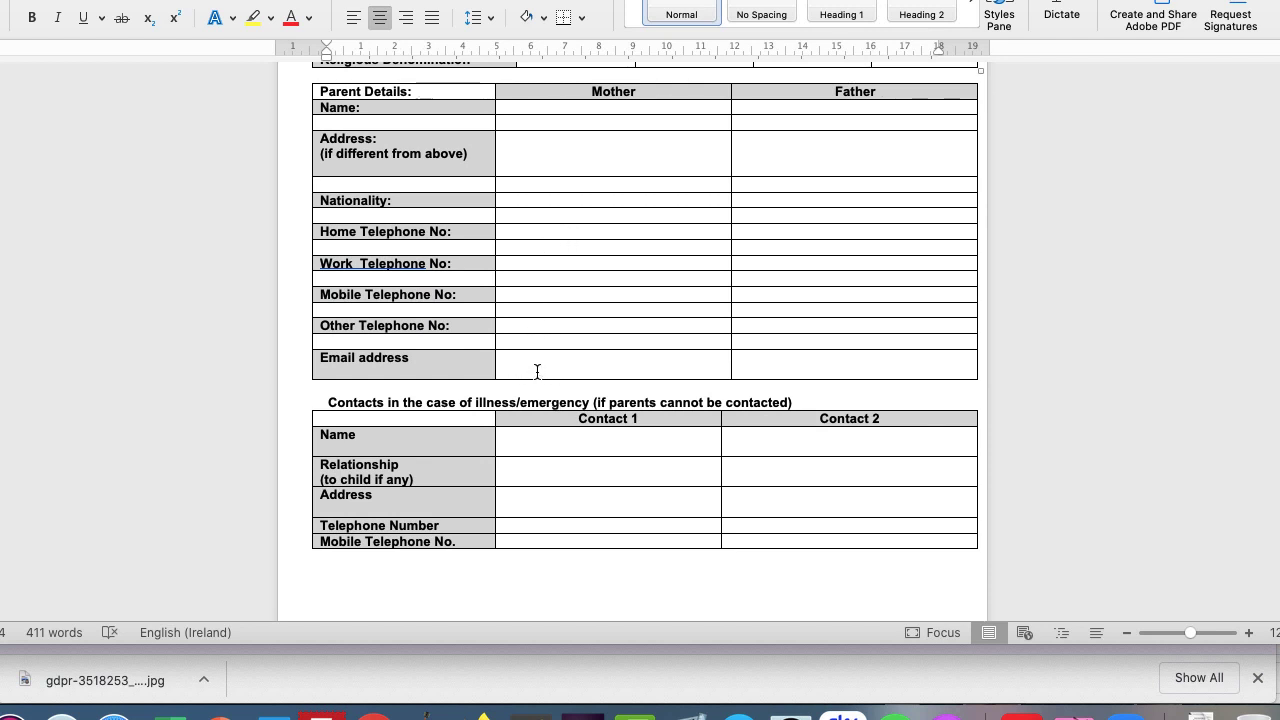
scroll(539, 362, "down", 2)
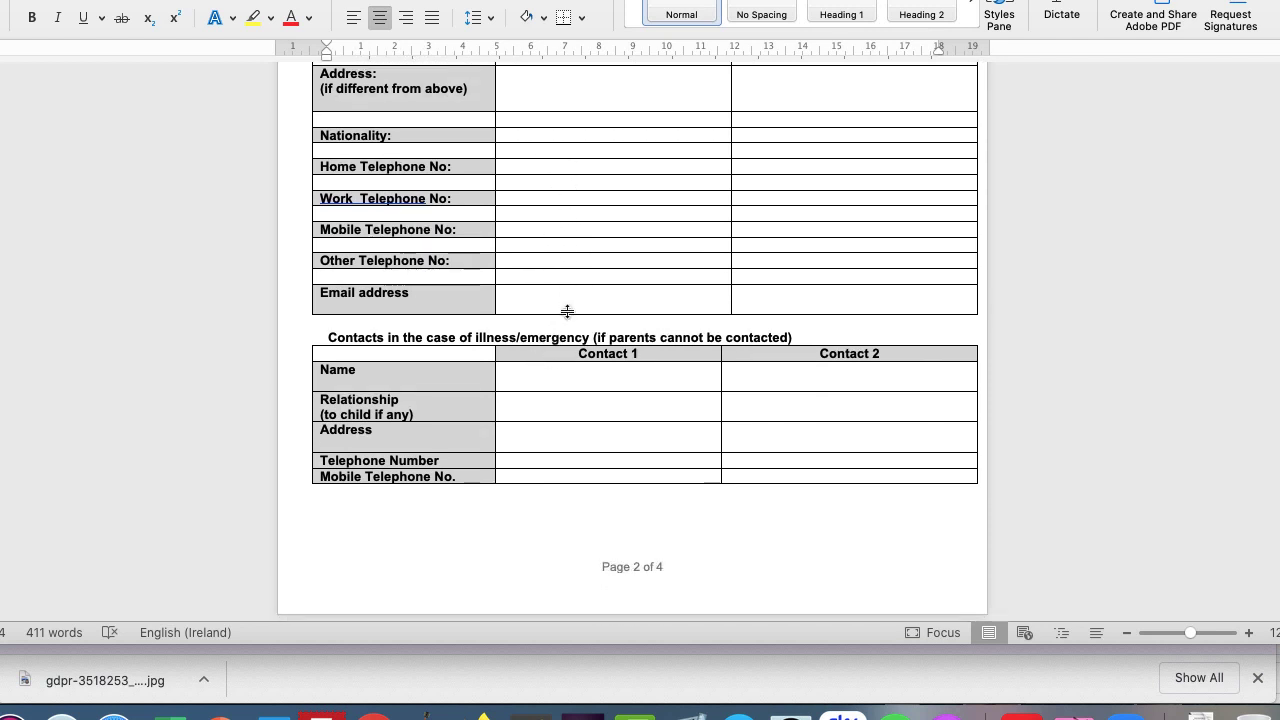
scroll(566, 309, "down", 2)
scroll(567, 313, "down", 1)
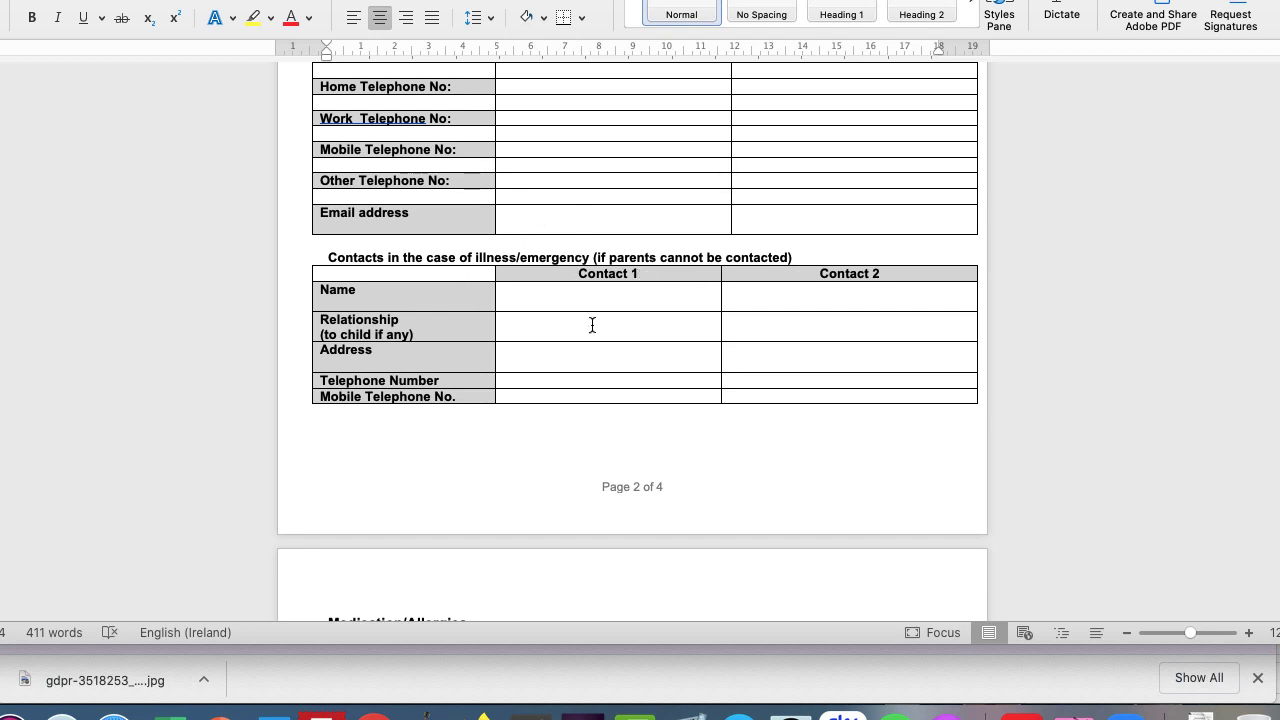
scroll(577, 333, "down", 3)
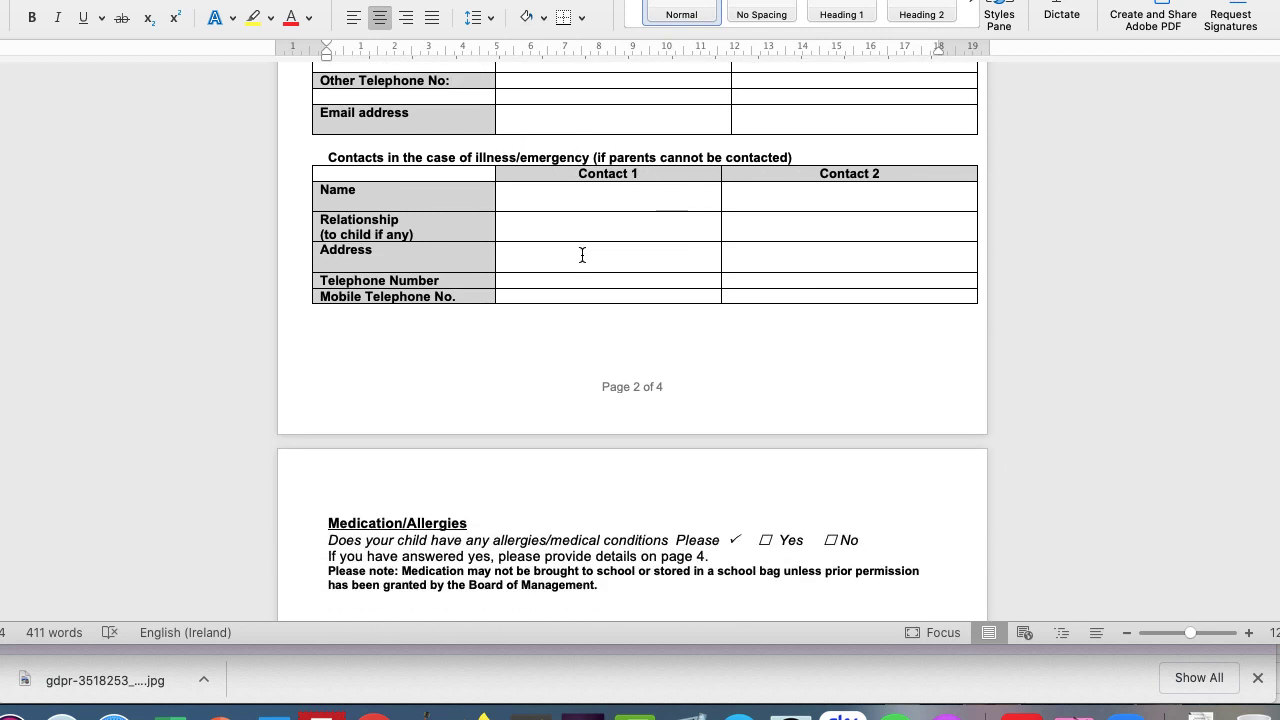
scroll(582, 255, "down", 14)
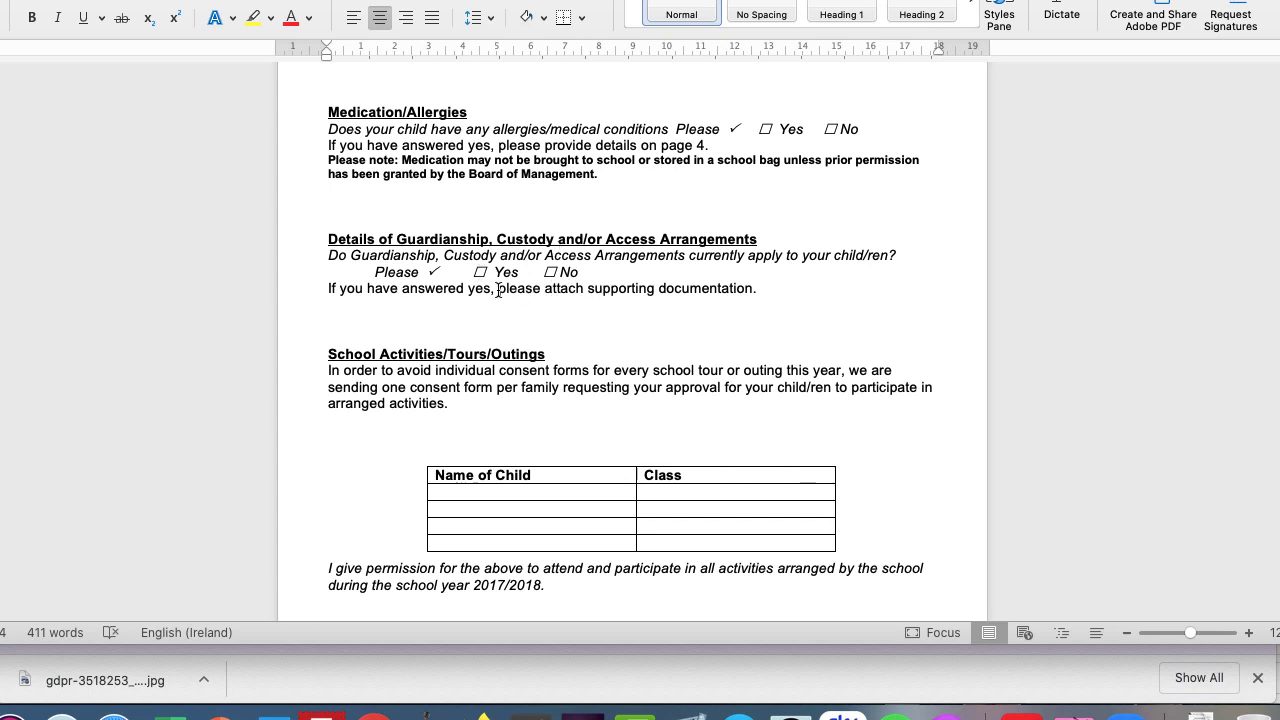
Review the permission sheet from School Activities through Photographs, Radio Recording and Birthdays to the medication details, additional information and signature lines
scroll(497, 289, "down", 3)
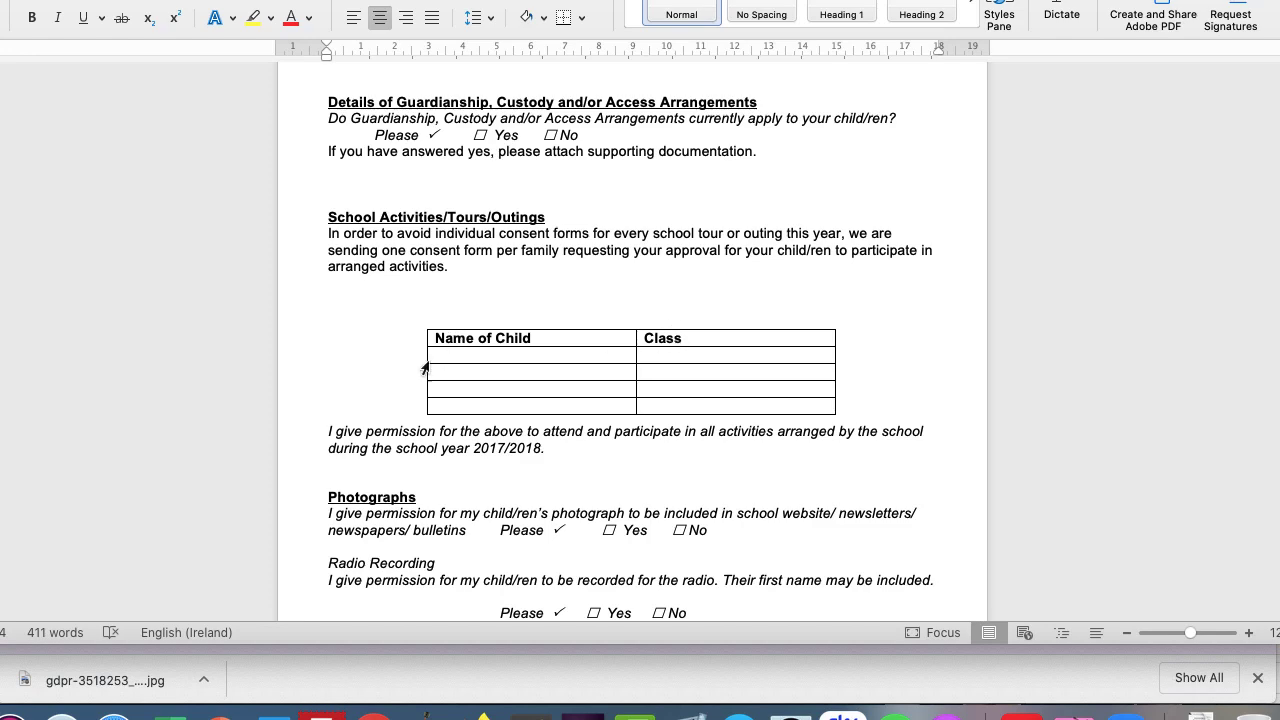
scroll(420, 380, "down", 1)
scroll(420, 380, "down", 1)
scroll(459, 373, "down", 6)
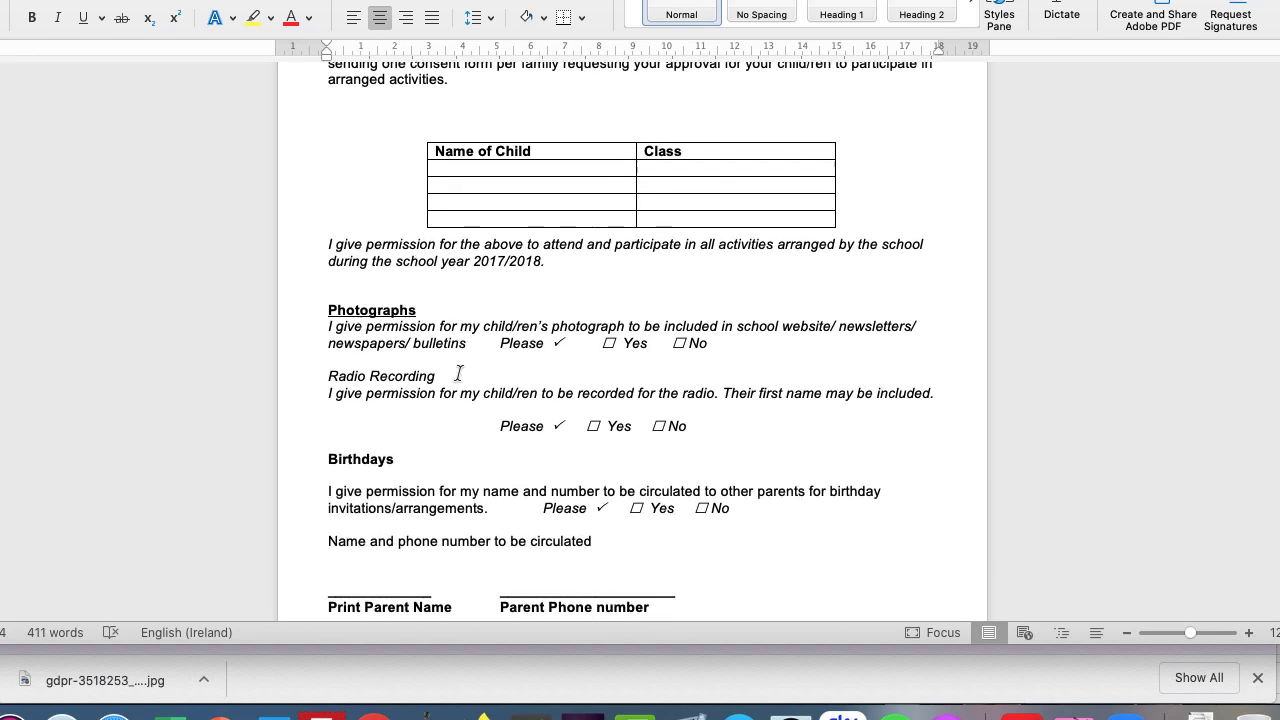
scroll(459, 373, "down", 1)
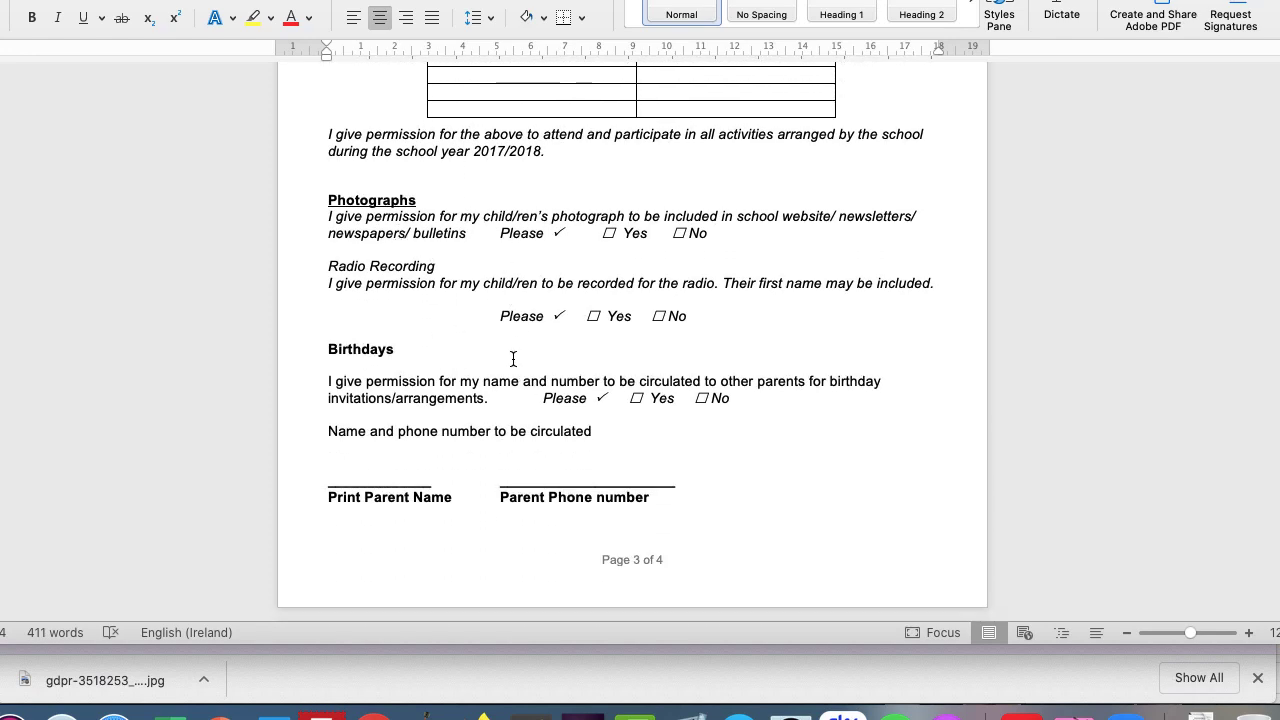
scroll(503, 413, "down", 3)
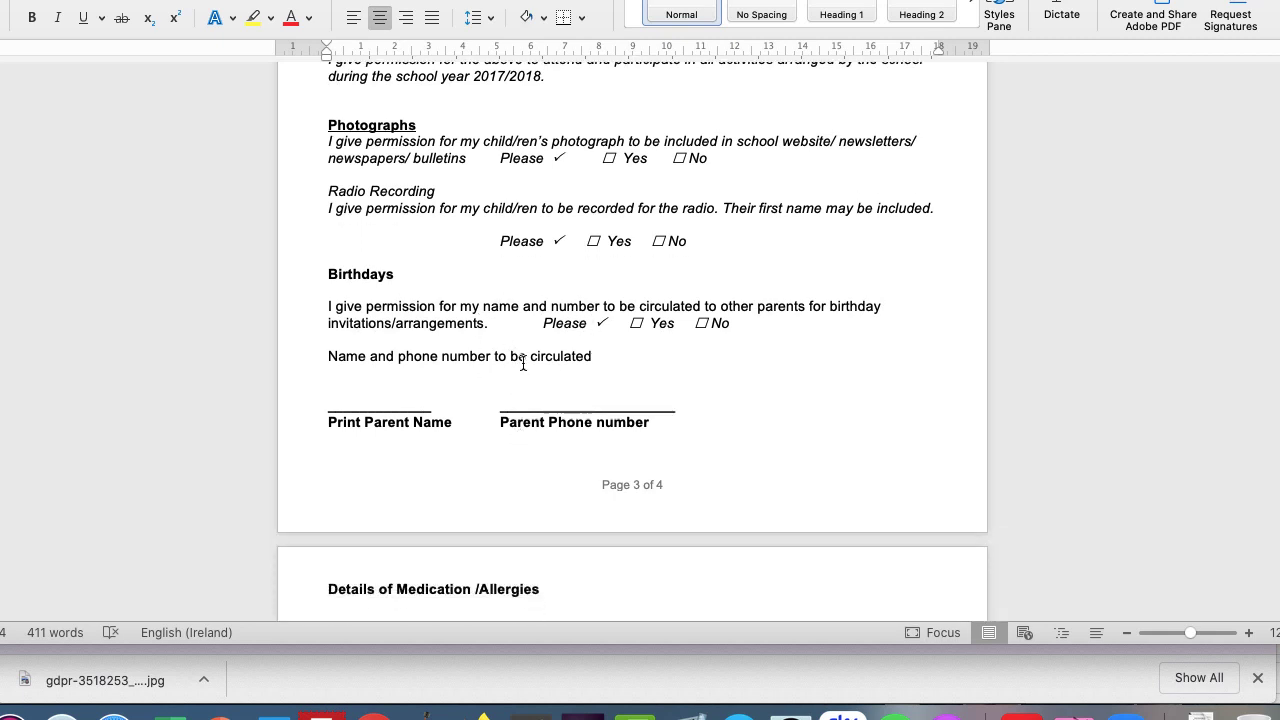
scroll(483, 361, "down", 2)
scroll(452, 380, "down", 4)
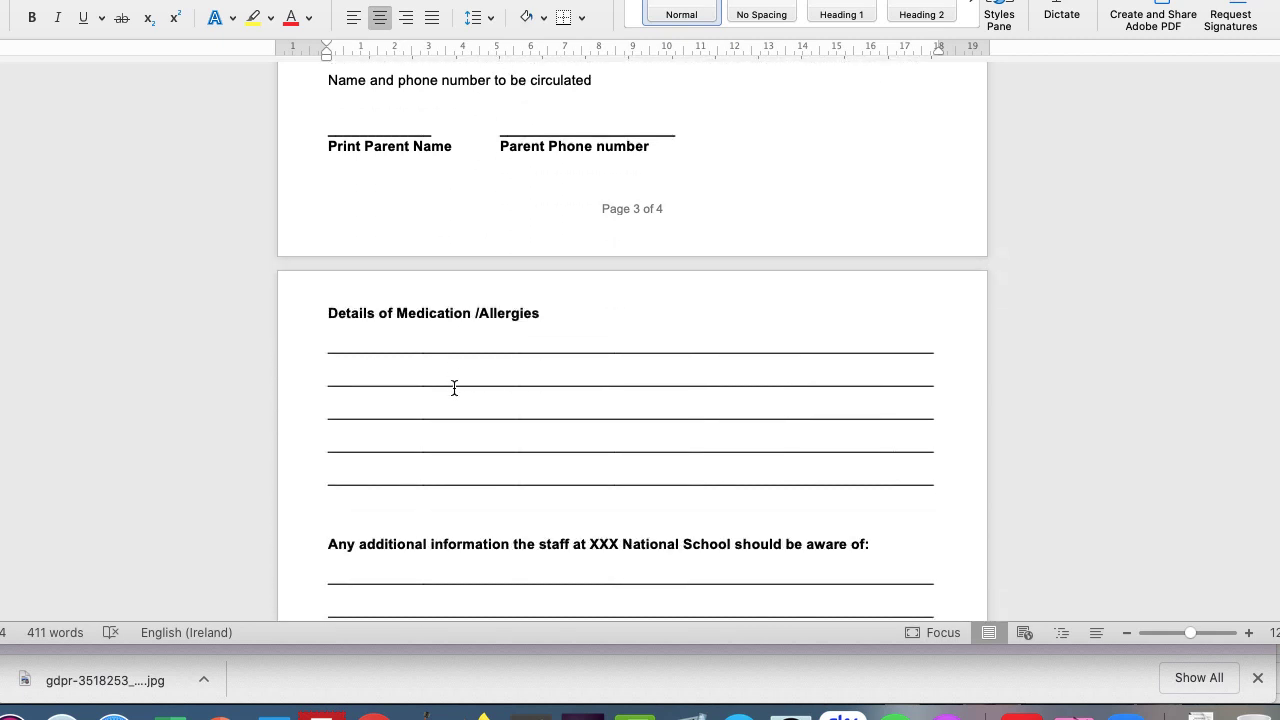
scroll(463, 491, "down", 4)
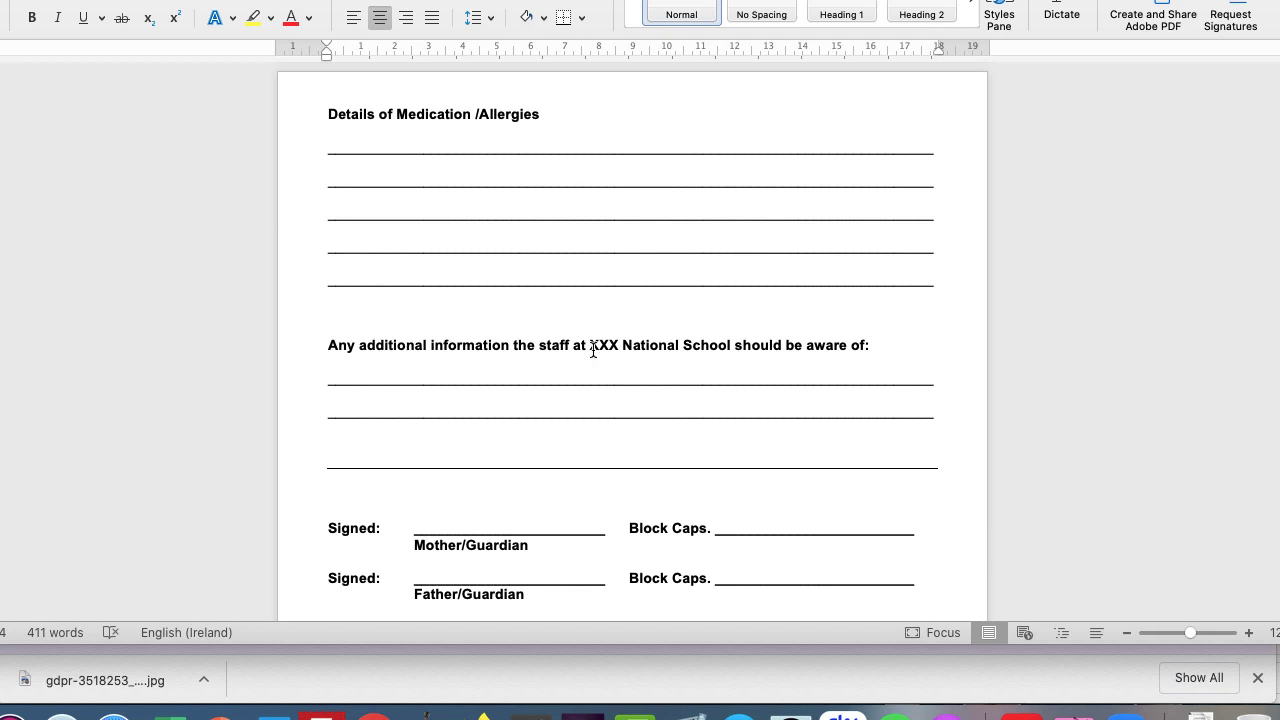
scroll(543, 403, "down", 3)
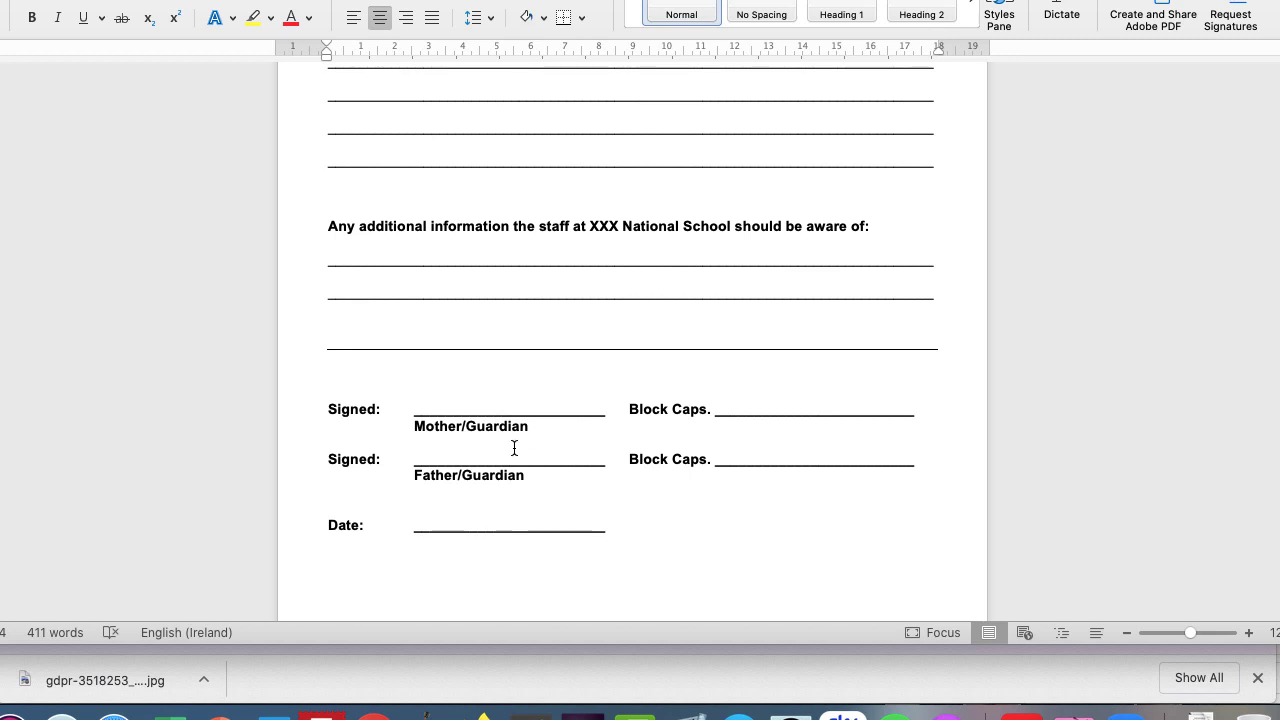
scroll(514, 448, "down", 3)
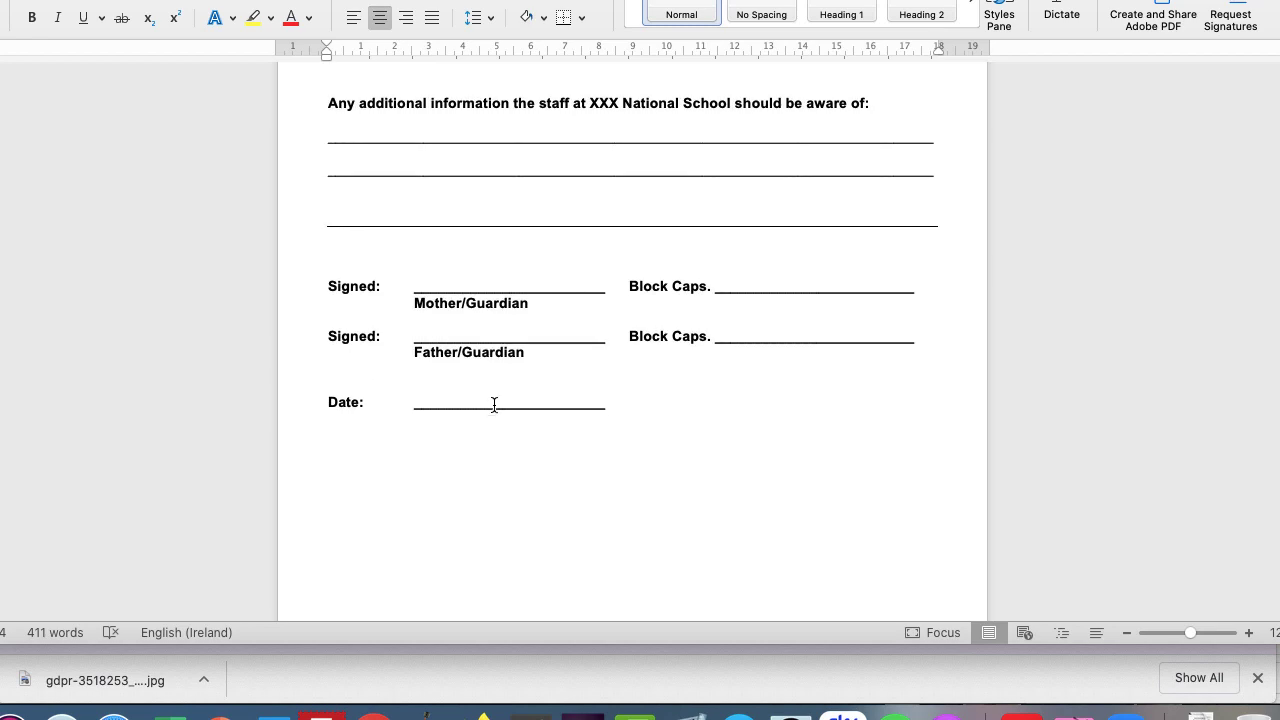
Switch to the Google Form, title it "Permission & Information Sheet" and use the cover page's GDPR notice and return date as its description
scroll(513, 394, "up", 15)
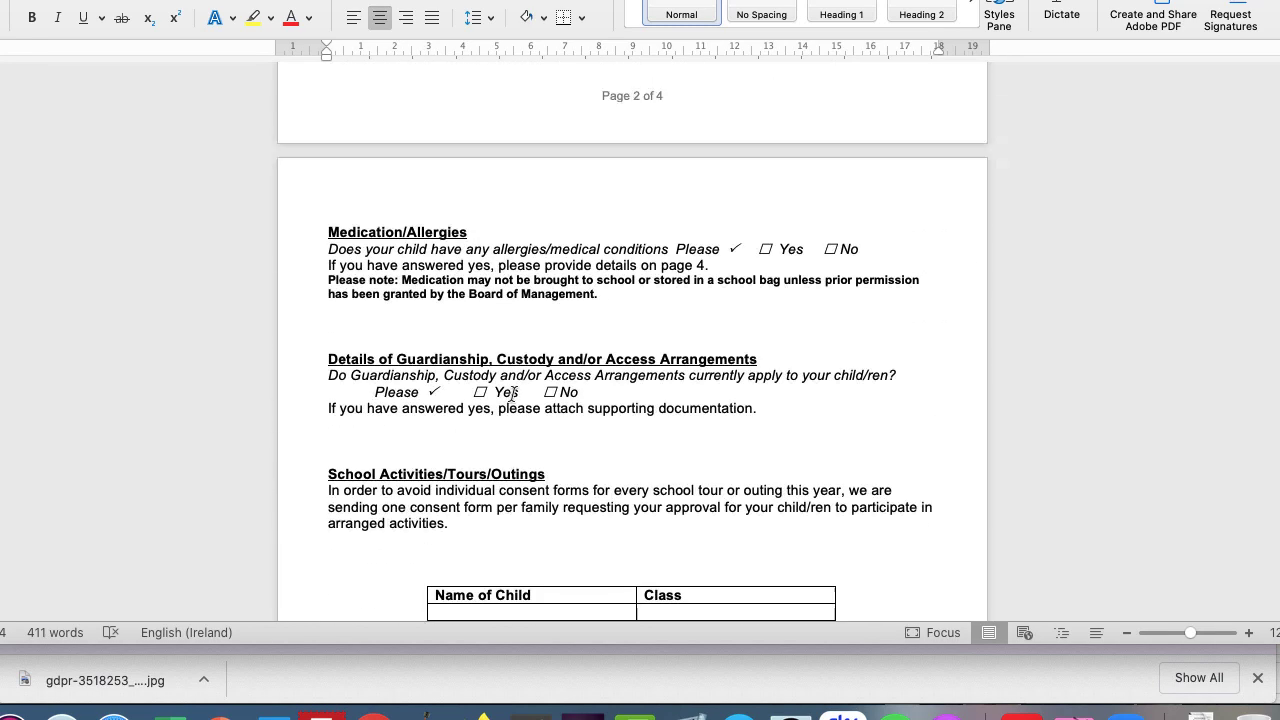
scroll(513, 394, "up", 15)
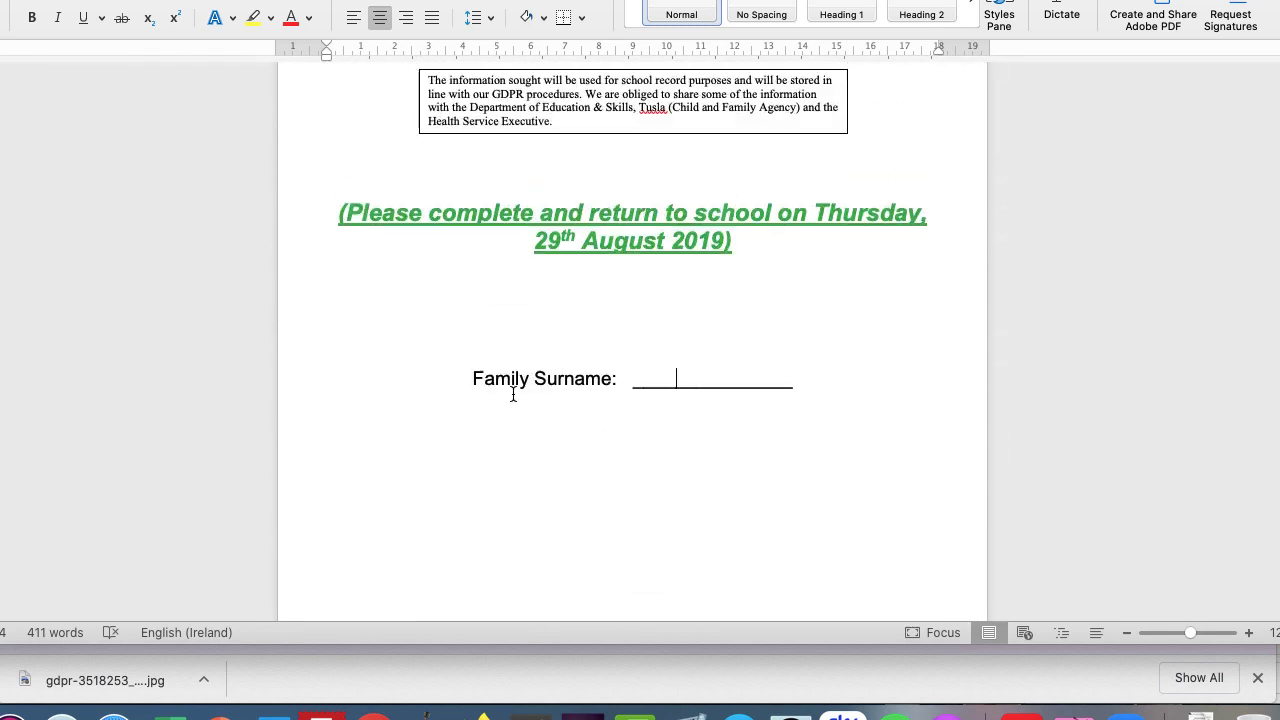
scroll(513, 394, "down", 4)
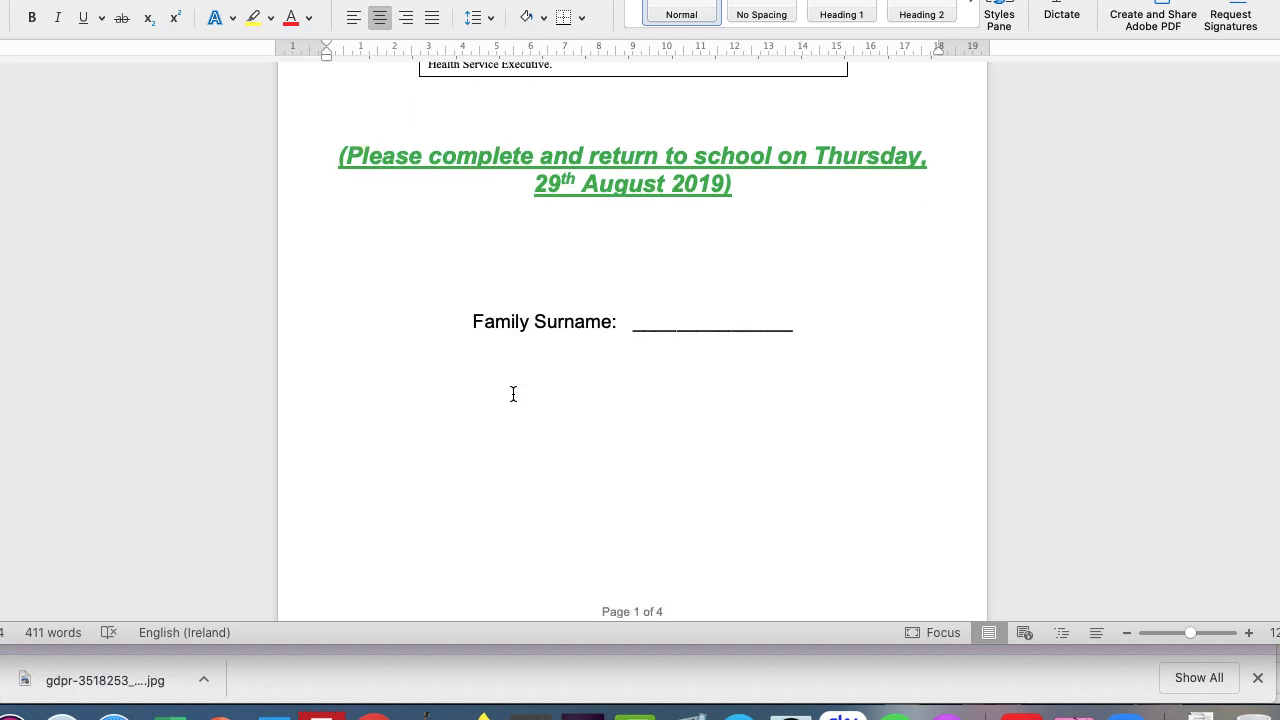
key("super+Tab")
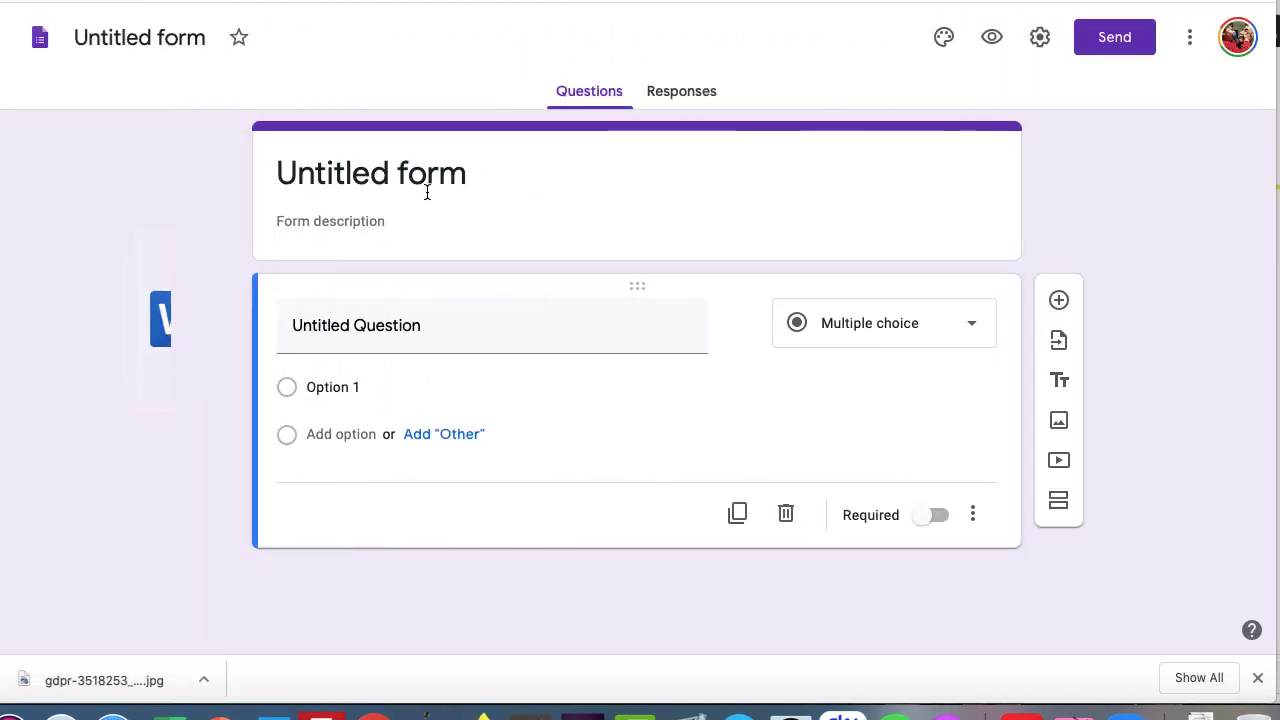
left_click(427, 192)
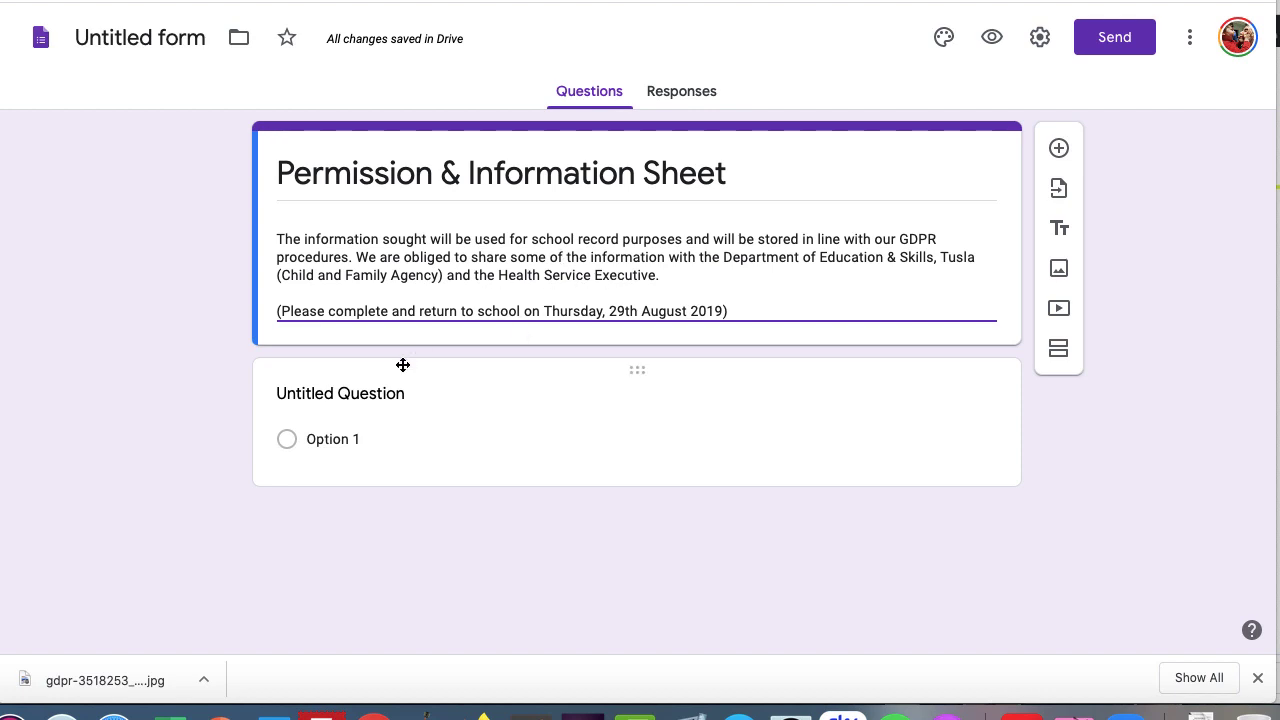
Turn the untitled question into a required short-answer question named "Family Surname"
left_click(362, 396)
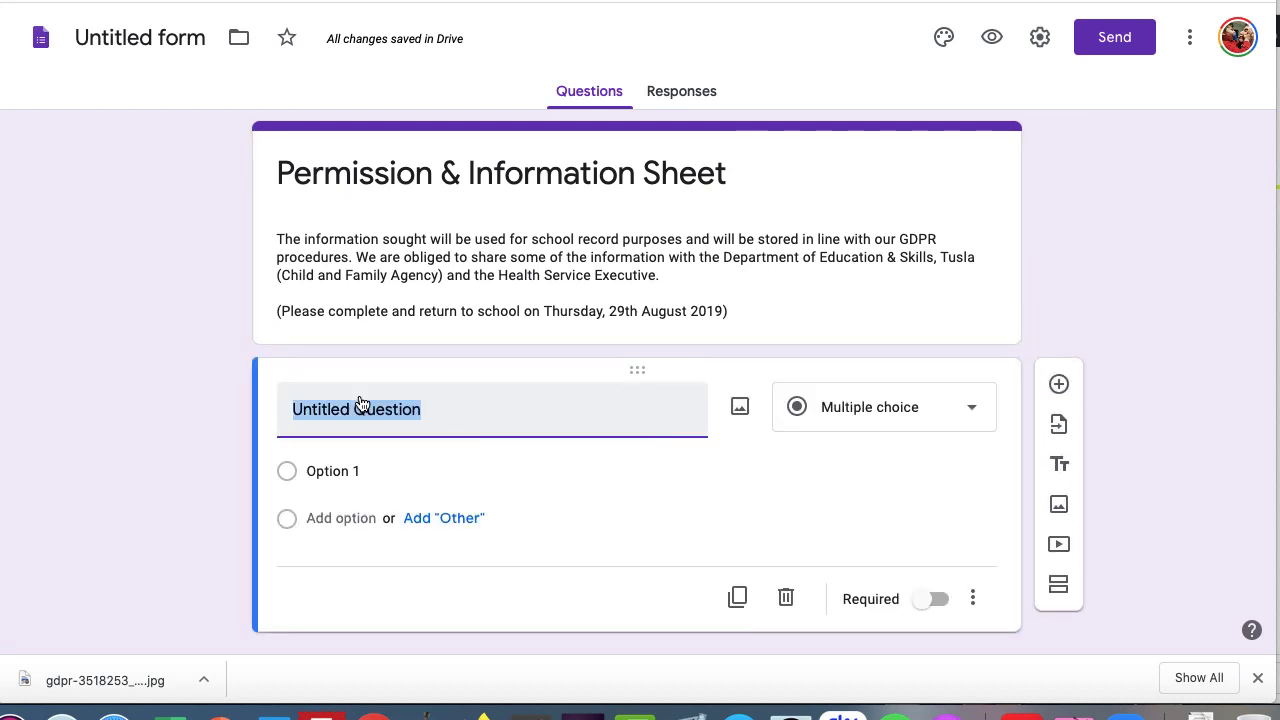
type("Family S")
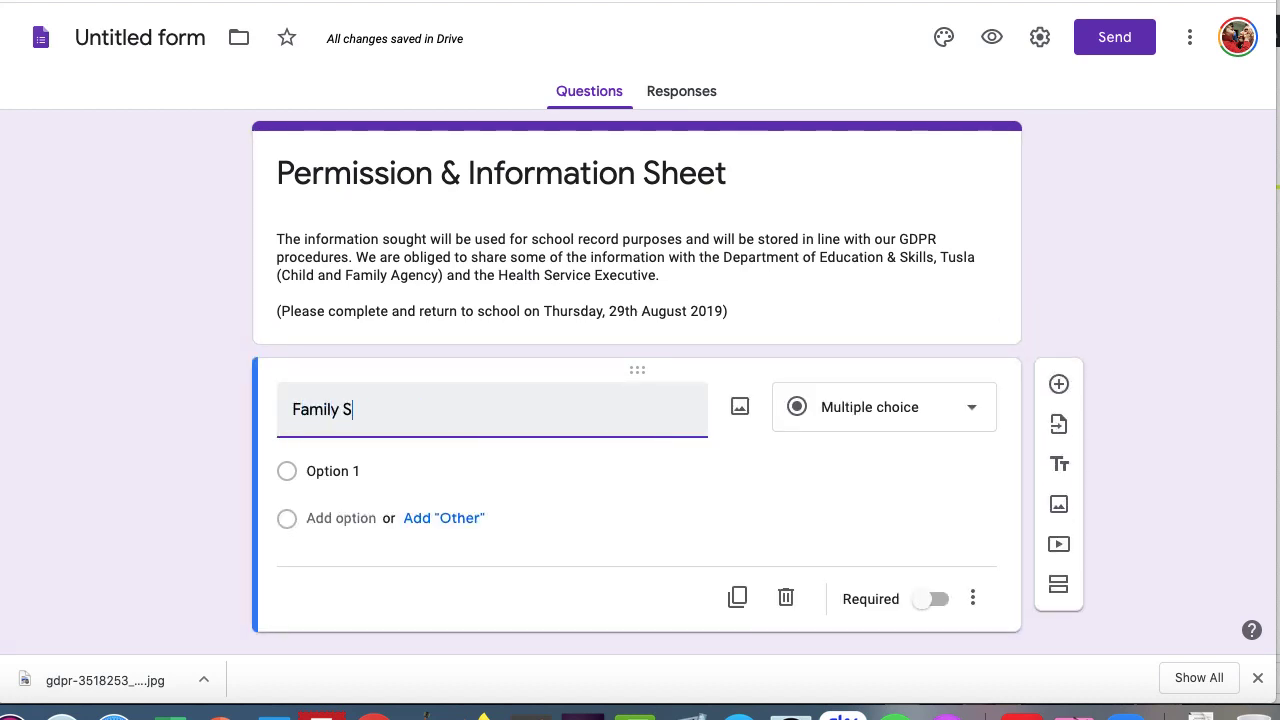
type("urname")
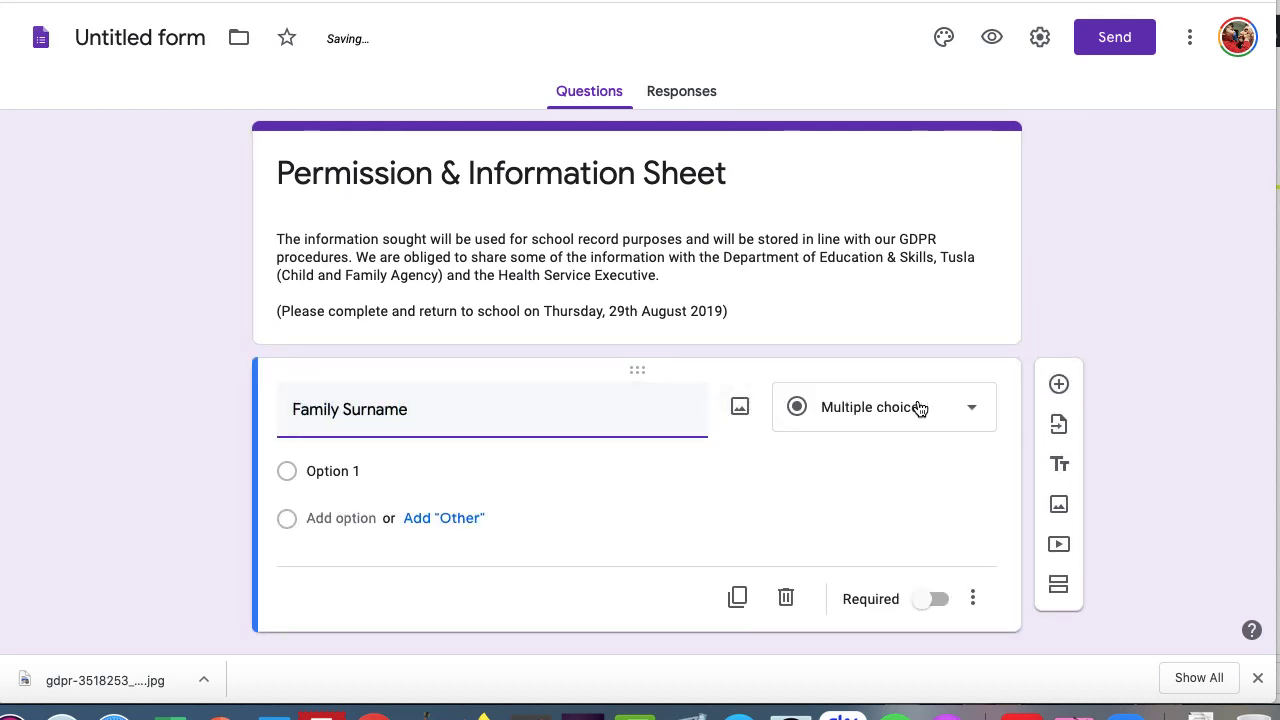
left_click(919, 408)
left_click(863, 60)
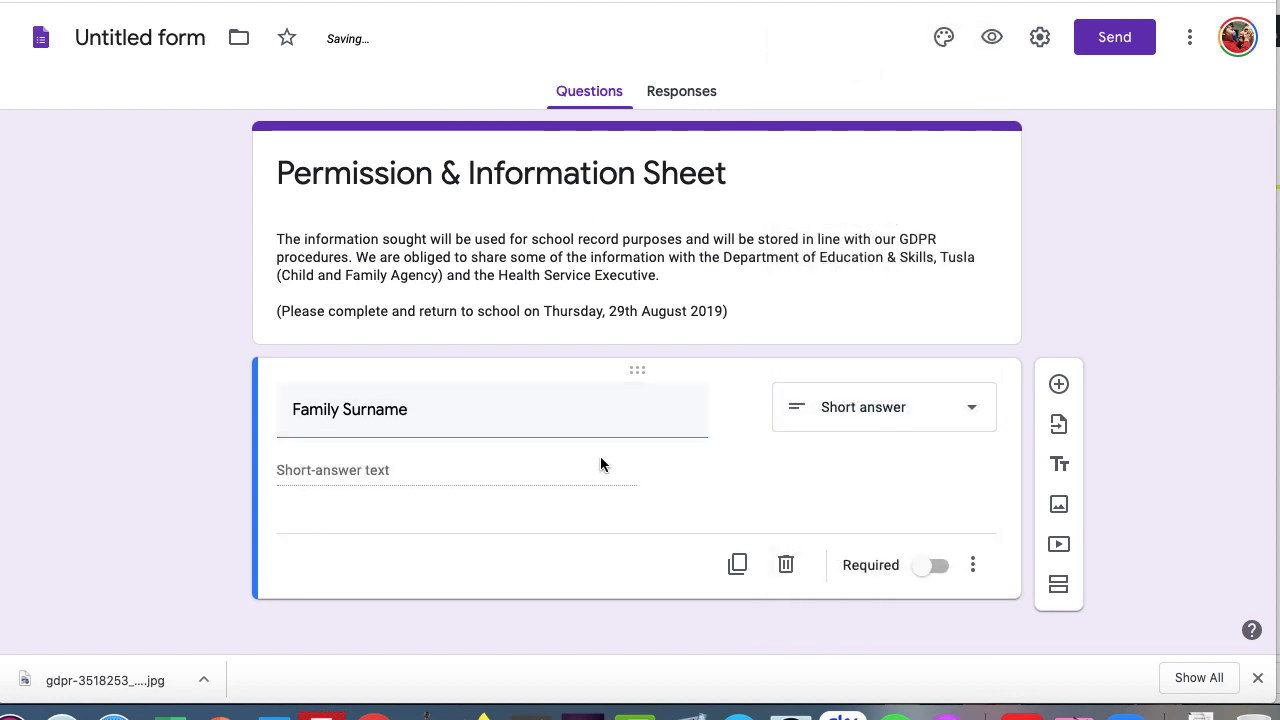
scroll(601, 458, "down", 1)
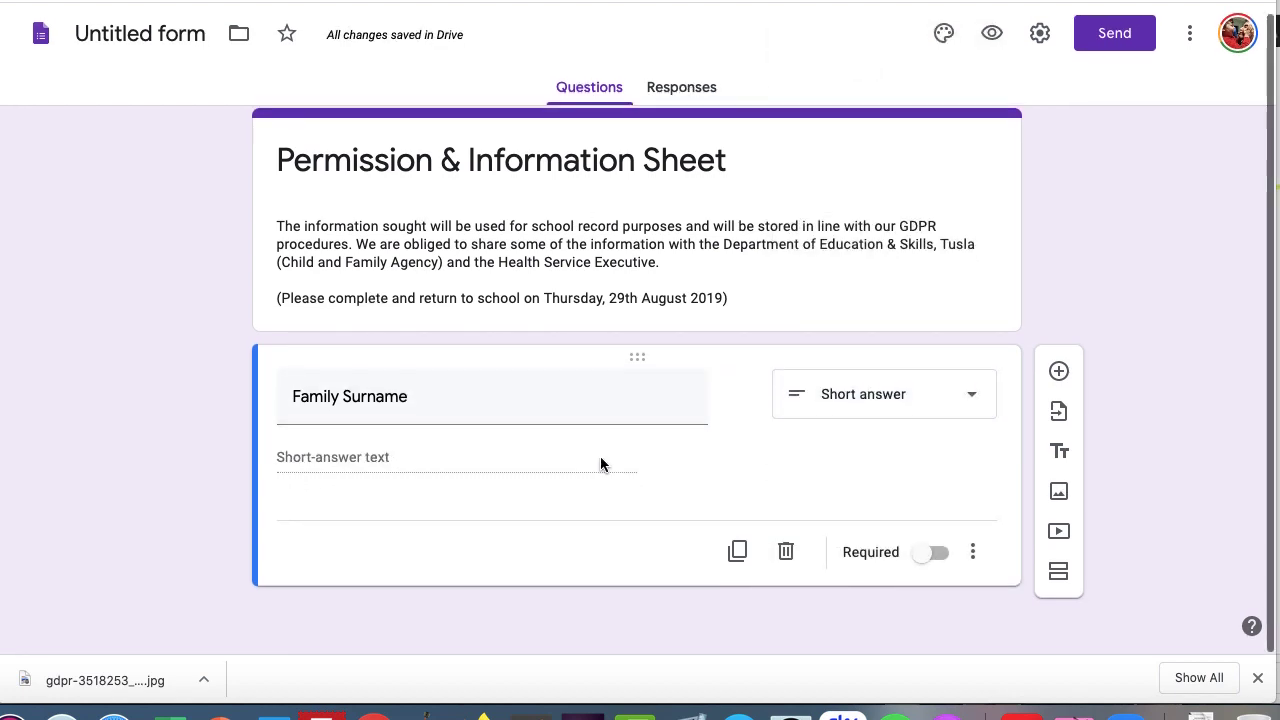
left_click(929, 561)
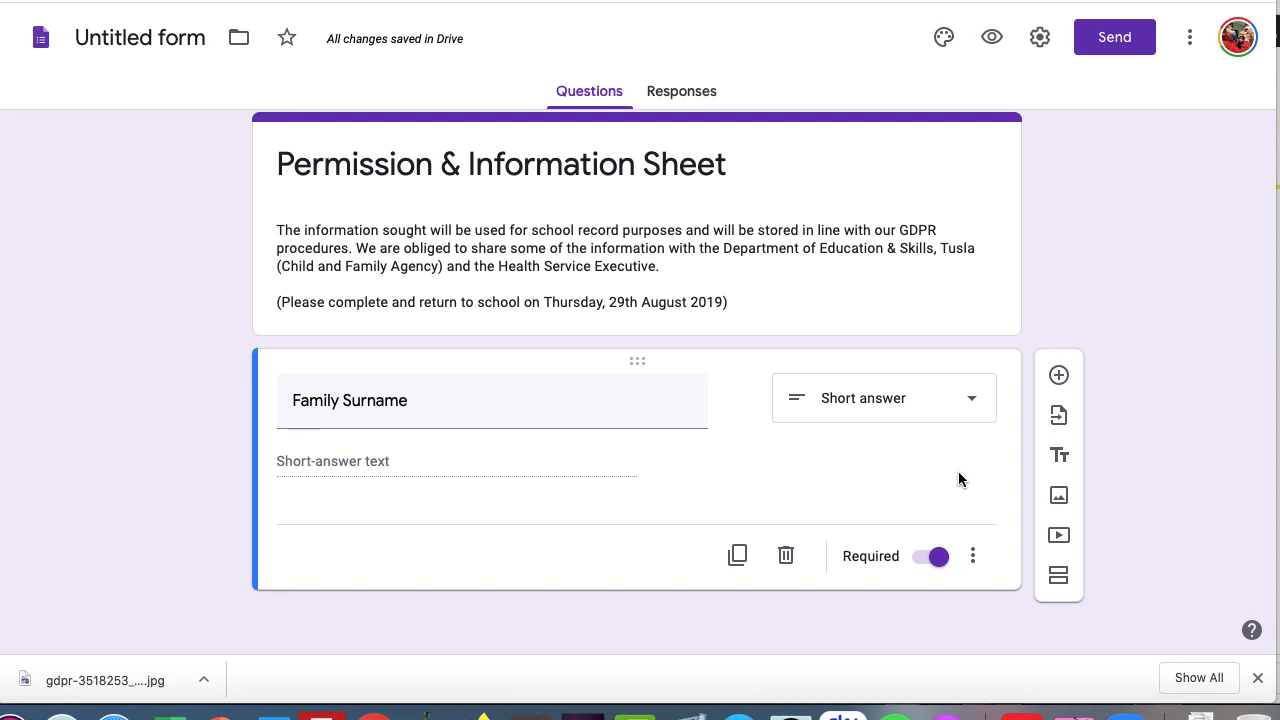
Add a new section after the Family Surname question and title it "Child 1"
left_click(1058, 575)
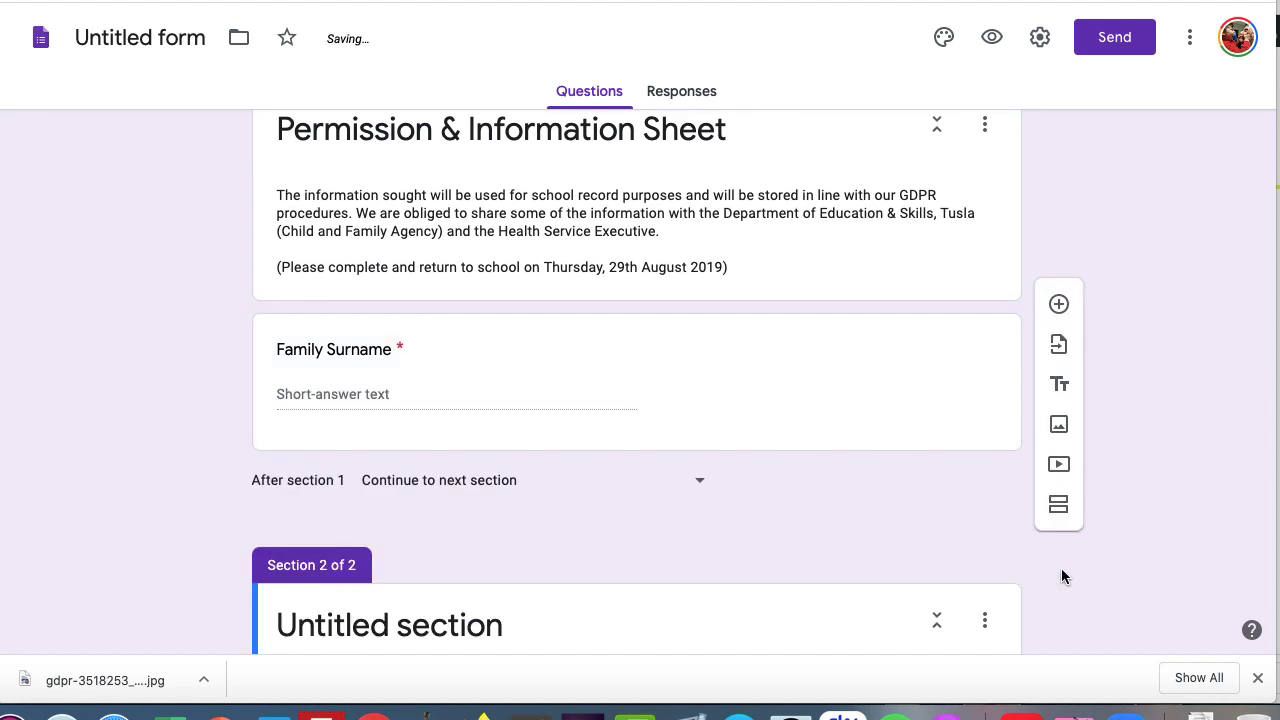
left_click(423, 516)
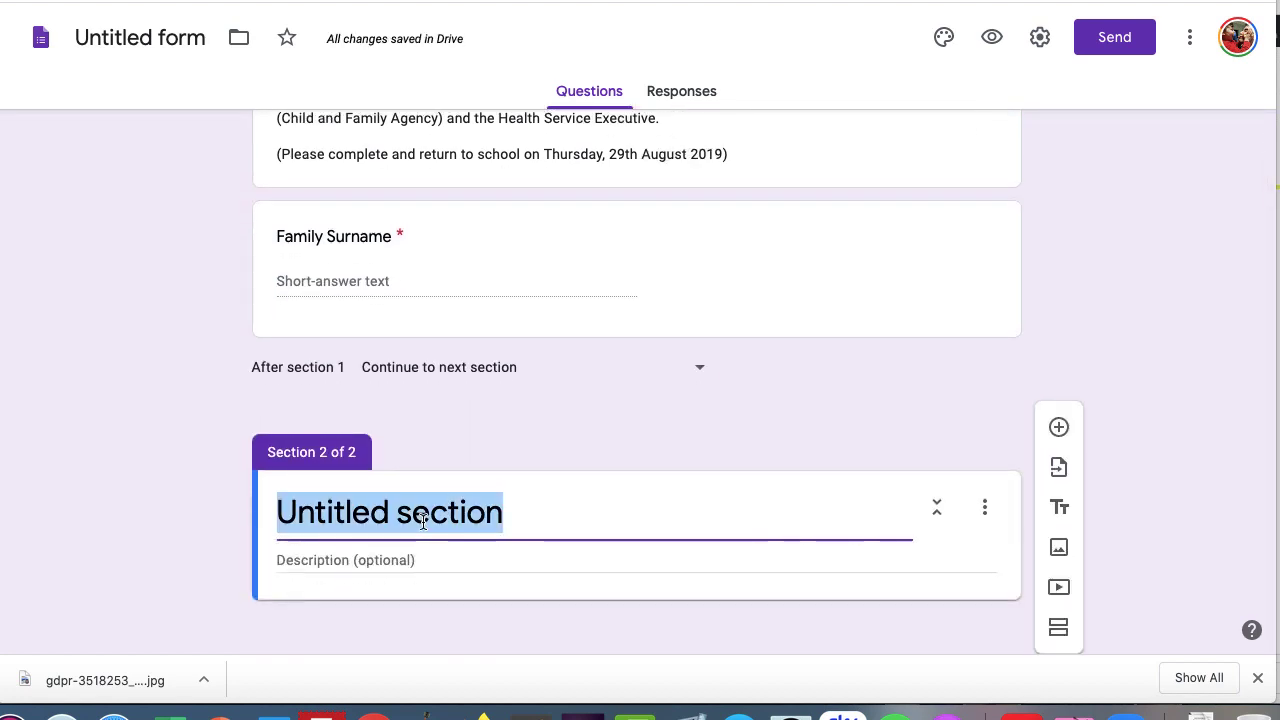
type("Child 1")
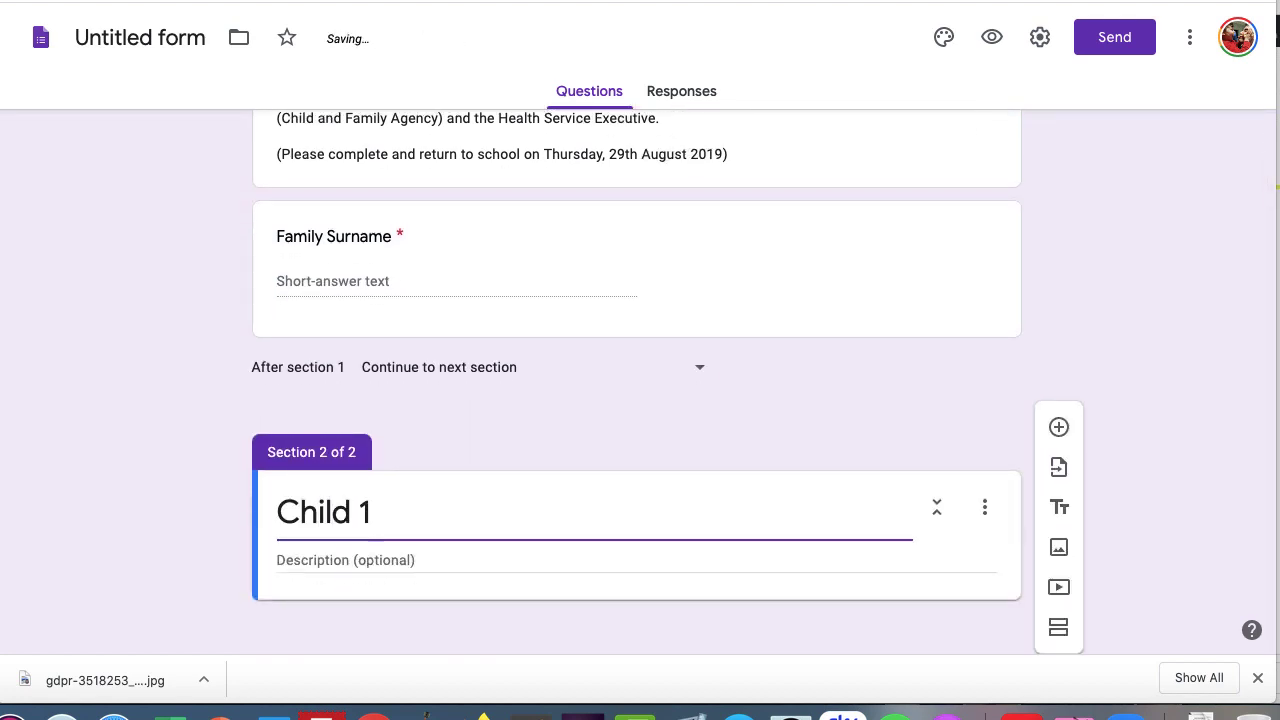
Give the Child 1 section the description "Fill in the details for your child"
left_click(279, 560)
type("Fi")
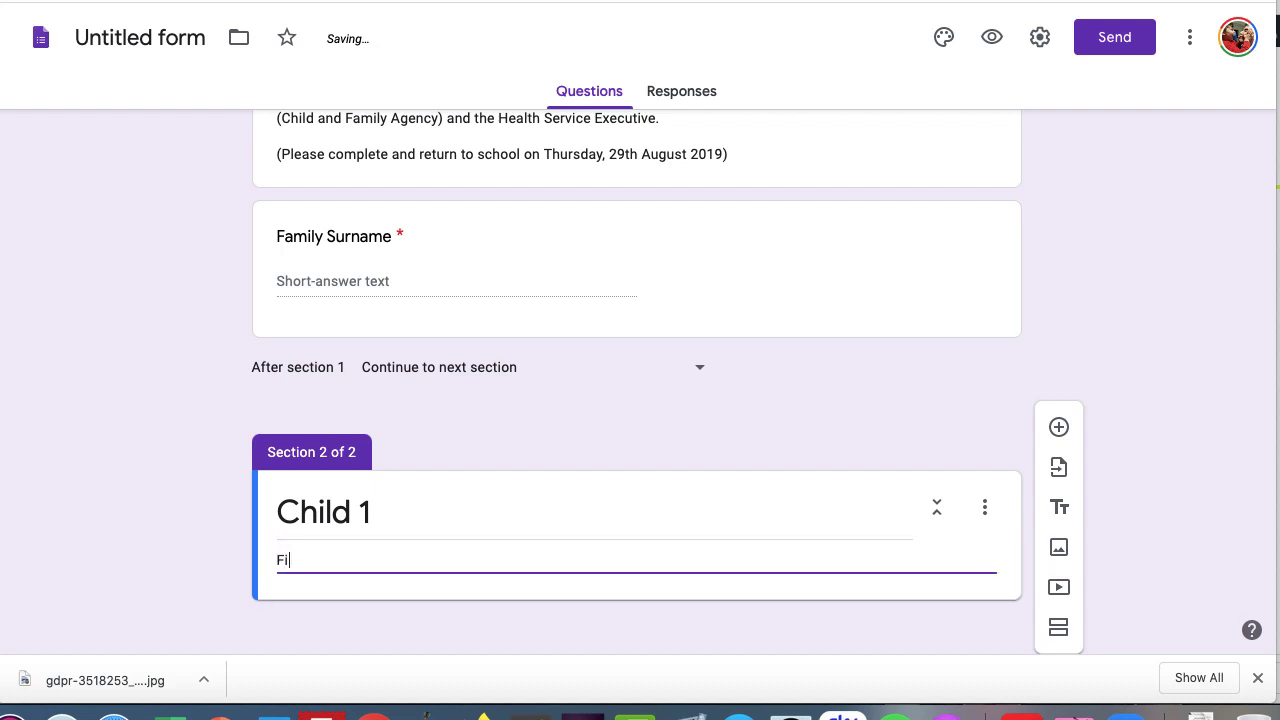
type("ll in the deta")
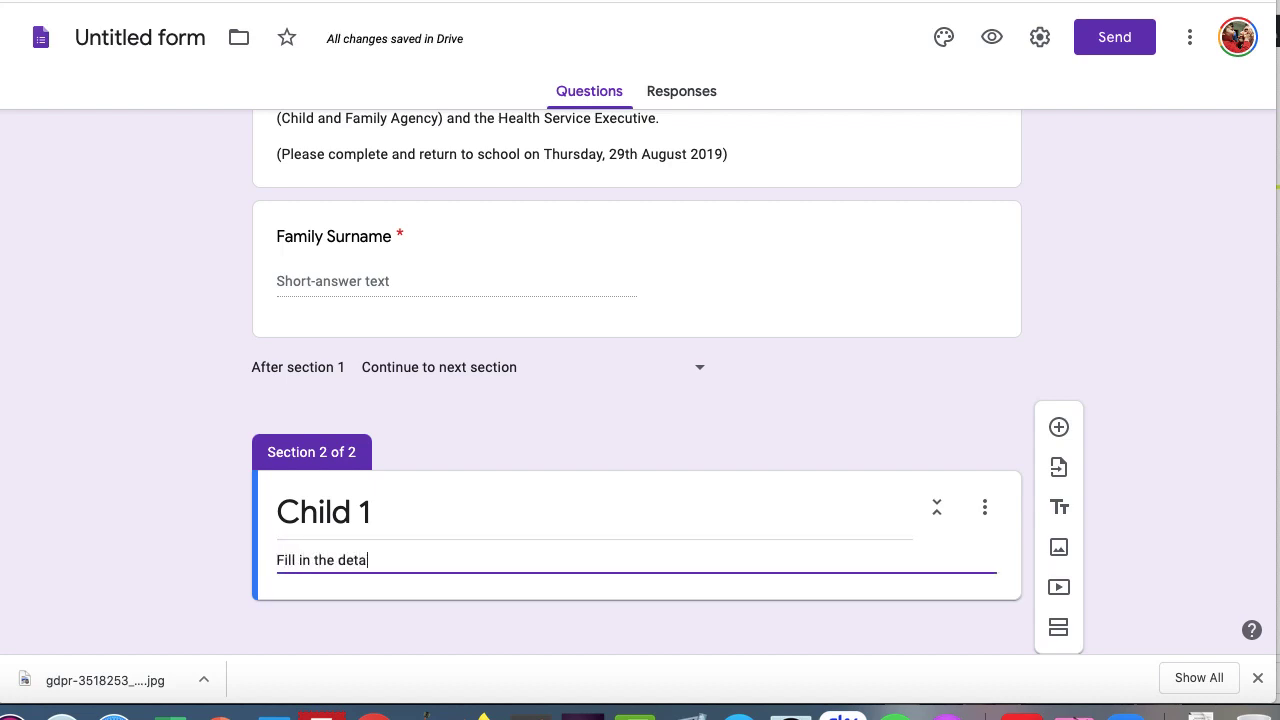
type("ils for")
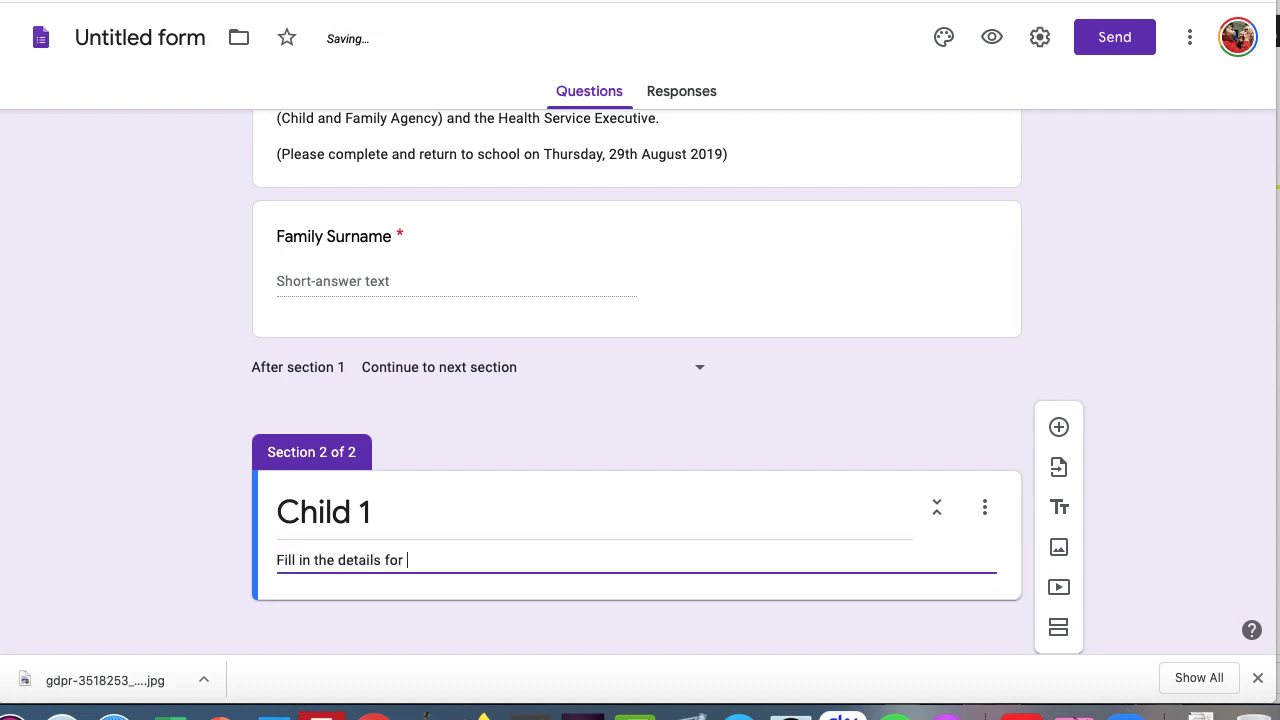
type(" your first")
key("alt+shift+Left")
type("child")
Add a short-answer question named "Surname" to the Child 1 section
scroll(340, 478, "down", 1)
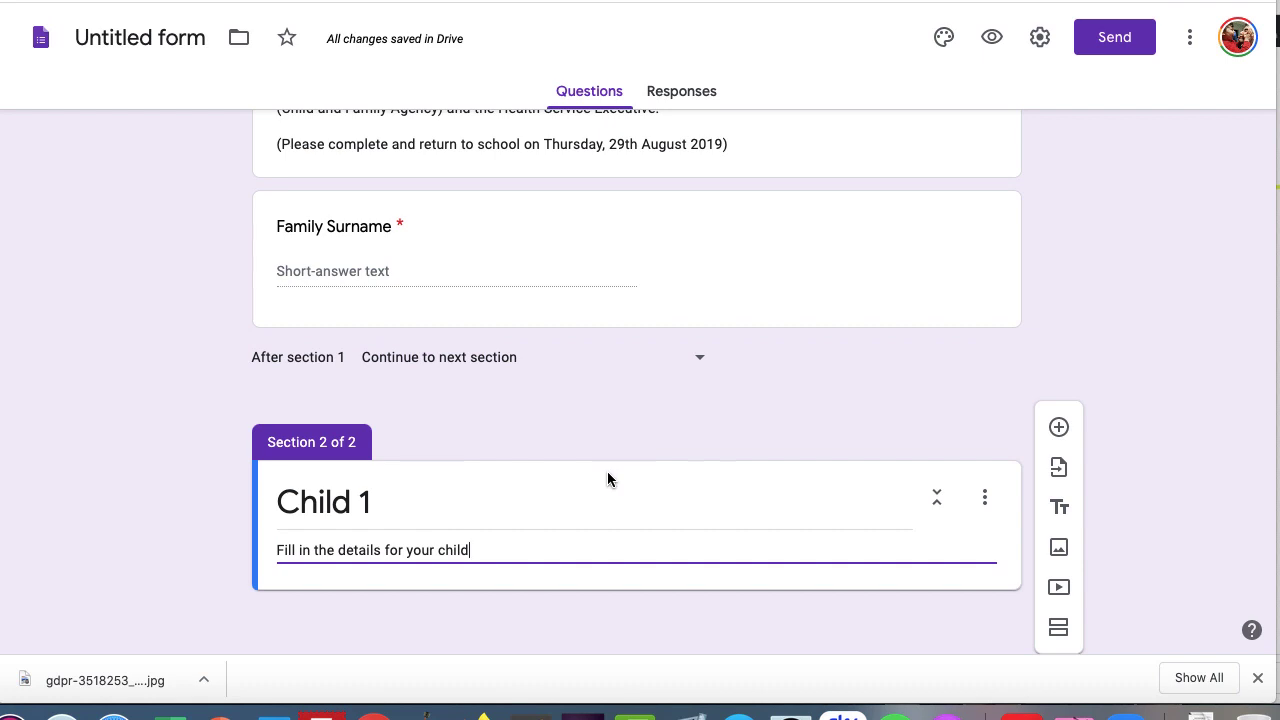
left_click(1059, 428)
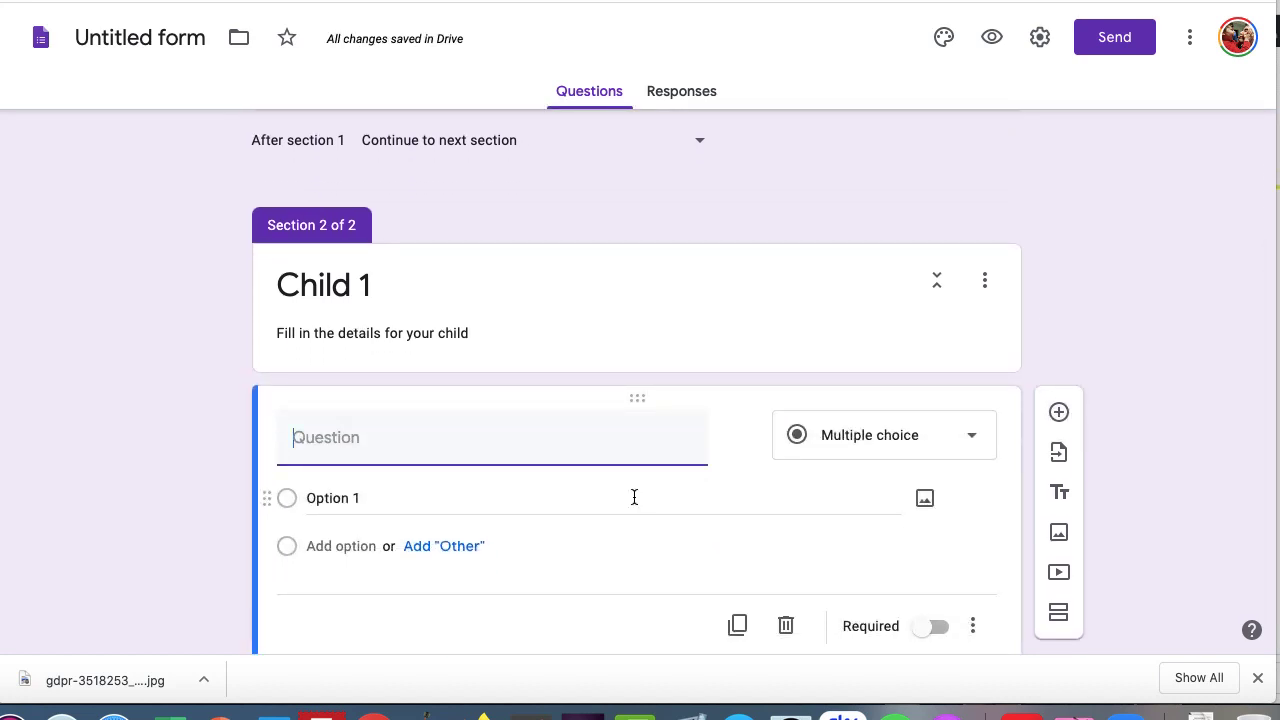
type("Surname")
left_click(878, 440)
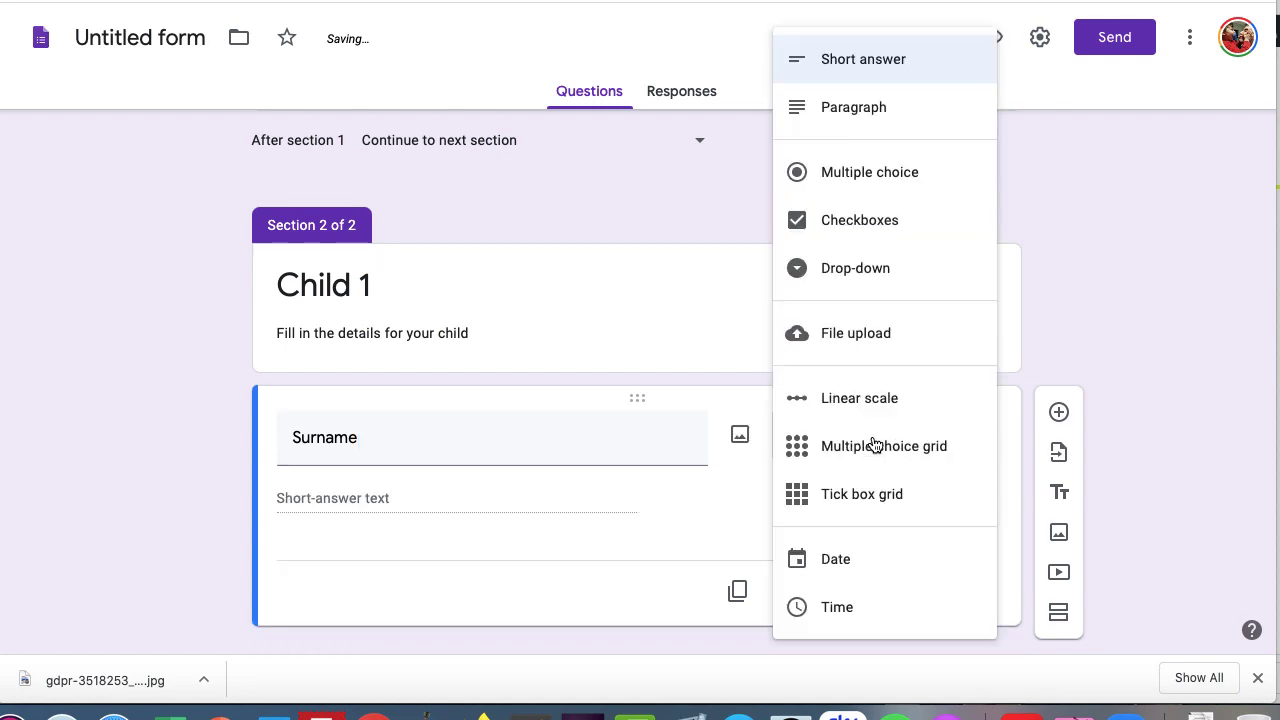
left_click(836, 75)
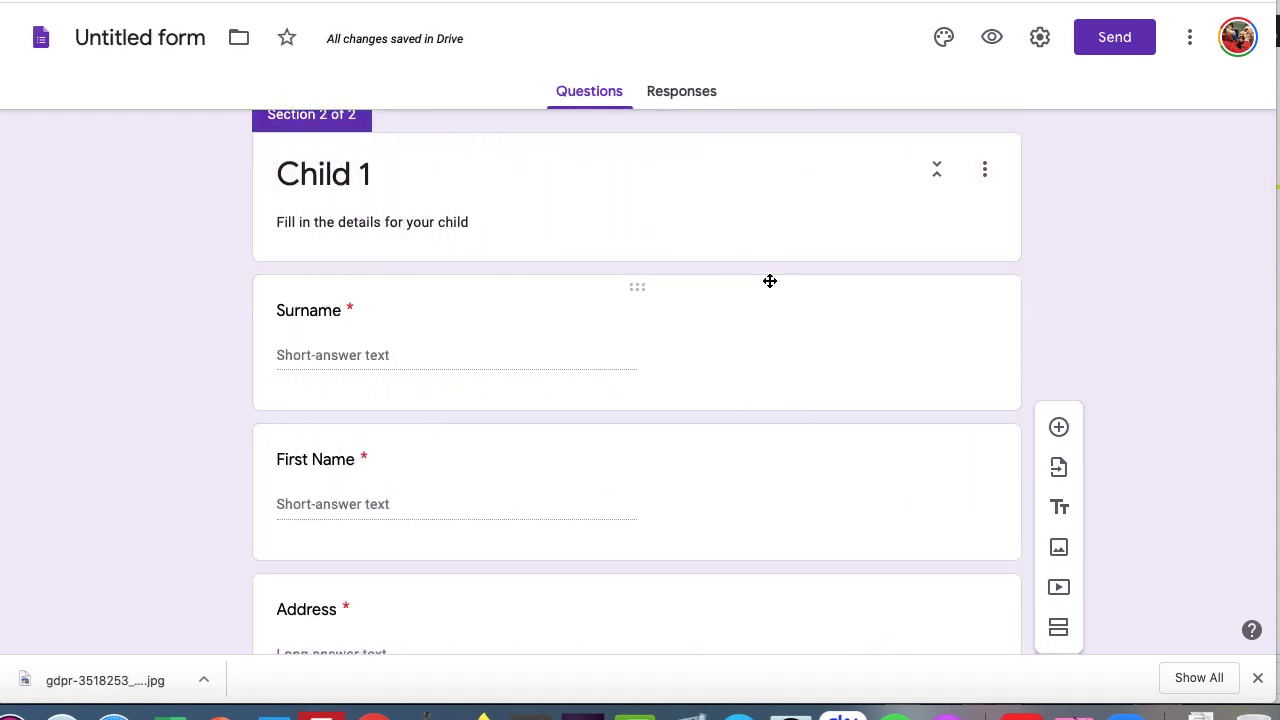
Review the Child 1 section's Surname, First Name and Address questions and the answer options of its Class question
scroll(588, 337, "up", 1)
scroll(588, 337, "down", 1)
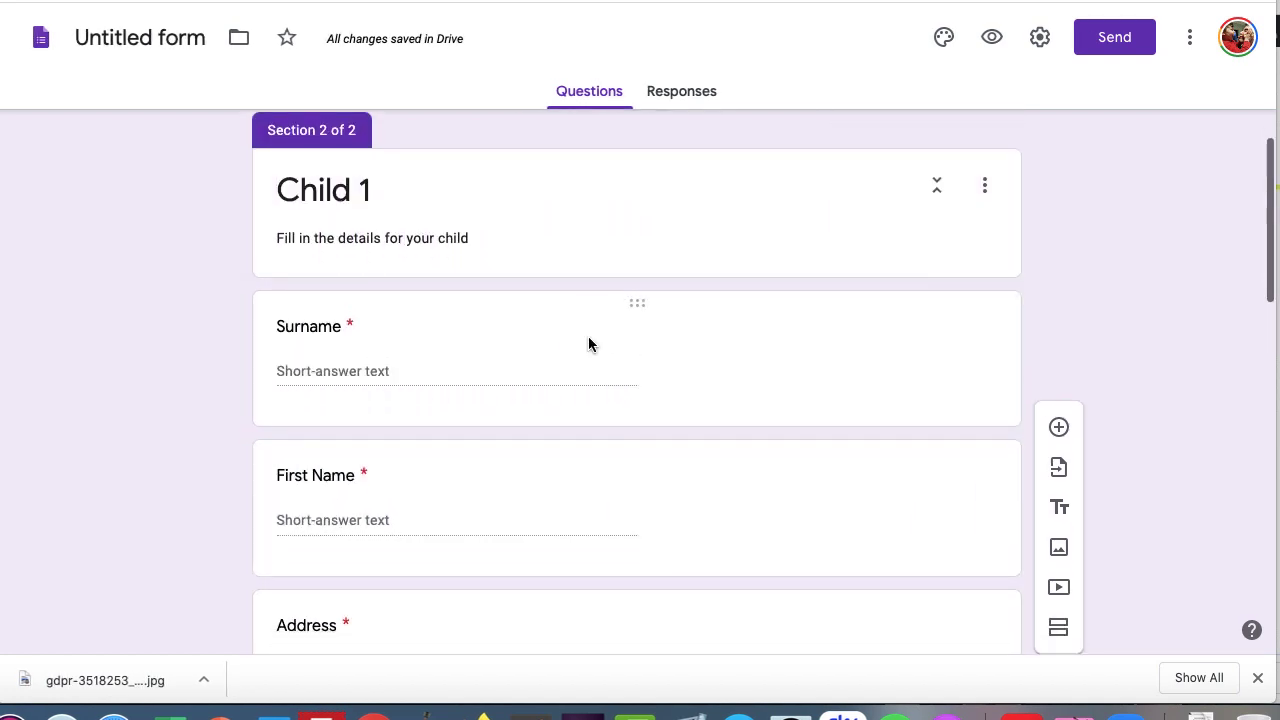
scroll(588, 337, "down", 2)
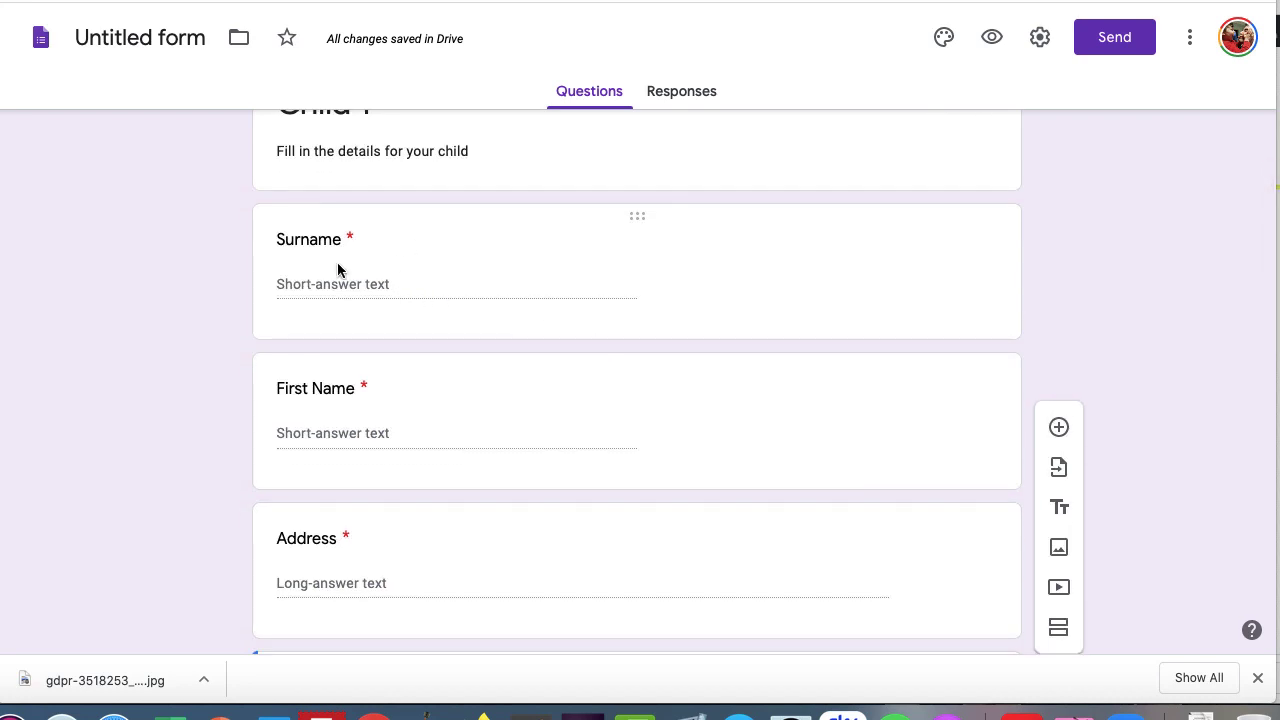
scroll(396, 390, "down", 2)
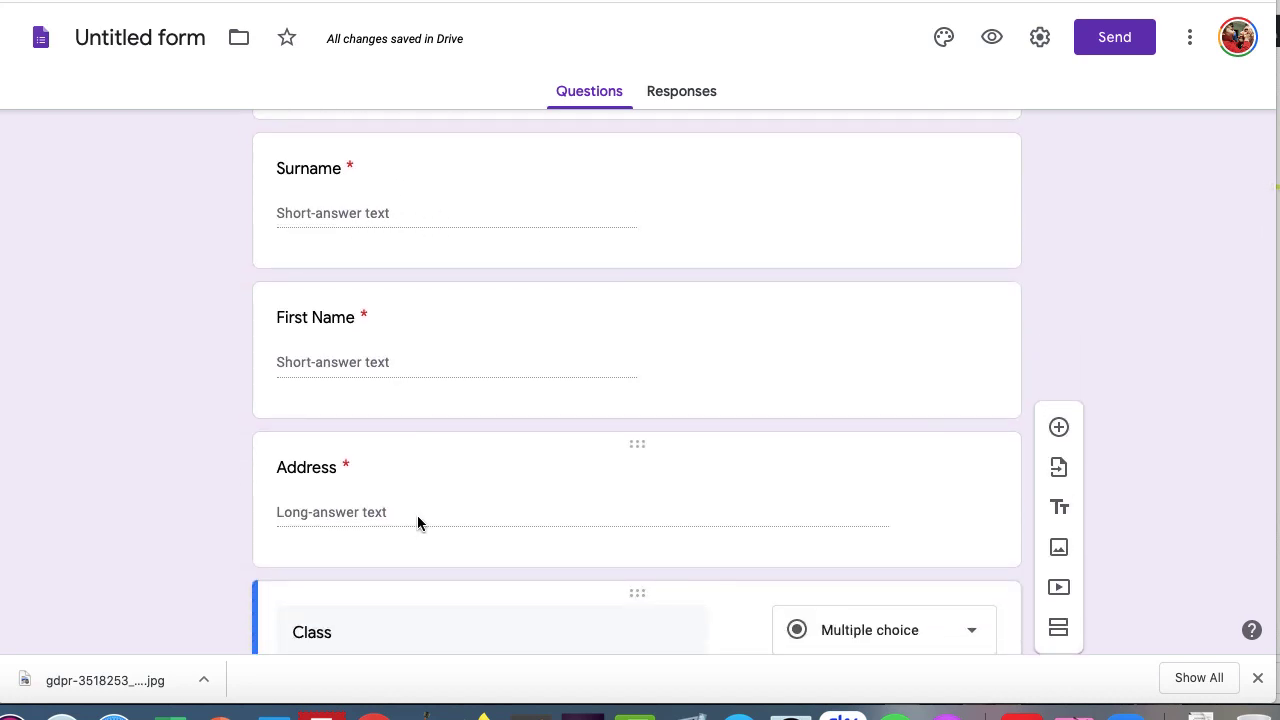
scroll(418, 518, "down", 2)
scroll(441, 447, "down", 5)
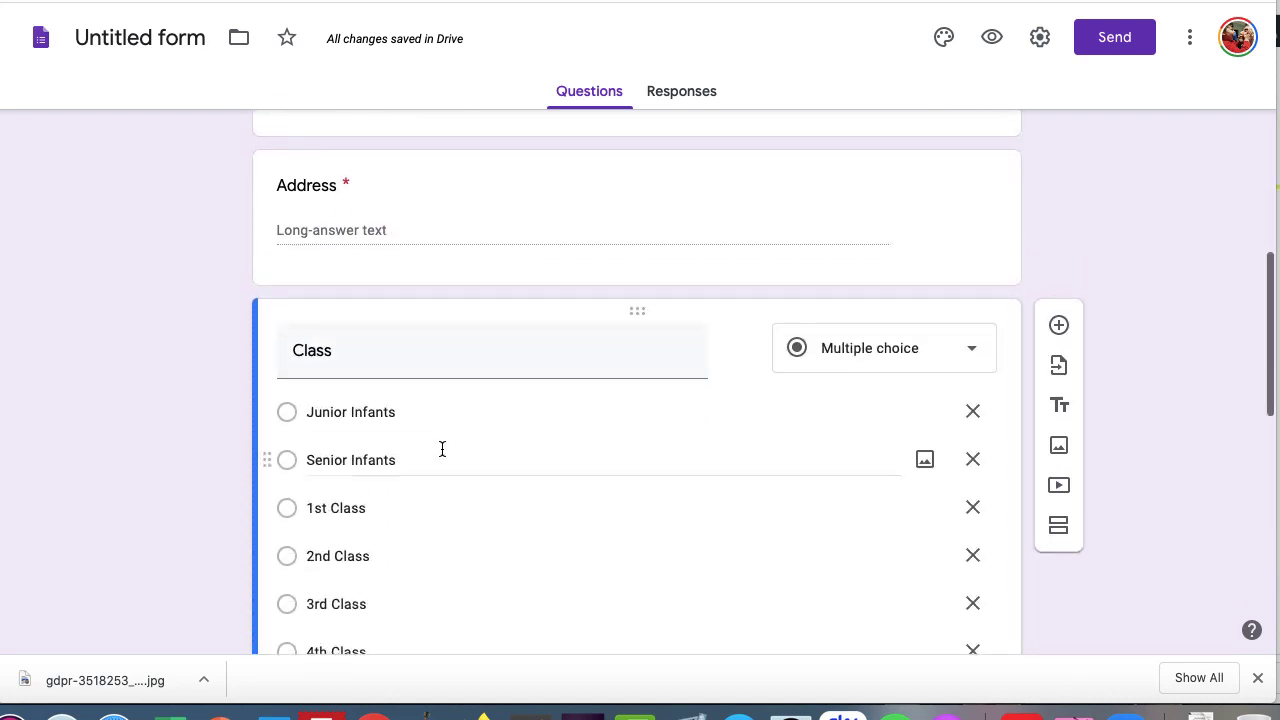
scroll(459, 500, "down", 4)
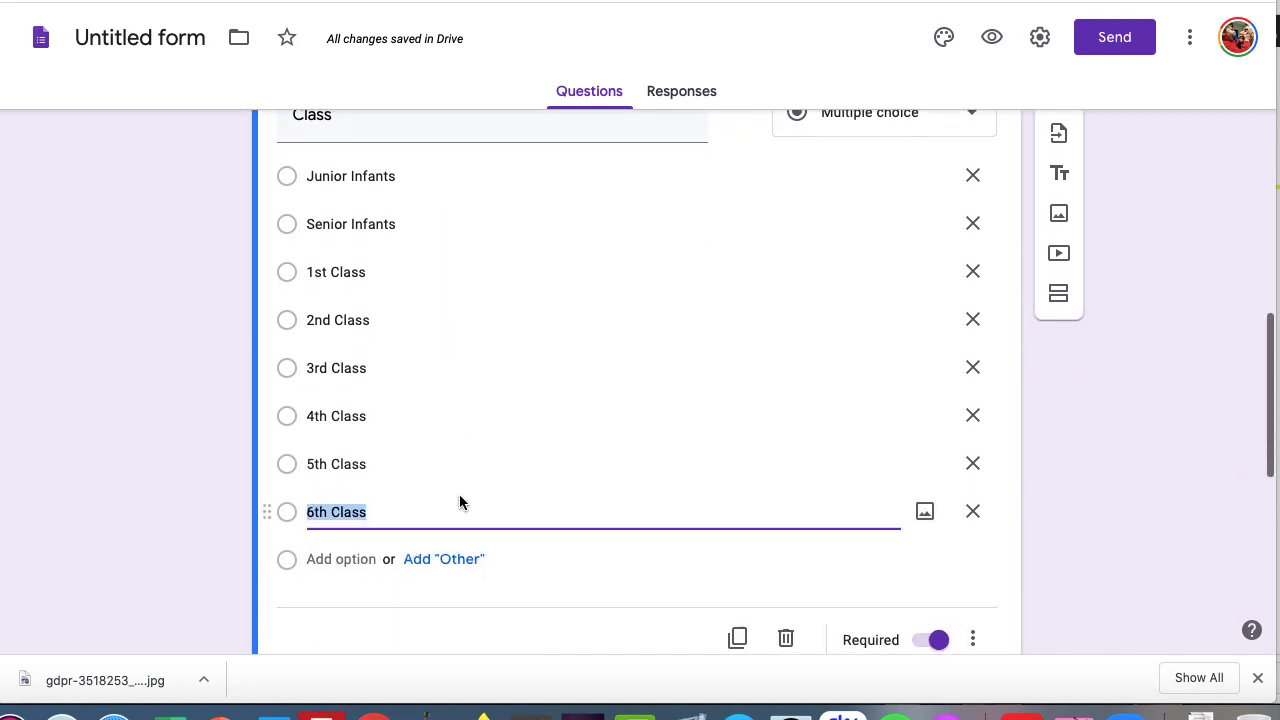
scroll(459, 494, "up", 1)
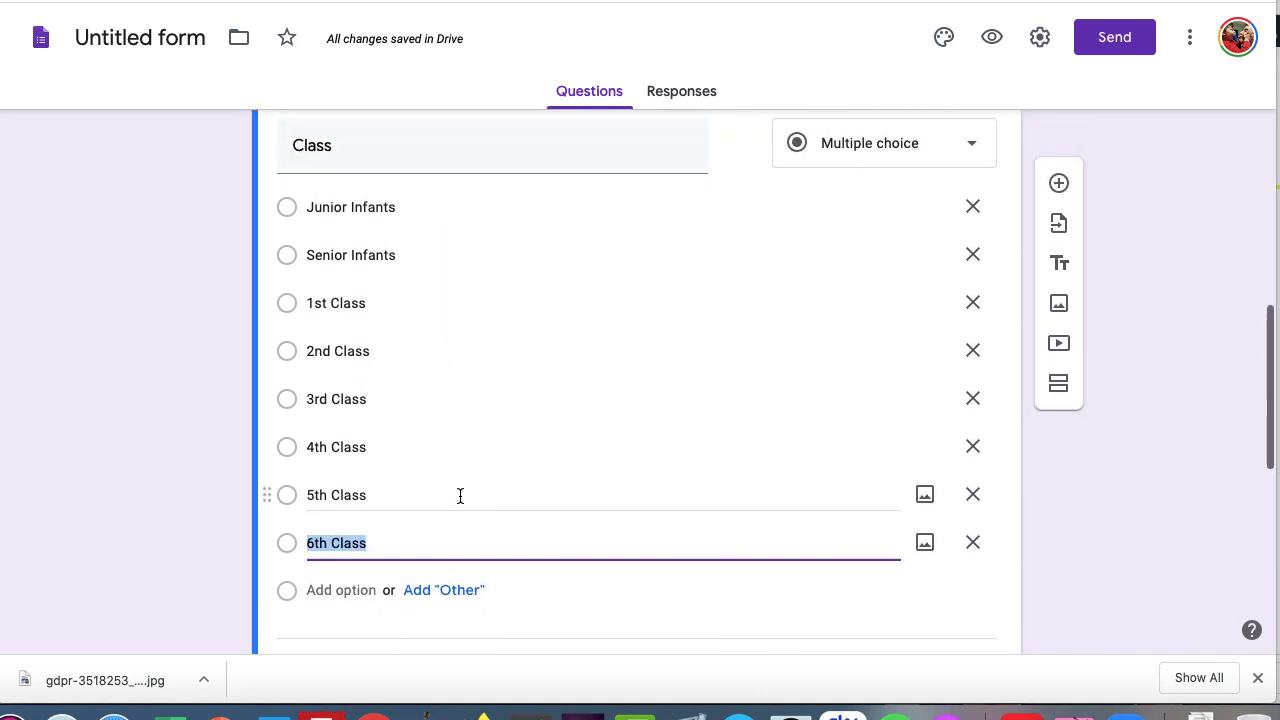
Change the Class question in the Child 1 section from multiple choice to a drop-down
left_click(975, 165)
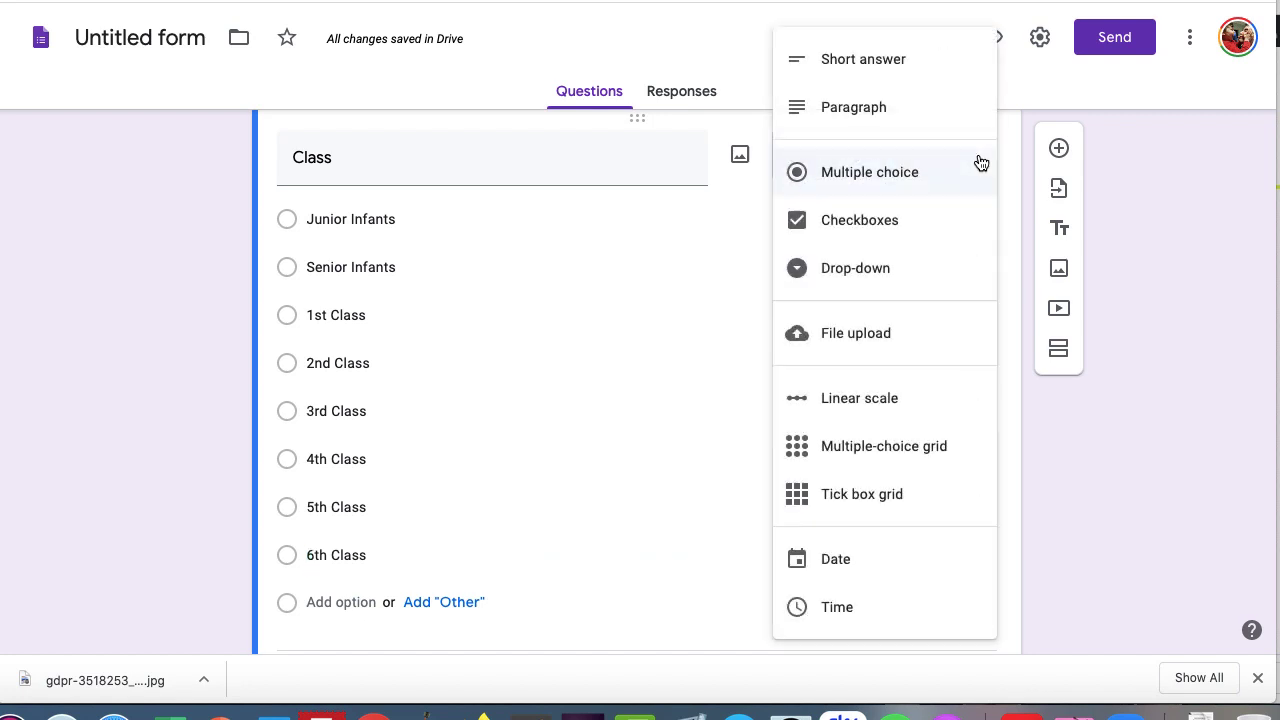
left_click(862, 280)
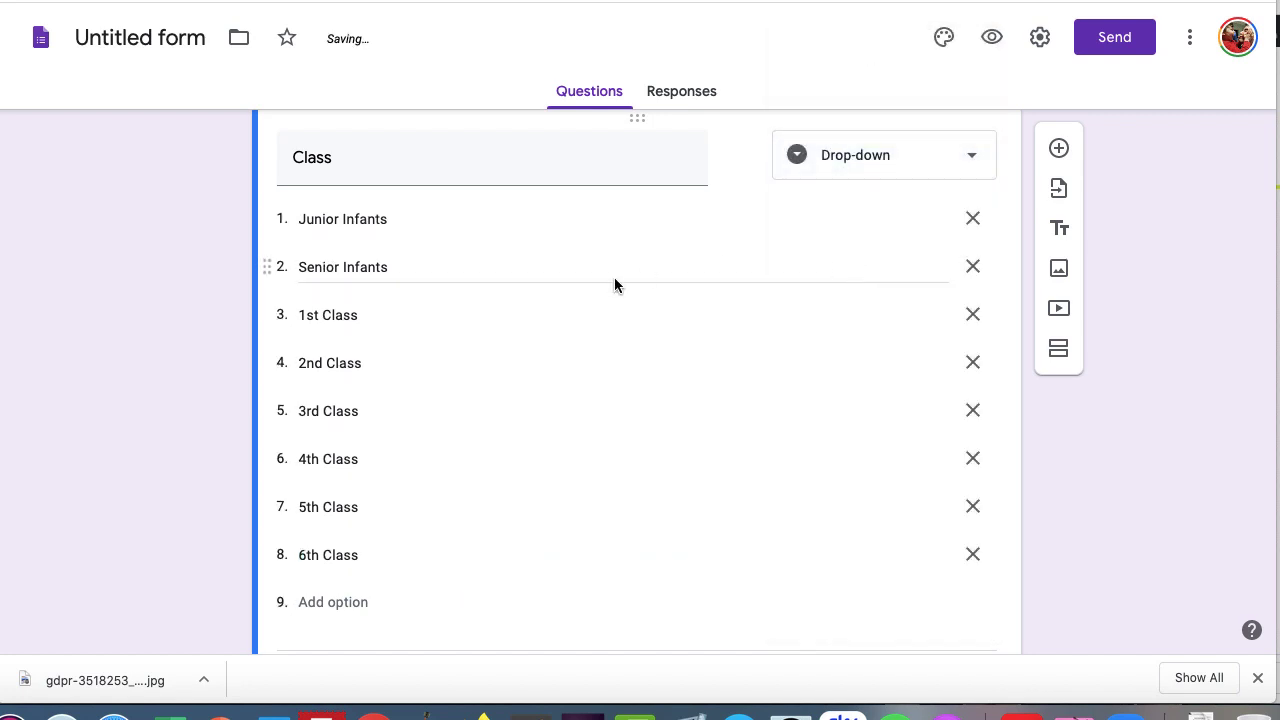
scroll(551, 411, "down", 5)
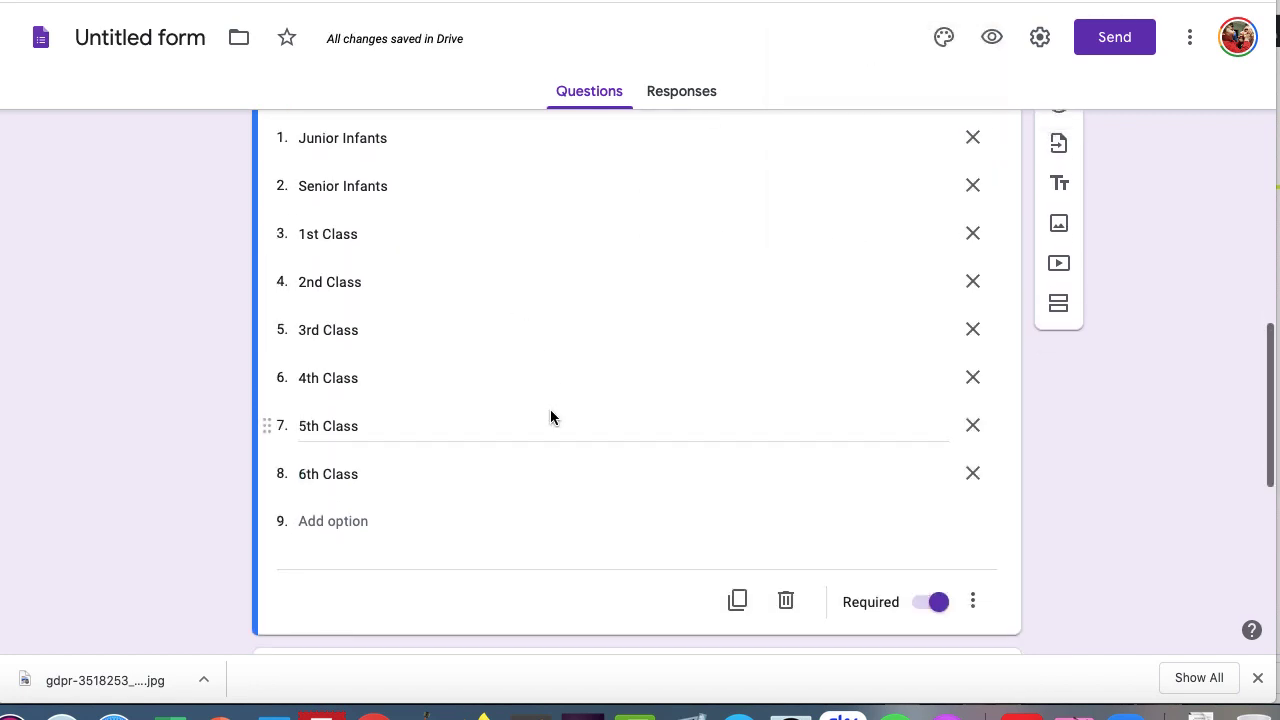
Review the Child 1 section's Class options and its Date of Birth, PPS Number, Nationality and Religious Denomination questions
scroll(551, 411, "down", 1)
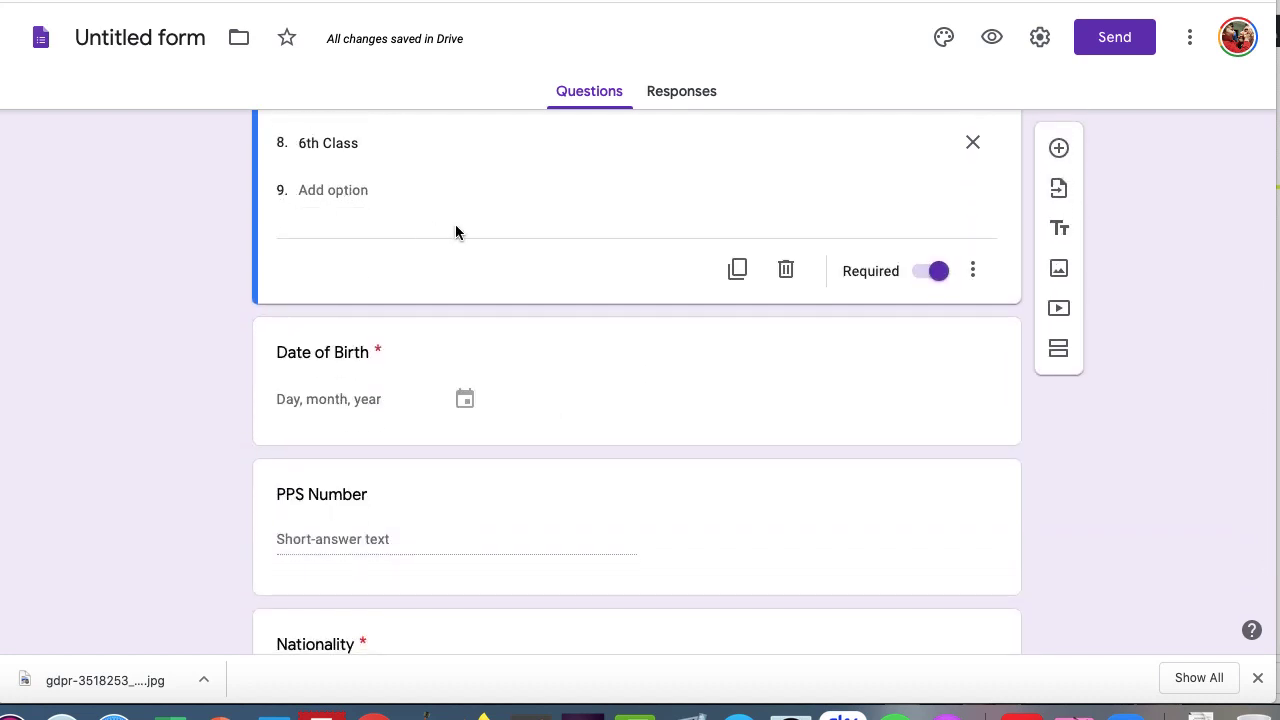
scroll(707, 420, "up", 6)
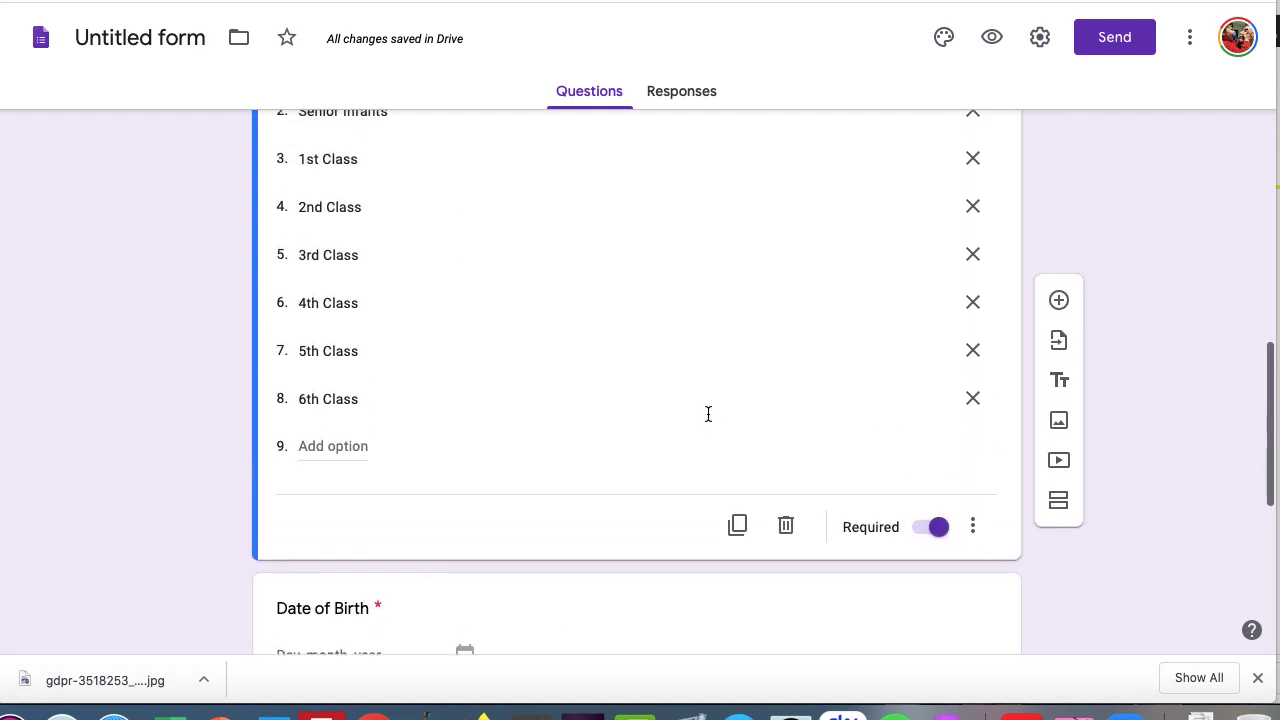
scroll(707, 413, "down", 3)
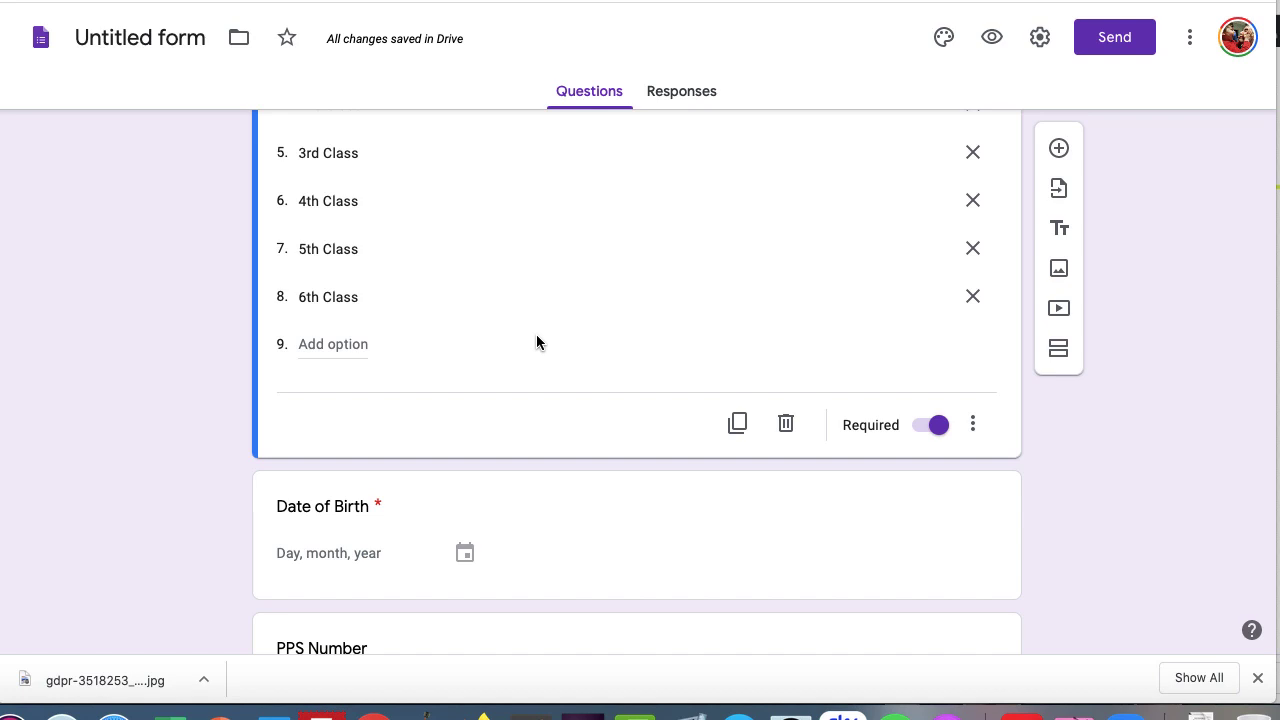
scroll(537, 340, "down", 2)
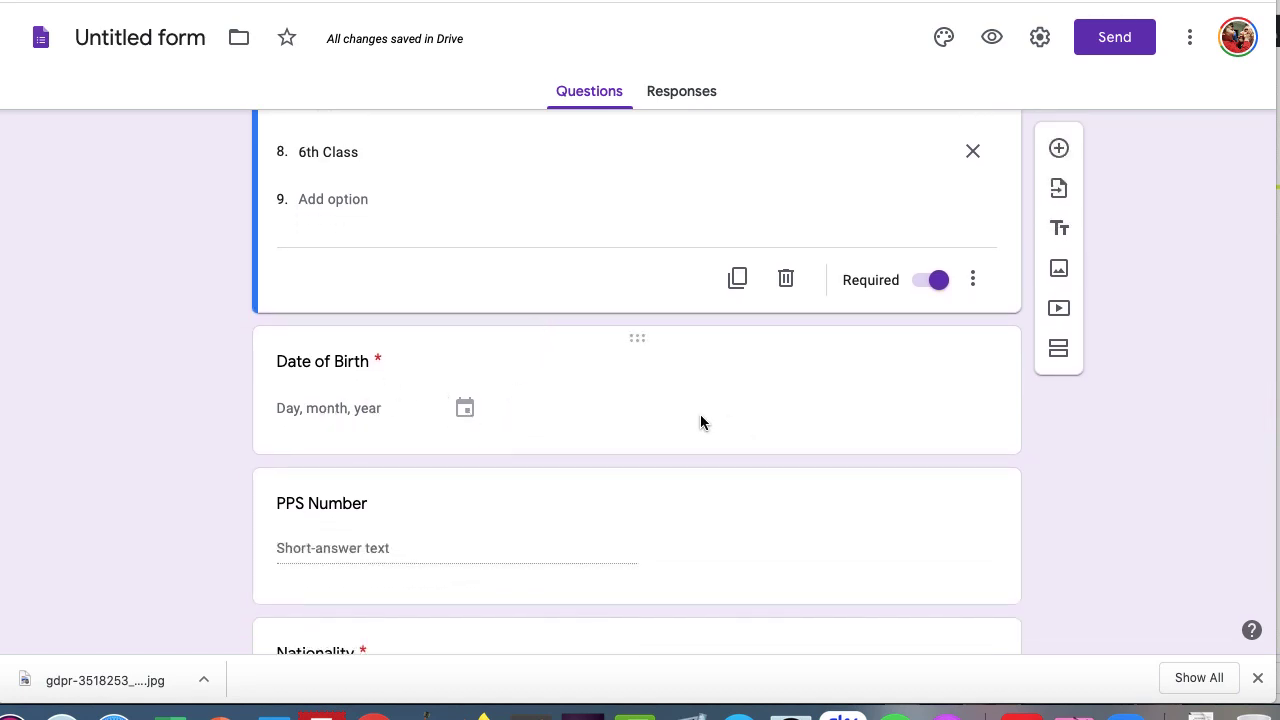
scroll(700, 420, "down", 2)
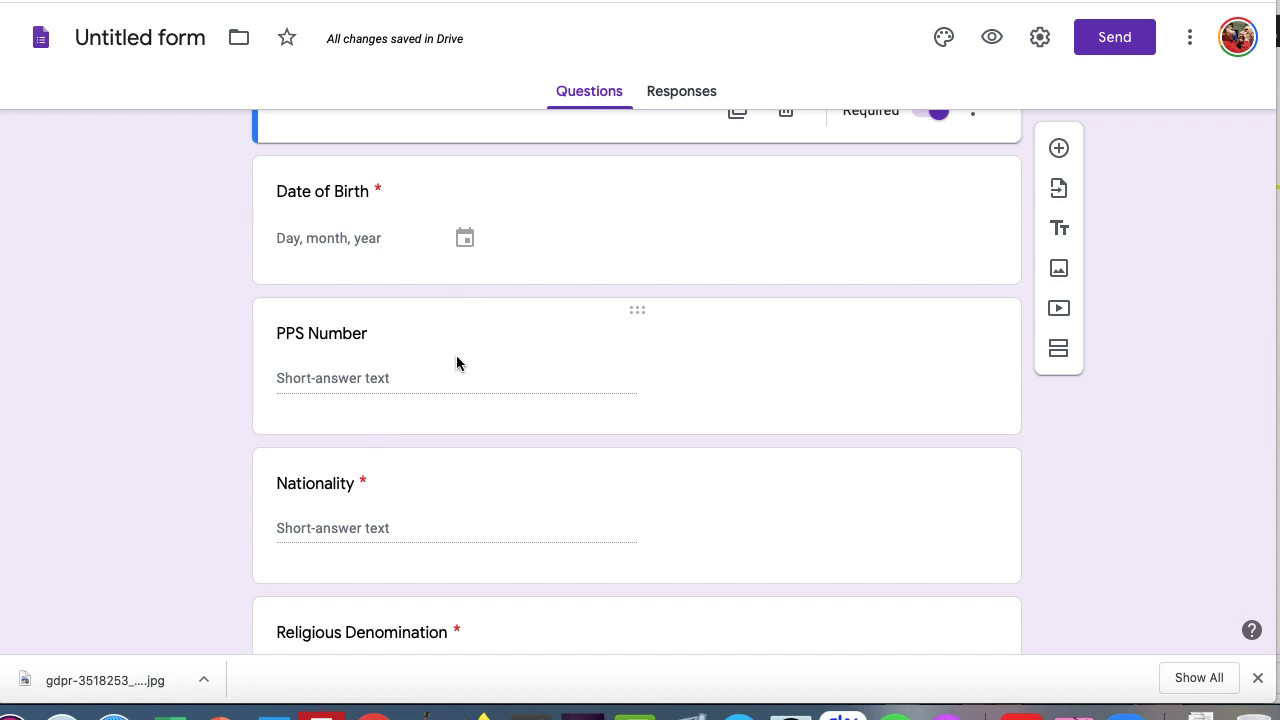
scroll(474, 375, "down", 2)
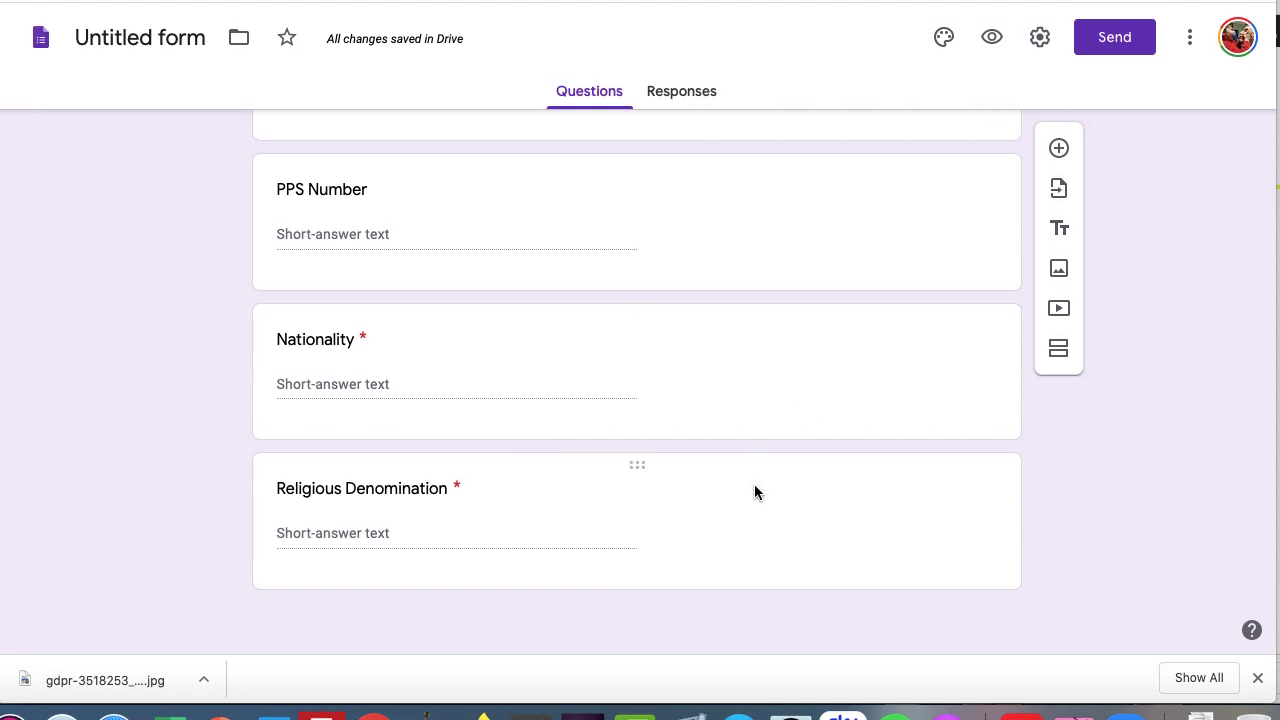
scroll(755, 487, "up", 1)
scroll(755, 487, "down", 1)
Duplicate the whole Child 1 section with all its questions
scroll(755, 487, "up", 15)
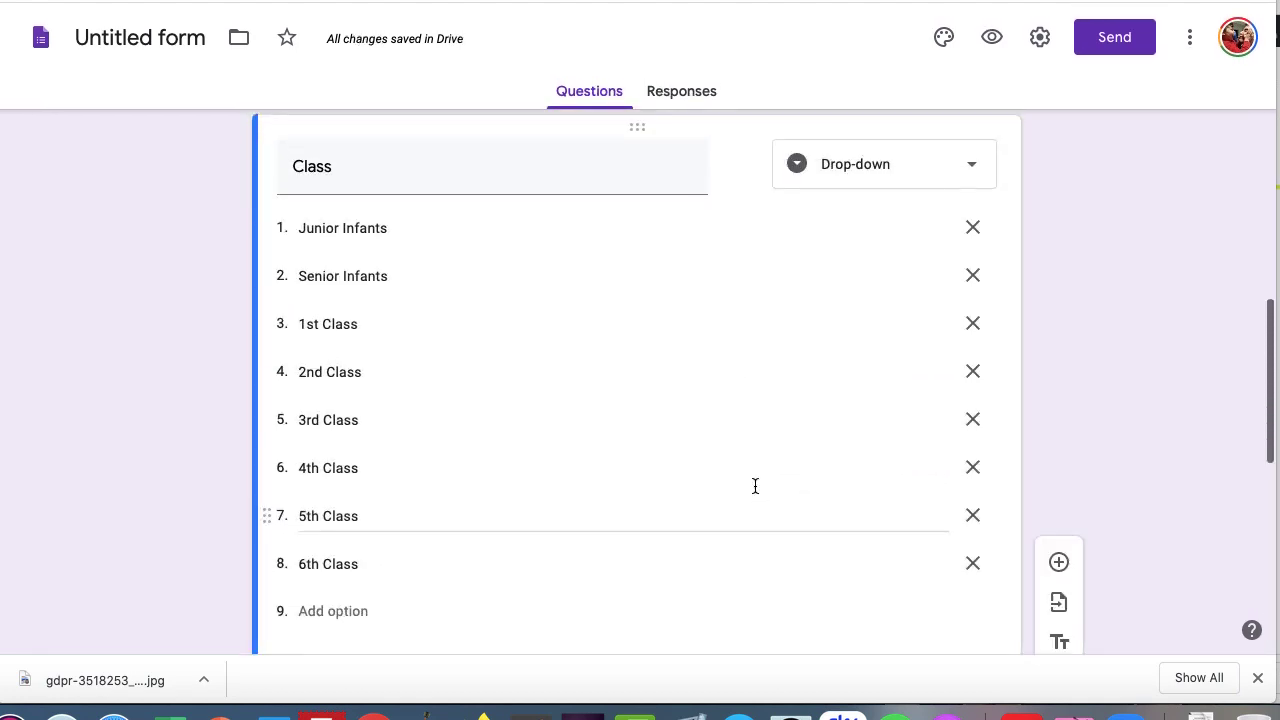
scroll(755, 490, "up", 5)
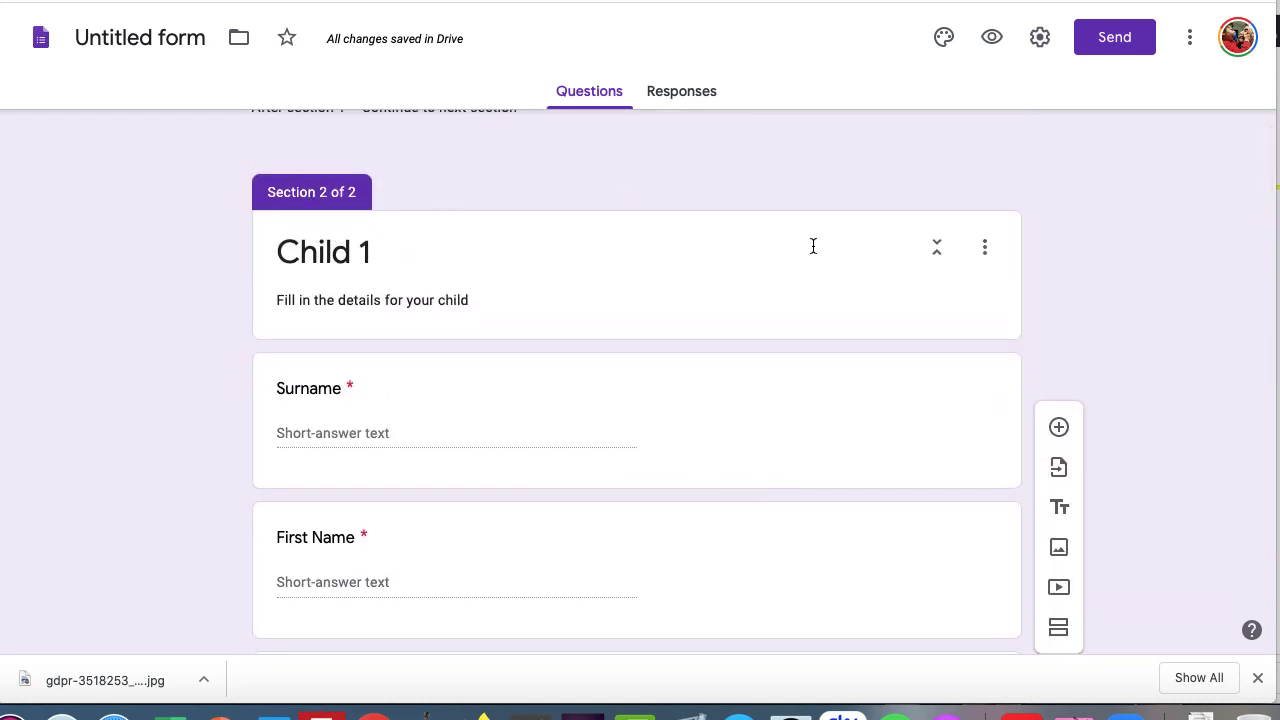
left_click(985, 247)
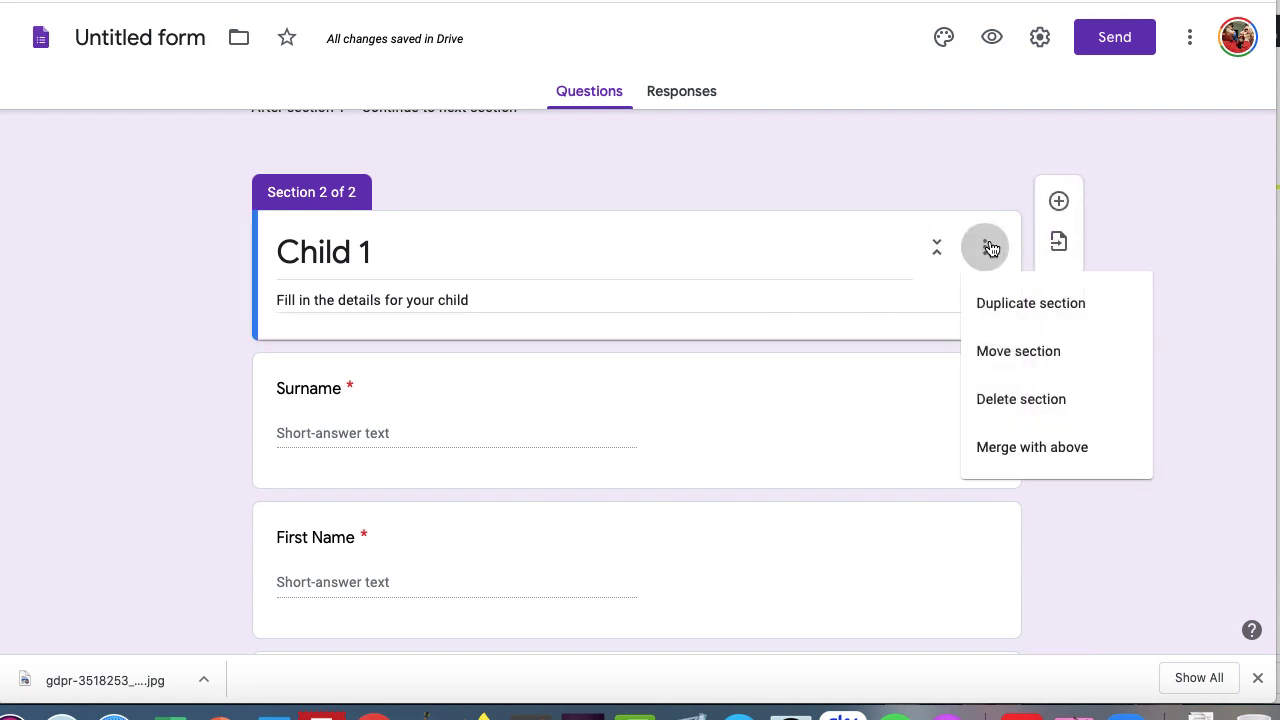
left_click(1012, 305)
Retitle the duplicated section, Section 3 of 3, as "Child 2"
scroll(495, 512, "down", 12)
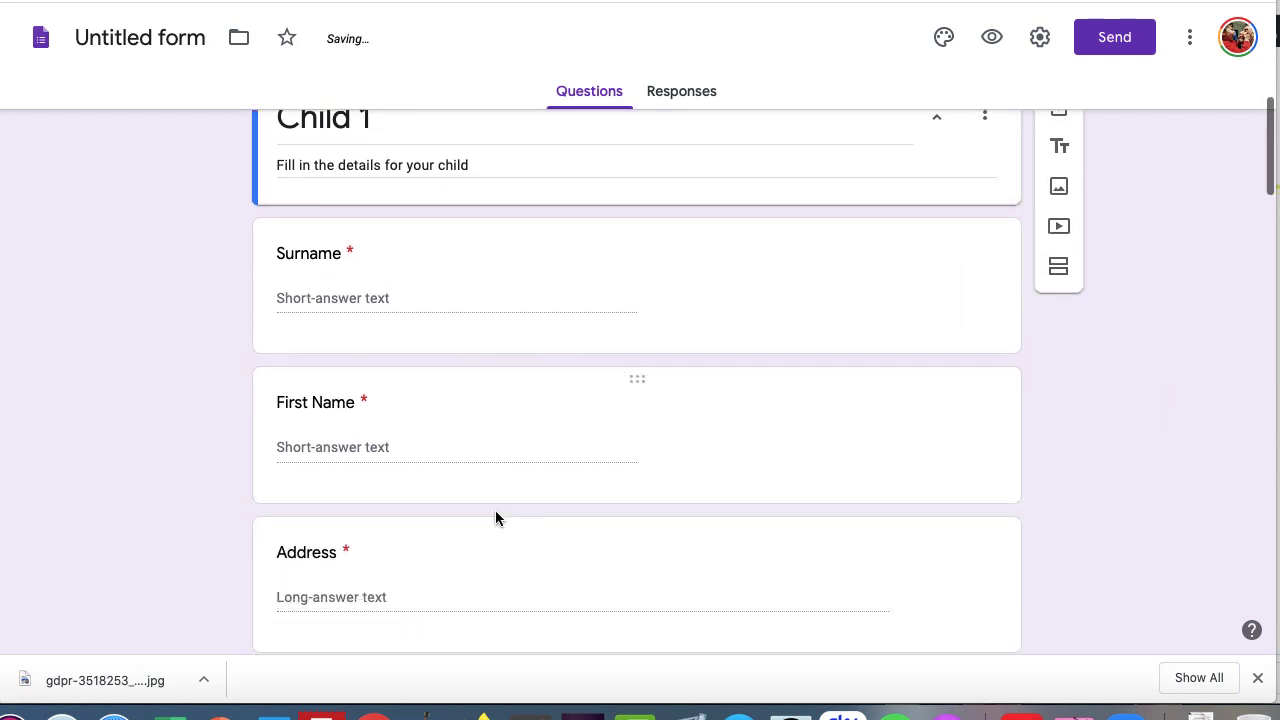
scroll(495, 517, "down", 6)
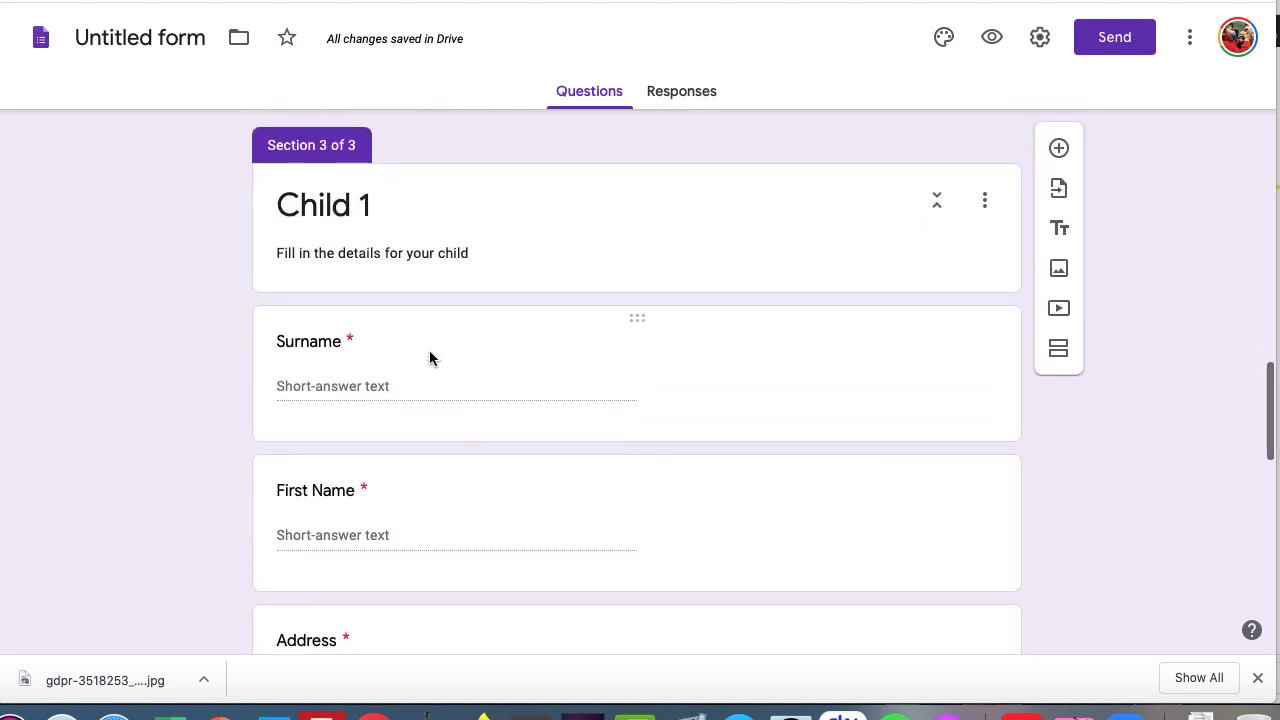
left_click(370, 206)
left_click(374, 206)
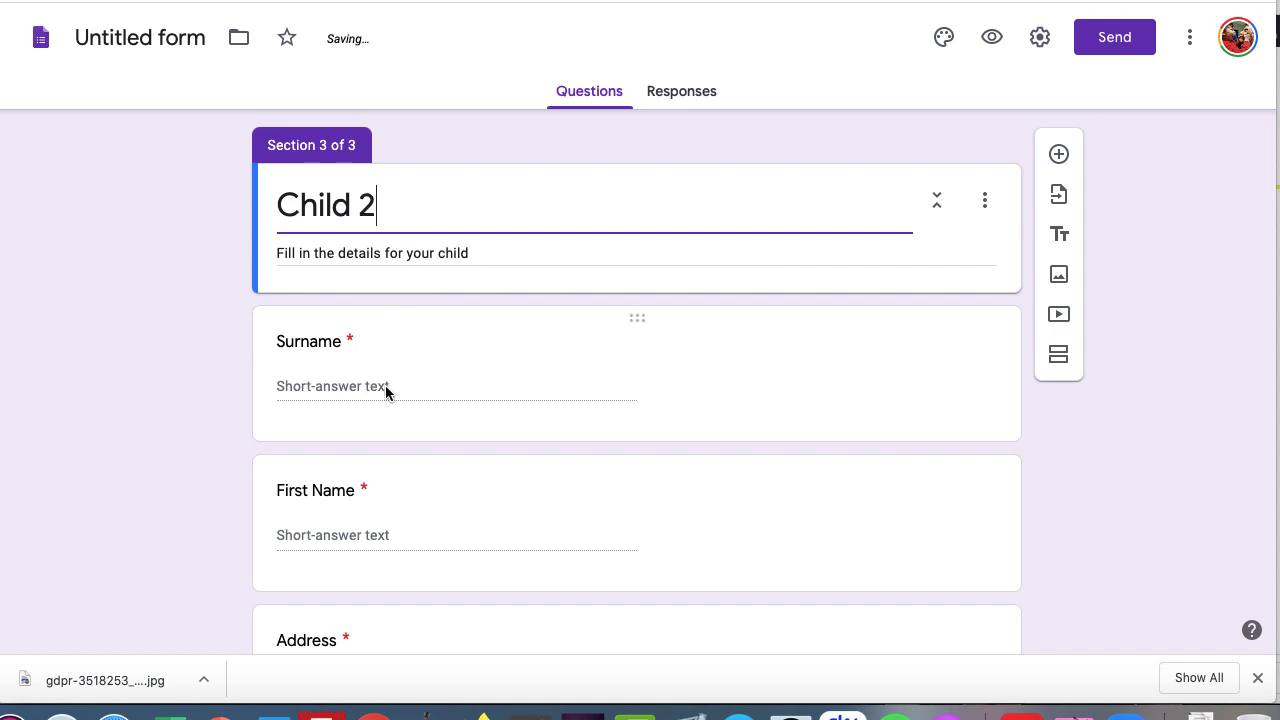
Make the Address question in the Child 2 section optional
scroll(385, 385, "down", 2)
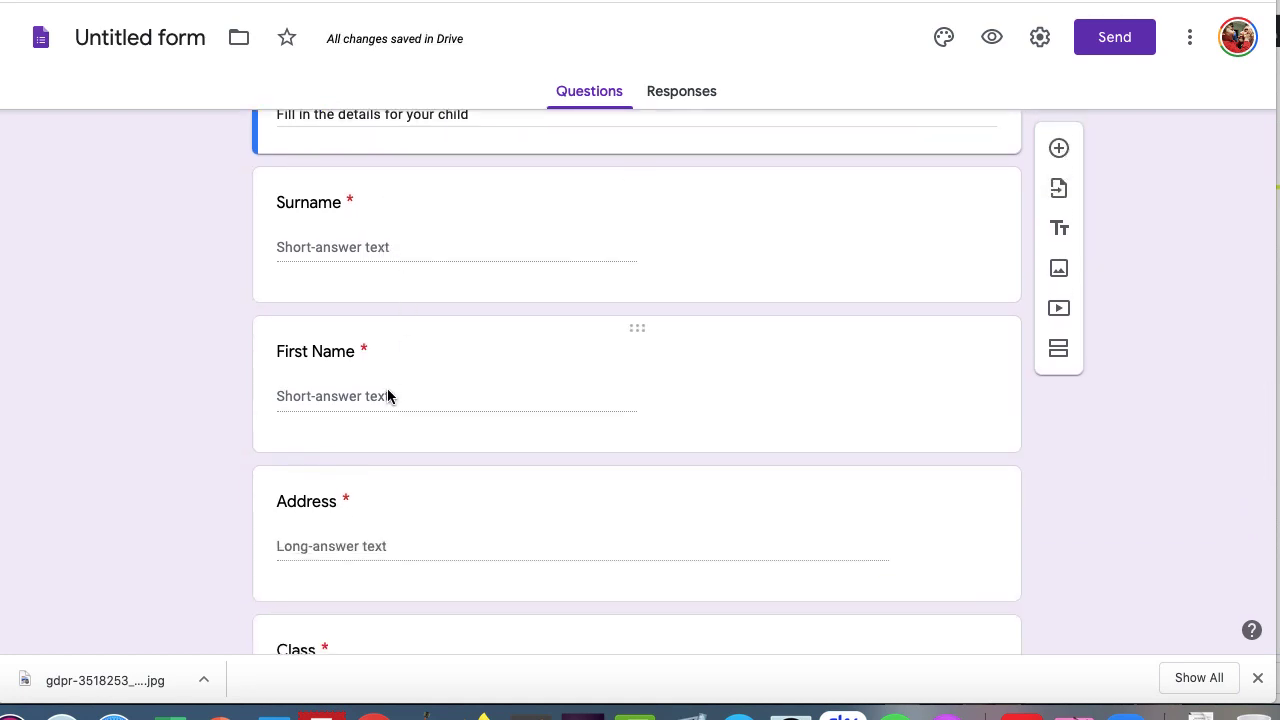
scroll(387, 396, "down", 2)
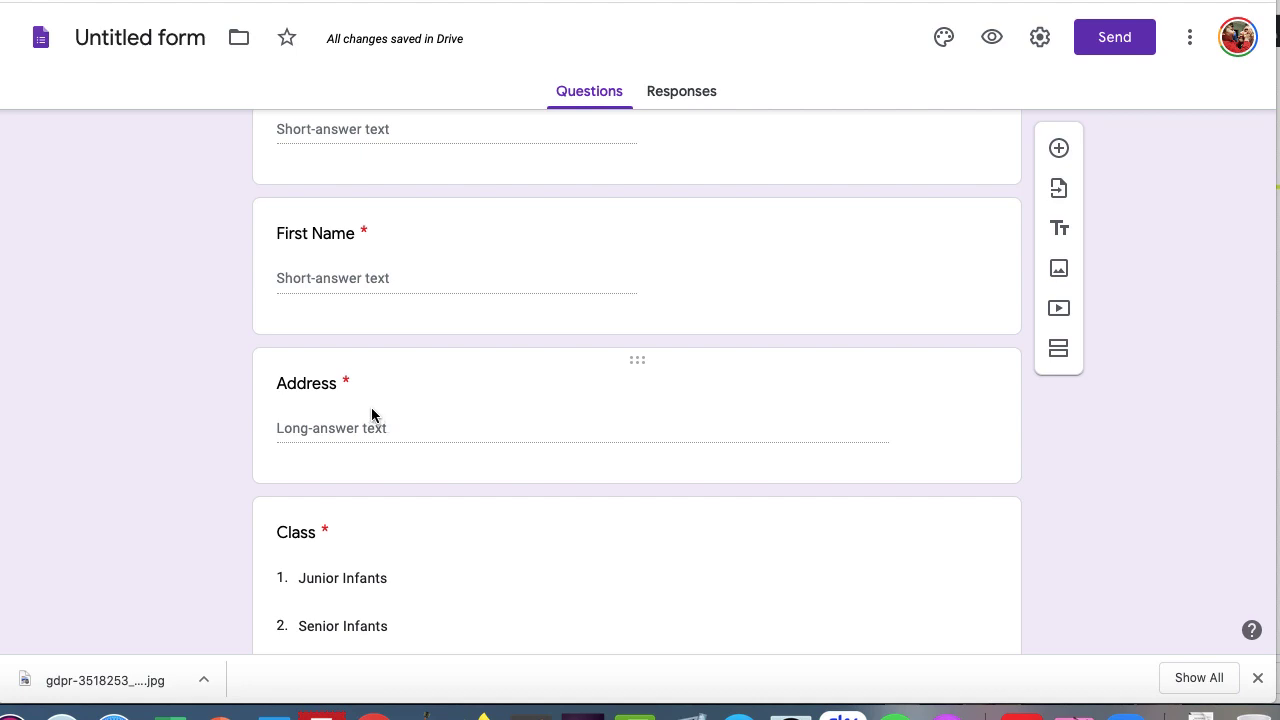
left_click(552, 389)
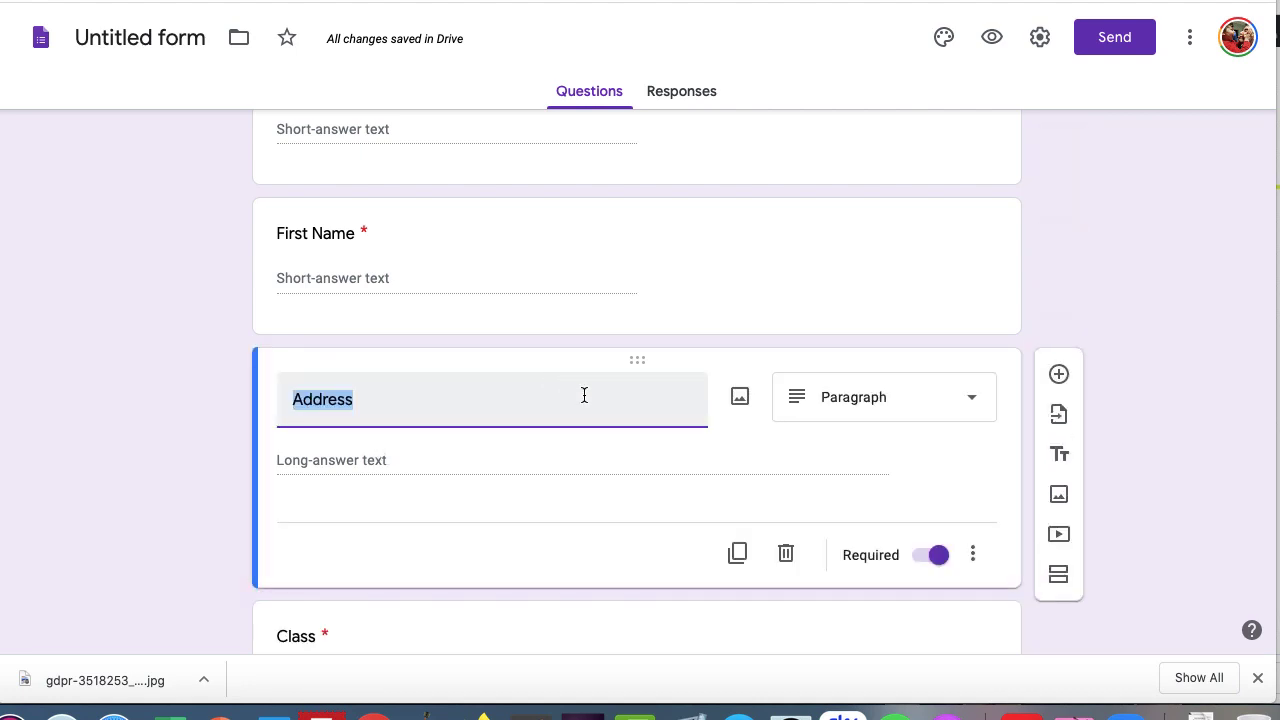
left_click(940, 554)
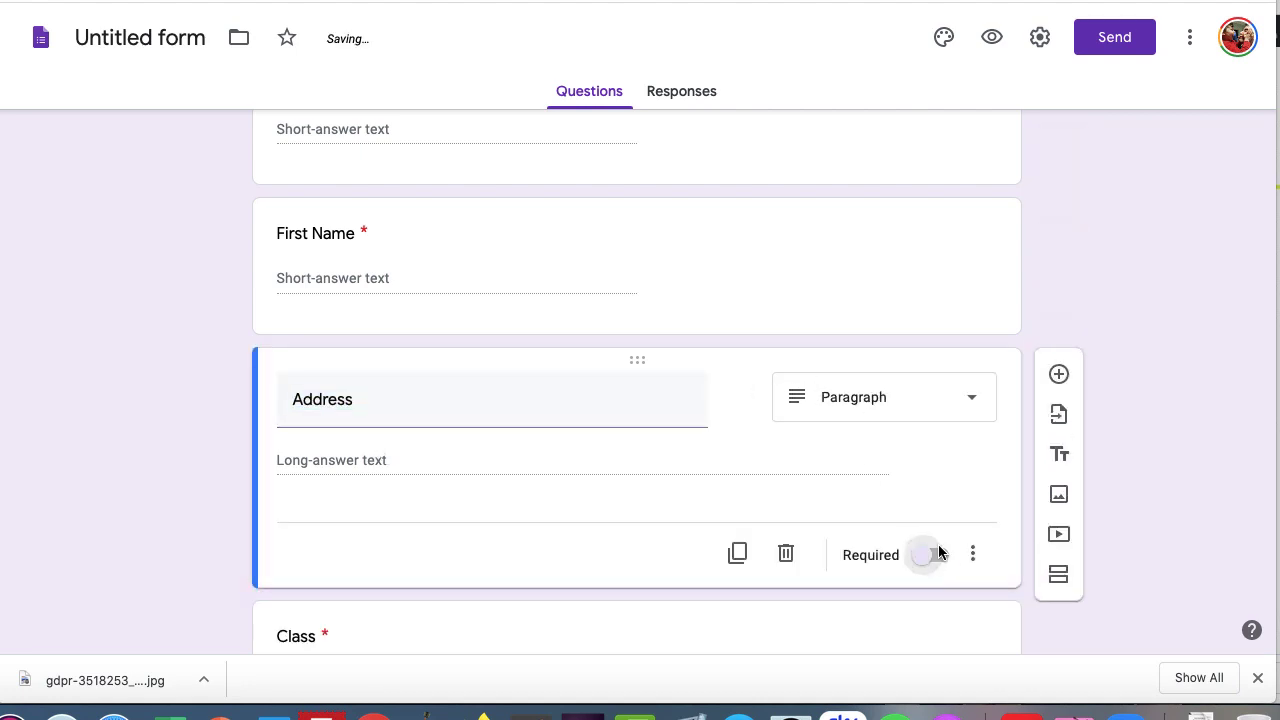
Add the description "if different from Child 1" to the Child 2 section's Address question
left_click(973, 556)
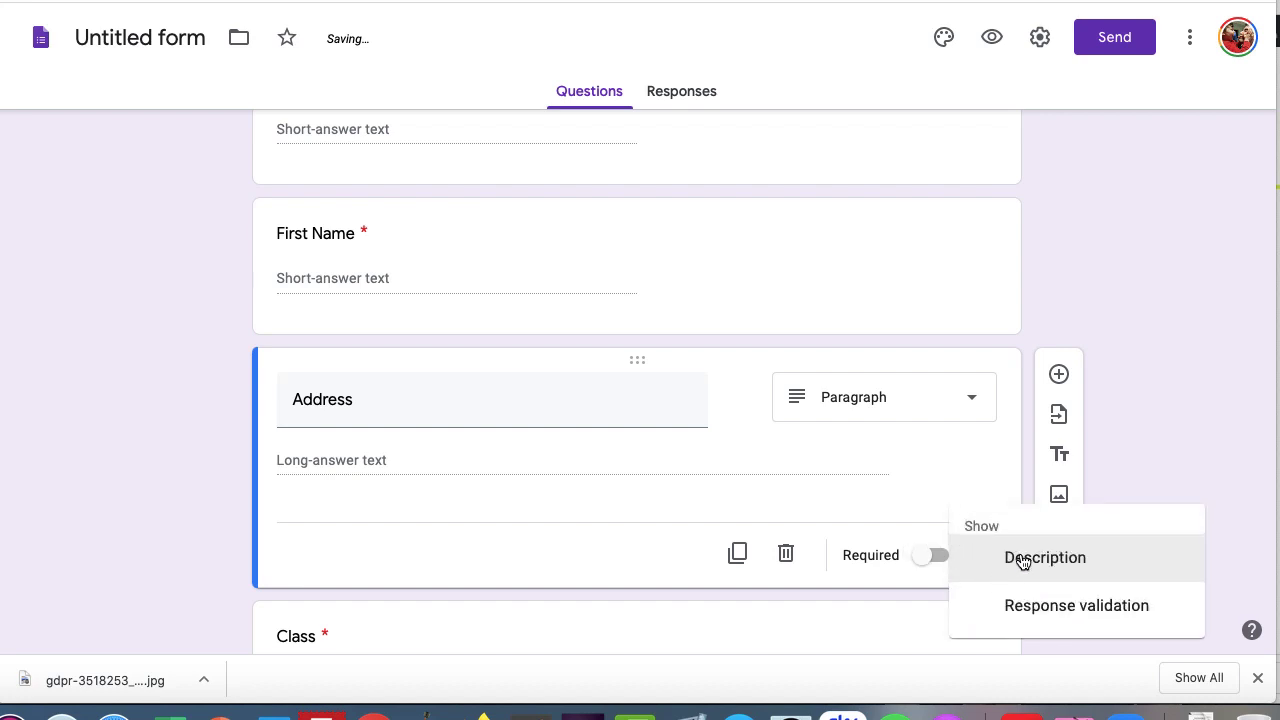
left_click(1022, 556)
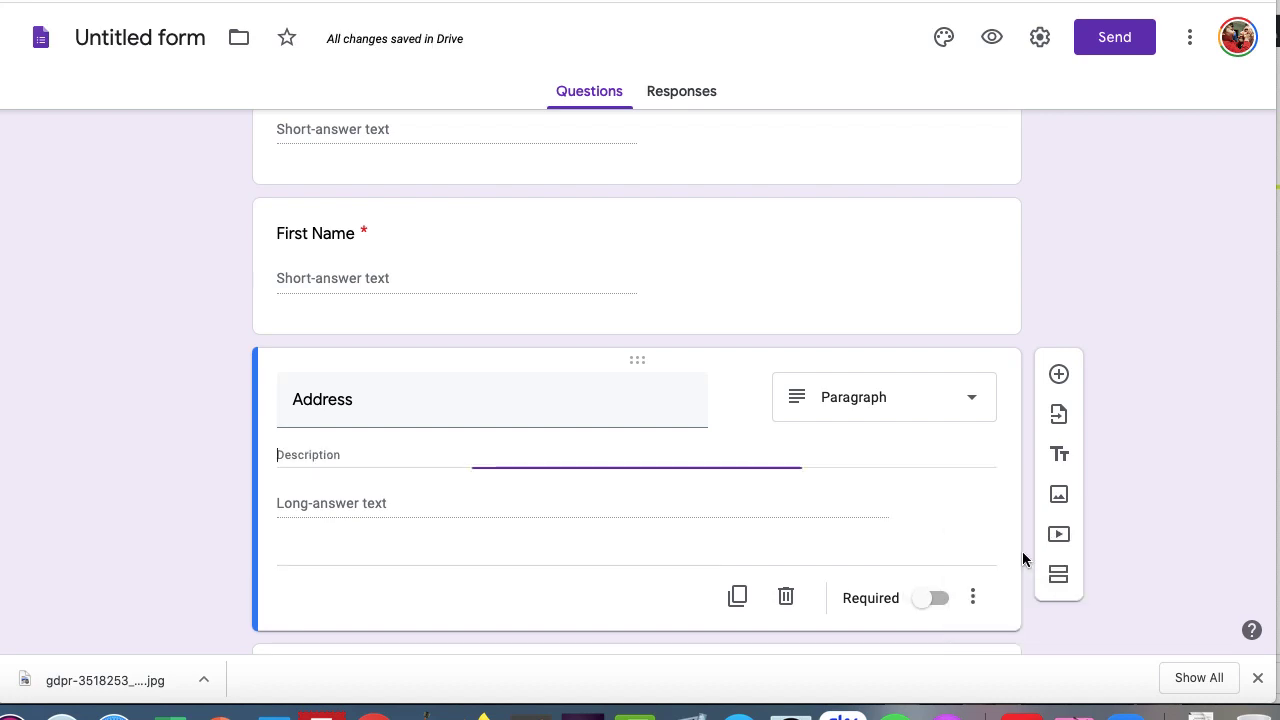
left_click(971, 603)
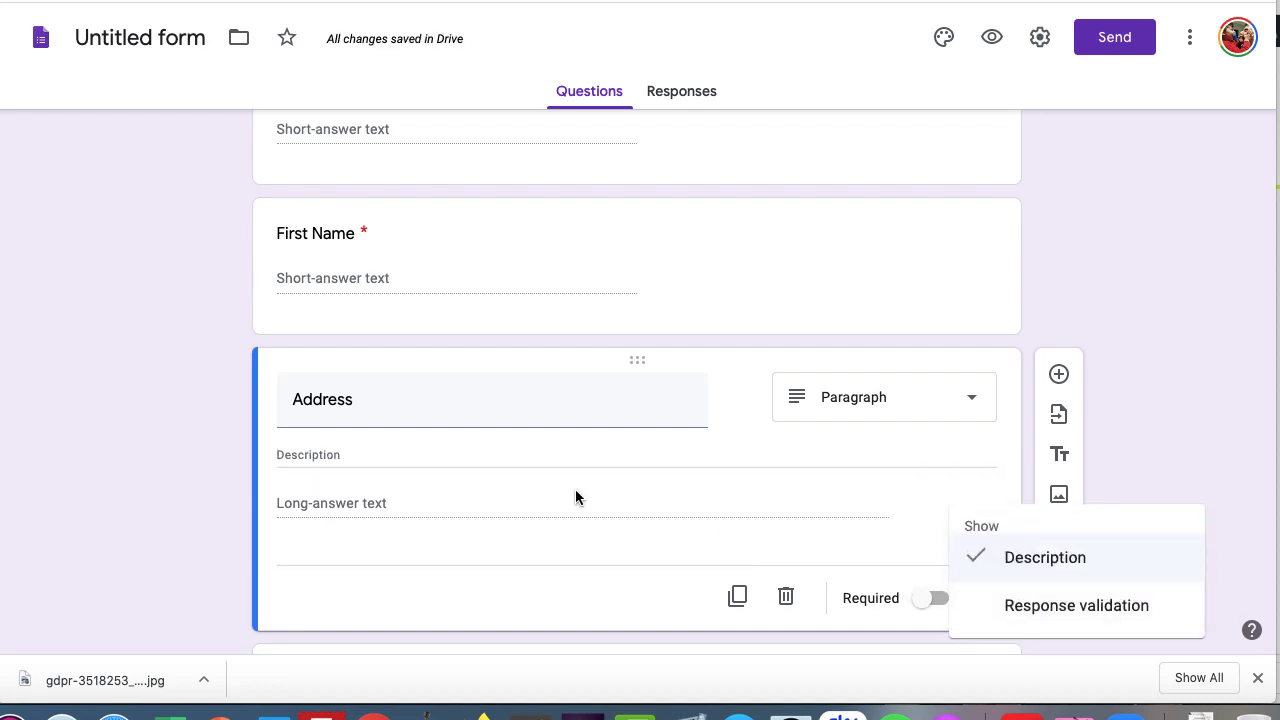
left_click(408, 446)
left_click(407, 451)
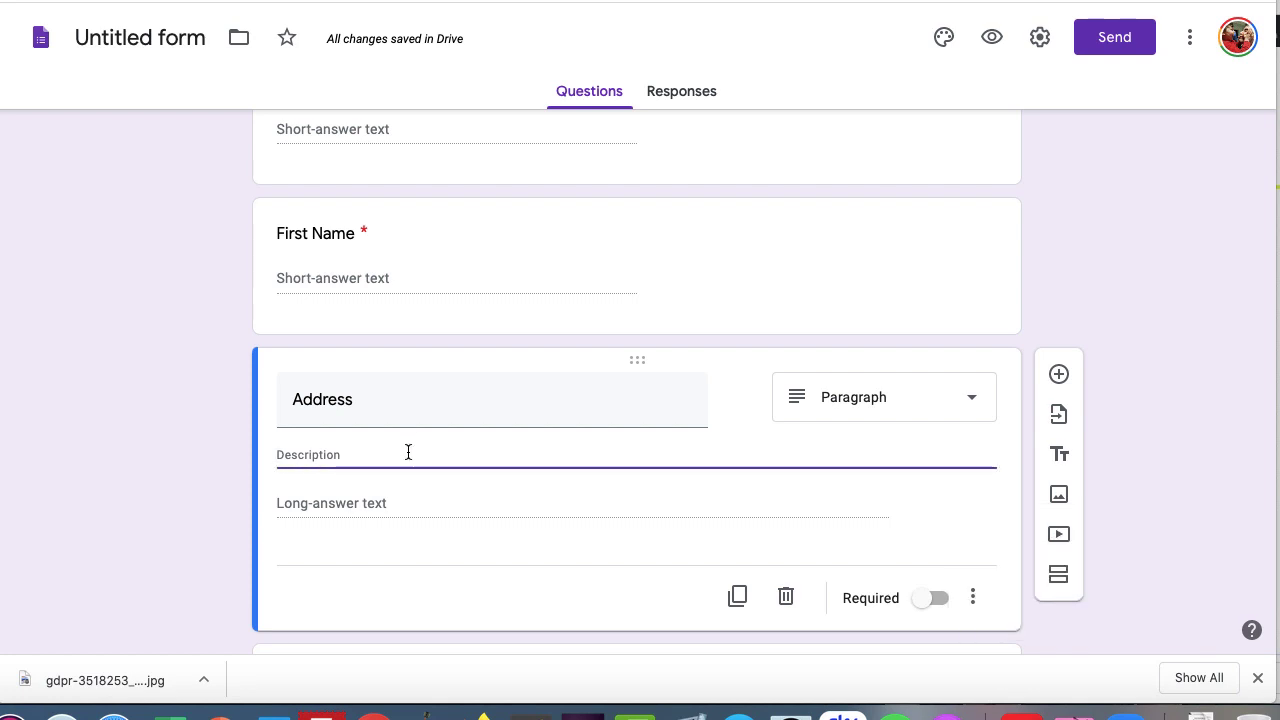
type("if")
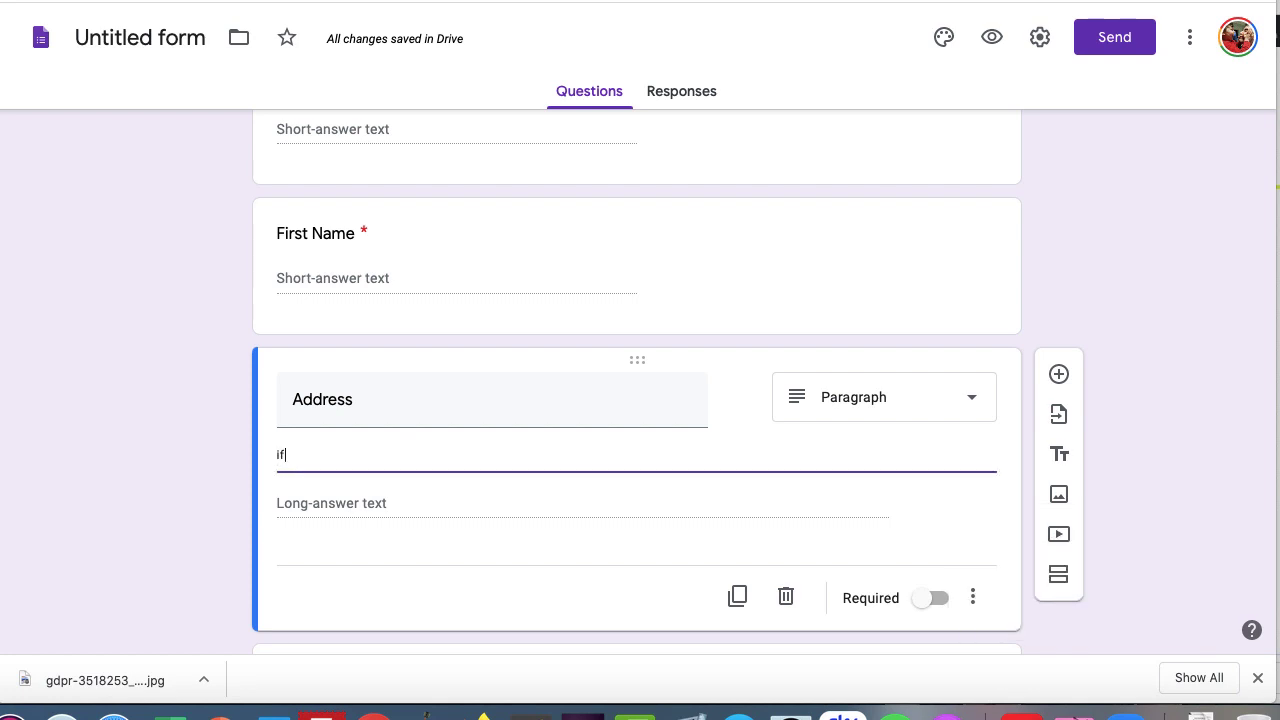
type(" different fr")
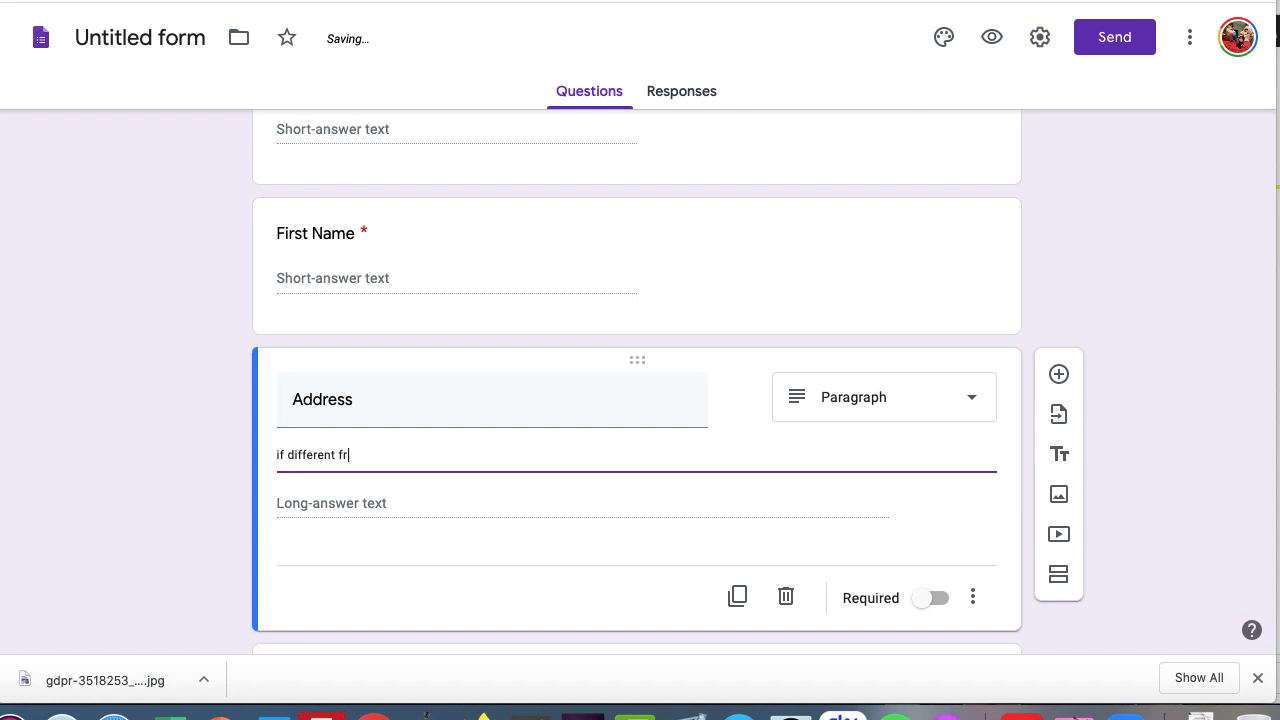
type("om Child 1")
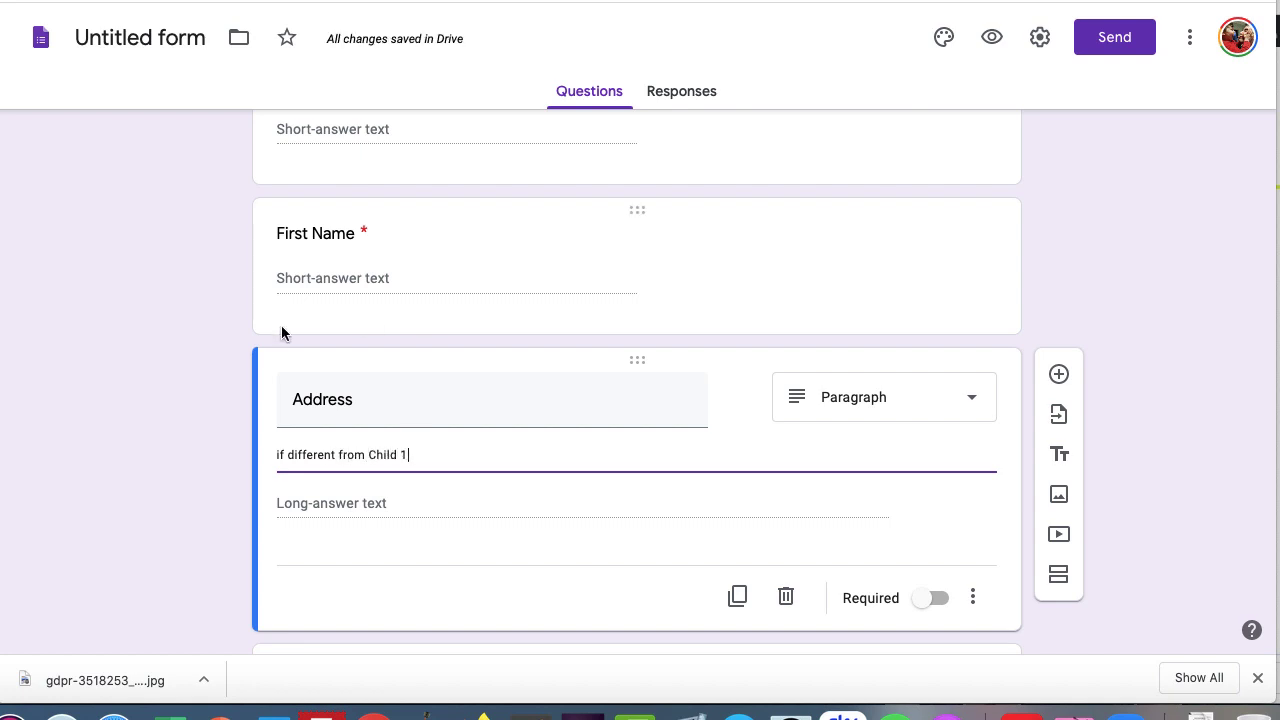
left_click(189, 500)
Review the Child 2 section's questions from Address and Class through Date of Birth, PPS Number, Nationality and Religious Denomination
scroll(189, 500, "down", 3)
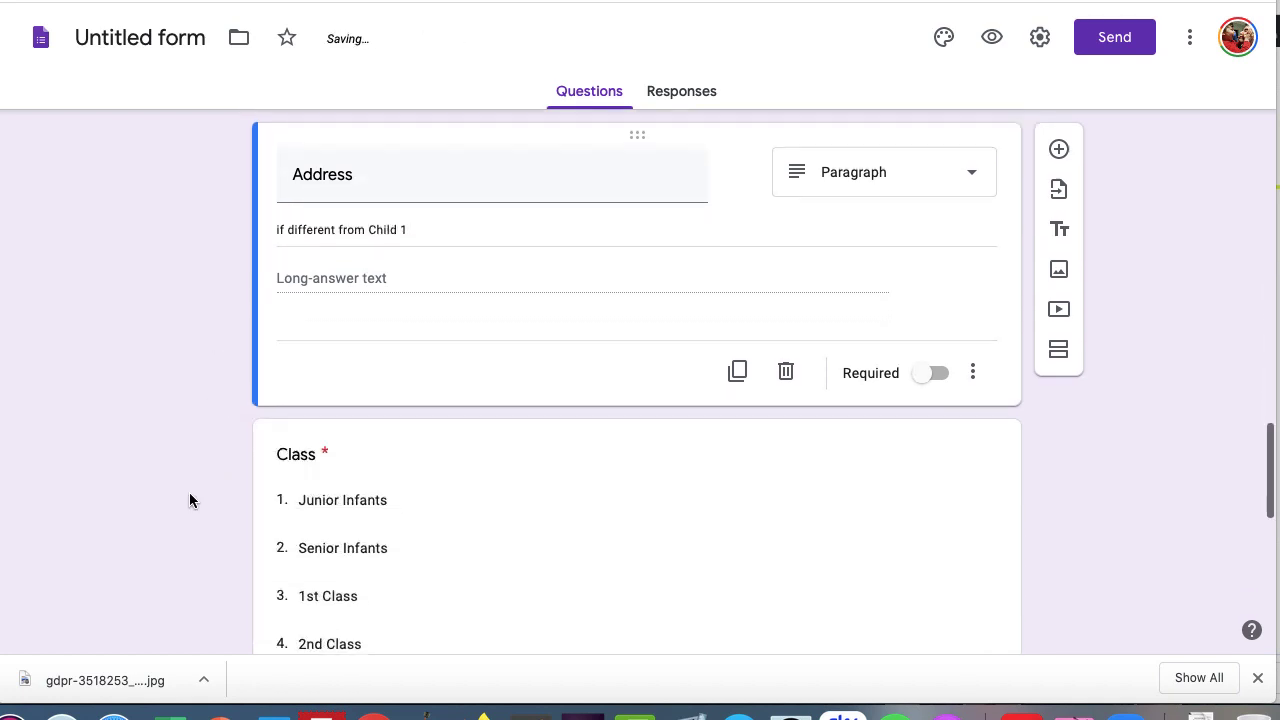
scroll(189, 500, "down", 3)
scroll(392, 348, "down", 1)
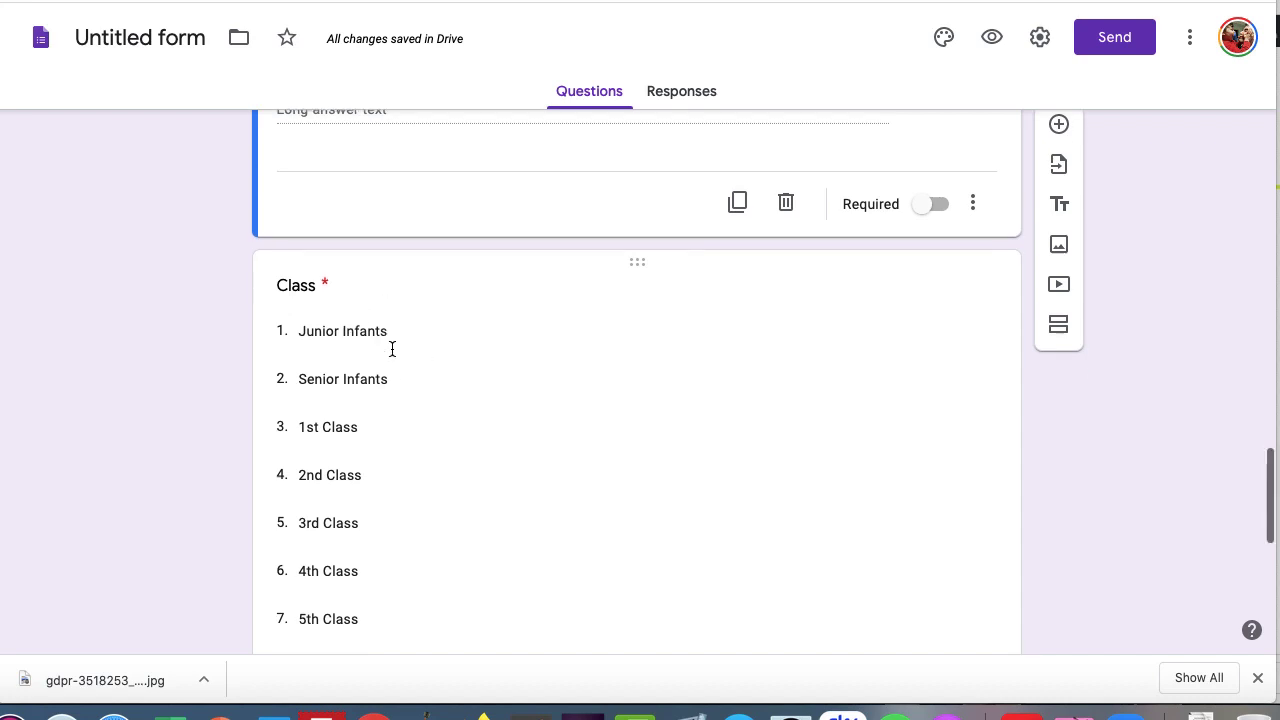
scroll(392, 348, "down", 5)
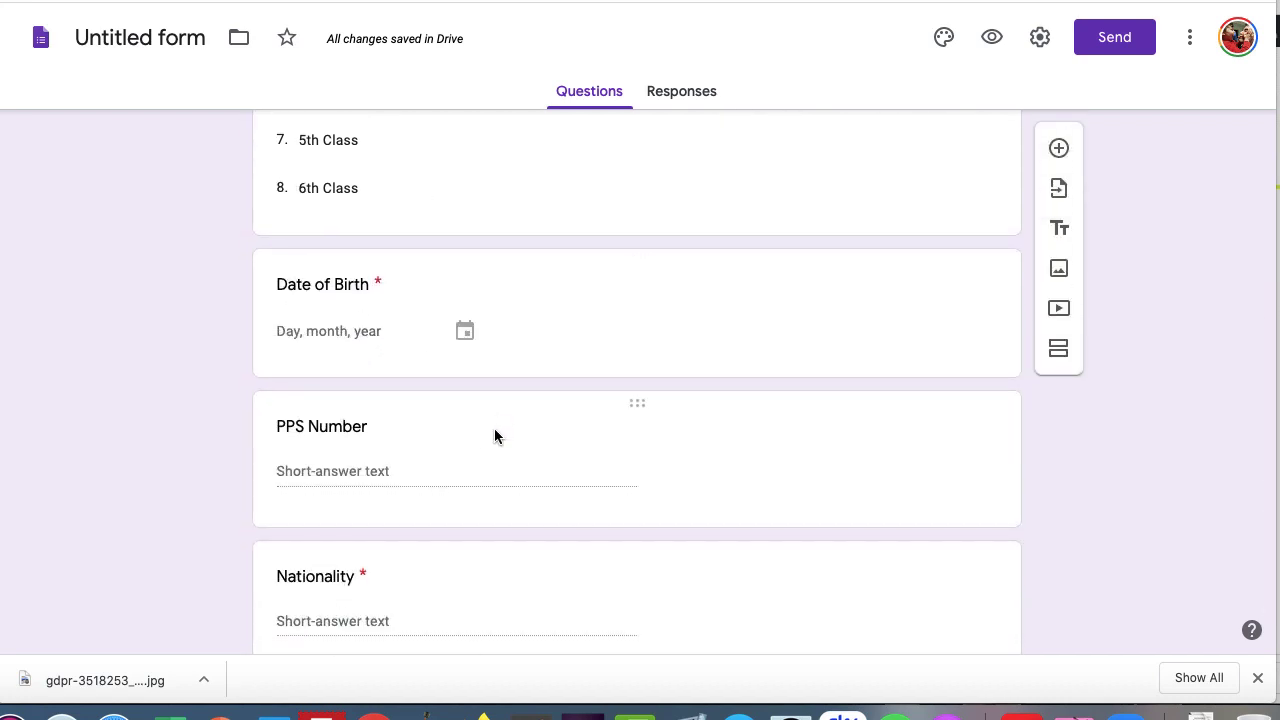
scroll(494, 429, "down", 3)
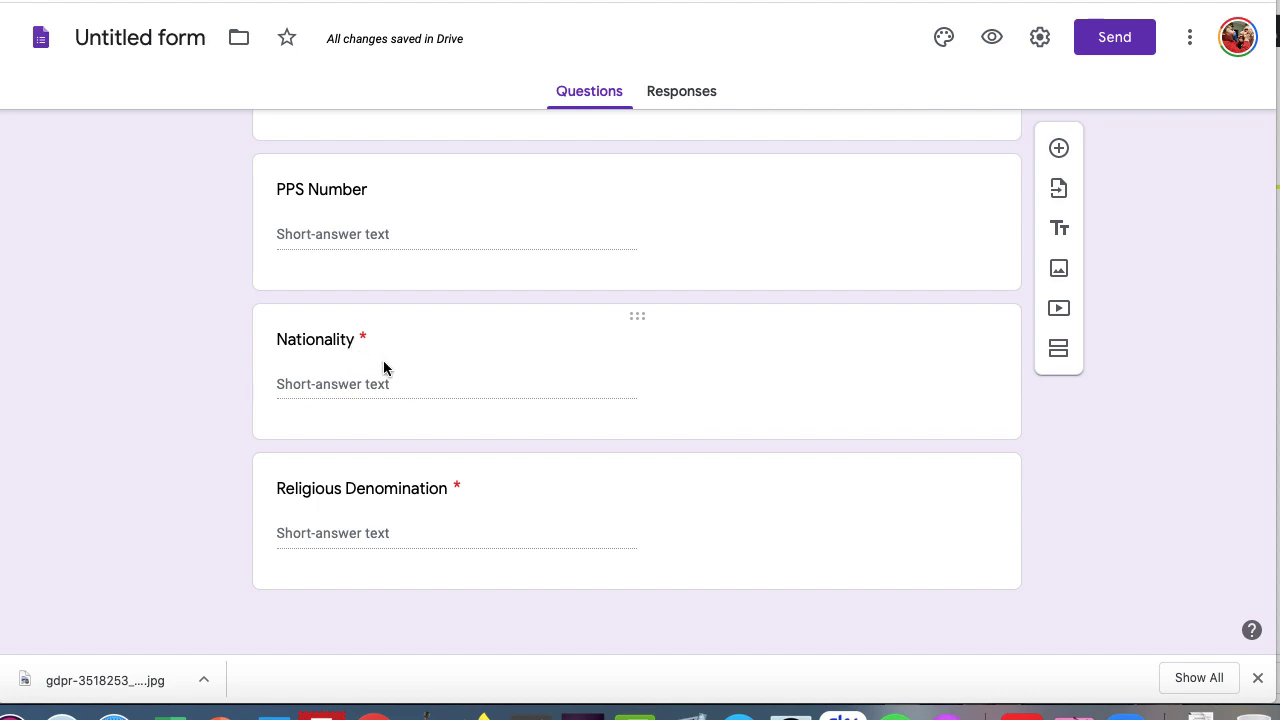
scroll(366, 354, "up", 10)
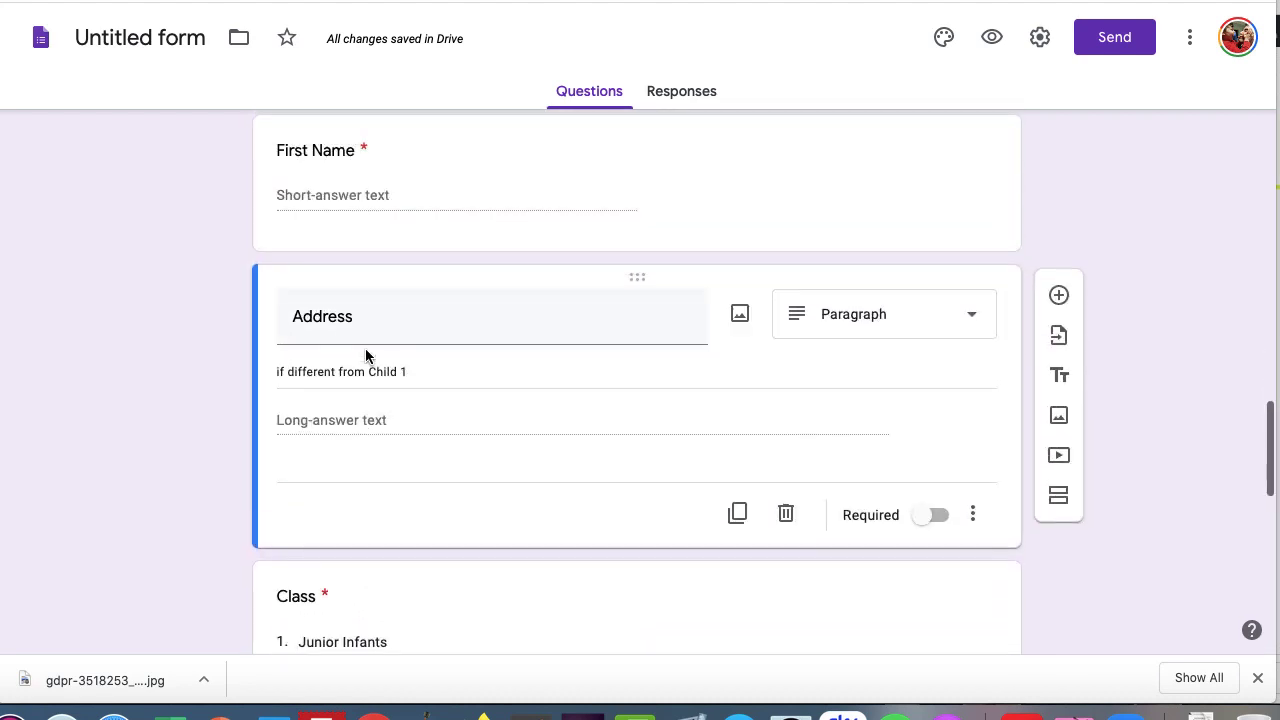
scroll(365, 355, "down", 9)
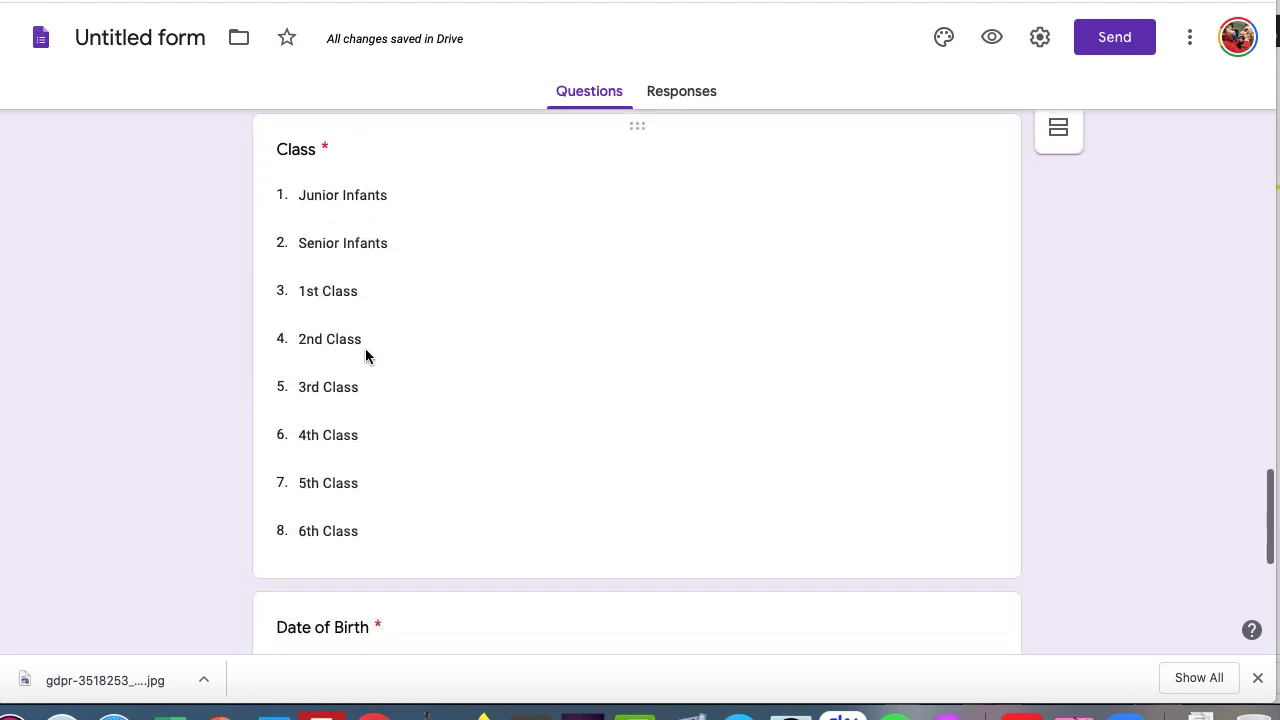
scroll(365, 348, "down", 5)
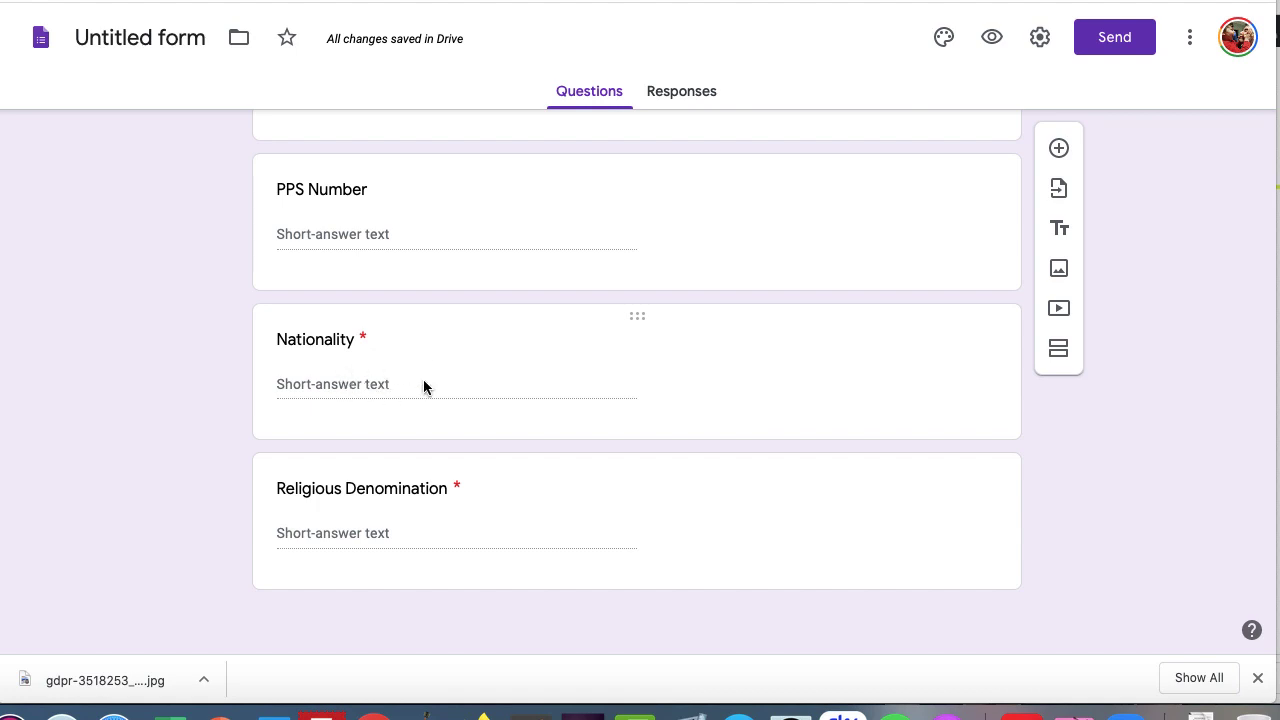
scroll(584, 407, "down", 2)
scroll(643, 350, "up", 8)
scroll(643, 350, "down", 4)
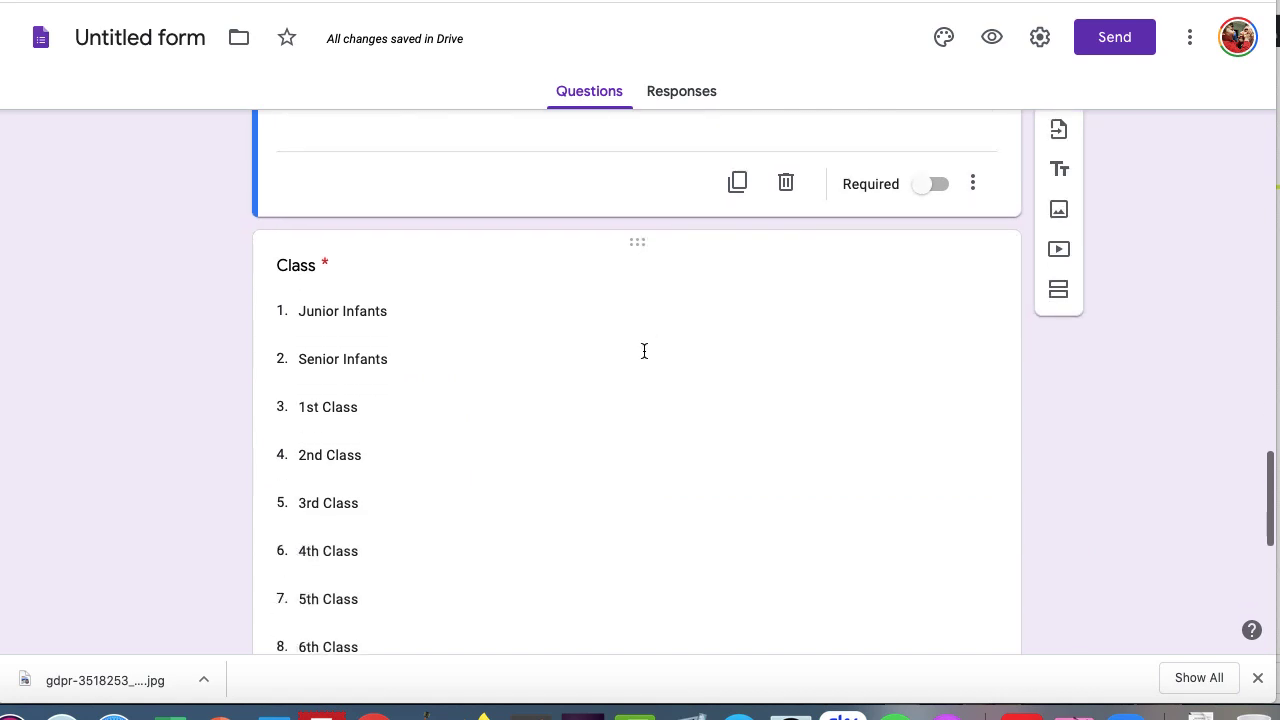
scroll(643, 355, "up", 9)
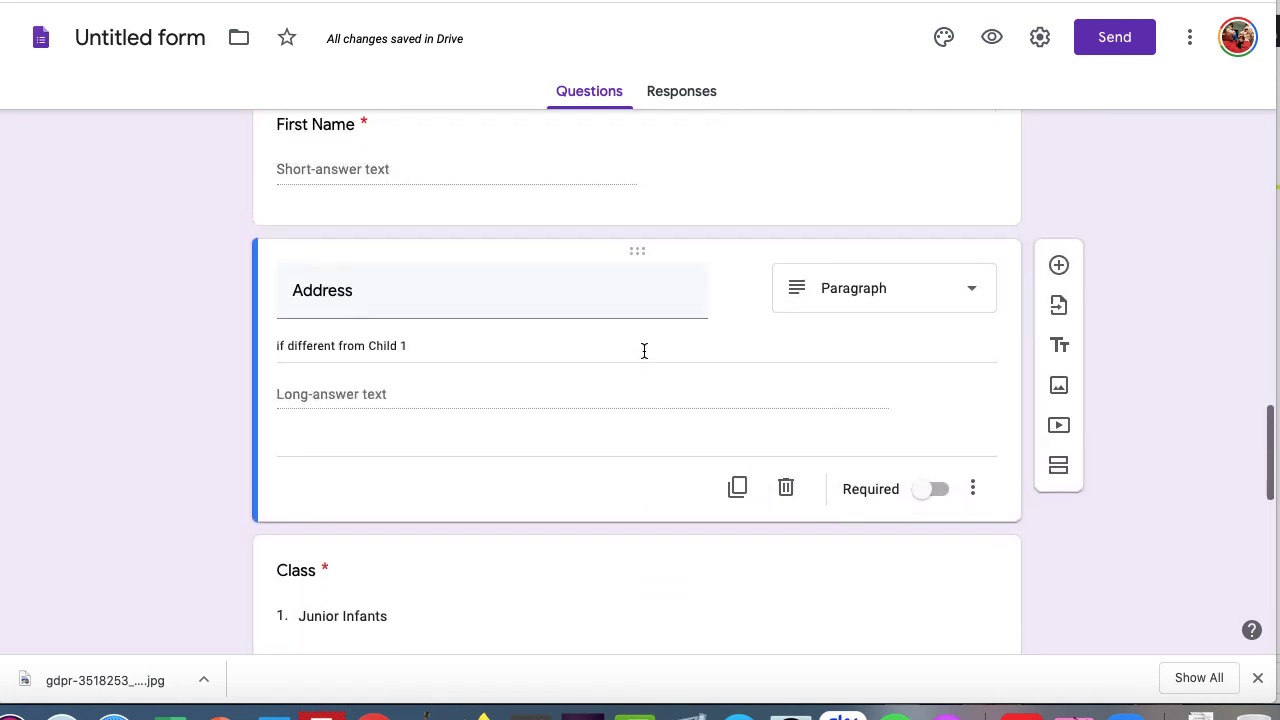
Duplicate the Child 2 section with all of its questions
scroll(643, 351, "up", 3)
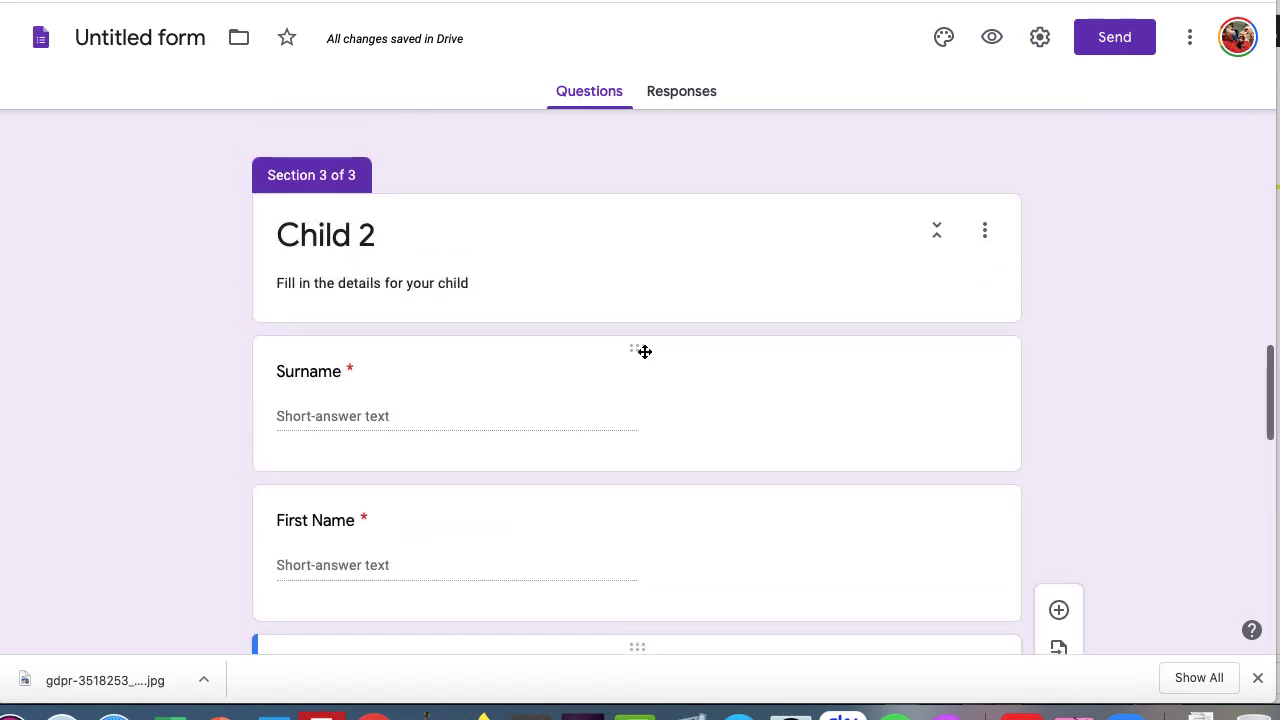
left_click(986, 238)
left_click(995, 288)
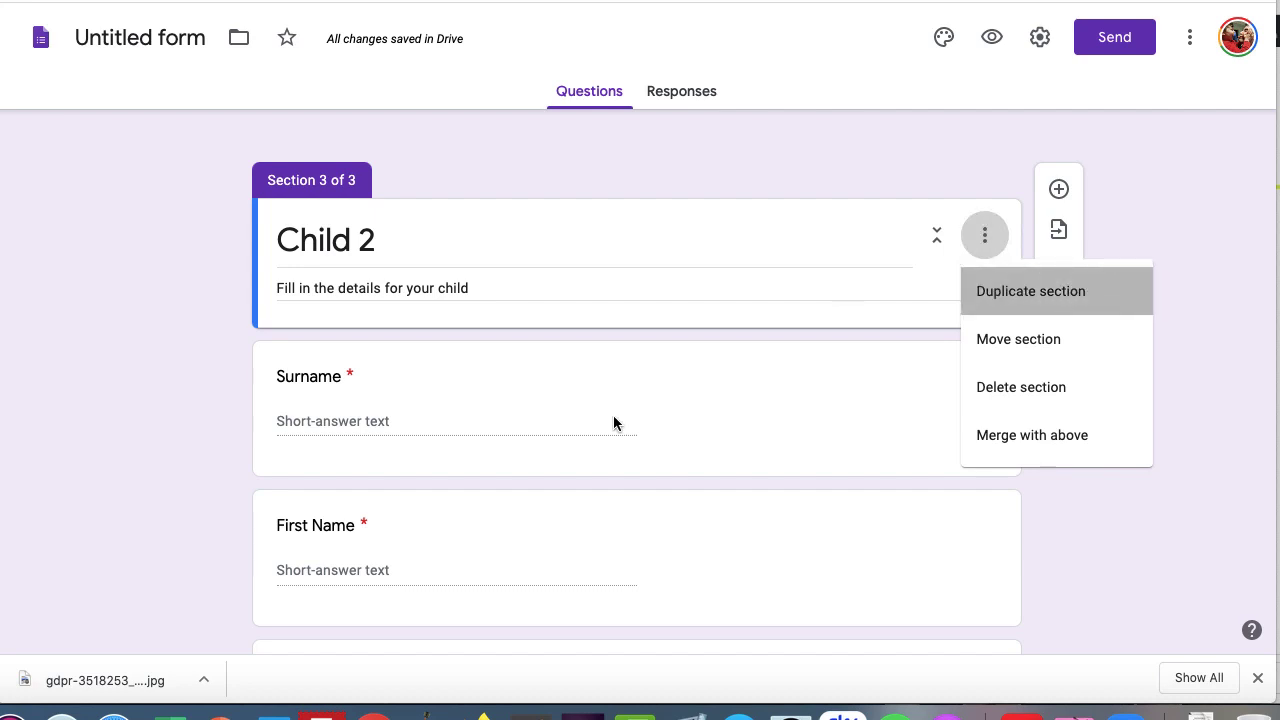
Retitle the duplicated section, Section 4 of 4, as "Child 3"
scroll(391, 350, "down", 15)
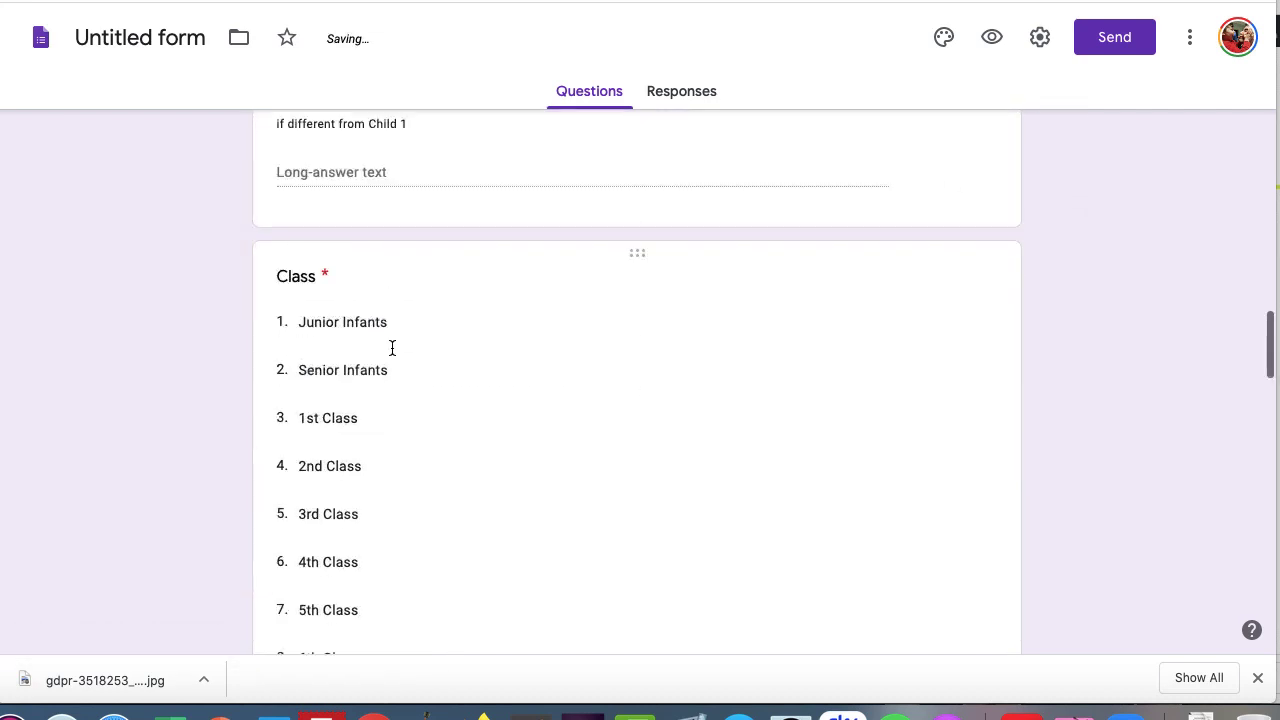
scroll(391, 354, "down", 6)
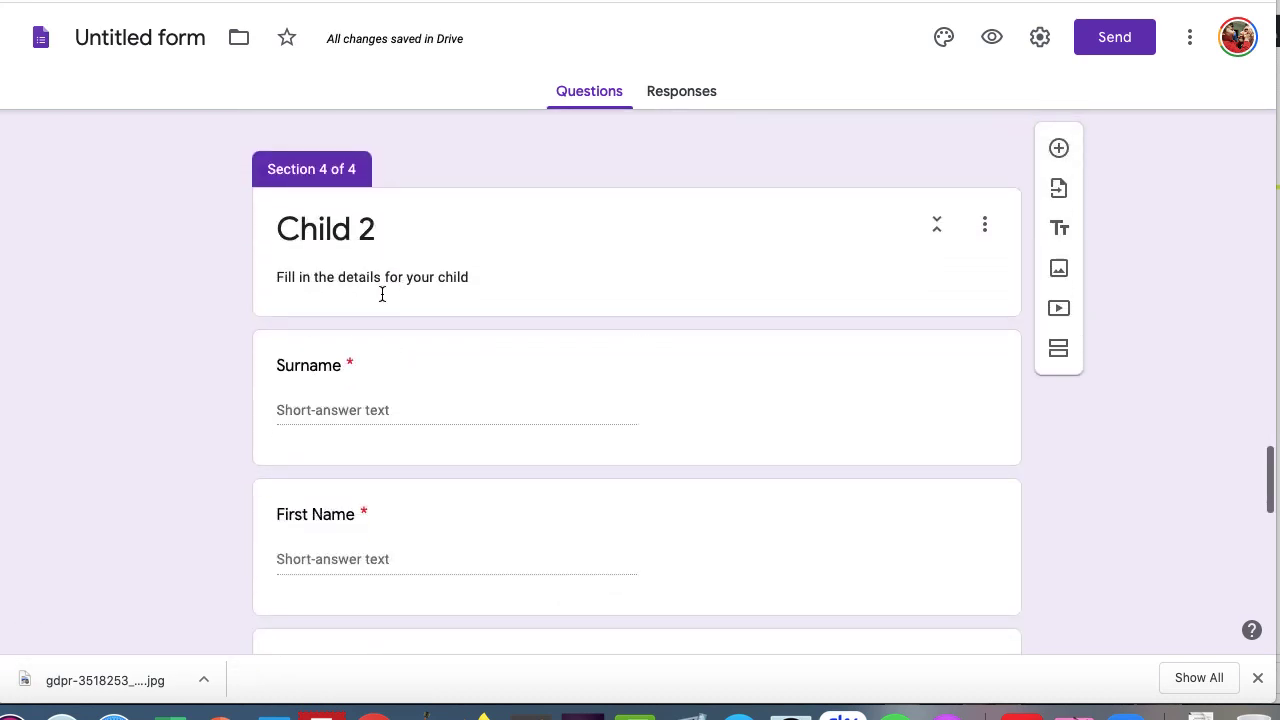
triple_click(375, 230)
left_click(375, 230)
key("BackSpace")
type("3")
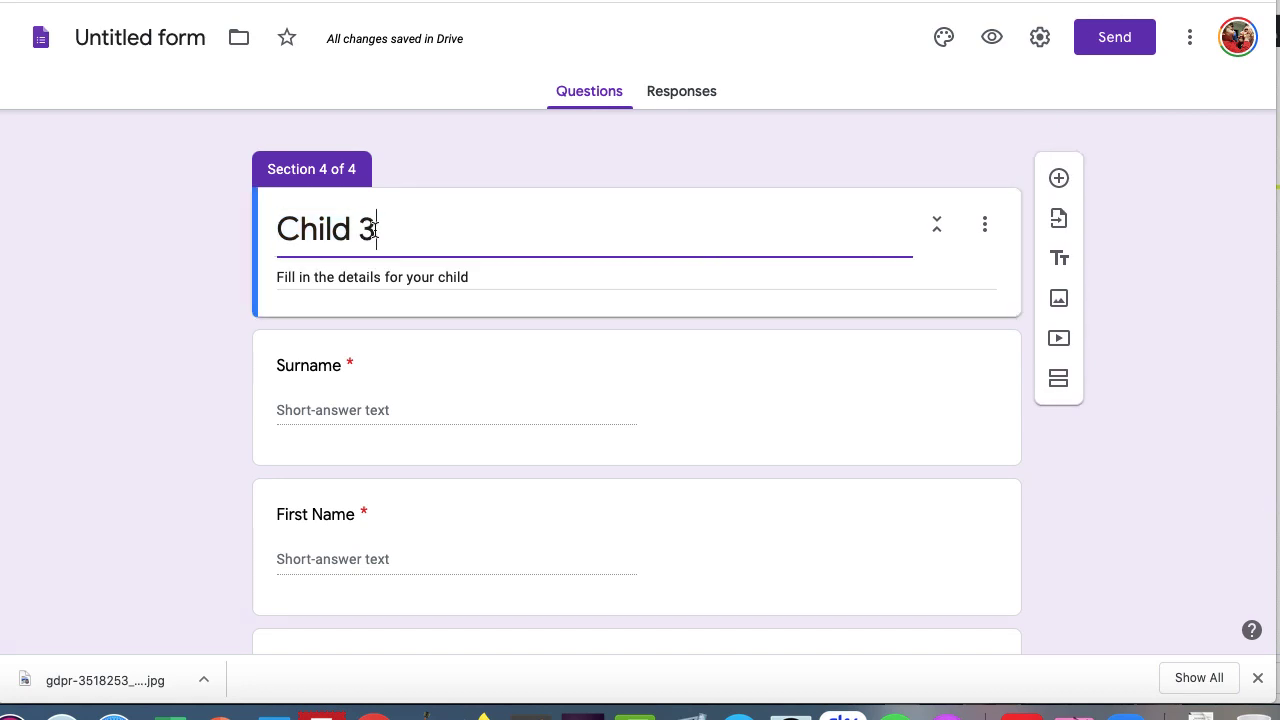
Duplicate the Child 3 section and retitle the copy, Section 5 of 5, as "Child 4"
left_click(984, 224)
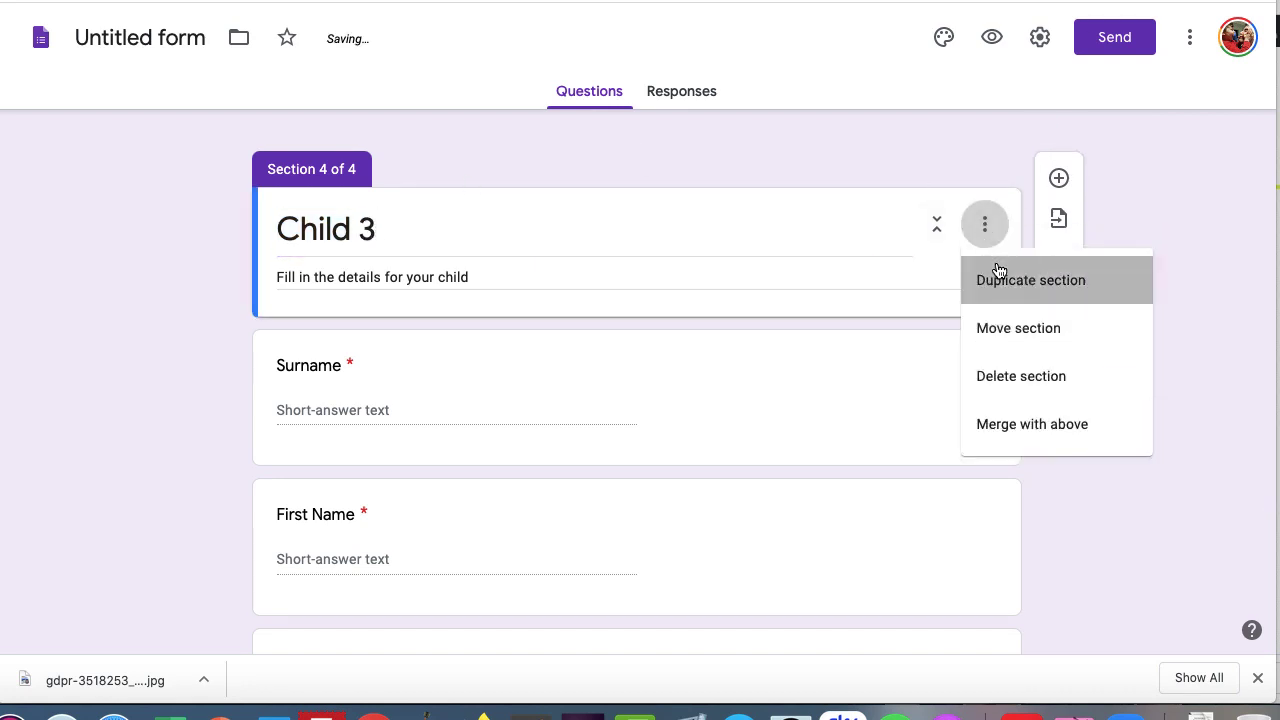
left_click(998, 276)
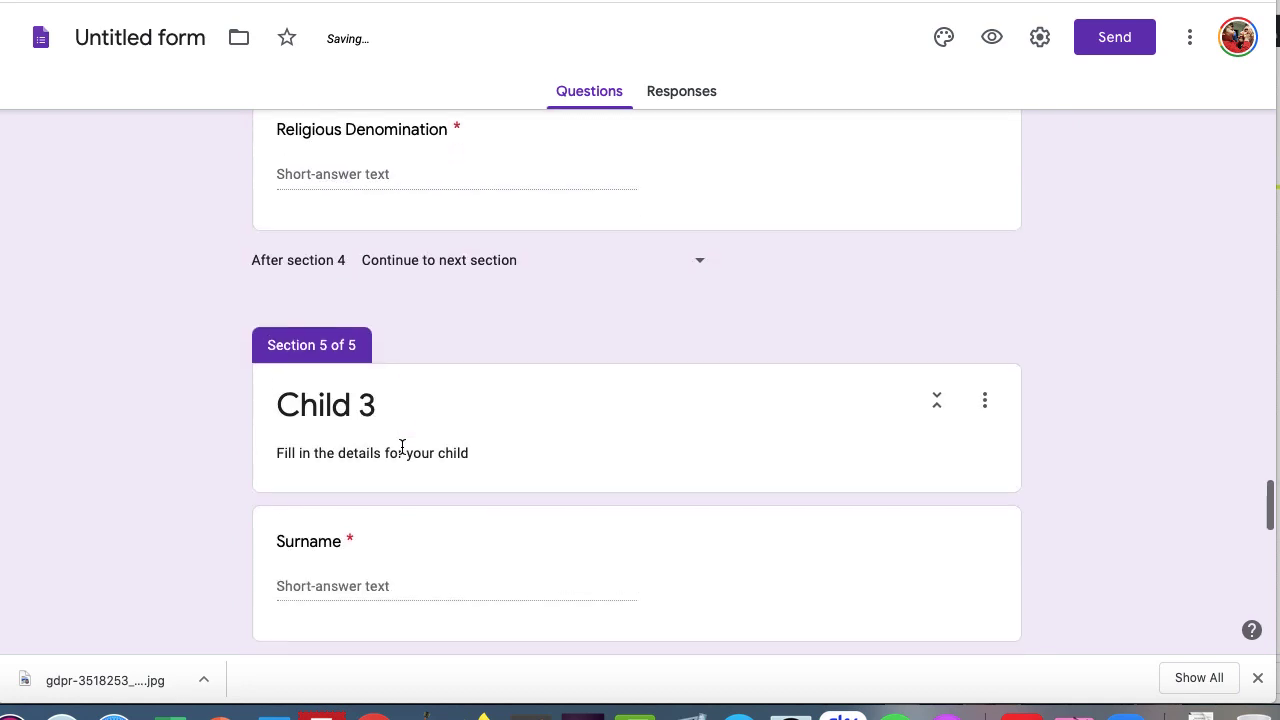
triple_click(382, 413)
key("Right")
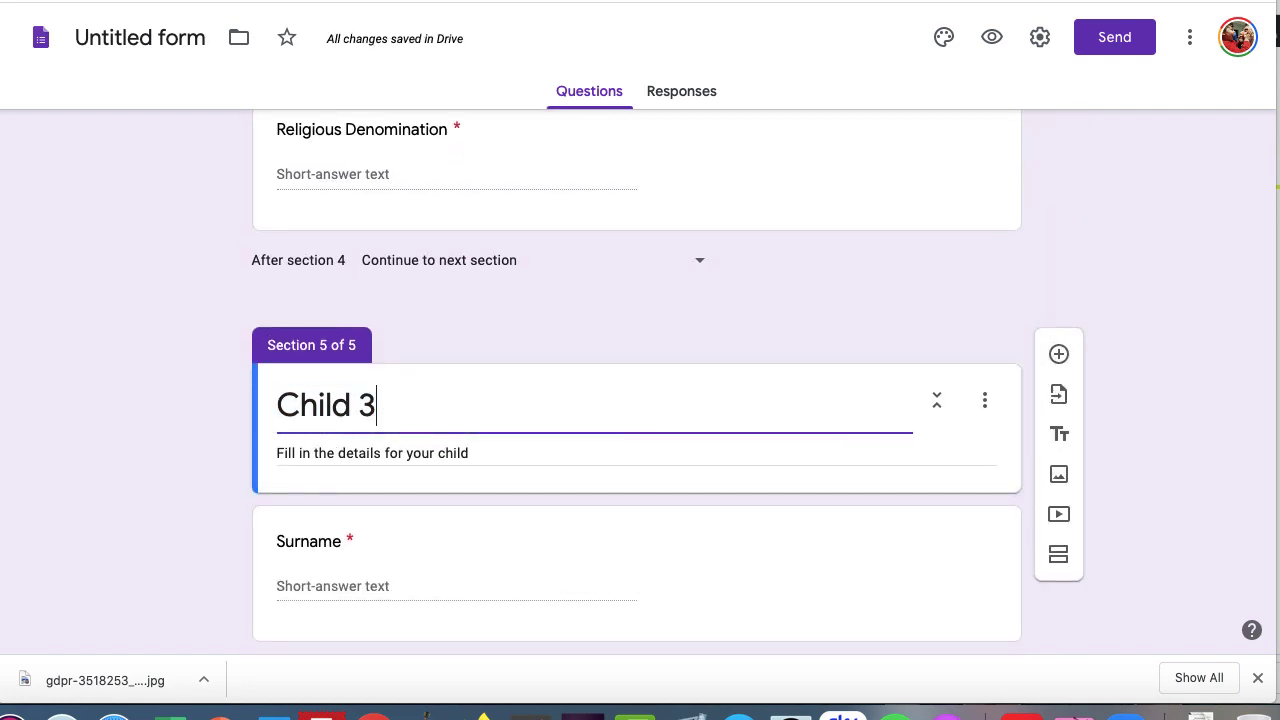
Review the Child 4 section's questions and examine the Parent Details and emergency contacts tables in the Word document
scroll(468, 406, "down", 4)
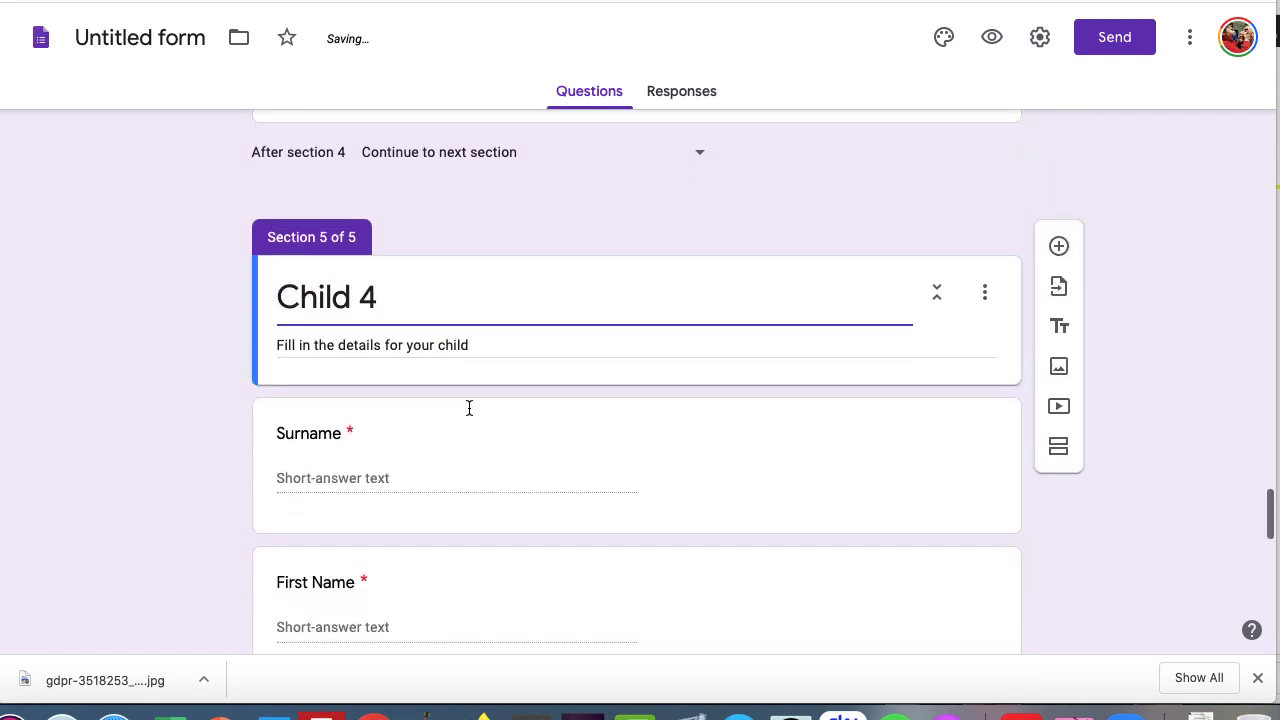
scroll(468, 407, "down", 5)
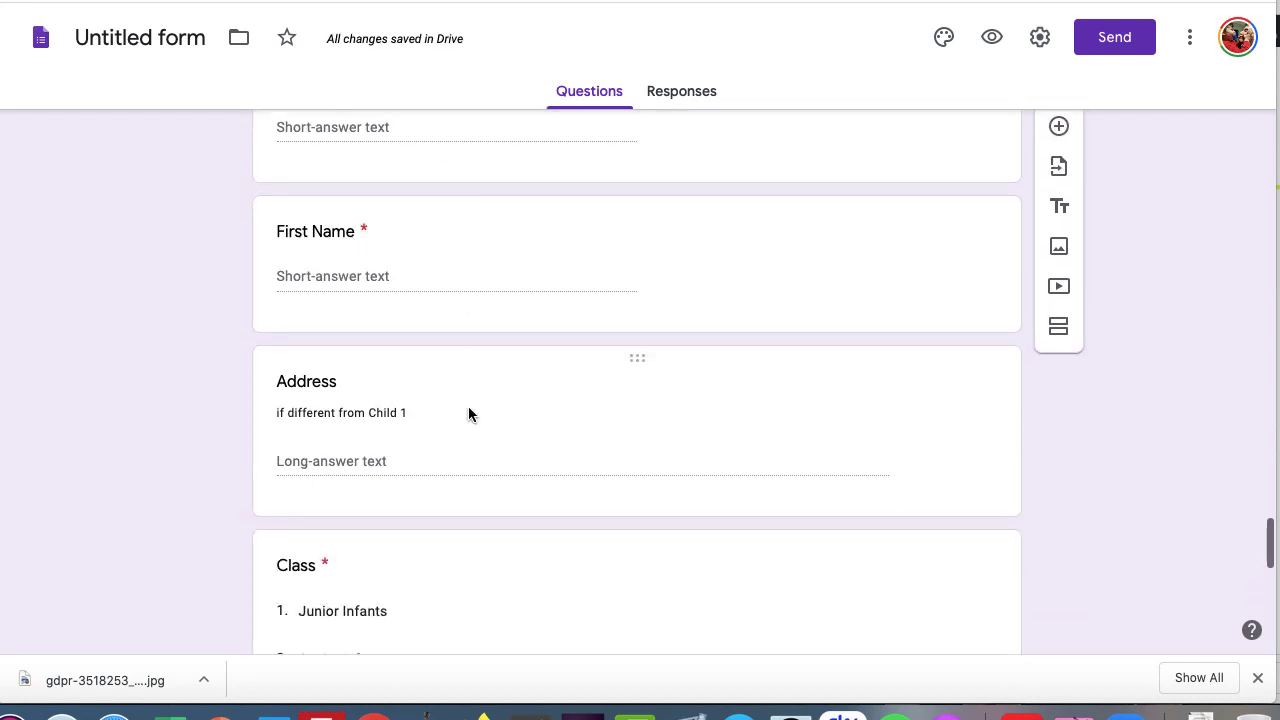
scroll(468, 407, "down", 5)
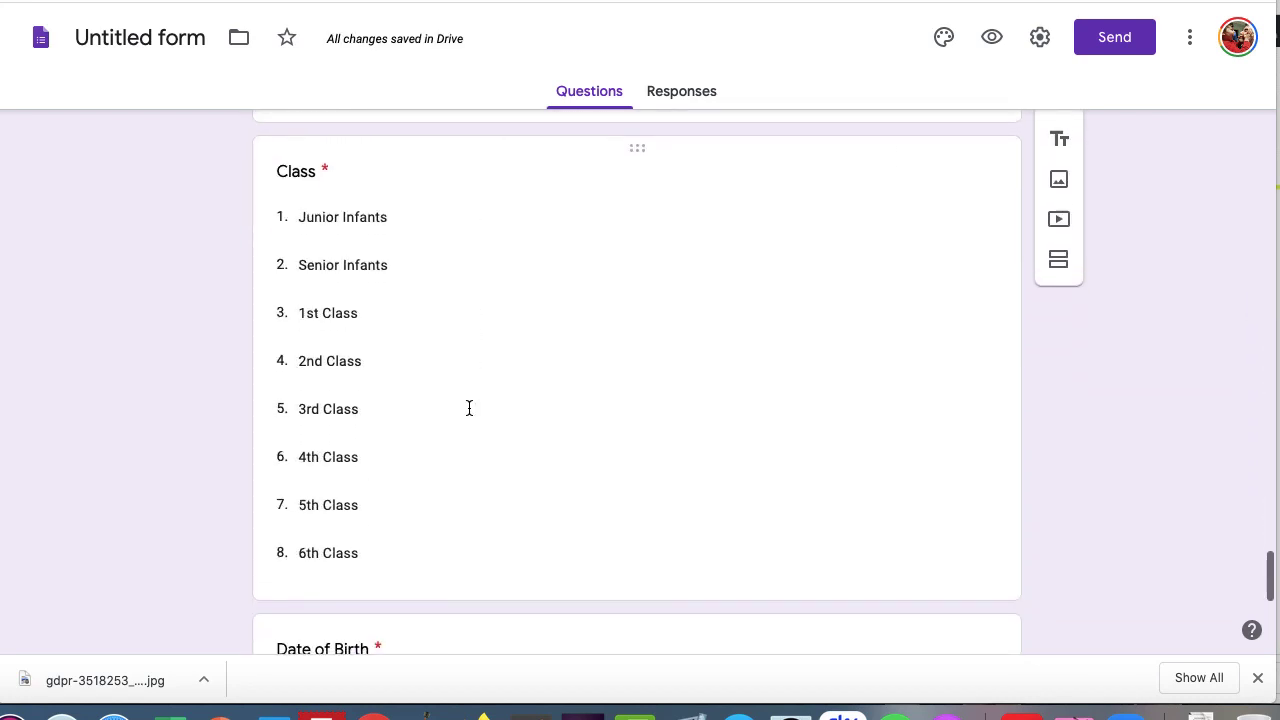
scroll(468, 407, "down", 4)
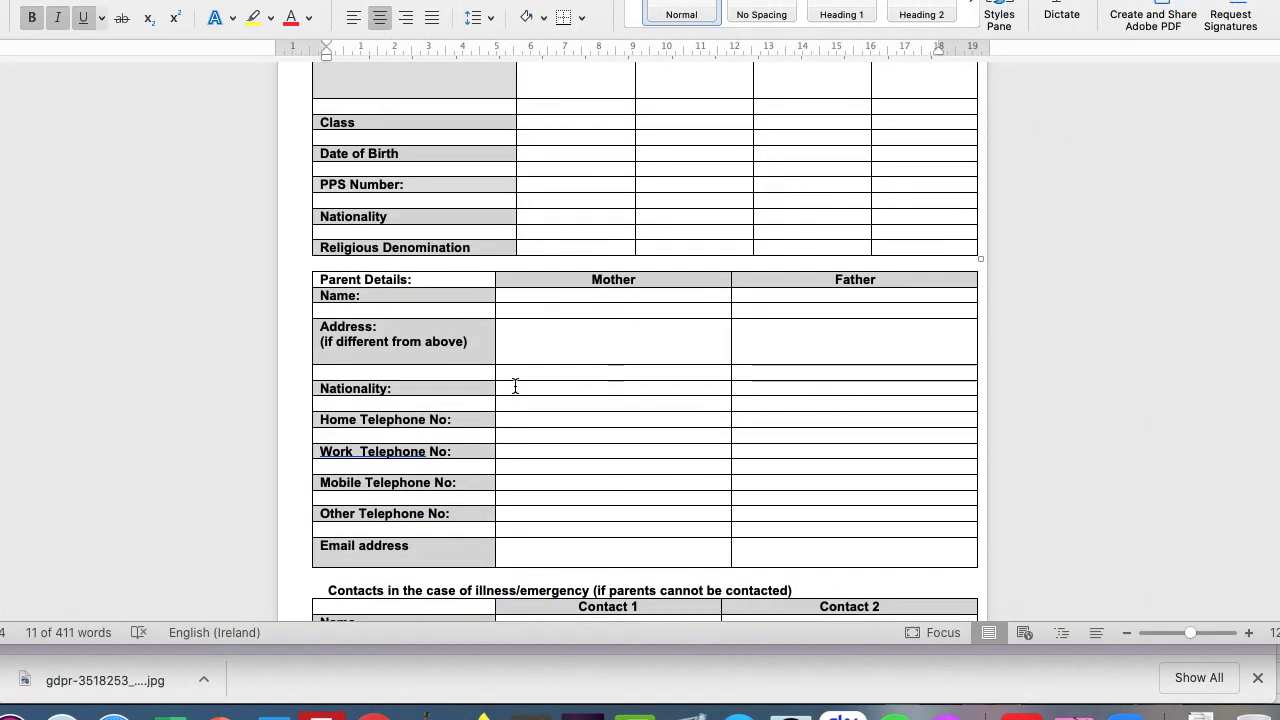
scroll(515, 387, "down", 2)
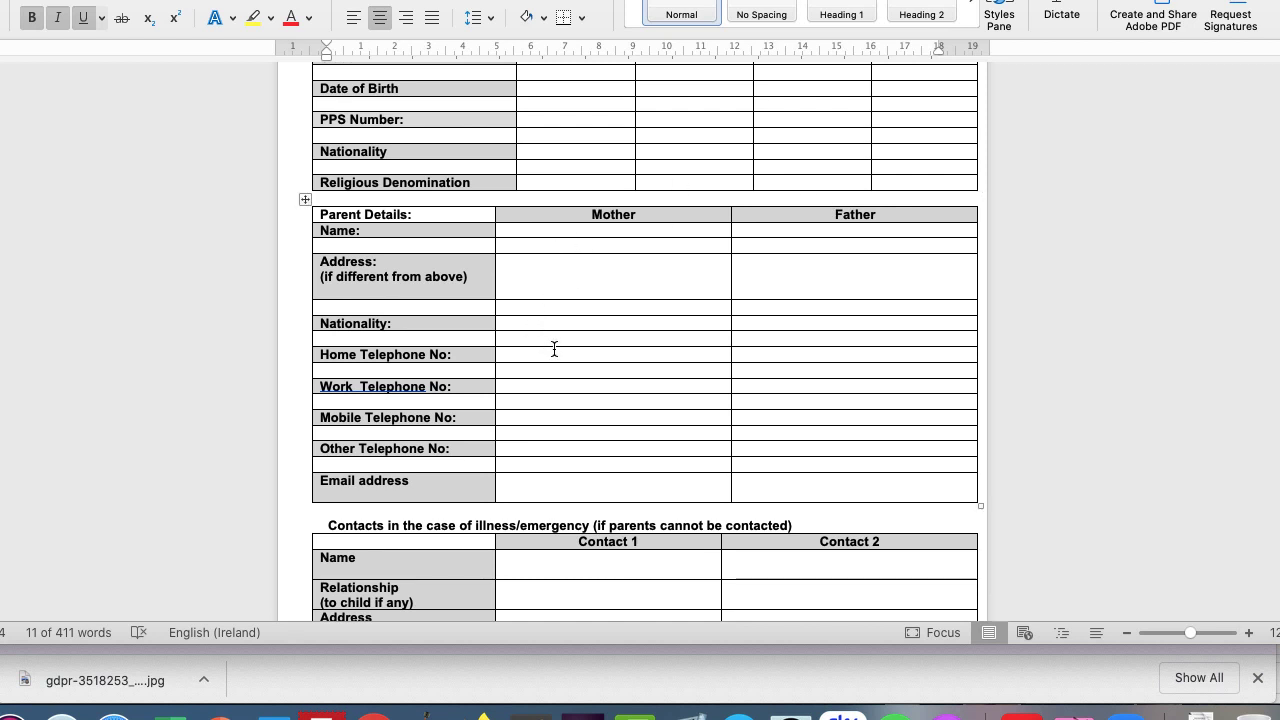
scroll(578, 340, "down", 3)
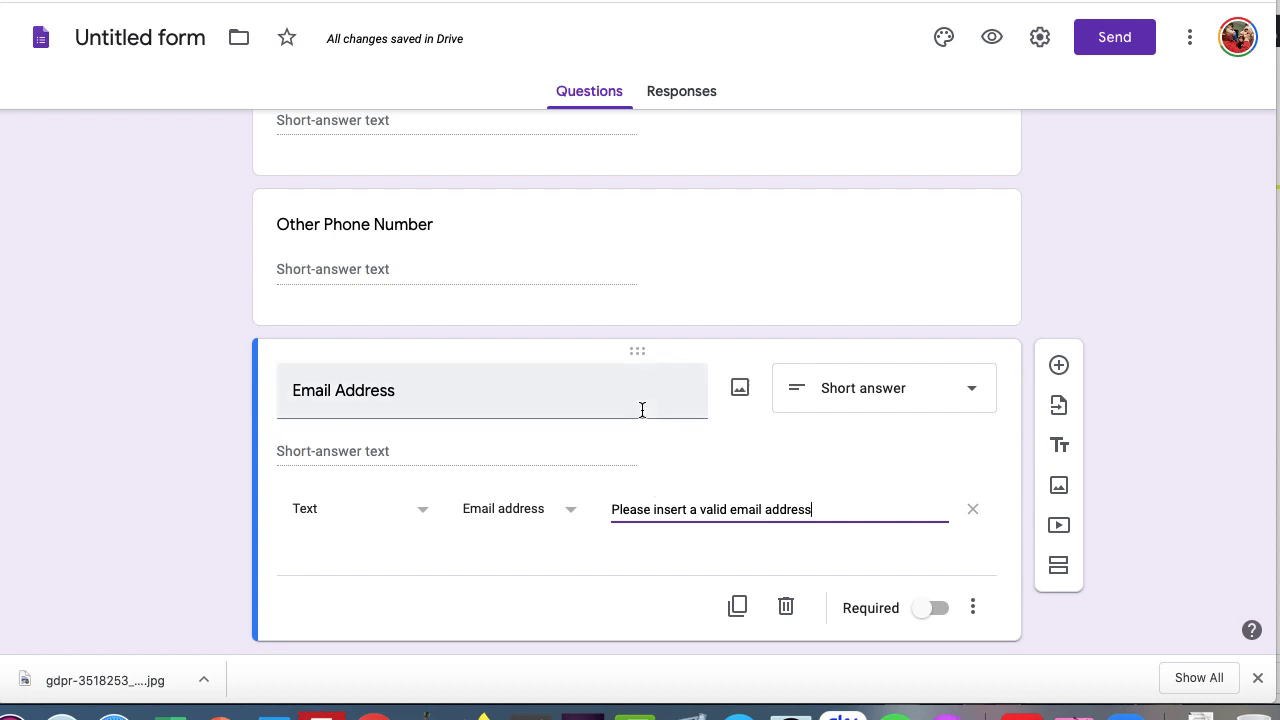
Review the Mother's Details section's questions in the form, from Name and Address through the phone numbers to Email Address
scroll(641, 409, "up", 5)
scroll(643, 411, "up", 5)
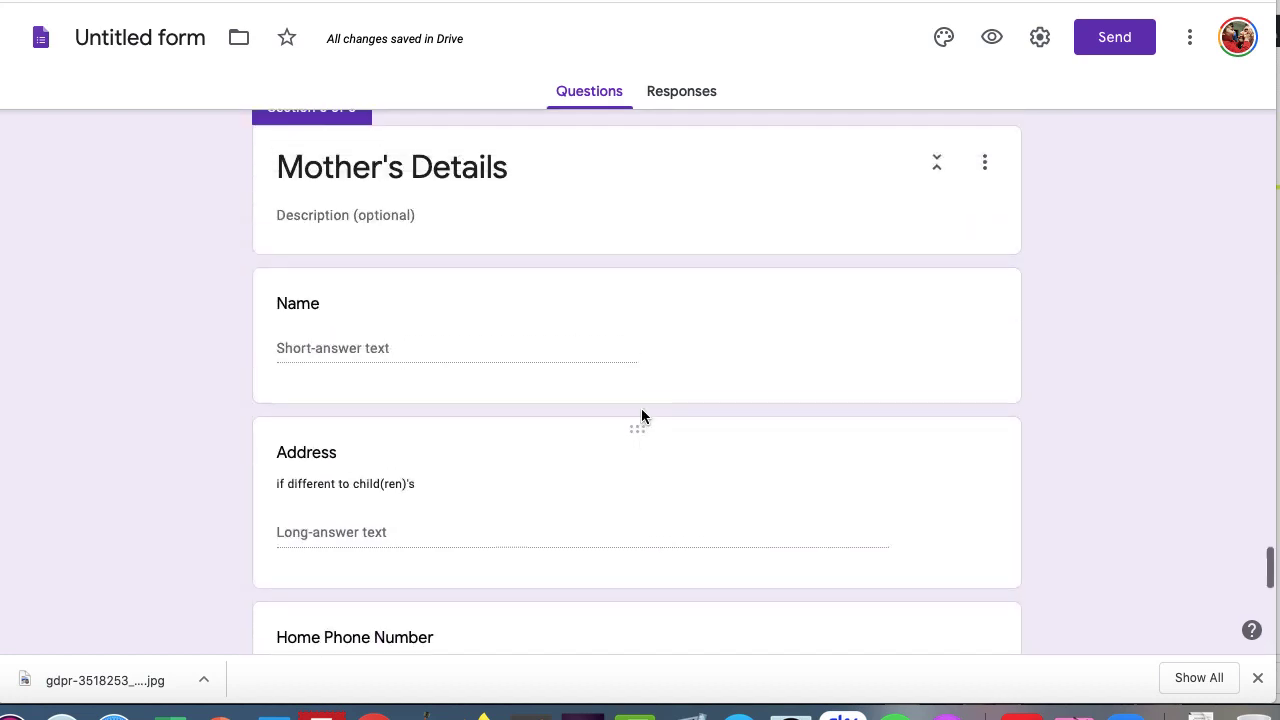
scroll(643, 411, "down", 2)
scroll(641, 409, "down", 2)
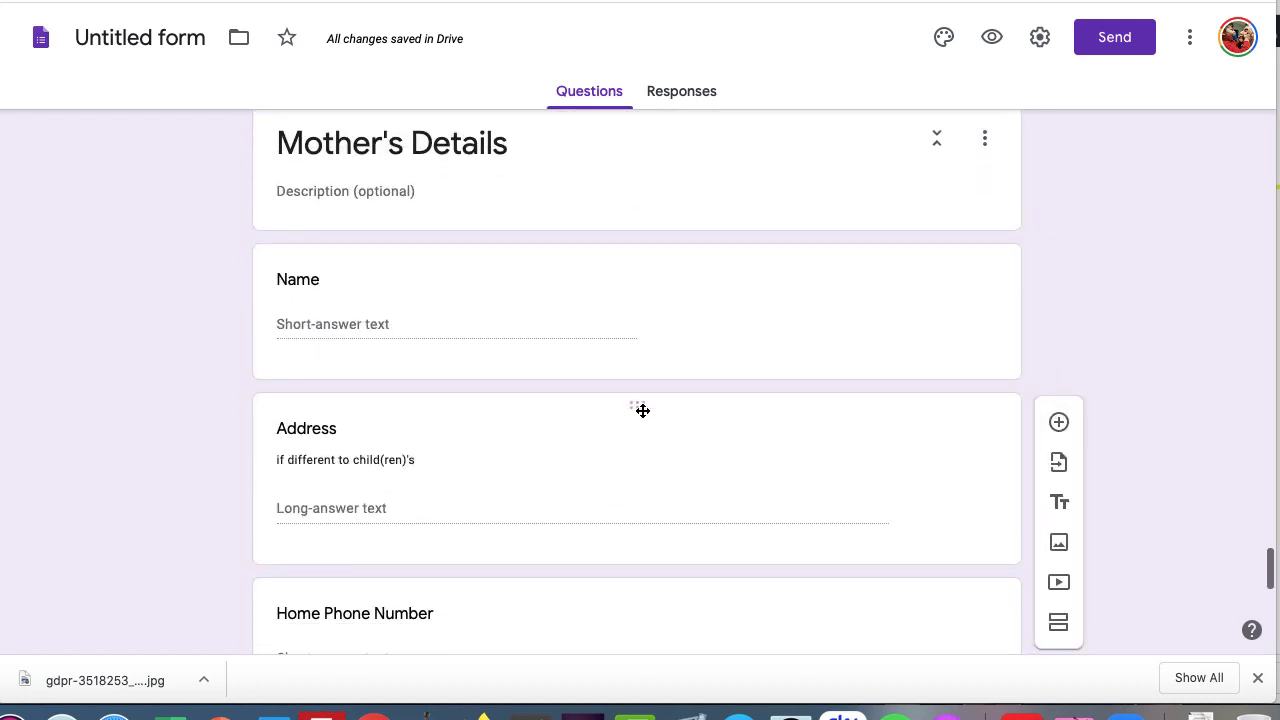
scroll(535, 400, "down", 5)
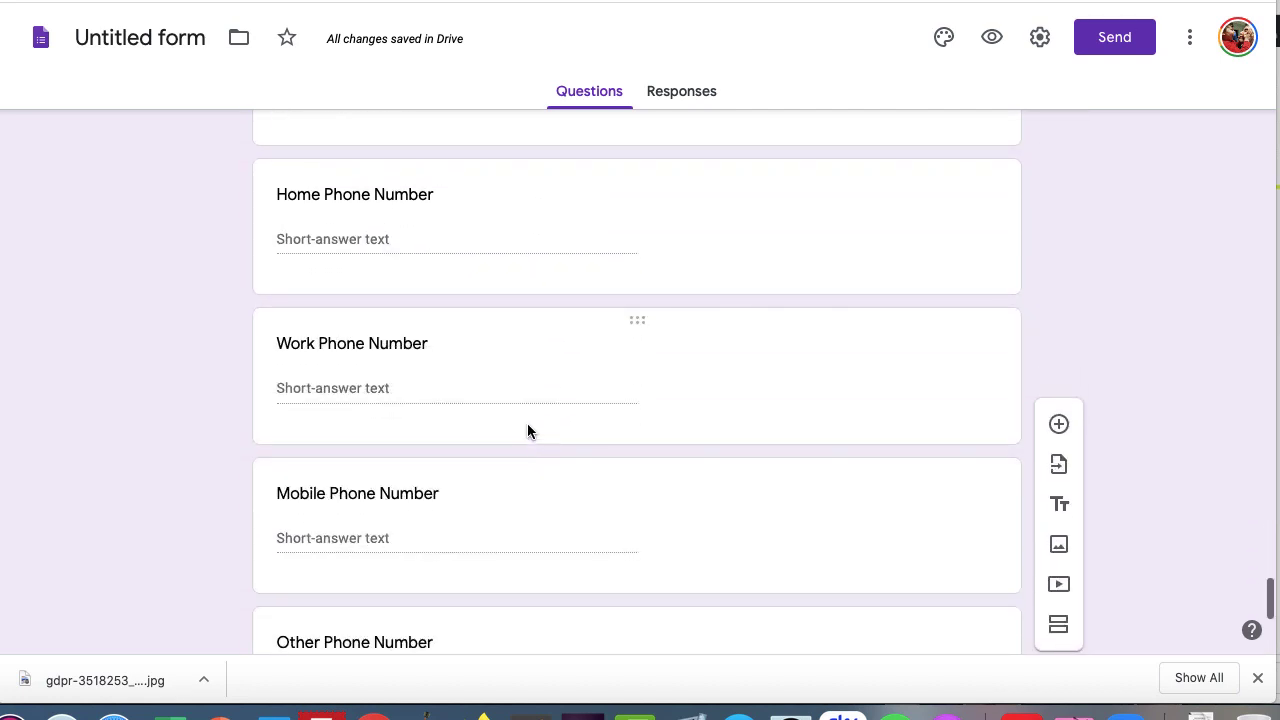
scroll(462, 400, "down", 3)
scroll(462, 399, "down", 2)
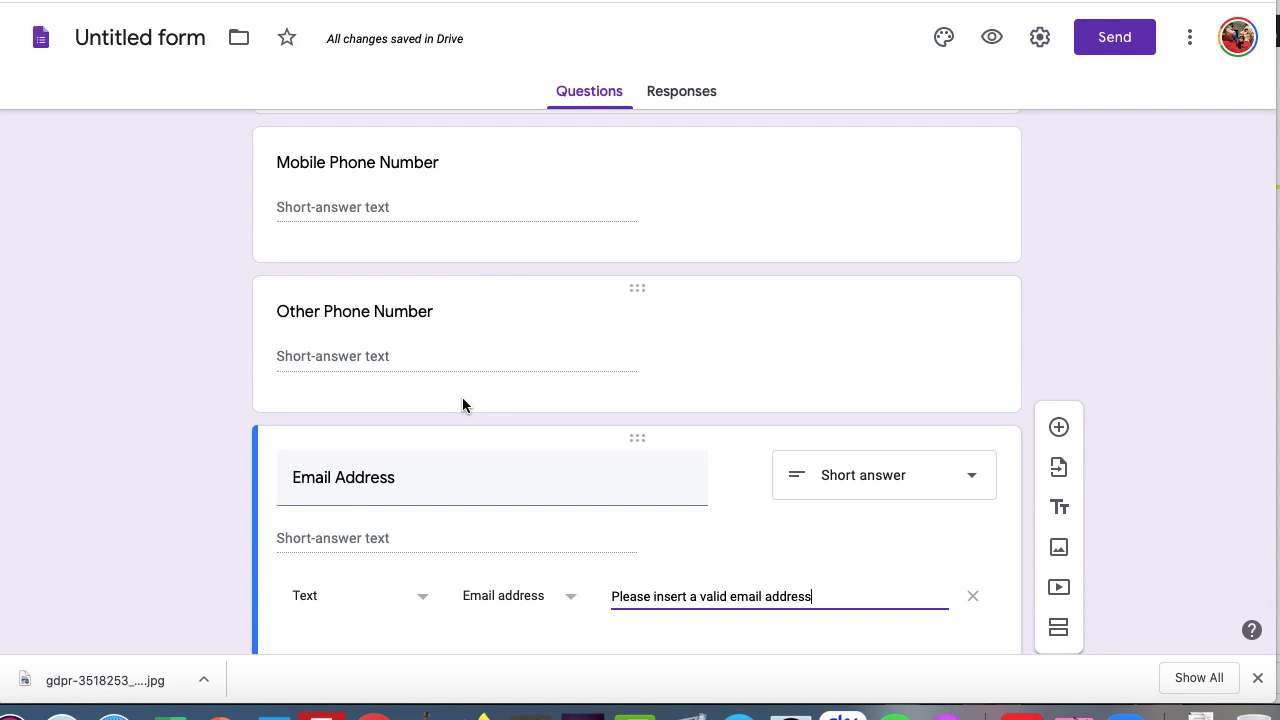
scroll(462, 397, "down", 1)
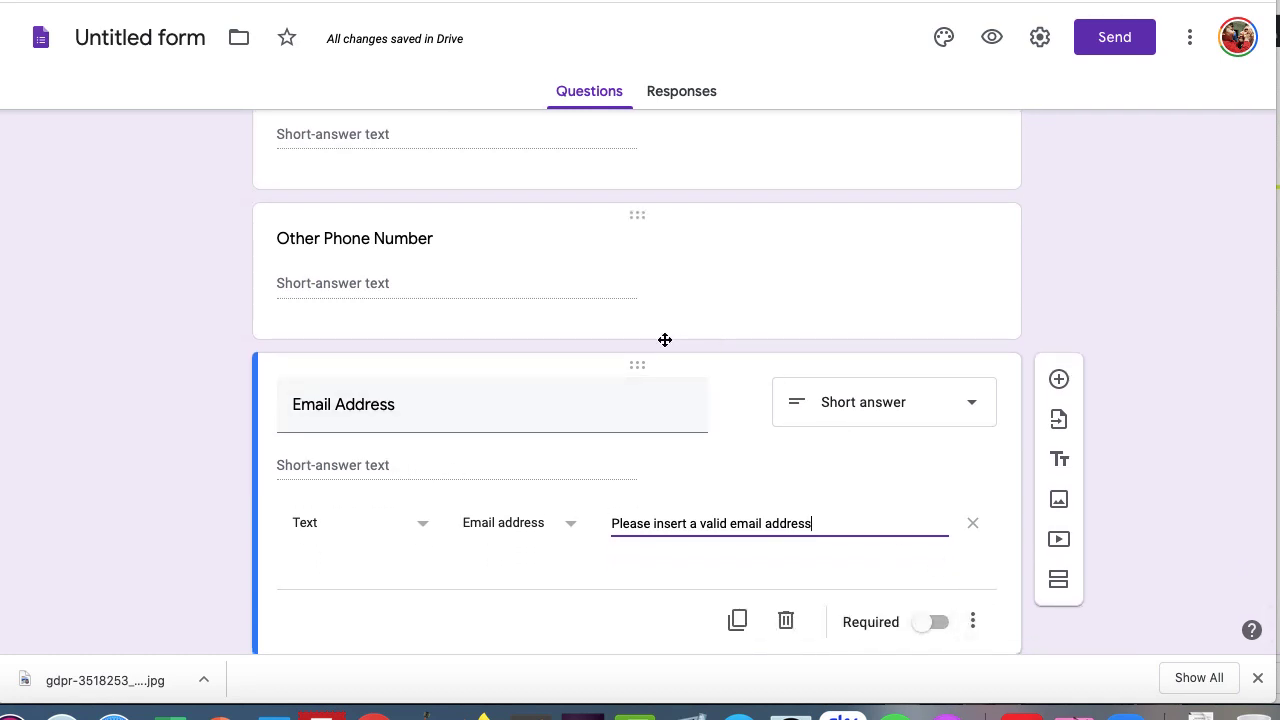
Examine the Other Phone Number question's response validation, including the available types and number conditions, keeping Number and Is number selected
left_click(704, 247)
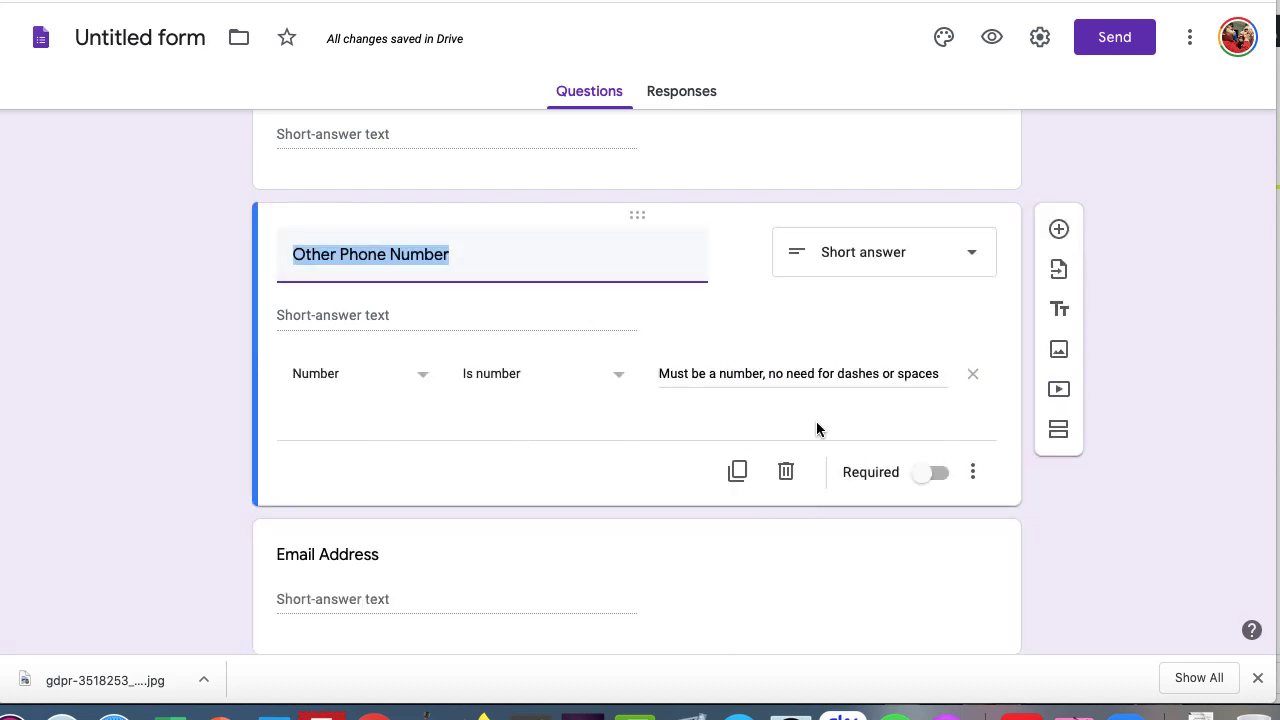
left_click(973, 472)
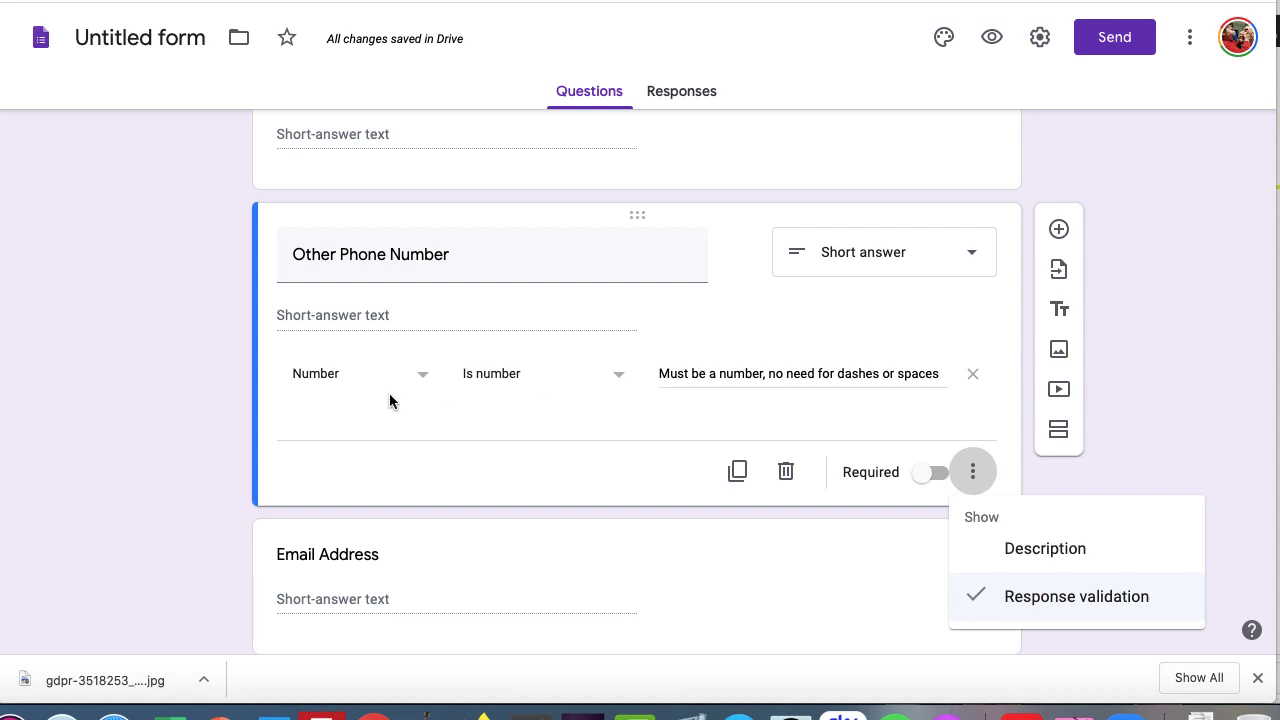
left_click(347, 402)
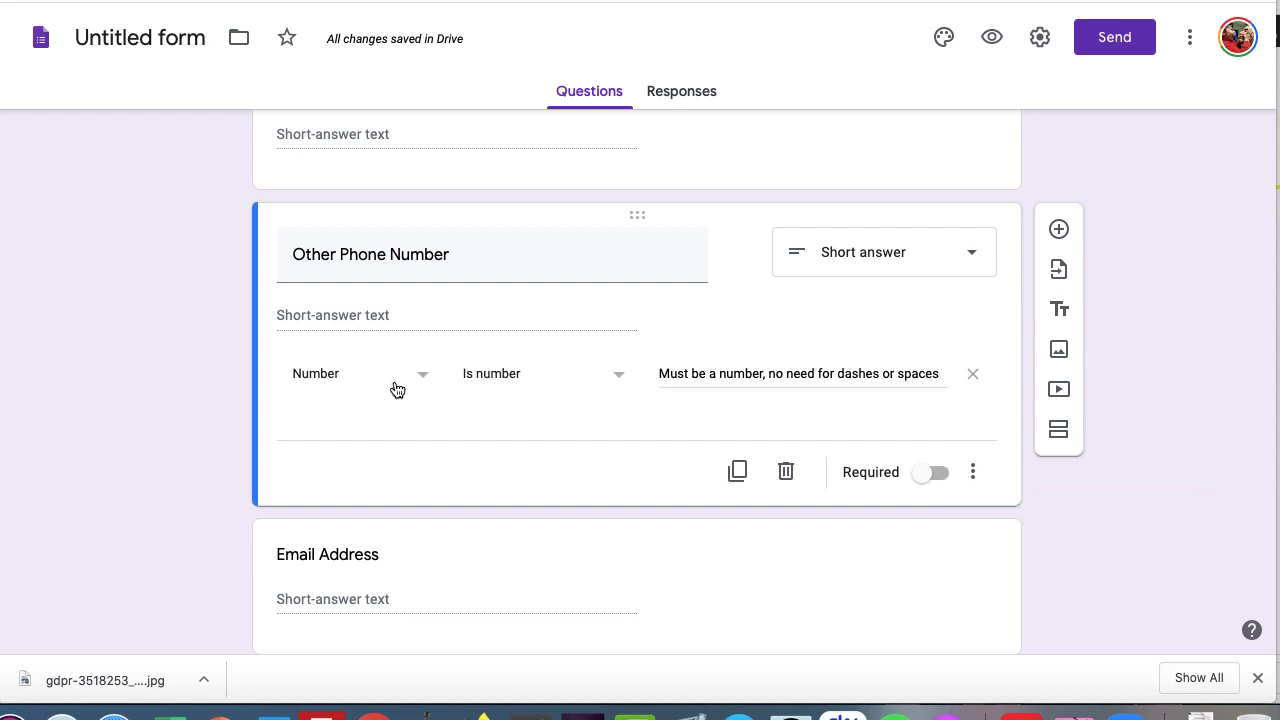
left_click(427, 379)
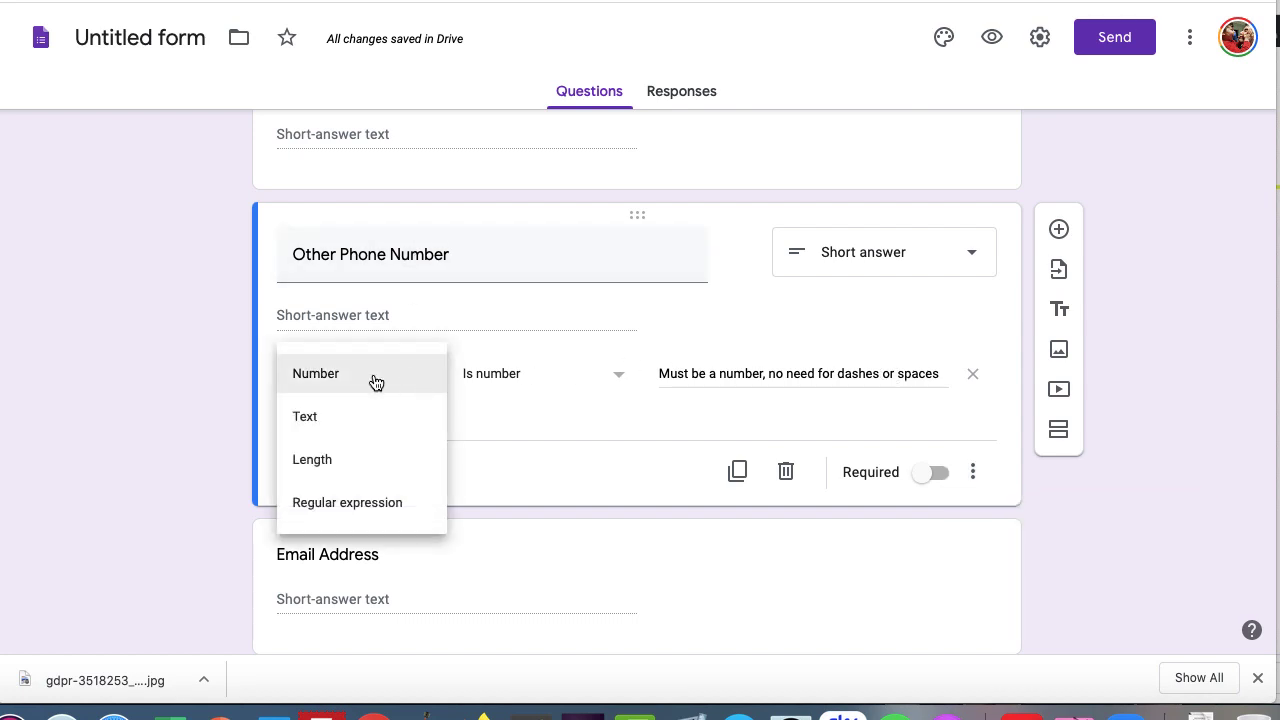
left_click(337, 385)
left_click(610, 381)
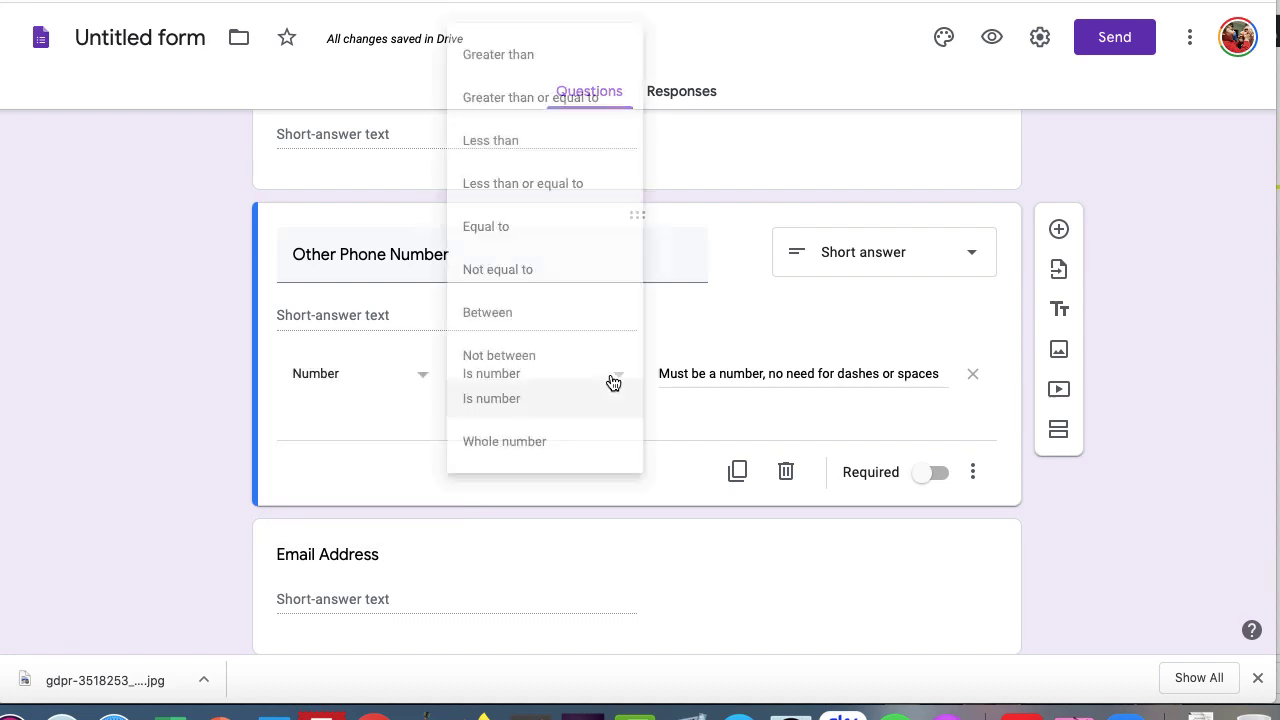
left_click(527, 401)
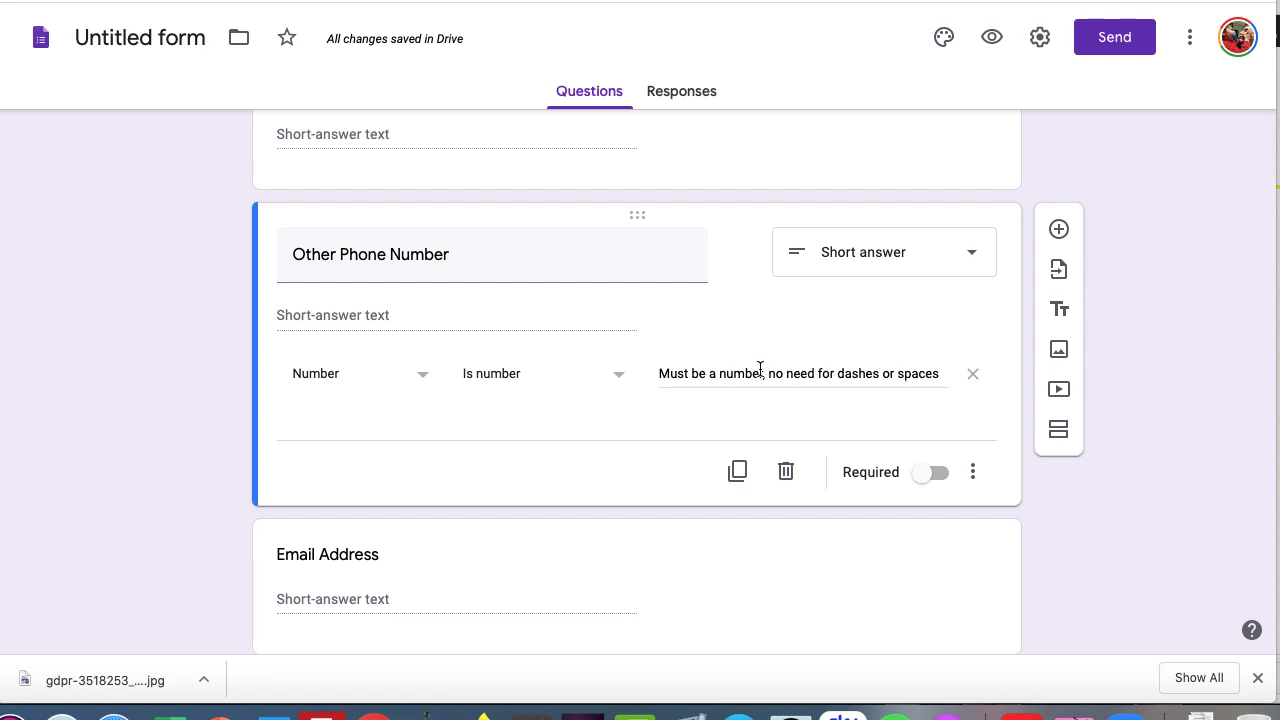
Examine the Email Address question's response validation and its text conditions, keeping Email address selected
scroll(760, 368, "down", 2)
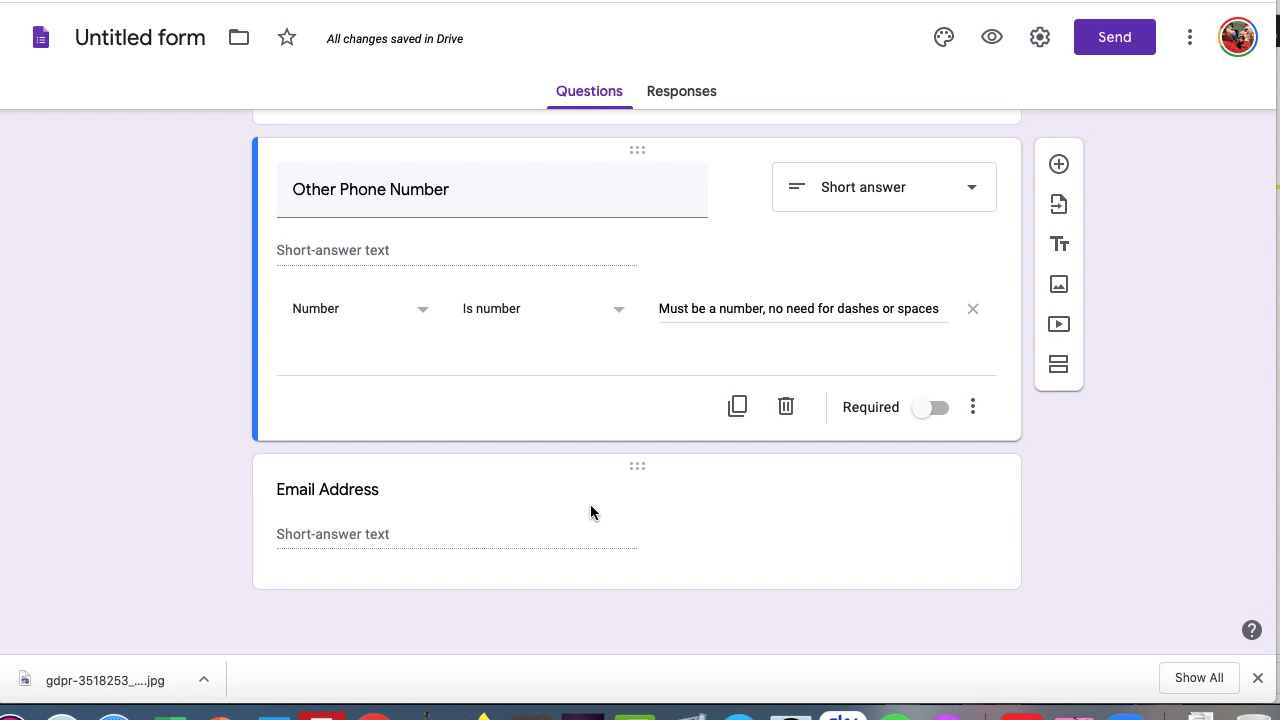
left_click(590, 512)
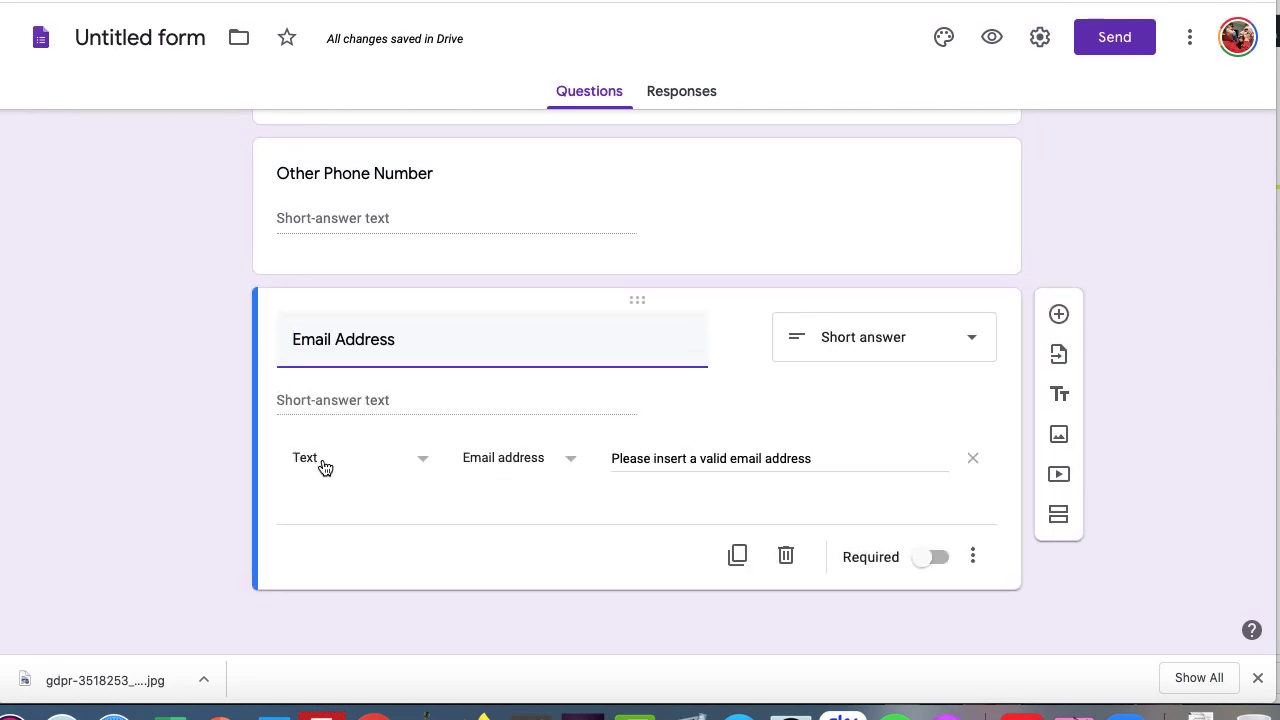
left_click(517, 460)
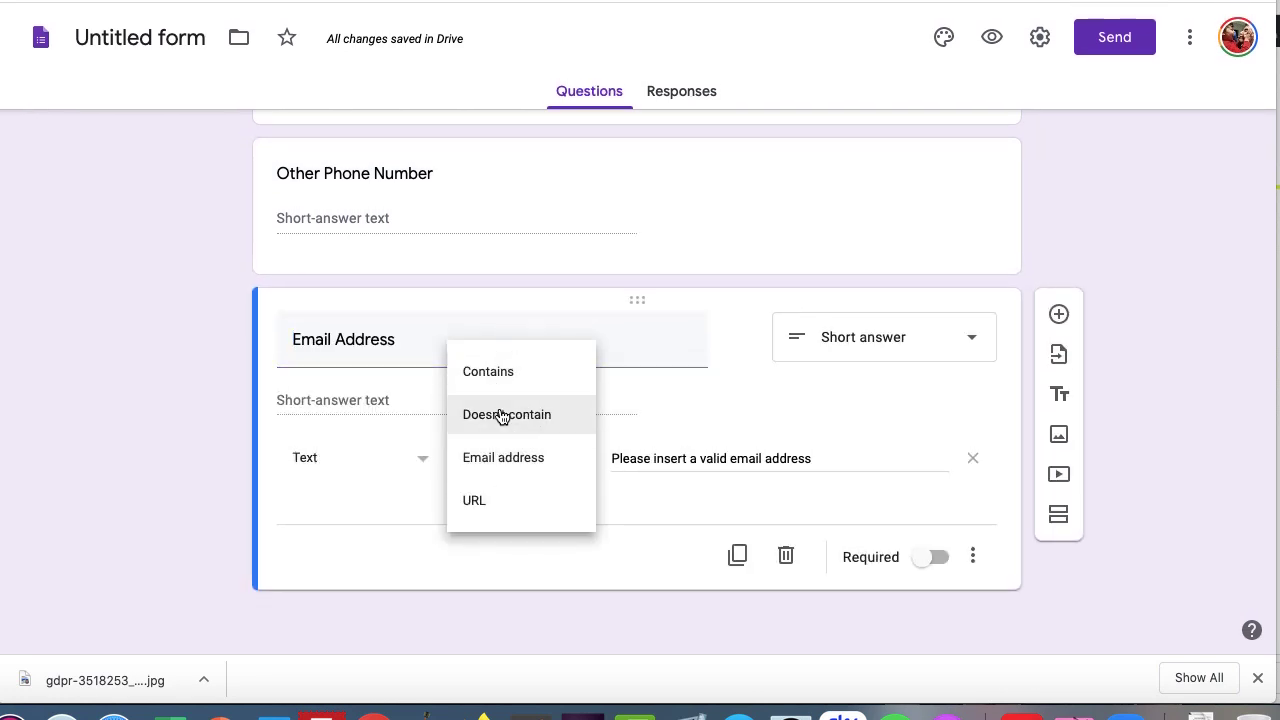
left_click(504, 465)
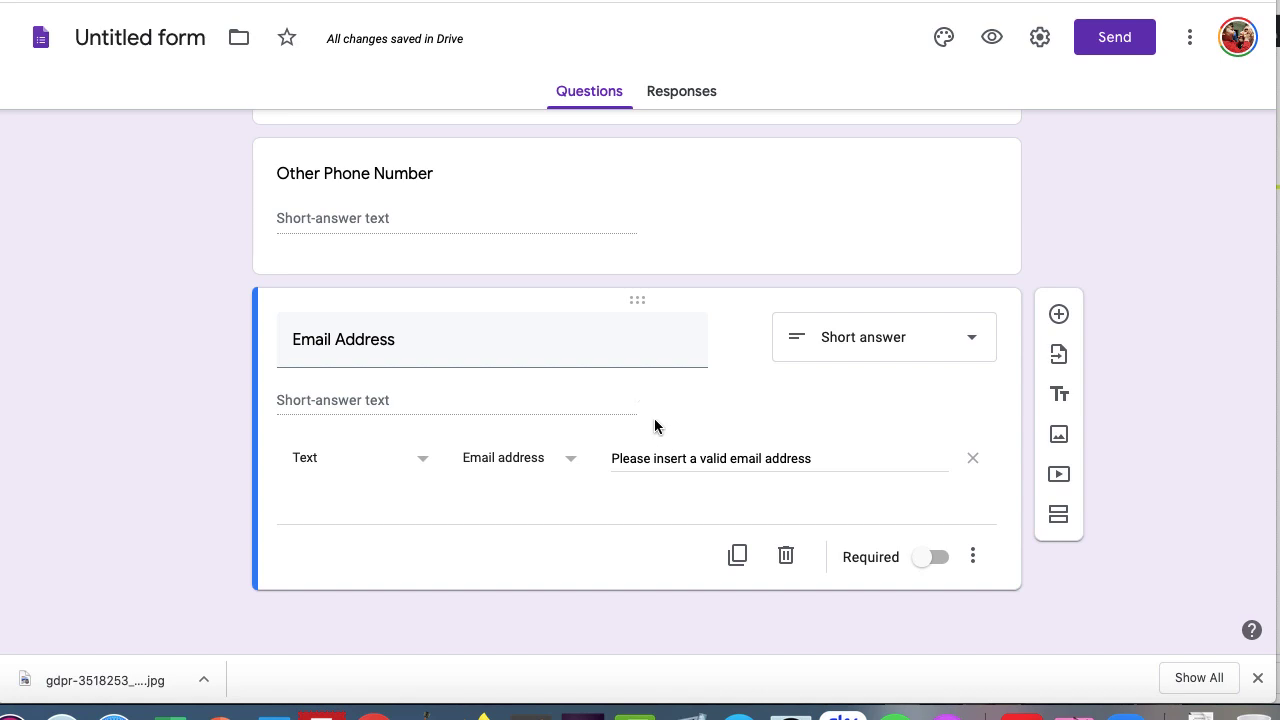
Review the Mother's Details section's questions through to Email Address, and duplicate the section
scroll(655, 426, "up", 15)
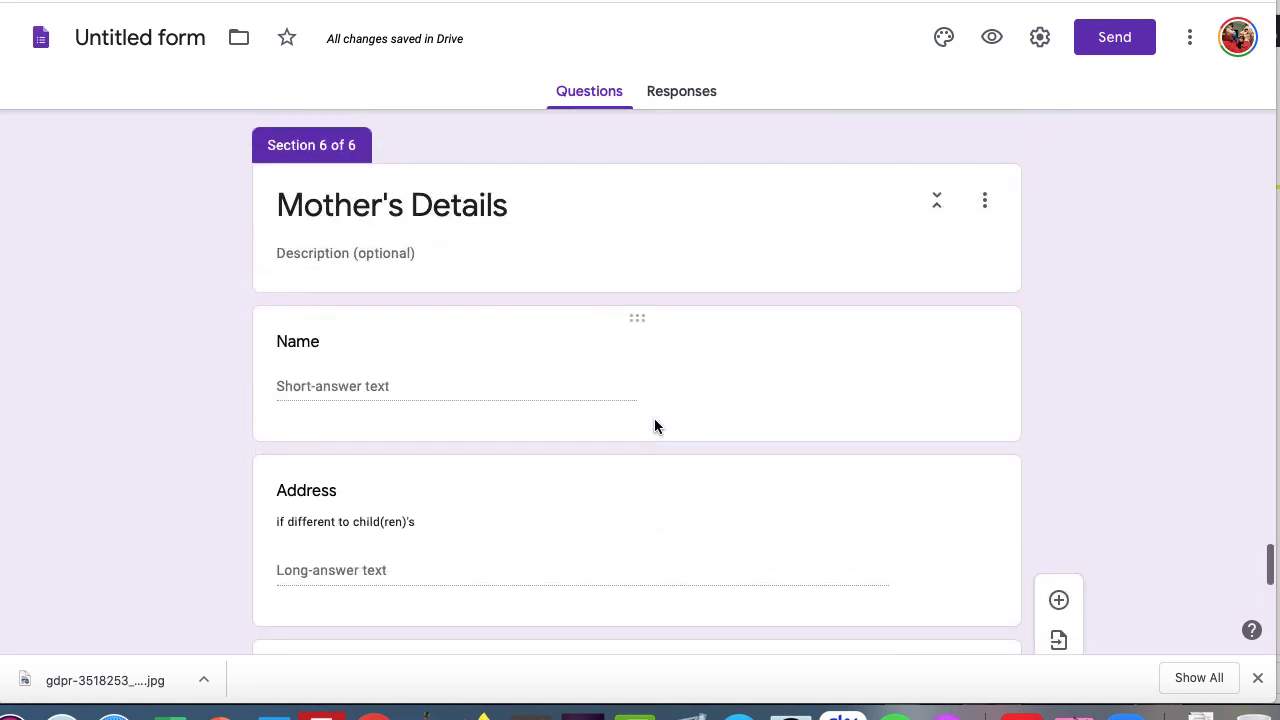
scroll(606, 474, "down", 3)
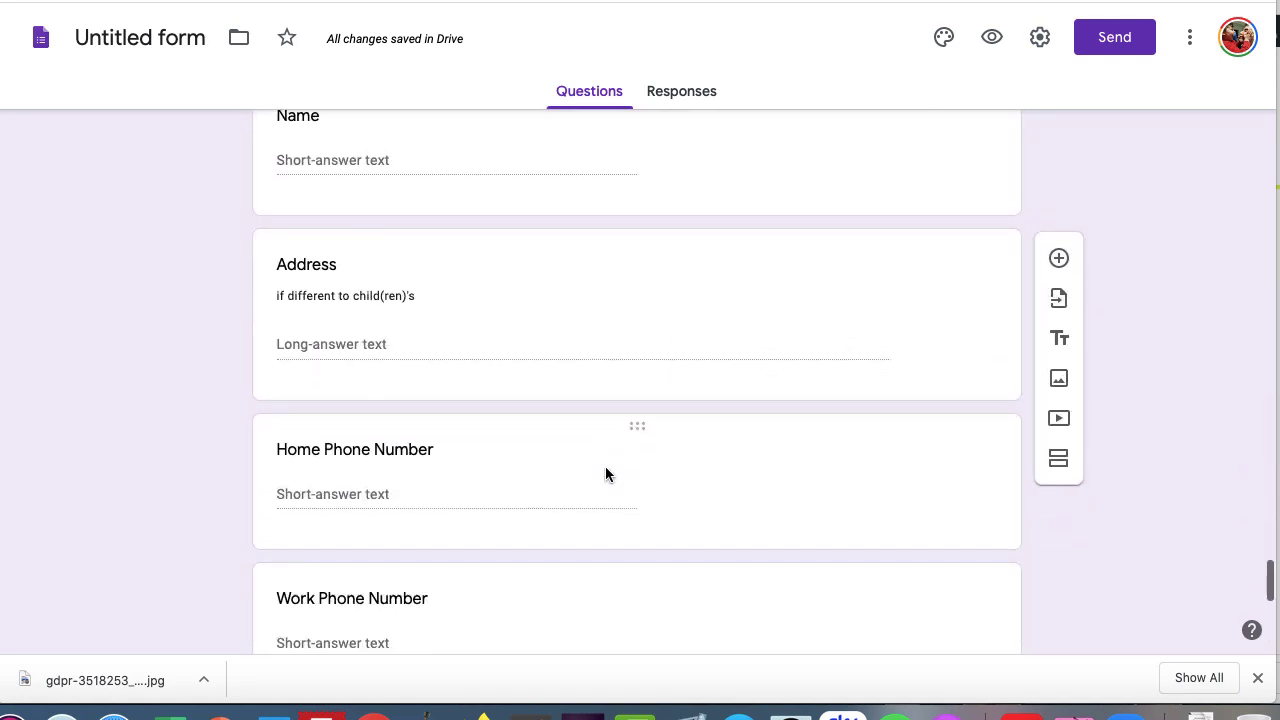
scroll(605, 474, "down", 7)
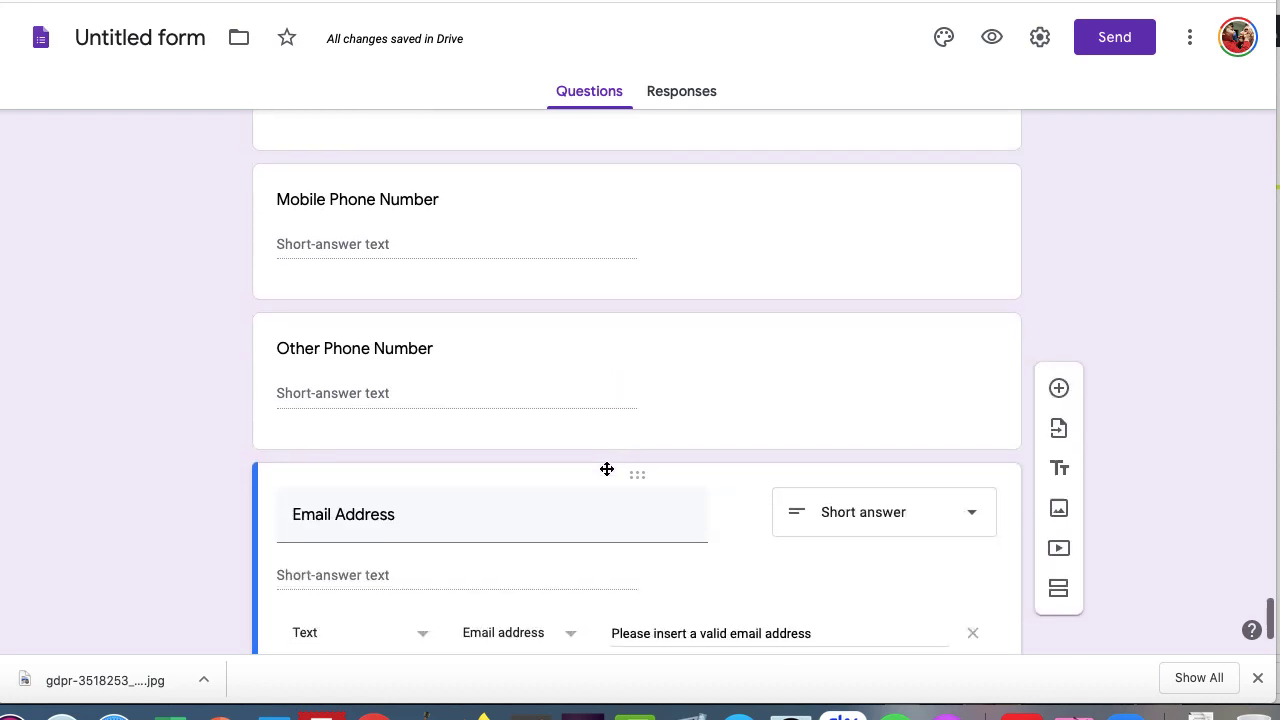
scroll(606, 469, "down", 2)
scroll(605, 470, "up", 7)
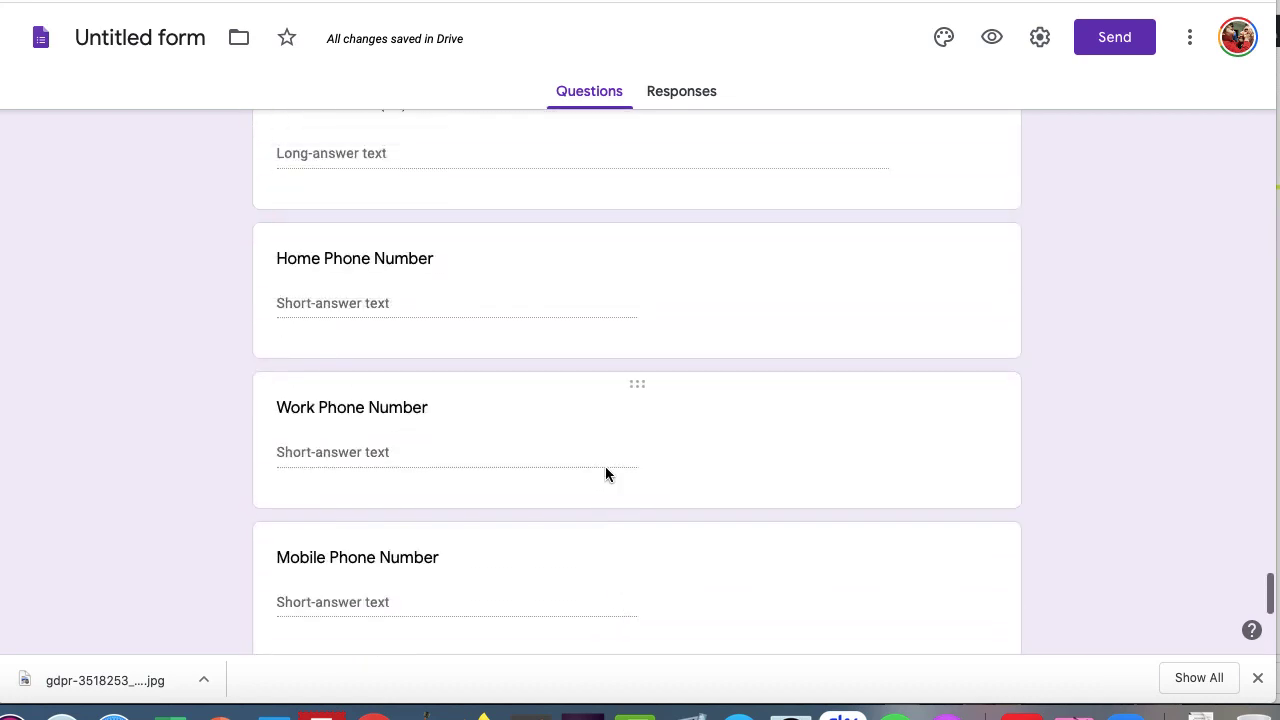
scroll(605, 474, "up", 6)
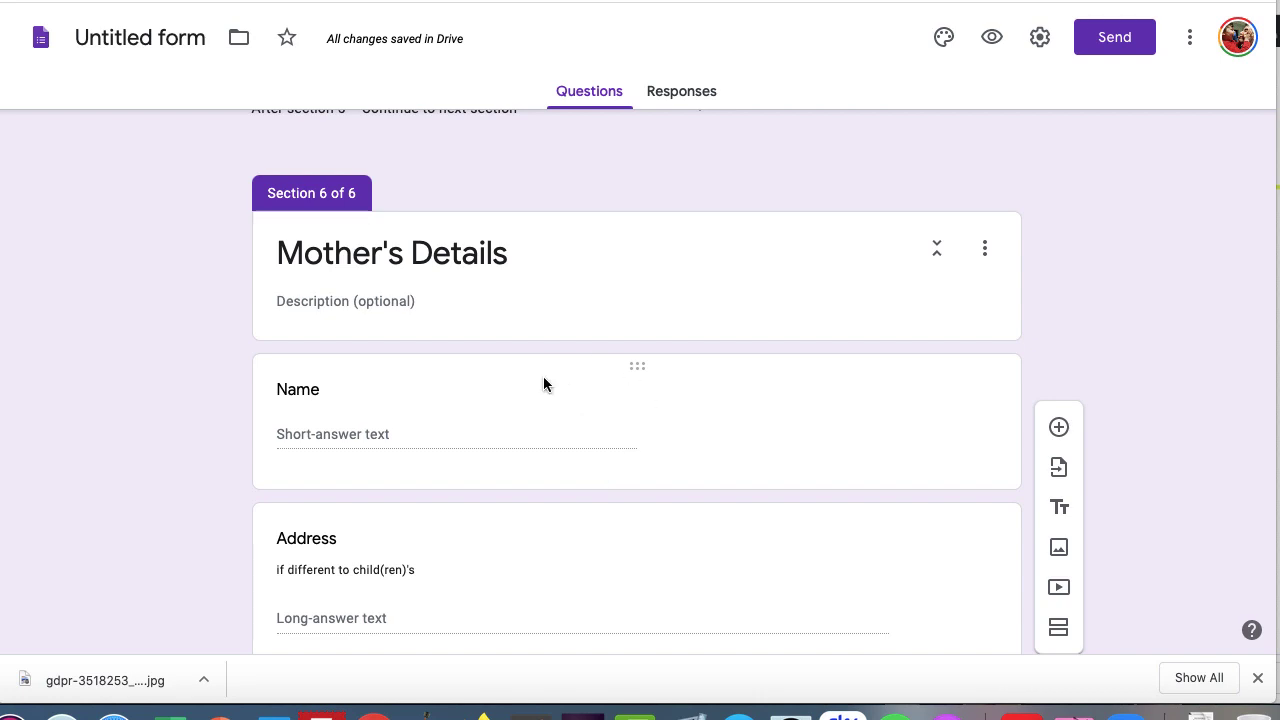
left_click(985, 248)
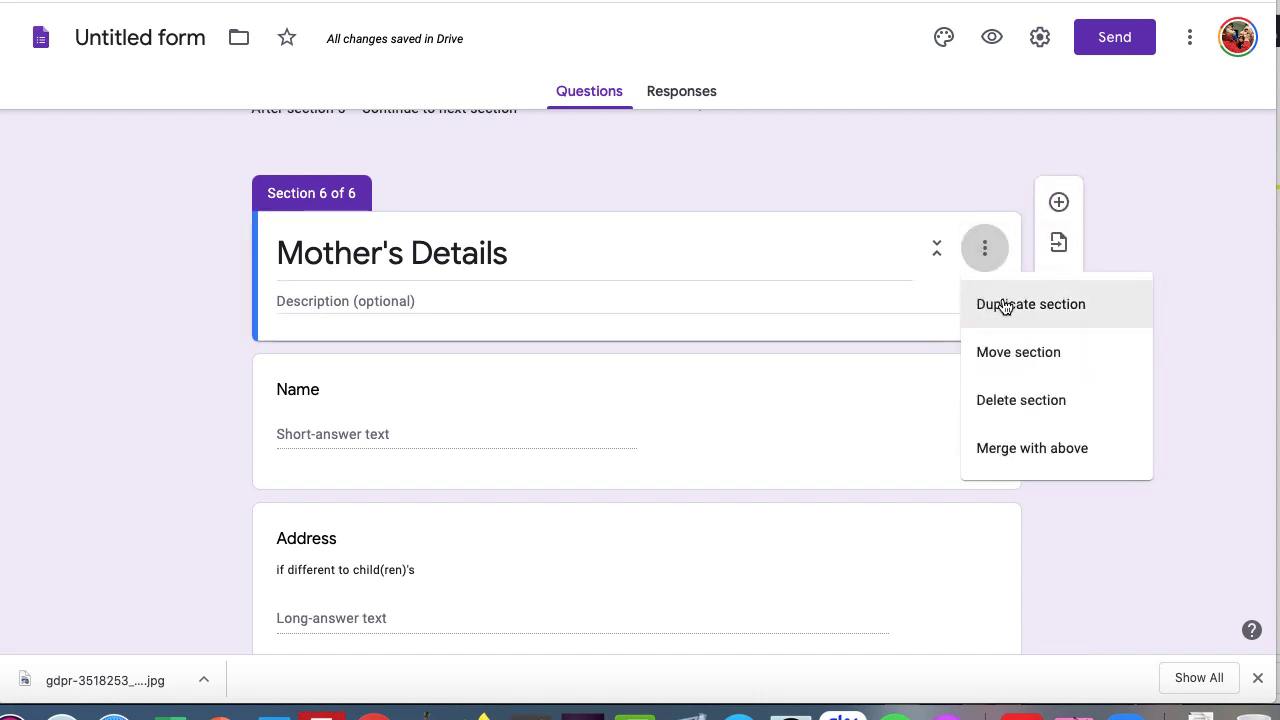
left_click(1004, 306)
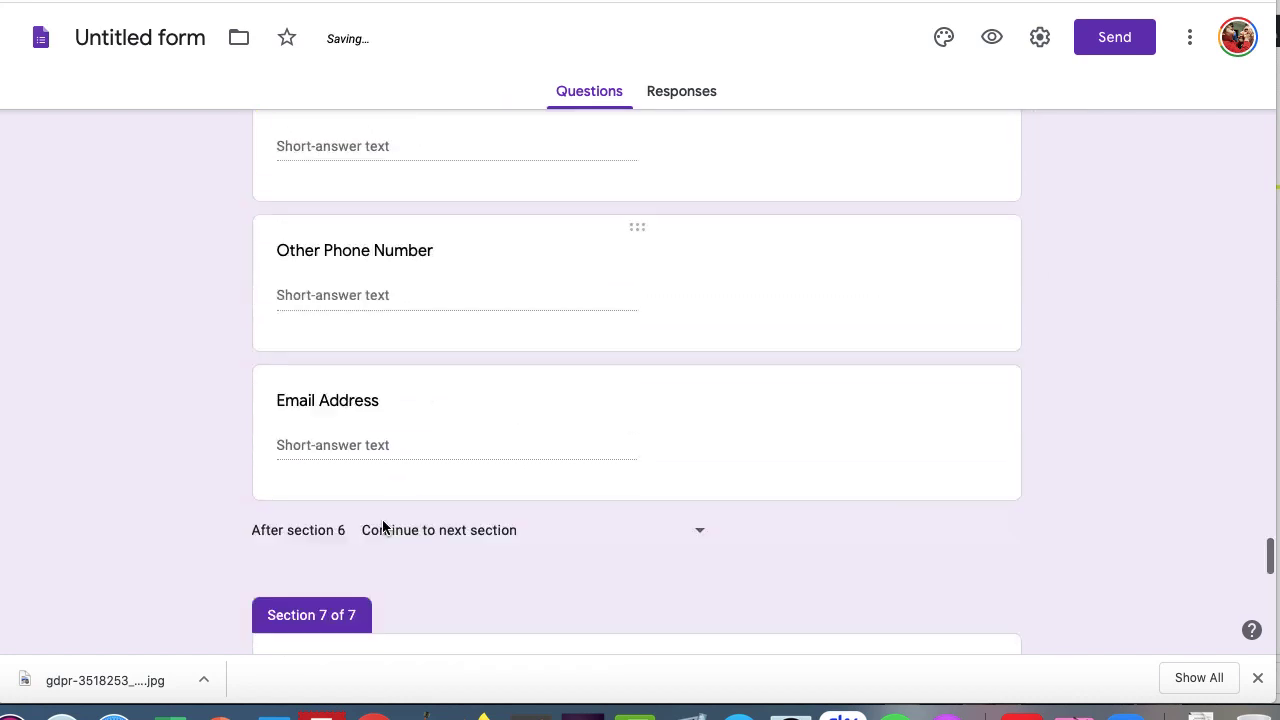
Retitle the duplicated section as Father's Details and check its copied questions
left_click(320, 296)
left_click(322, 296)
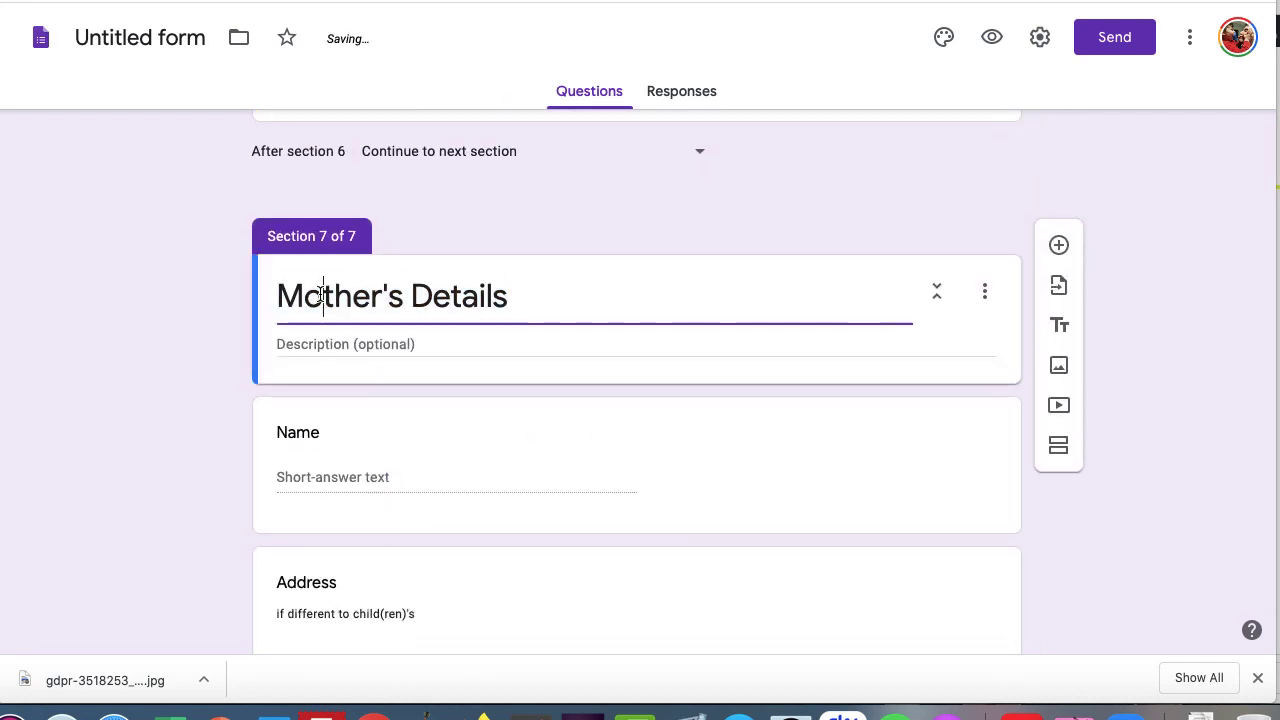
double_click(320, 296)
type("Father's")
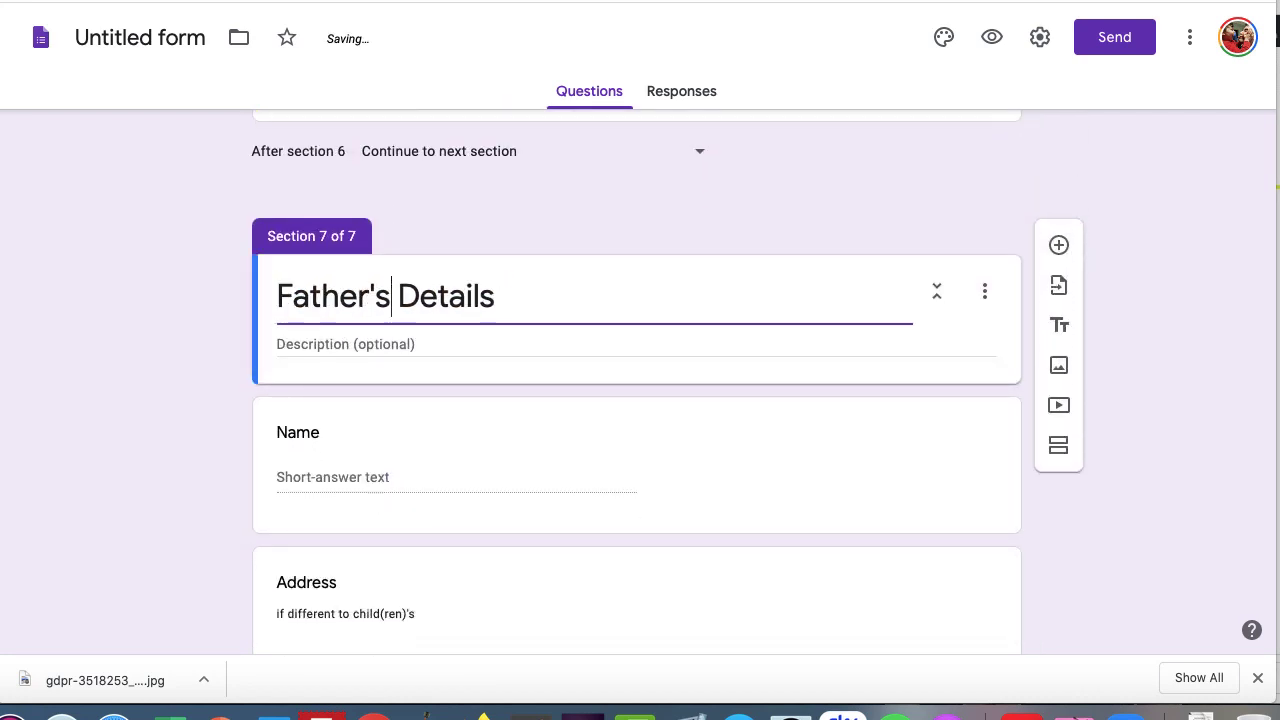
scroll(443, 416, "down", 3)
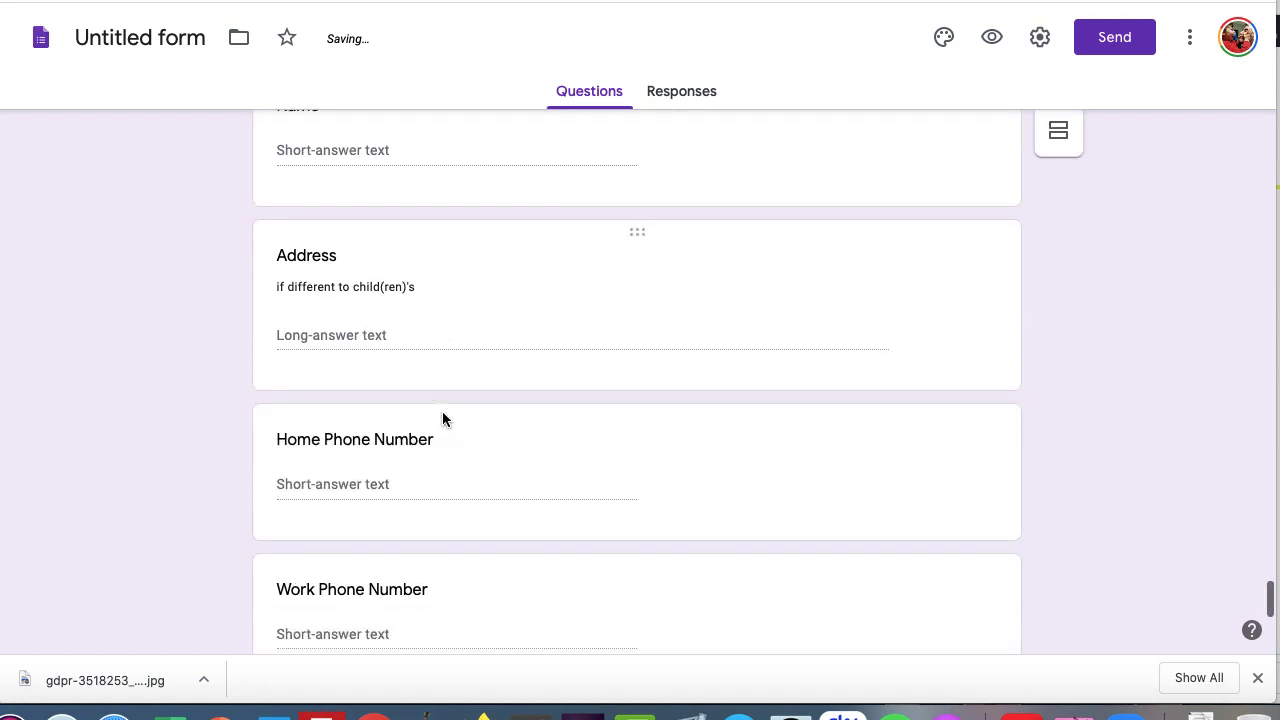
scroll(444, 419, "down", 5)
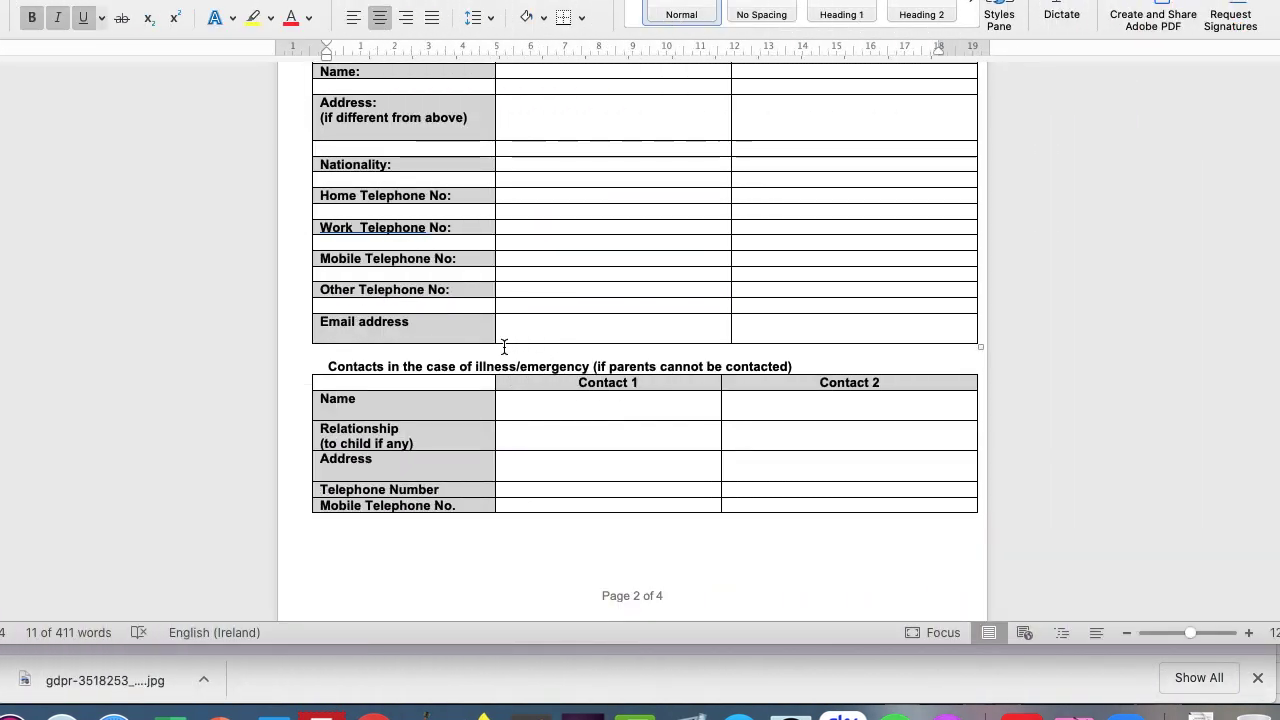
Examine the illness/emergency contacts table in the Word document and the matching questions in the form's Contact 1 section
scroll(503, 346, "up", 1)
scroll(503, 346, "down", 3)
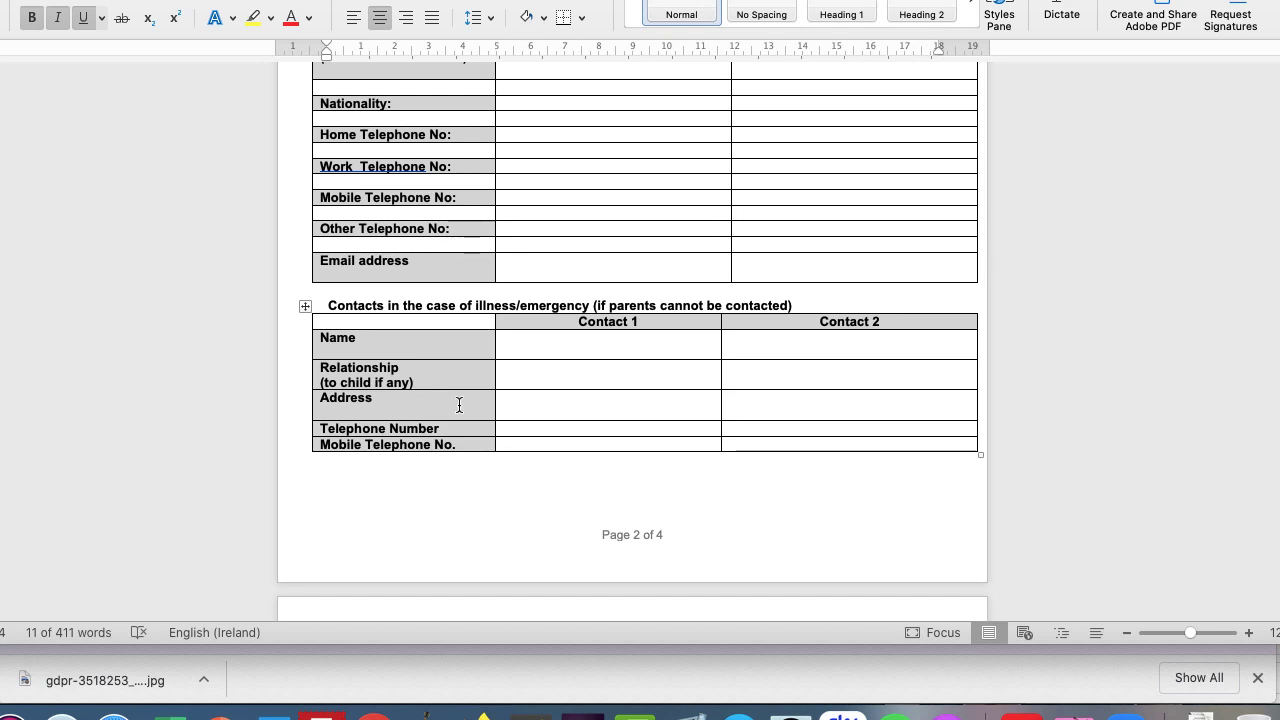
scroll(458, 404, "down", 1)
scroll(459, 405, "down", 3)
scroll(457, 410, "up", 2)
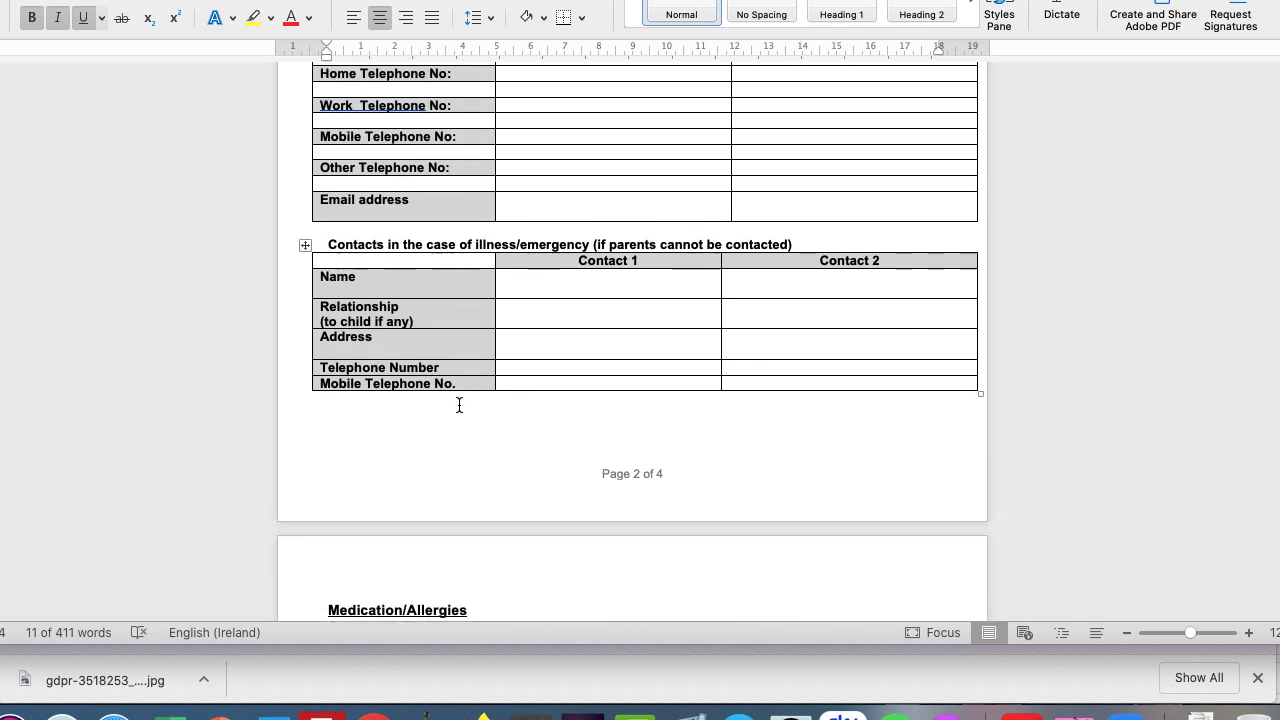
scroll(382, 281, "up", 3)
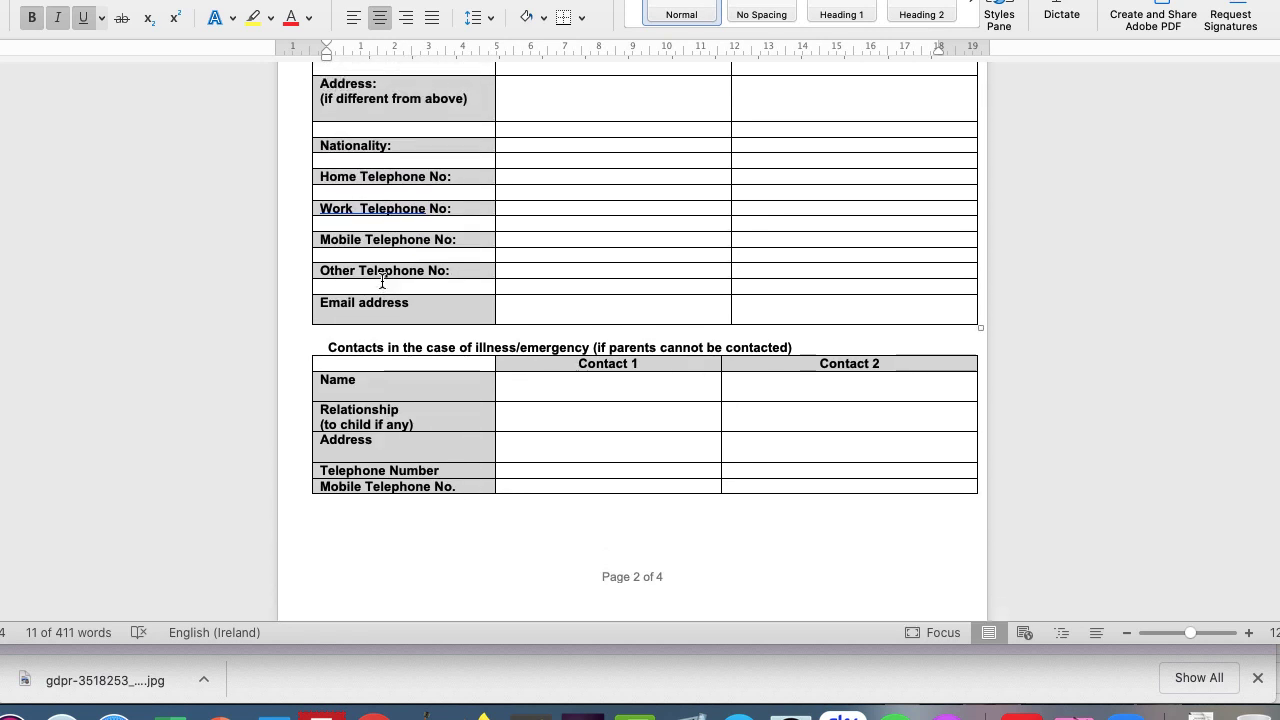
scroll(382, 281, "down", 2)
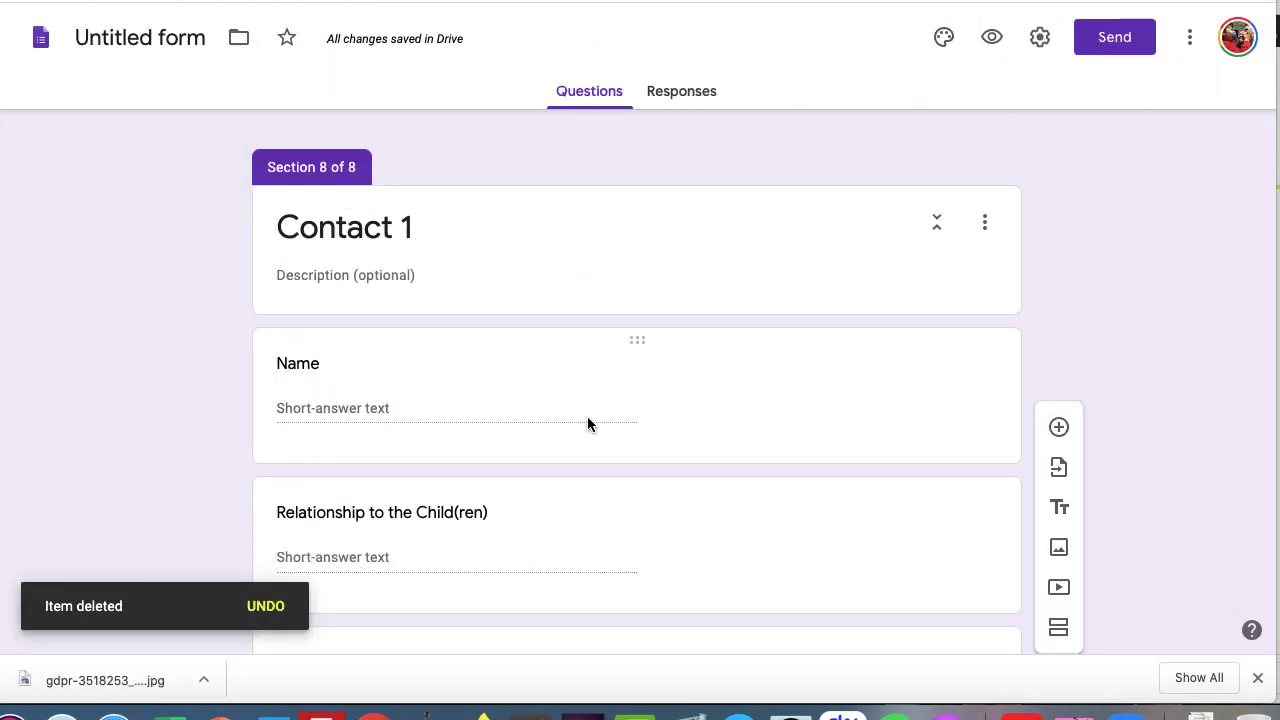
scroll(588, 424, "down", 1)
scroll(588, 424, "up", 1)
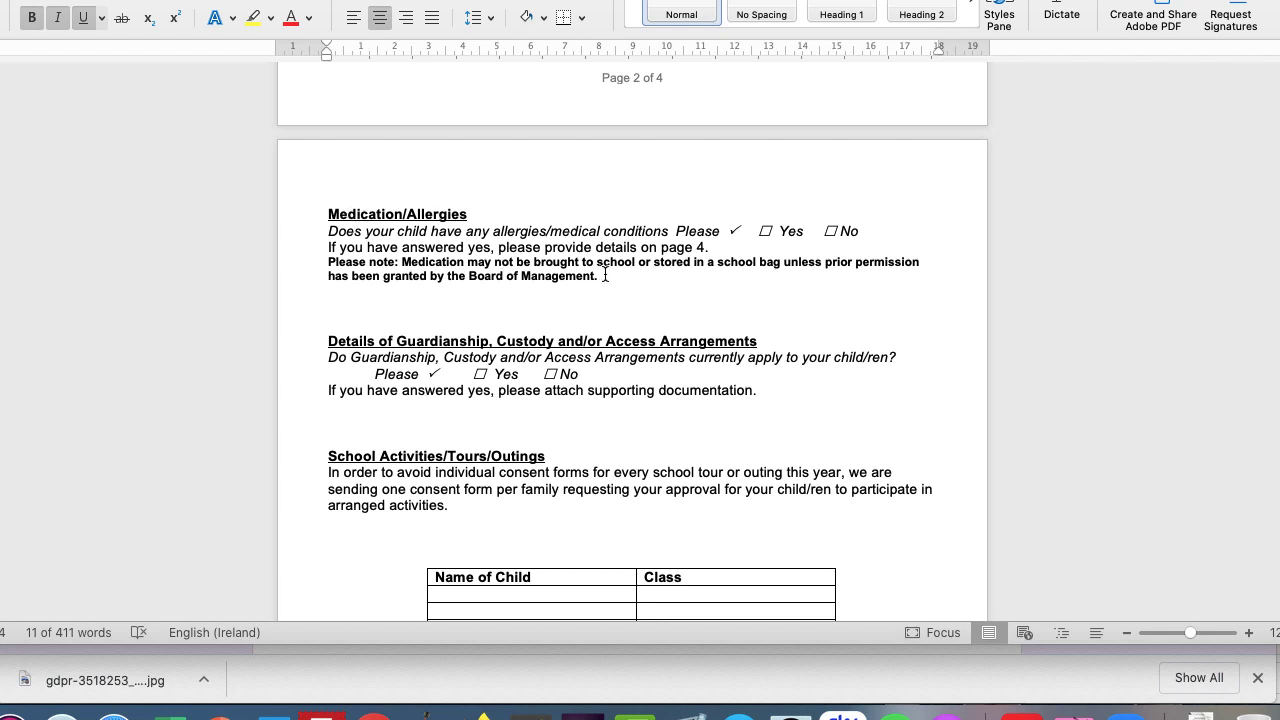
Copy the Medication/Allergies passage from the Word document and look over the remaining permission and details sections on pages 3 and 4
left_click_drag(605, 275, 325, 221)
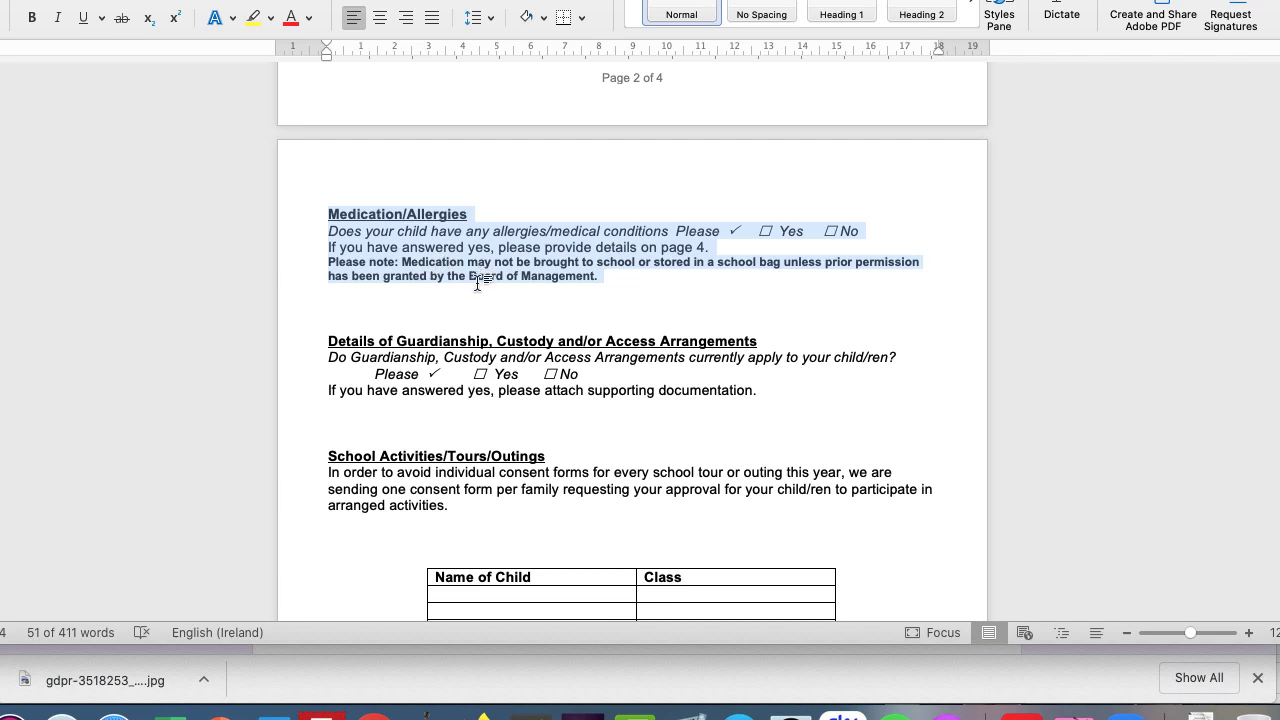
scroll(473, 276, "down", 20)
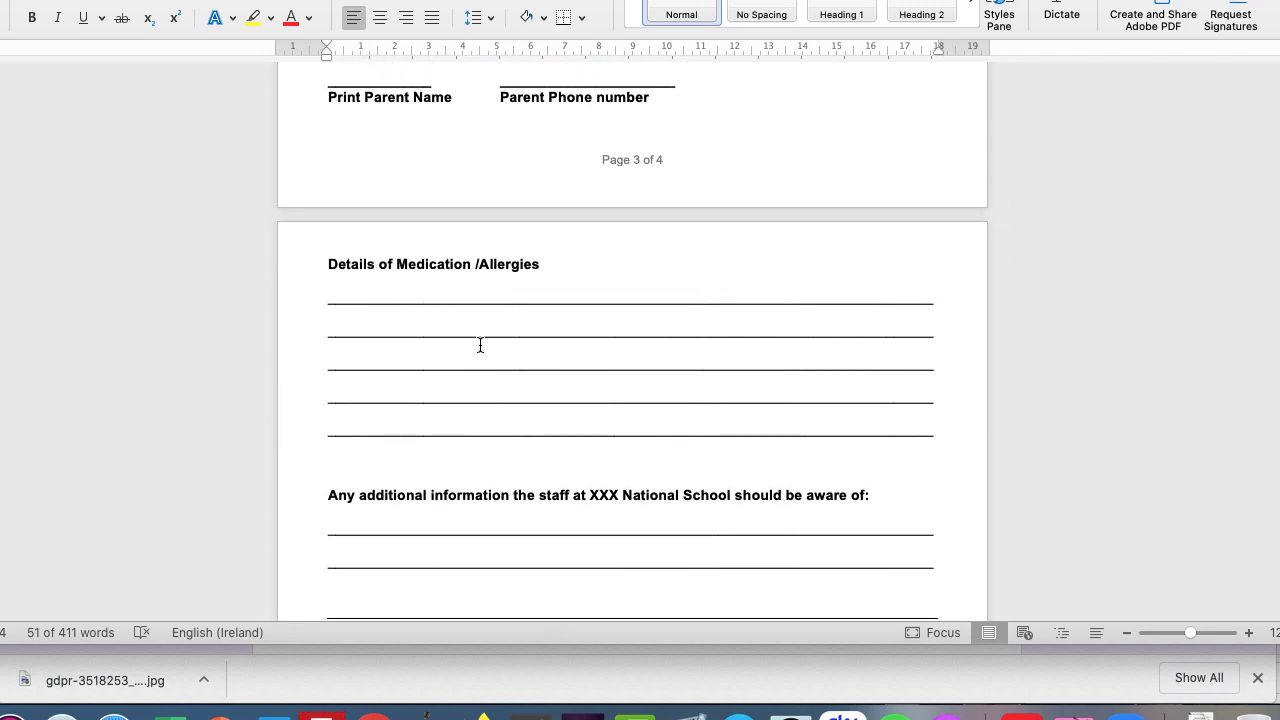
scroll(480, 345, "up", 10)
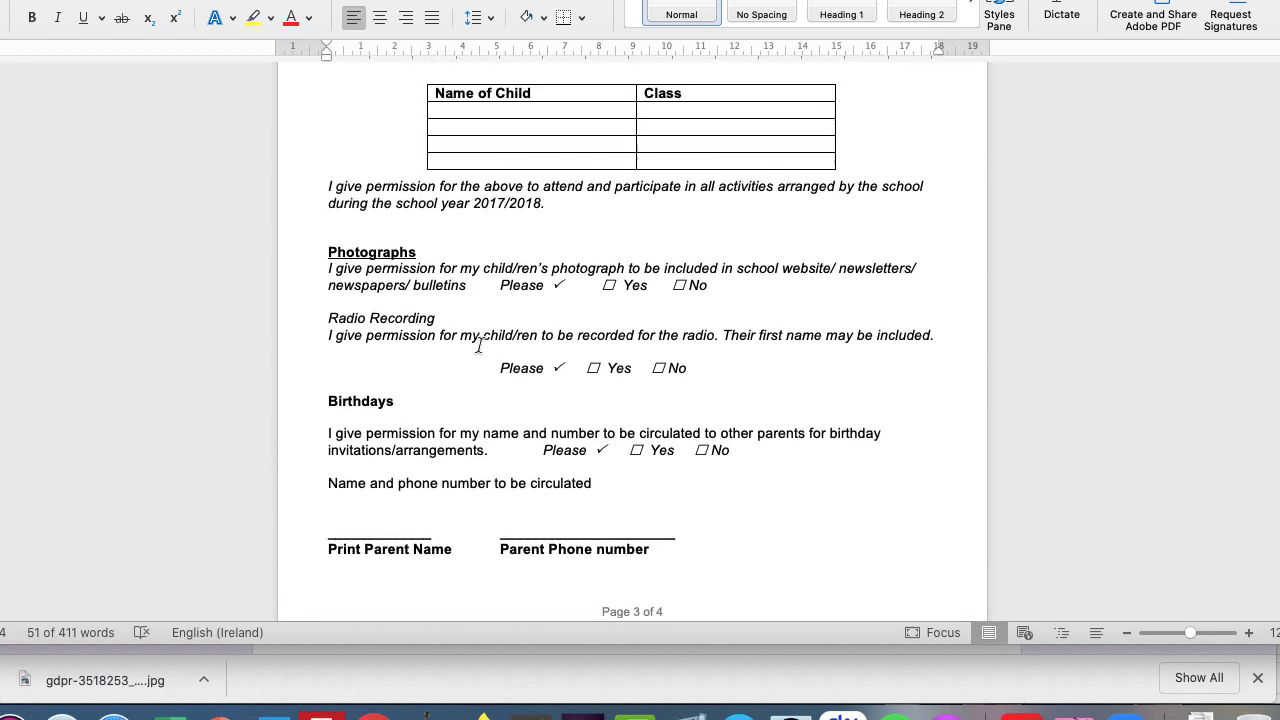
scroll(480, 345, "up", 4)
scroll(480, 345, "down", 2)
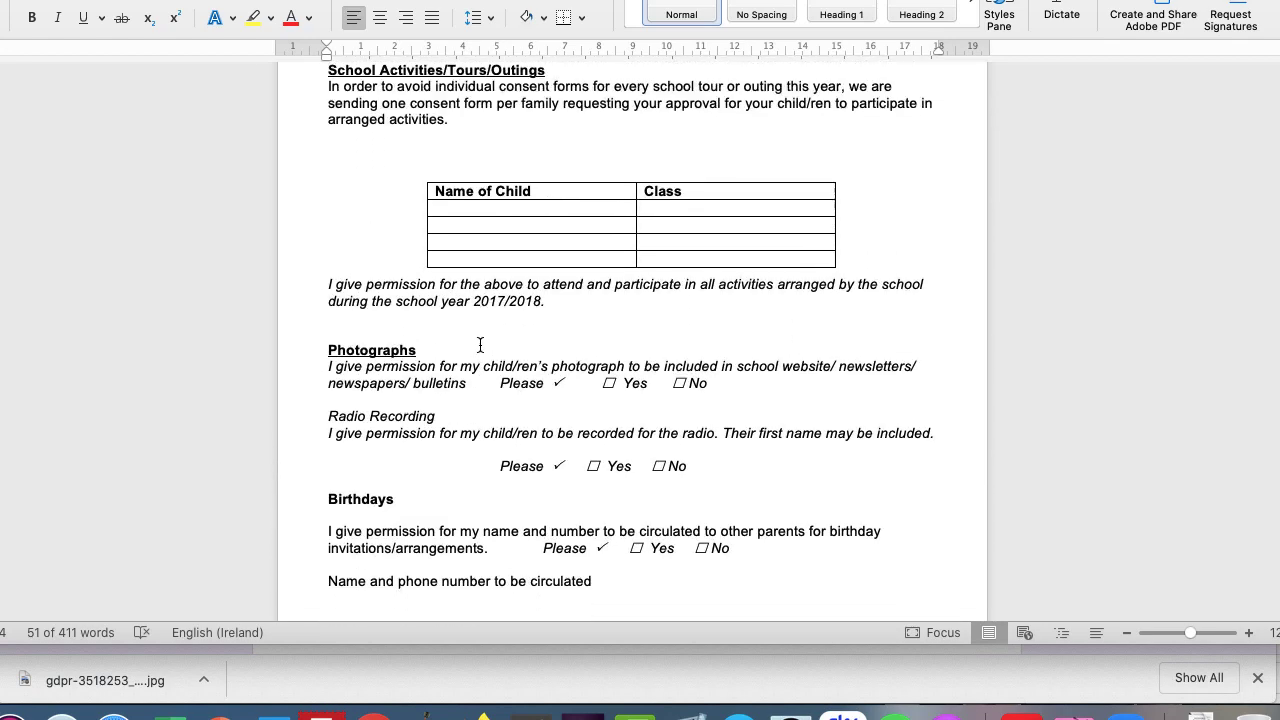
scroll(480, 345, "up", 5)
scroll(480, 345, "up", 3)
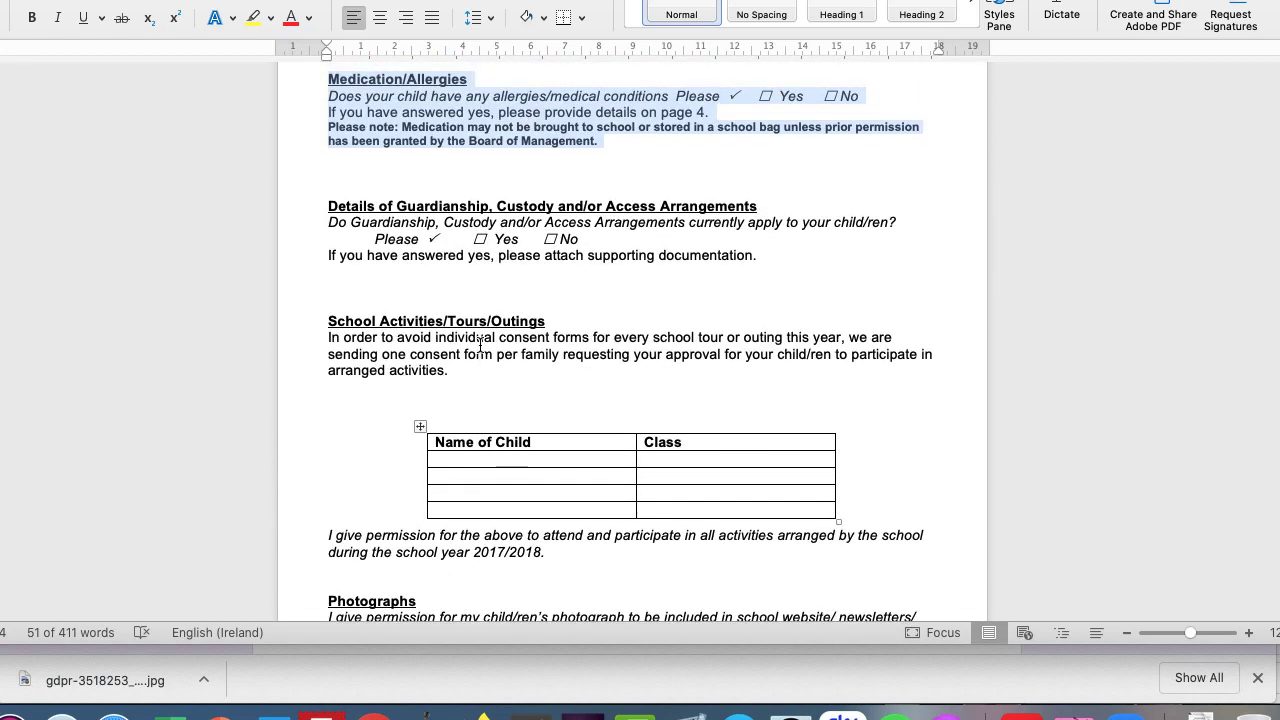
scroll(458, 150, "up", 1)
scroll(458, 150, "up", 2)
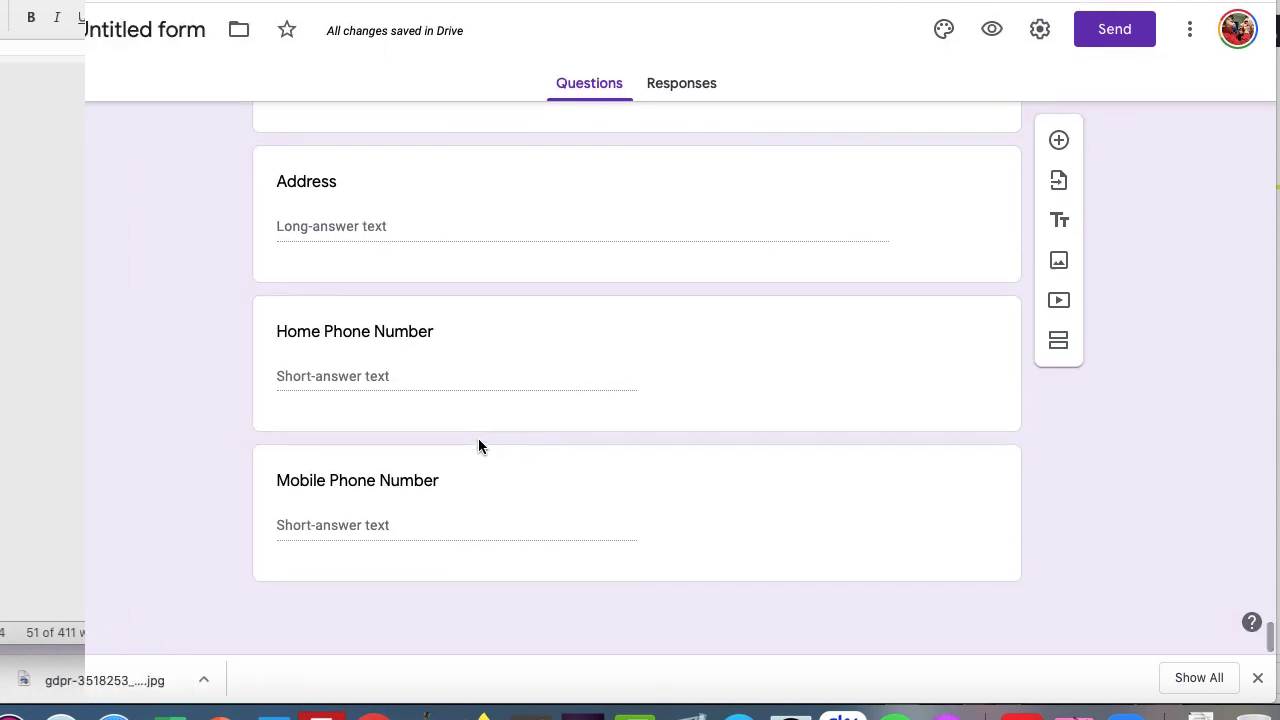
Add a new section after the form's last Mobile Phone Number question and paste the Medication/Allergies passage as its description
left_click(506, 544)
scroll(588, 590, "down", 3)
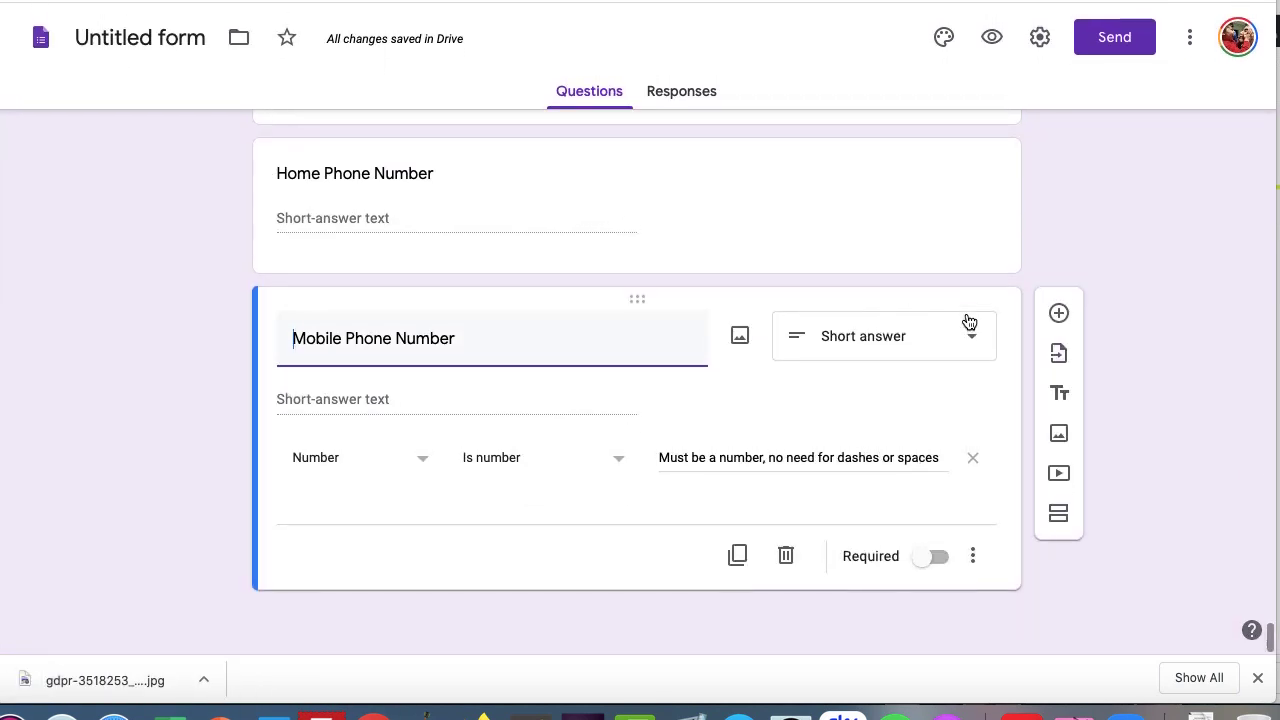
left_click(1056, 514)
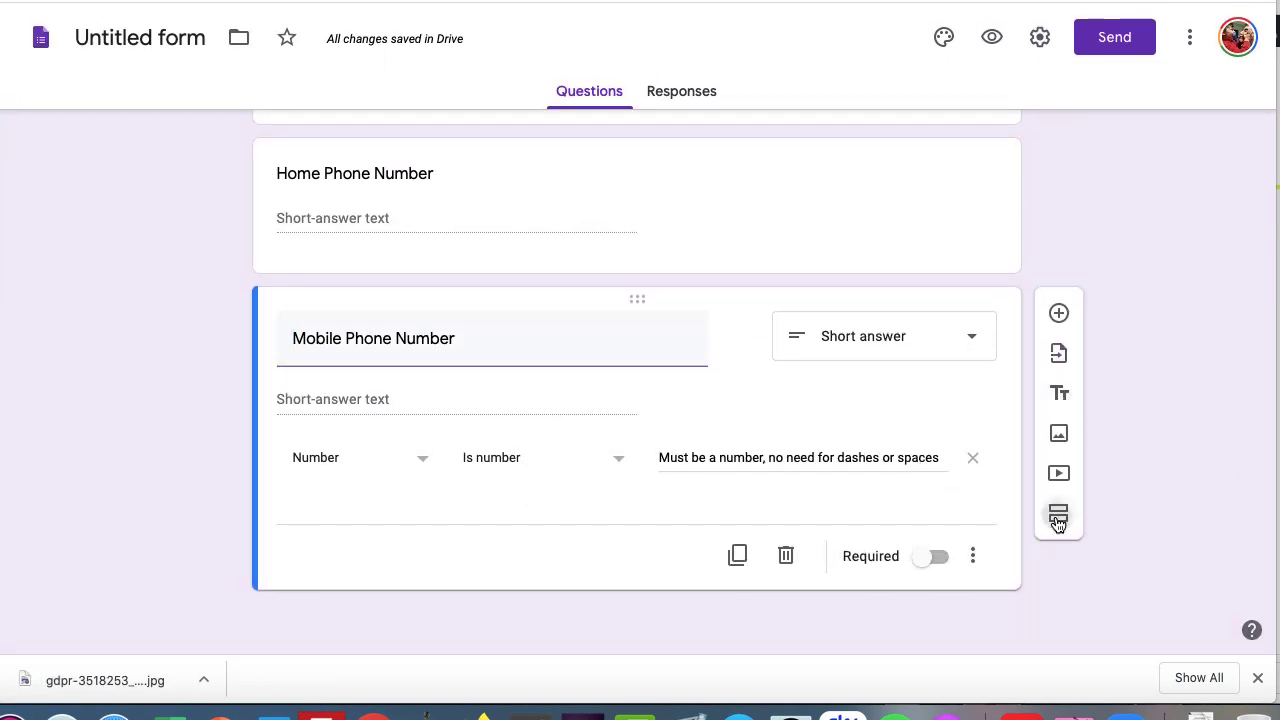
left_click(420, 551)
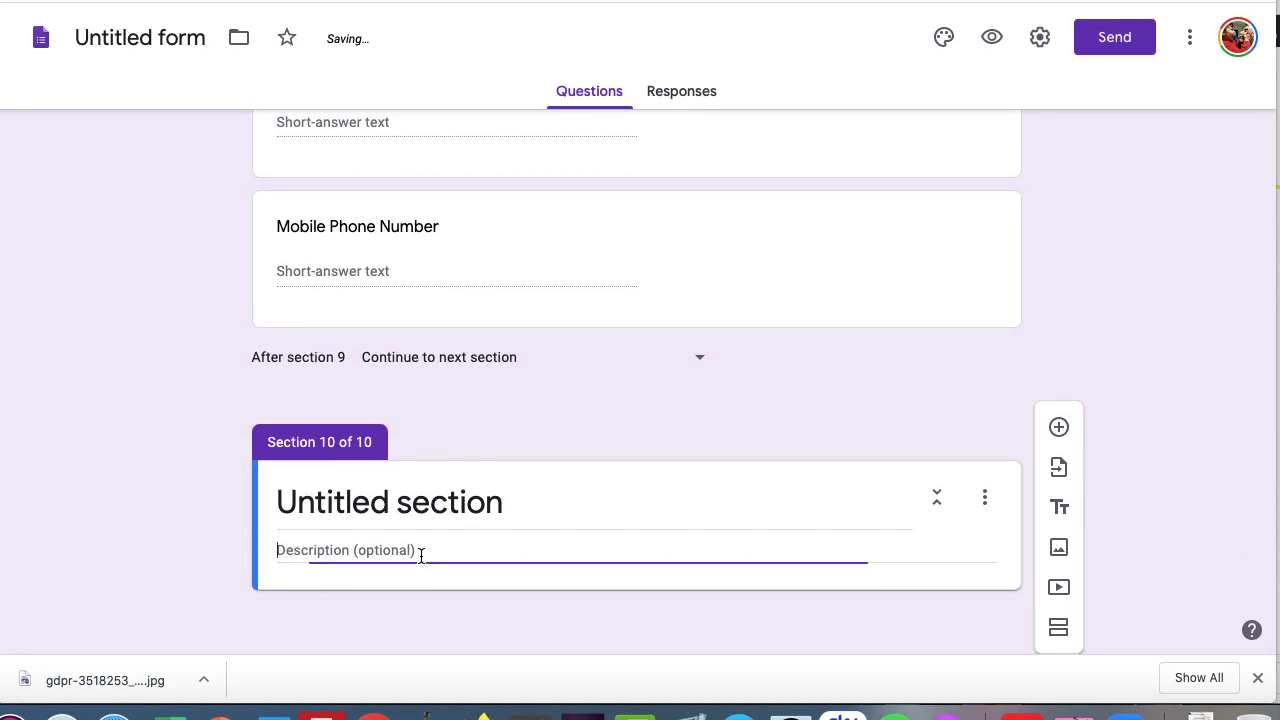
type("Medication/Allergies Does your child have any allergies/medical conditions\tPlease ☐\t☐ Yes\t☐ No If you have answered yes, please provide details on page 4. Please note: Medication may not be brought to school or stored in a school bag unless prior permission has been granted by the Board of Management.")
Move the Medication/Allergies heading from the new section's description into its title
triple_click(410, 550)
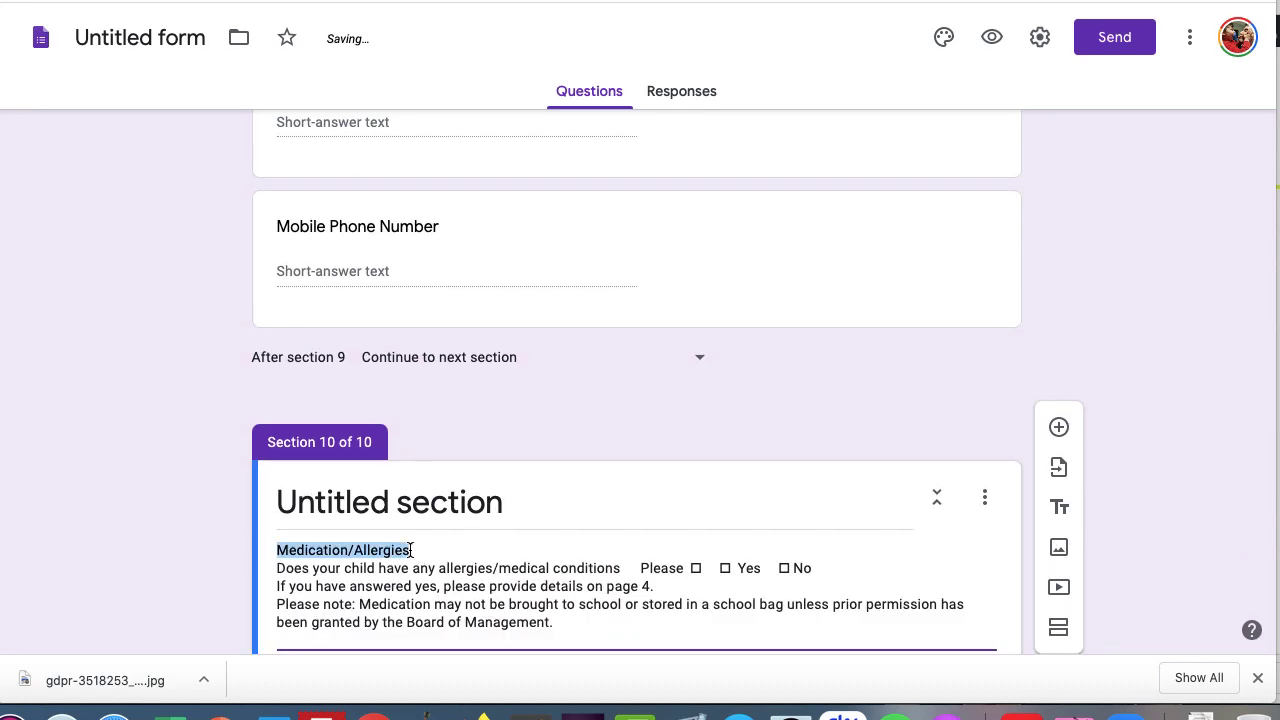
key("super+x")
left_click(410, 505)
key("super+v")
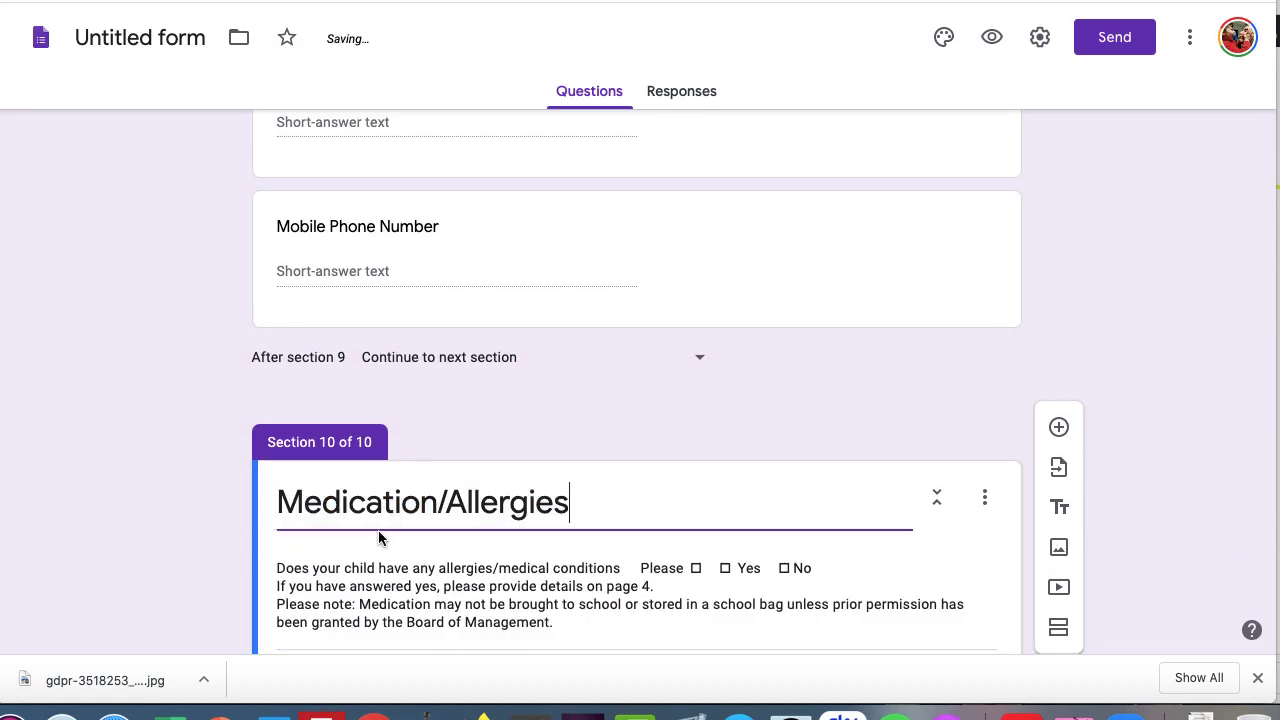
Cut the allergies/medical conditions question from the description, and delete the blank lines and the sentence about providing details on page 4
left_click(370, 559)
key("Up")
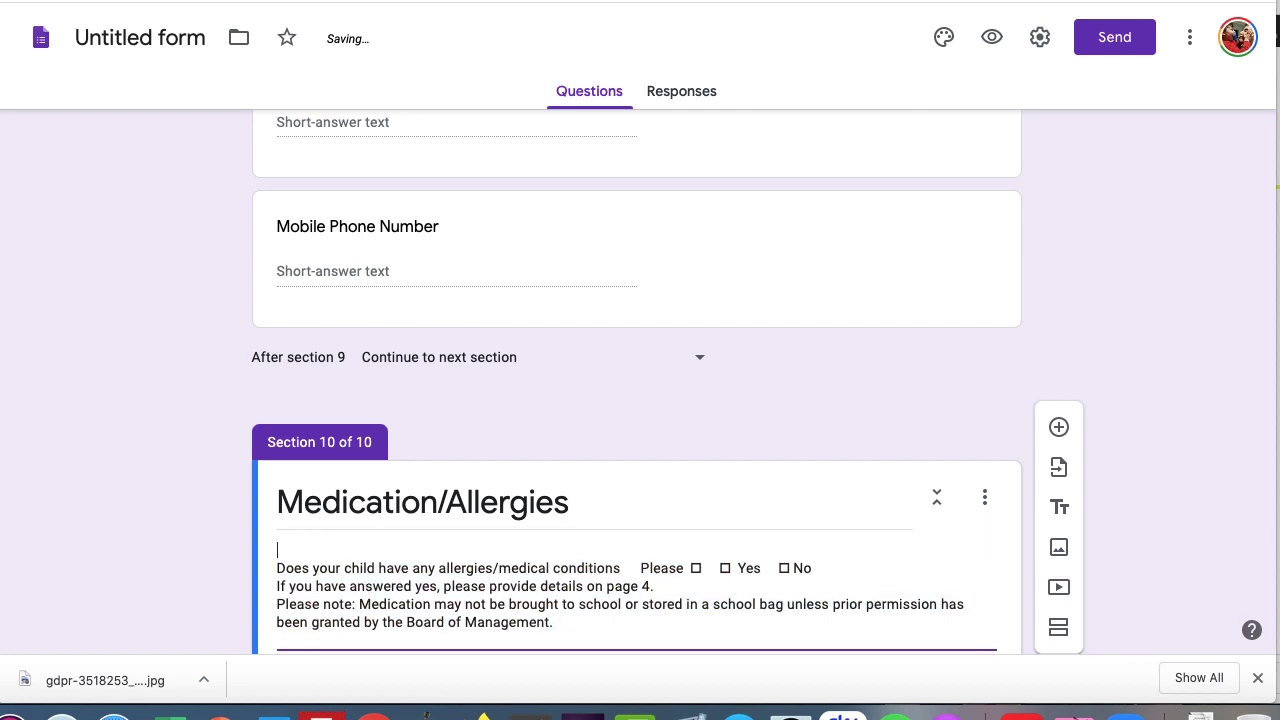
key("shift+Down")
key("shift+Down")
key("super+x")
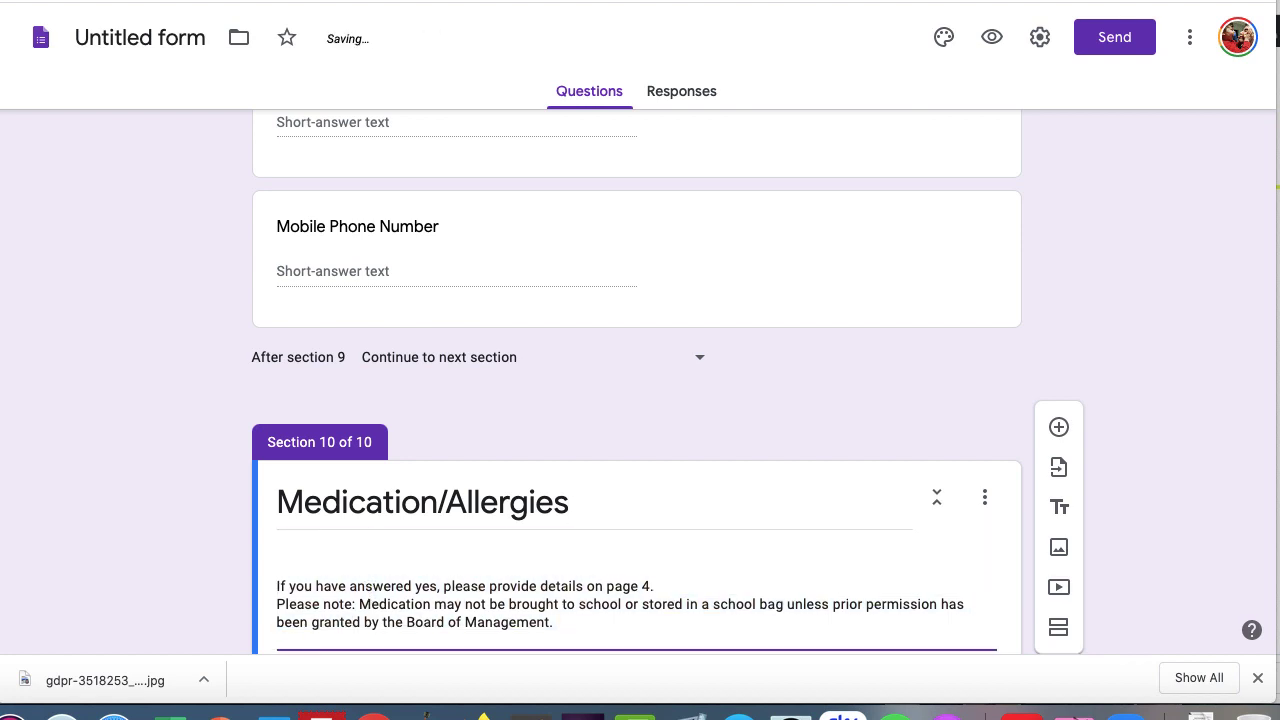
key("Delete")
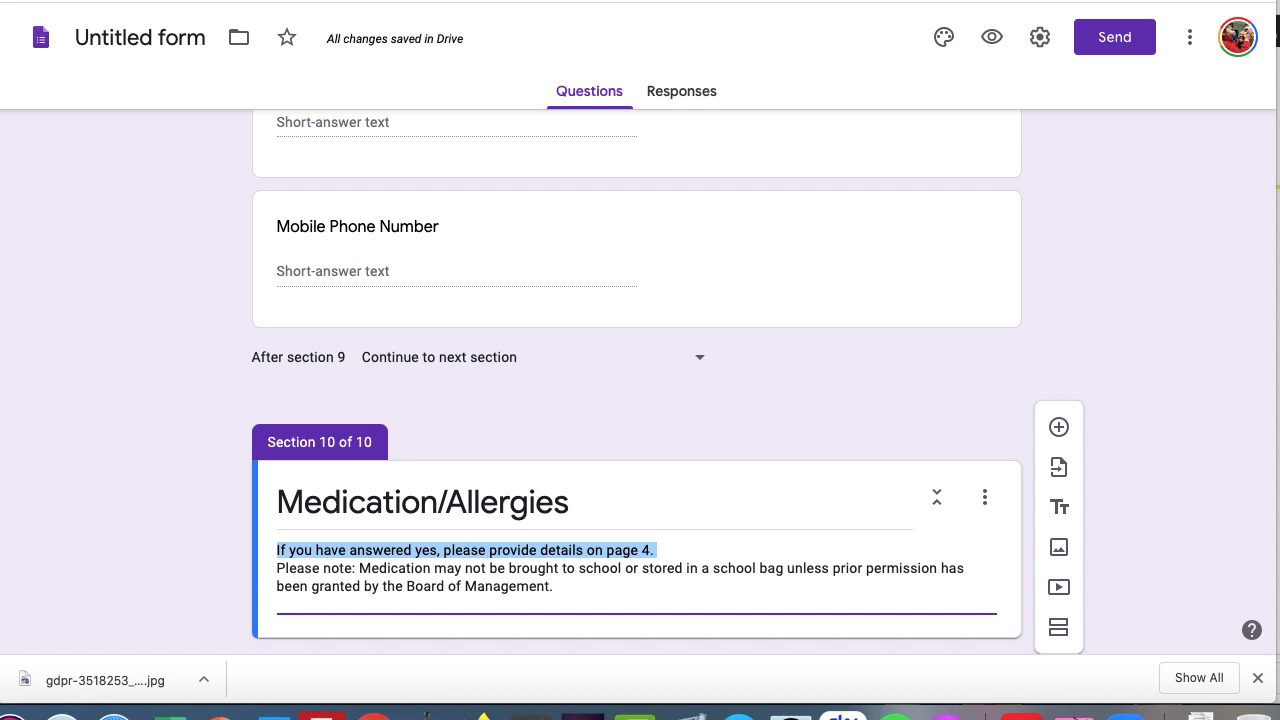
key("BackSpace")
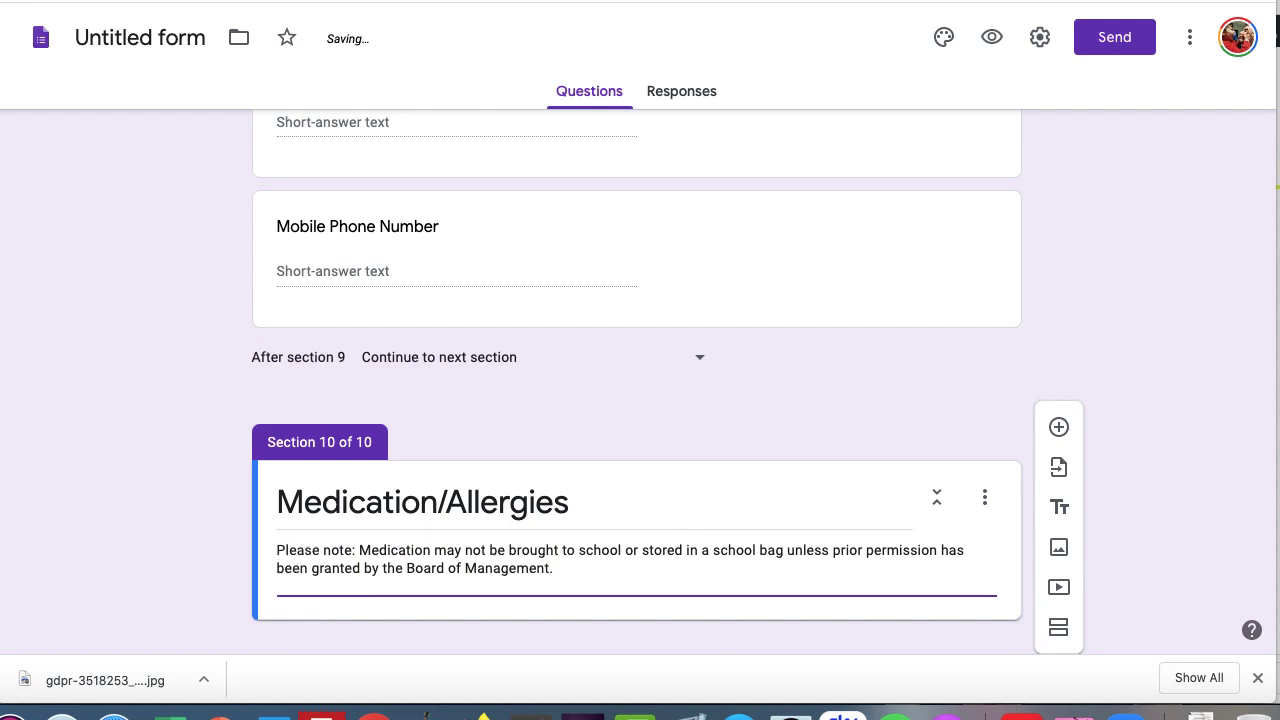
Add a question to the Medication/Allergies section and paste the cut allergies/medical conditions line as its text
scroll(517, 472, "down", 1)
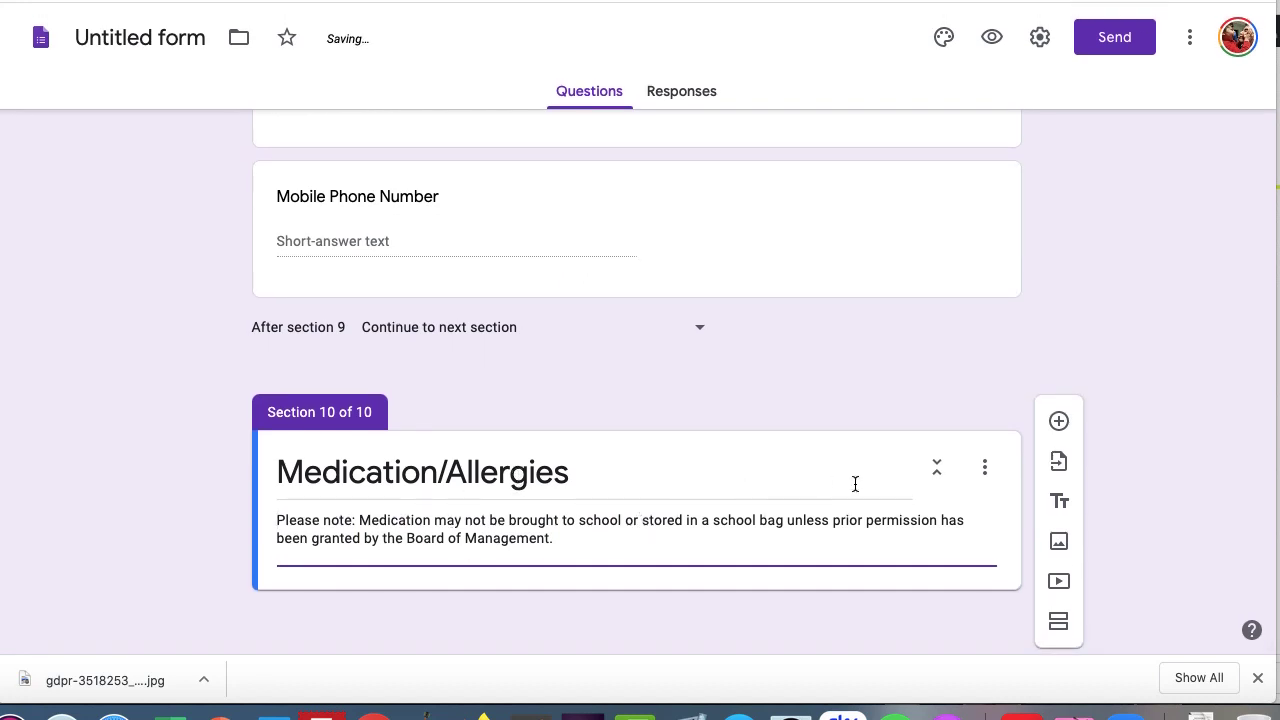
left_click(641, 607)
triple_click(670, 546)
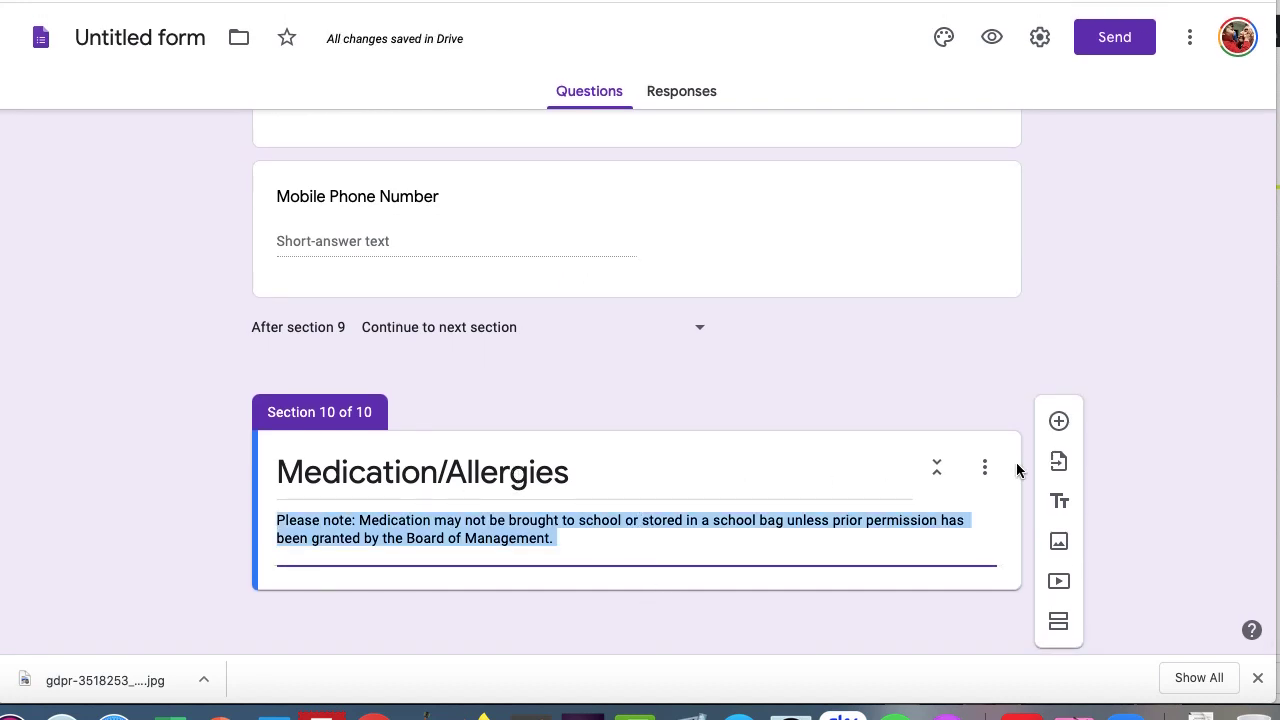
left_click(1059, 421)
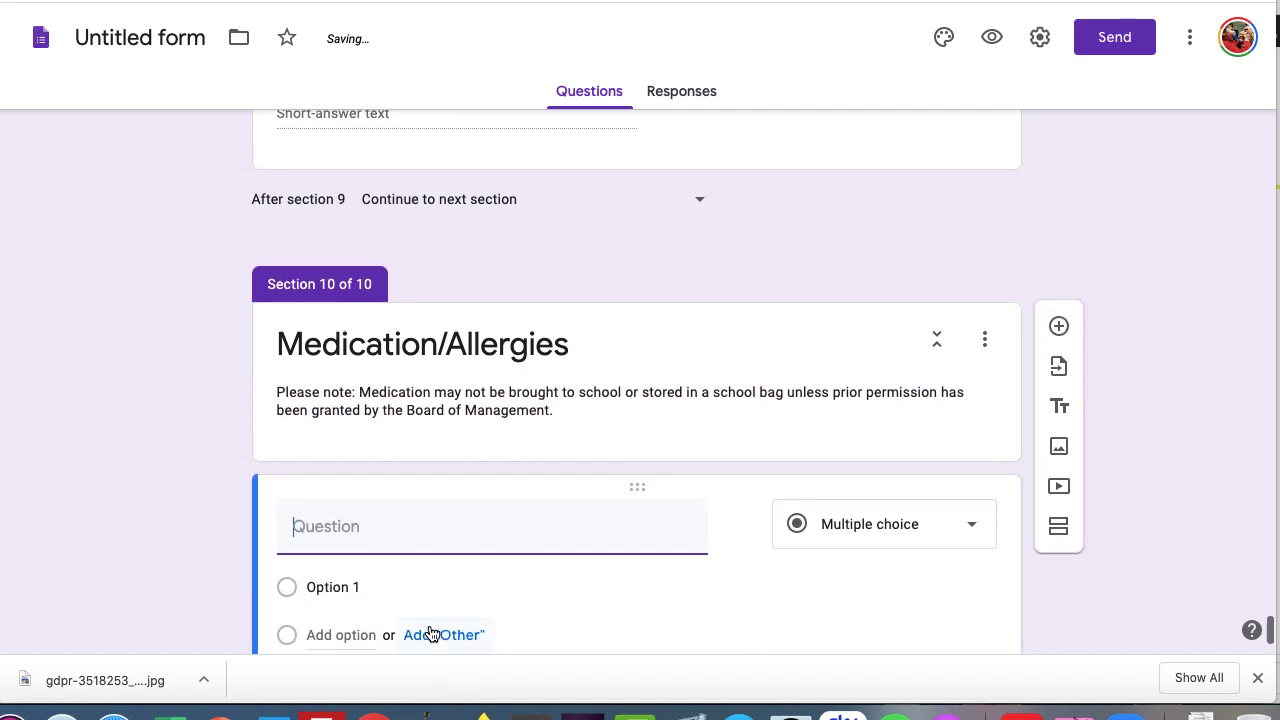
key("super+v")
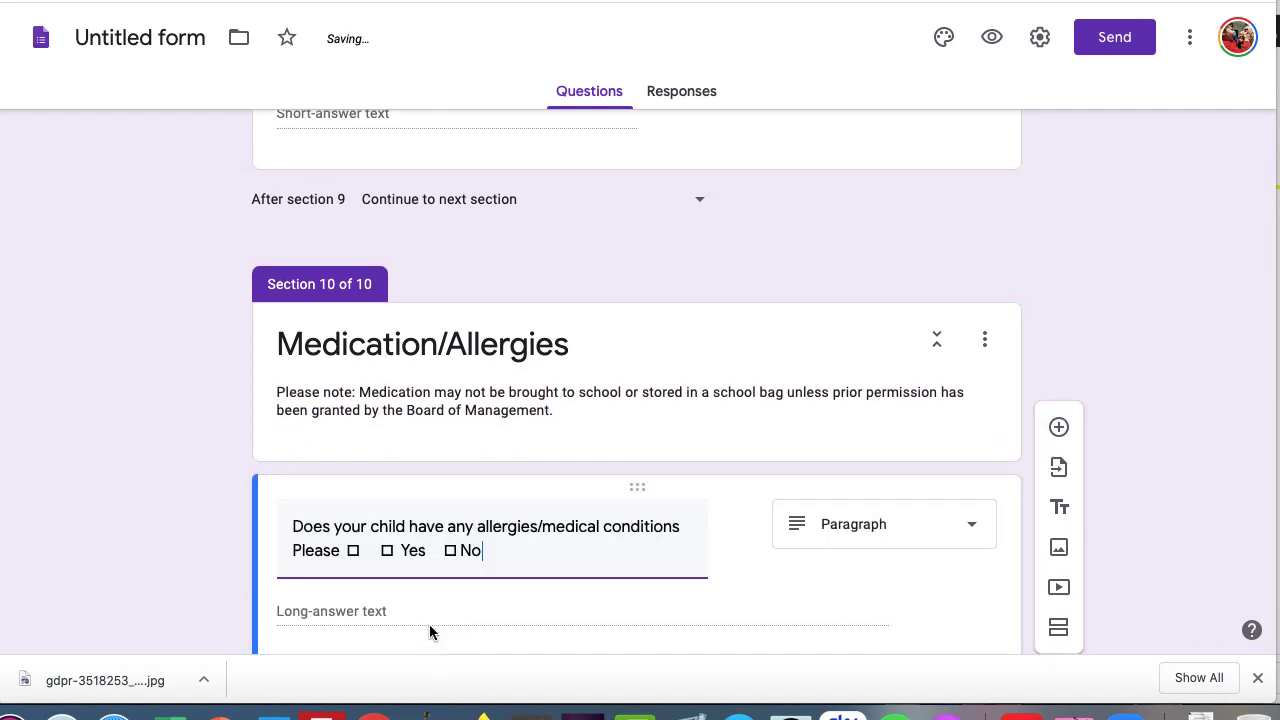
Delete the Please/Yes/No tick-box line from the allergies/medical conditions question text
key("alt+shift+Left")
key("alt+shift+Left")
key("alt+shift+Left")
key("alt+shift+Left")
key("alt+shift+Left")
key("alt+shift+Right")
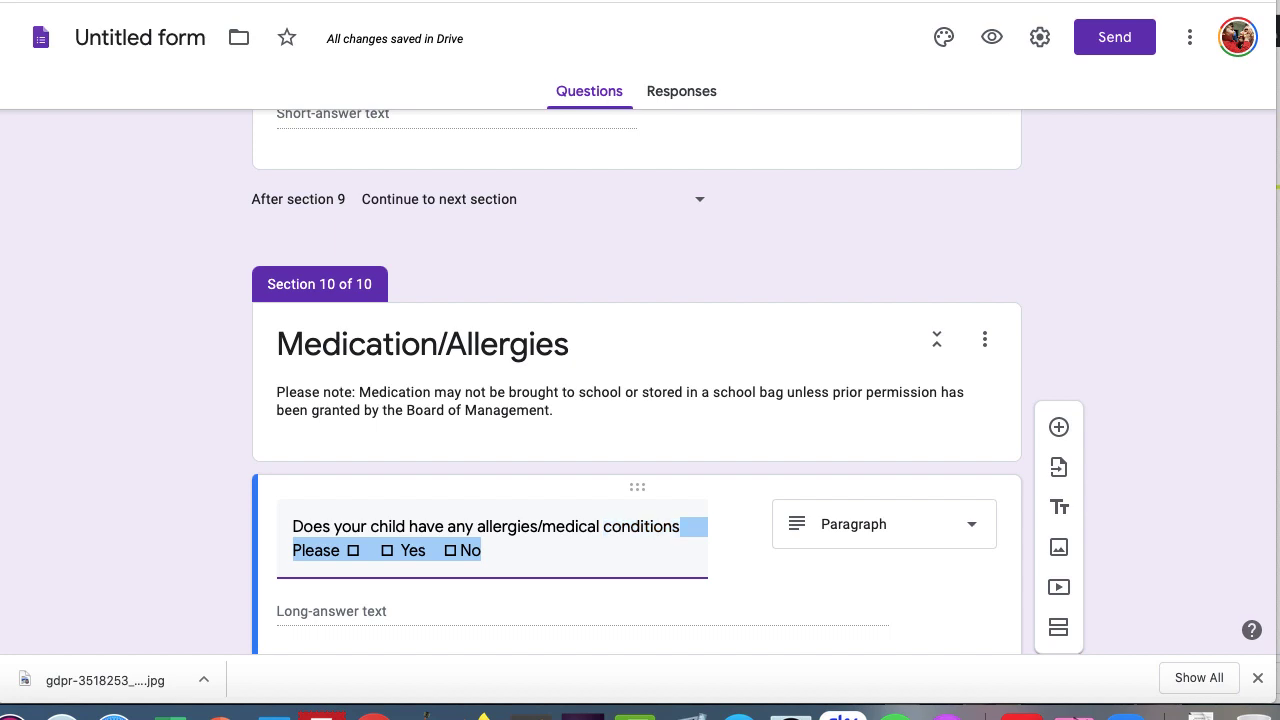
key("Right")
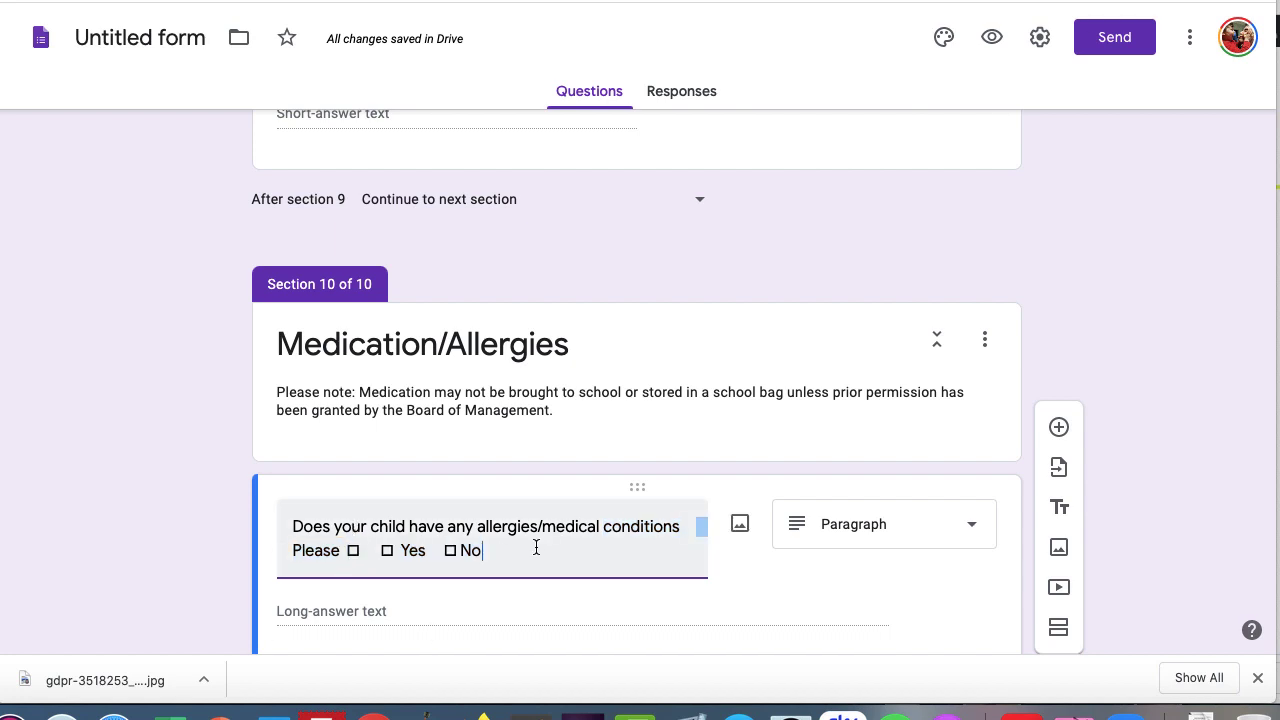
key("shift+Home")
key("BackSpace")
key("BackSpace")
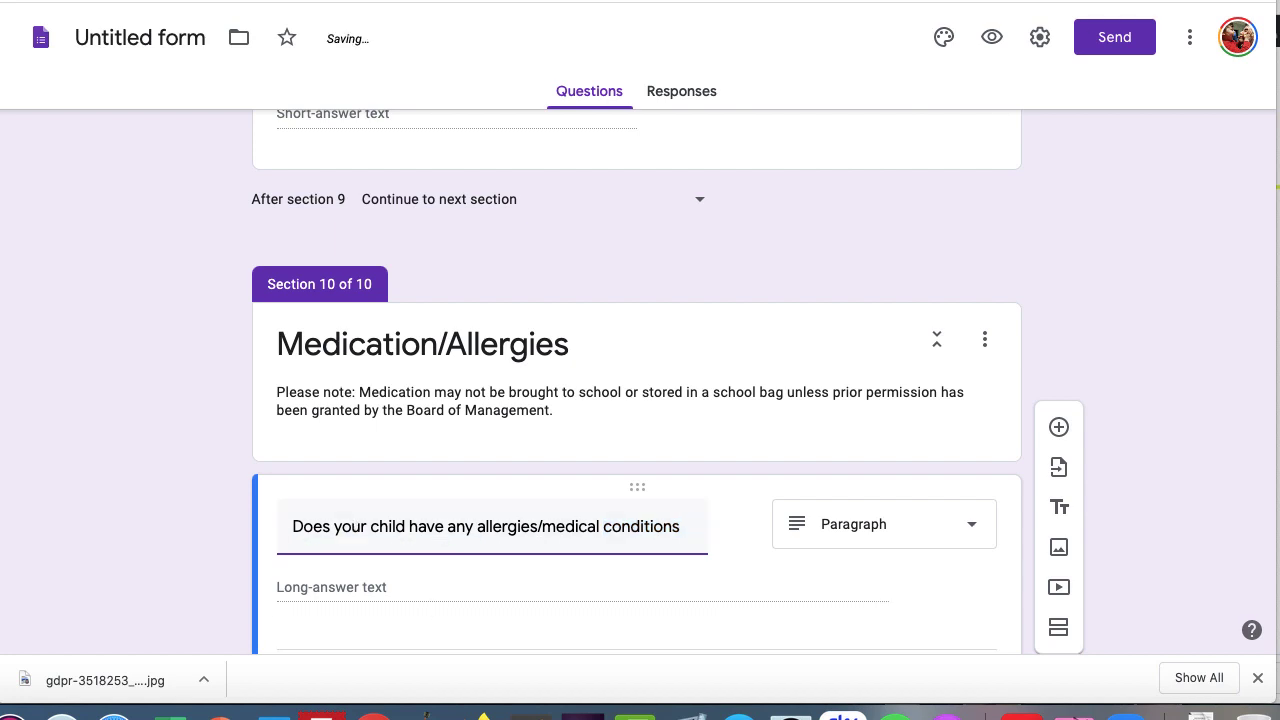
Change the allergies/medical conditions question to multiple choice with the options Yes and No
left_click(900, 521)
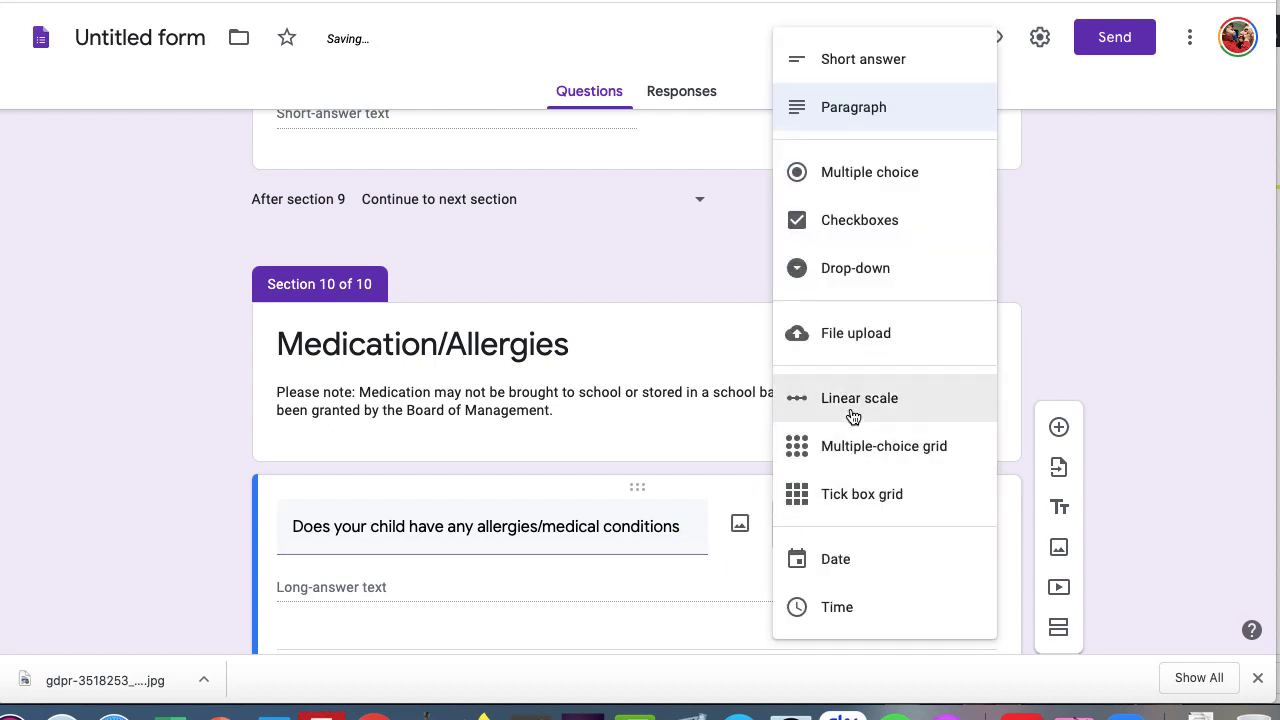
left_click(858, 174)
scroll(420, 557, "down", 2)
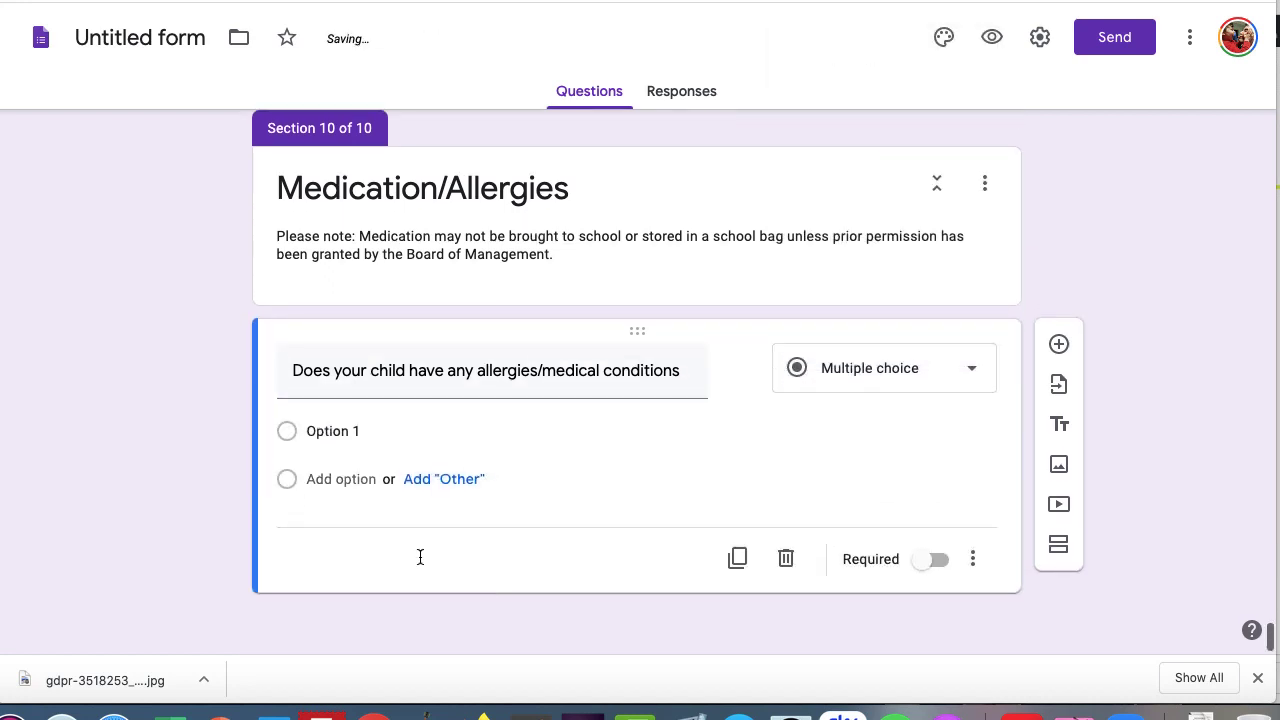
left_click(335, 431)
type("Yes")
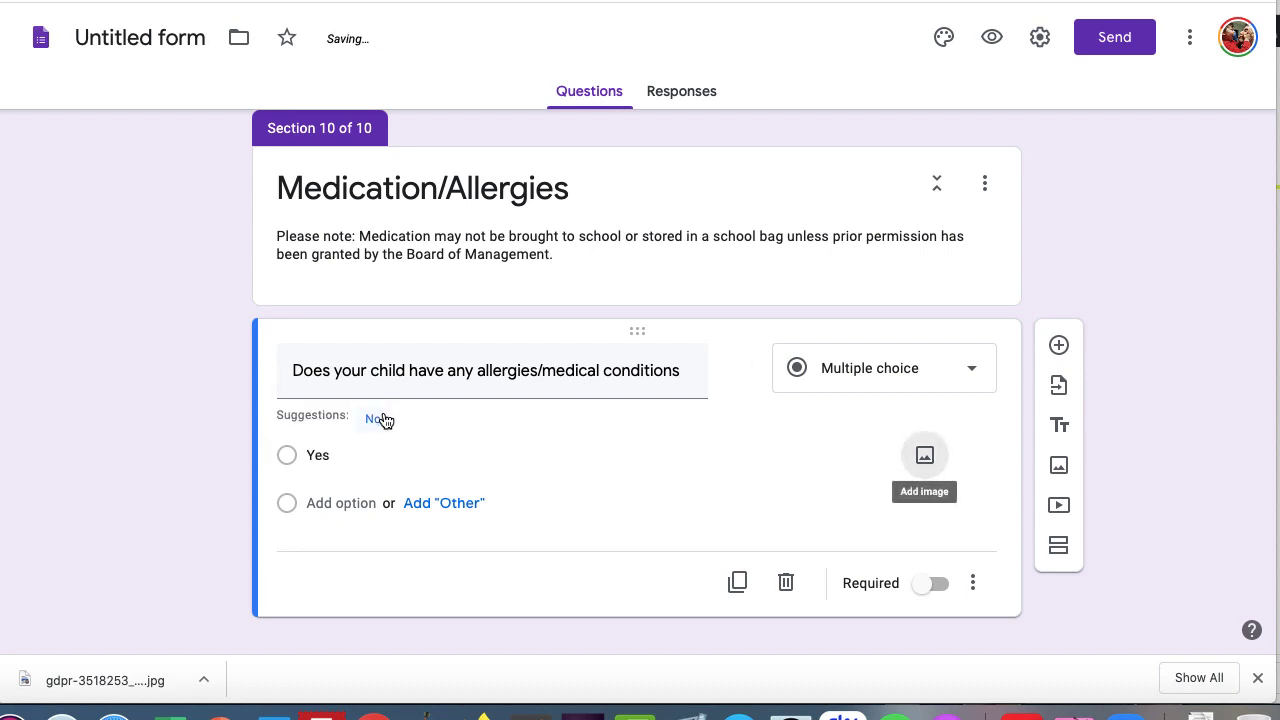
left_click(383, 419)
Add a question mark to the end of the allergies/medical conditions question
triple_click(666, 380)
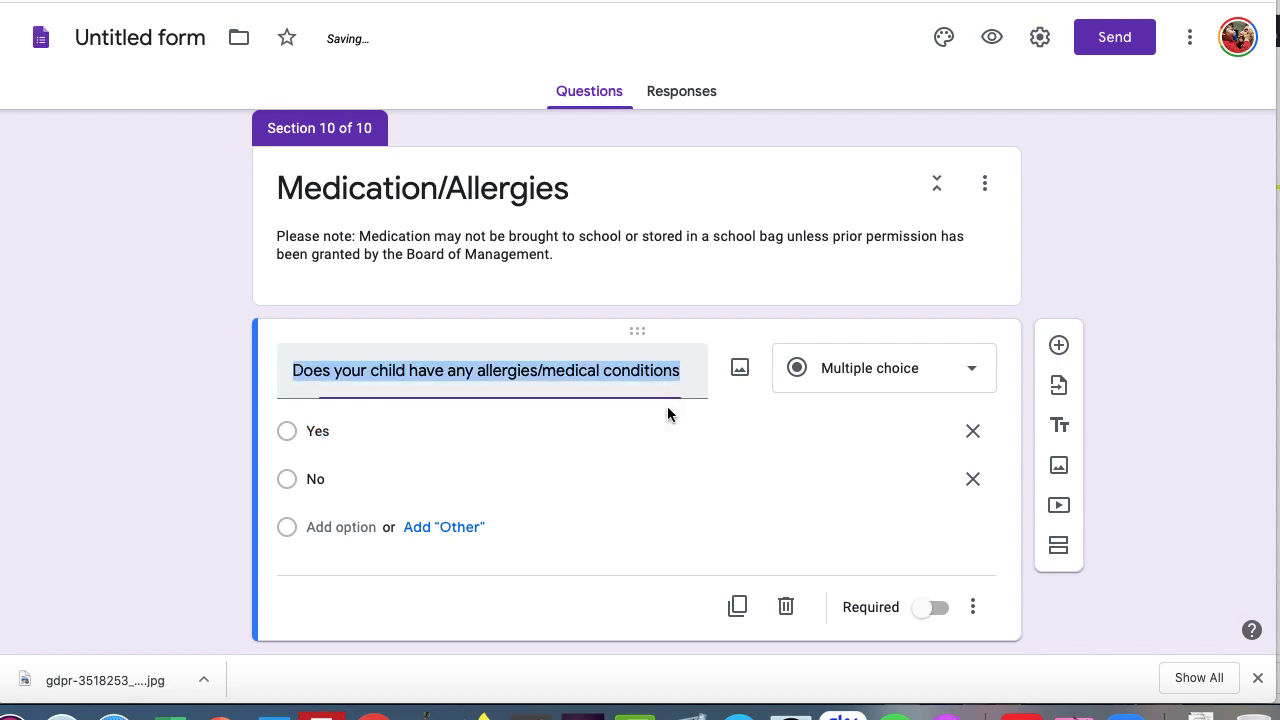
key("Right")
type("?")
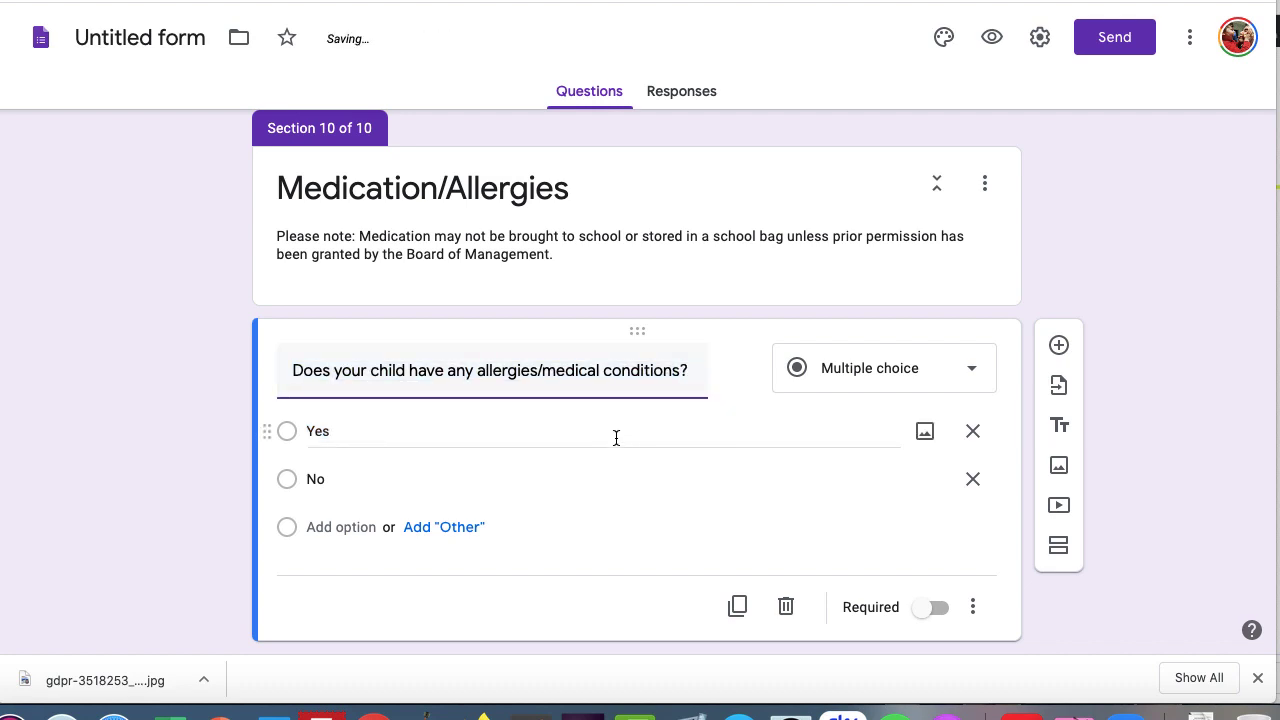
Add a new section after the allergies/medical conditions question and title it "Details of Medical Conditions"
scroll(616, 437, "down", 1)
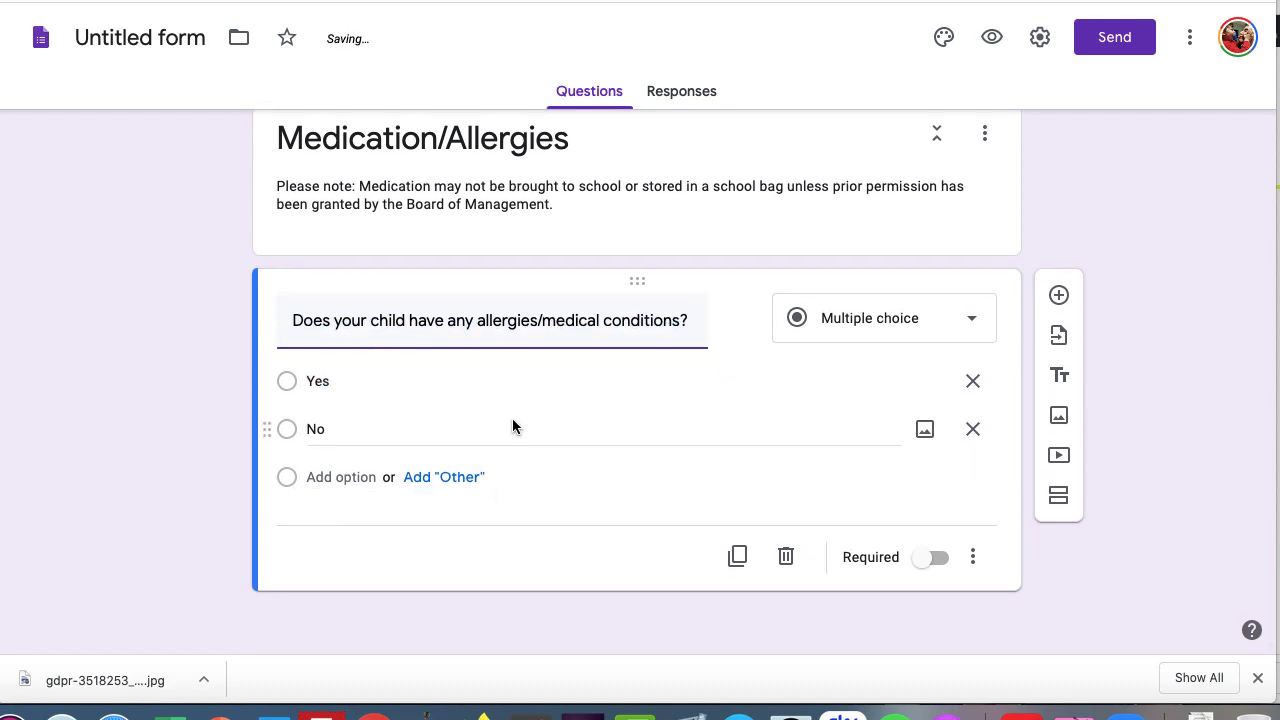
left_click(1057, 497)
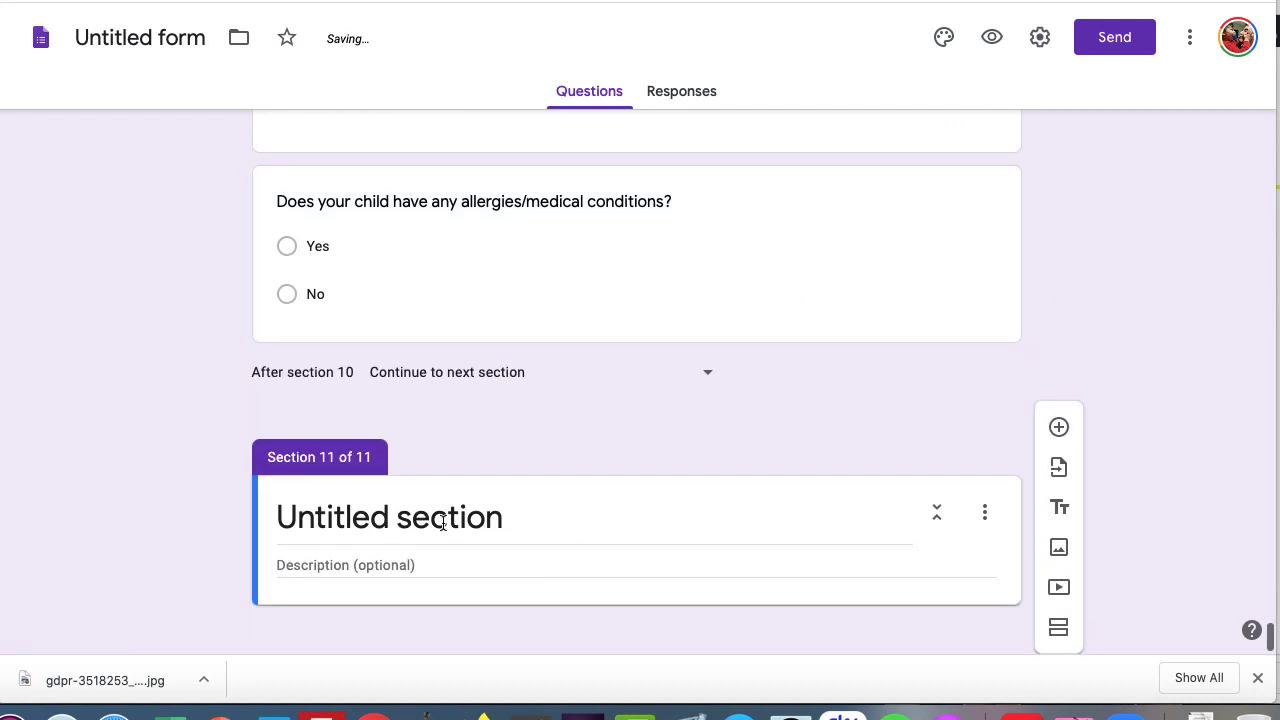
type("Details of t")
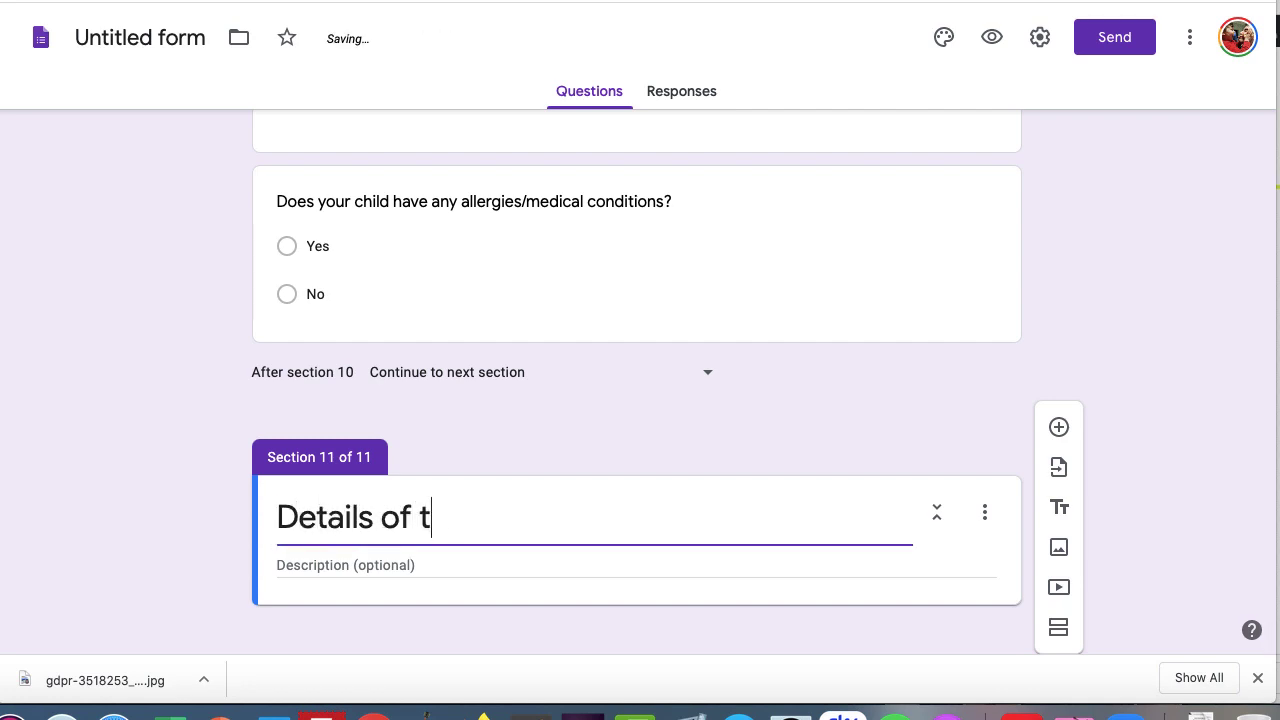
key("BackSpace")
type("Medical")
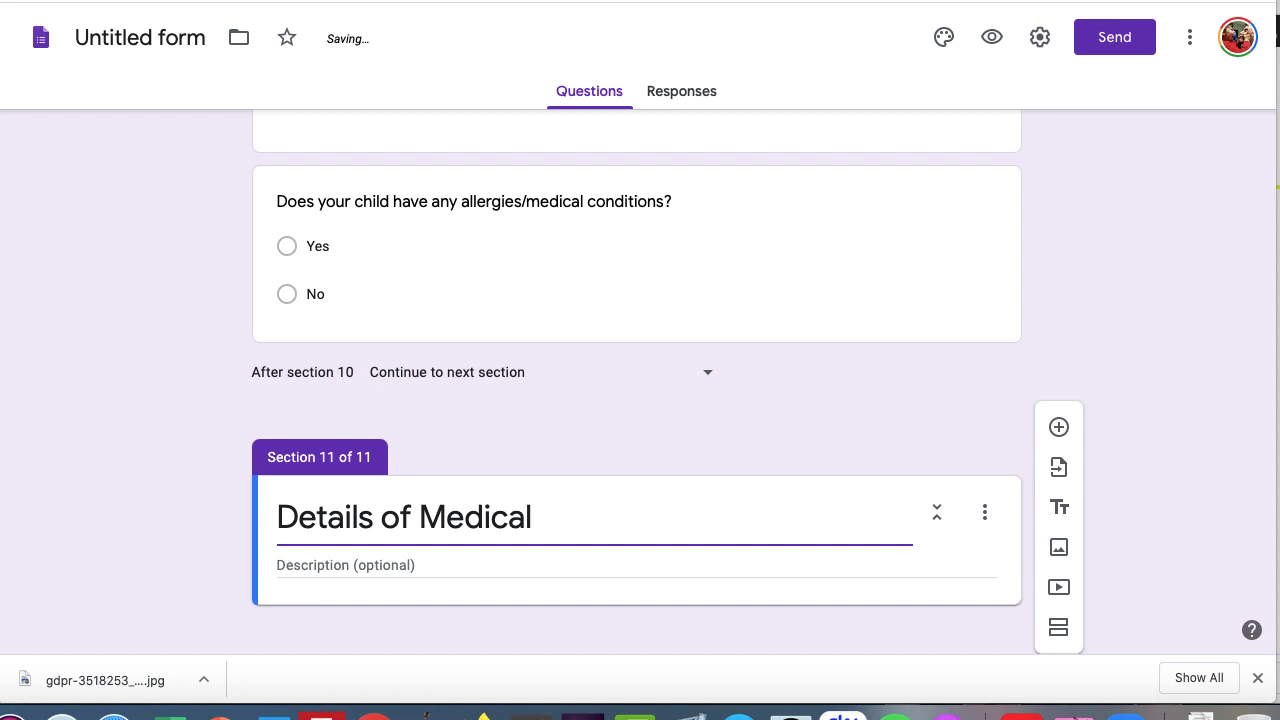
type(" Conditions")
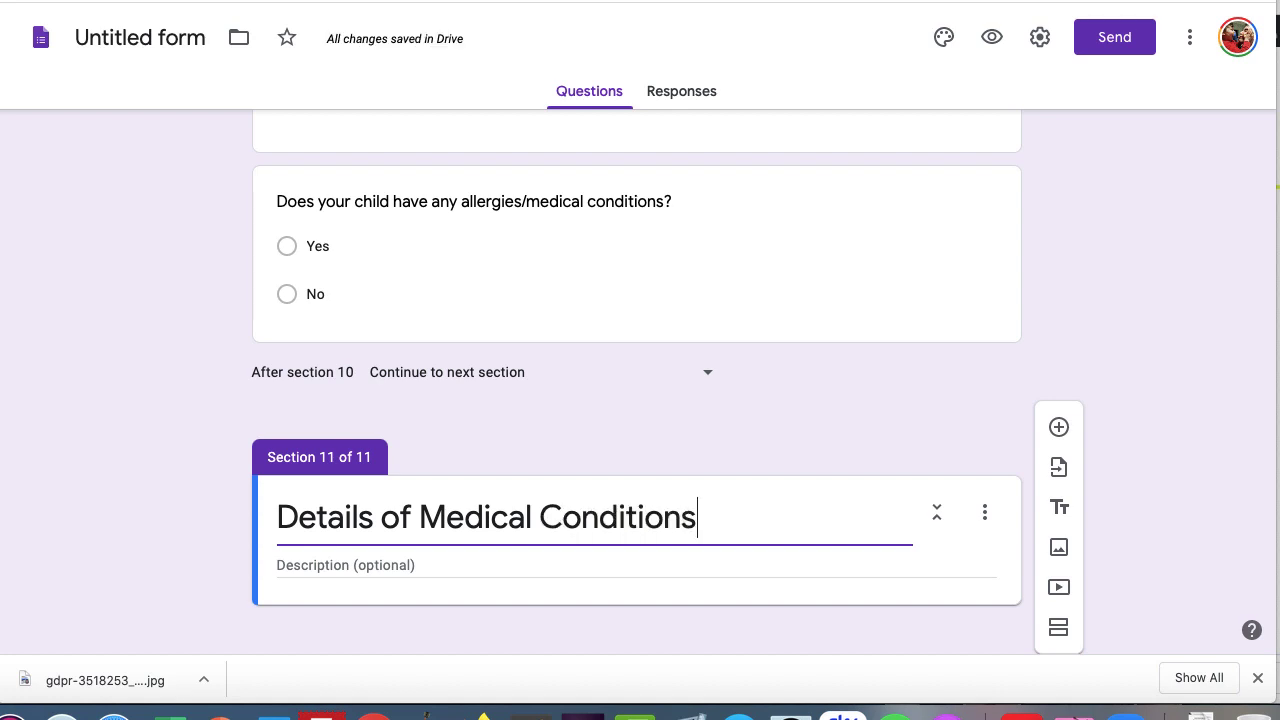
Insert "Allergies / " before "Medical Conditions" in the new section's title
key("alt+Left")
key("alt+Left")
key("alt+Left")
type("Allergie")
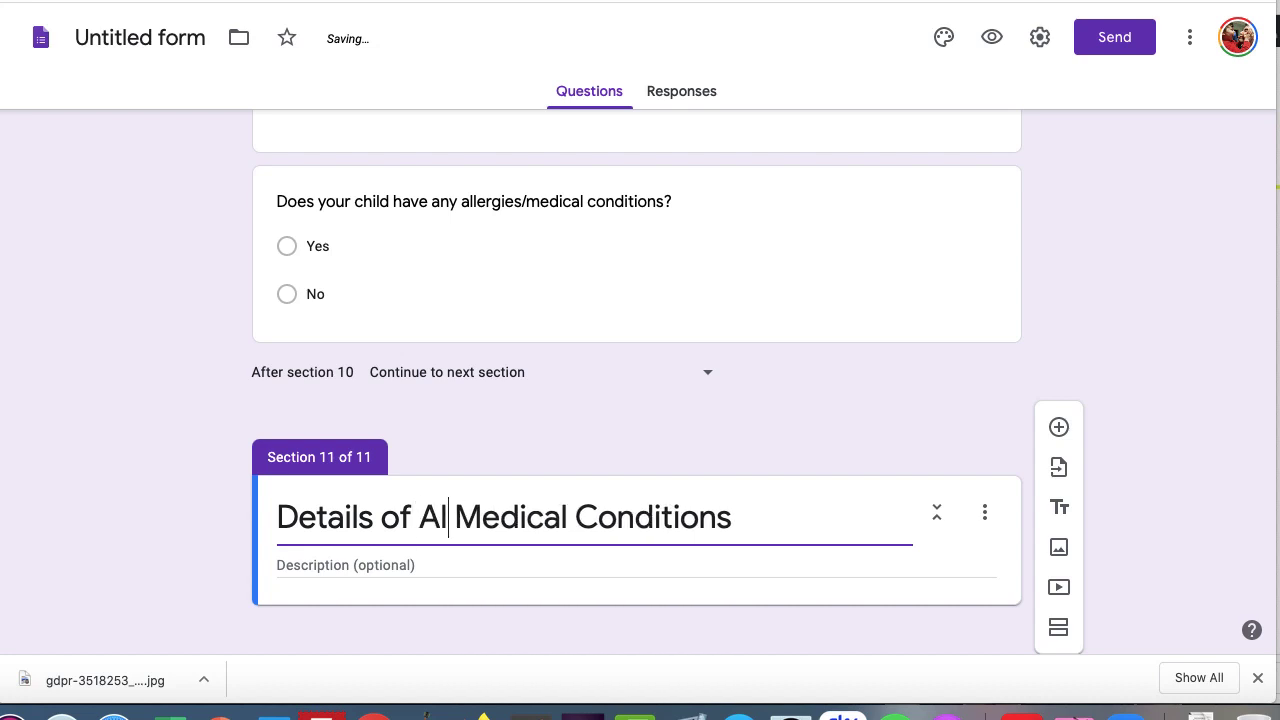
type("s /")
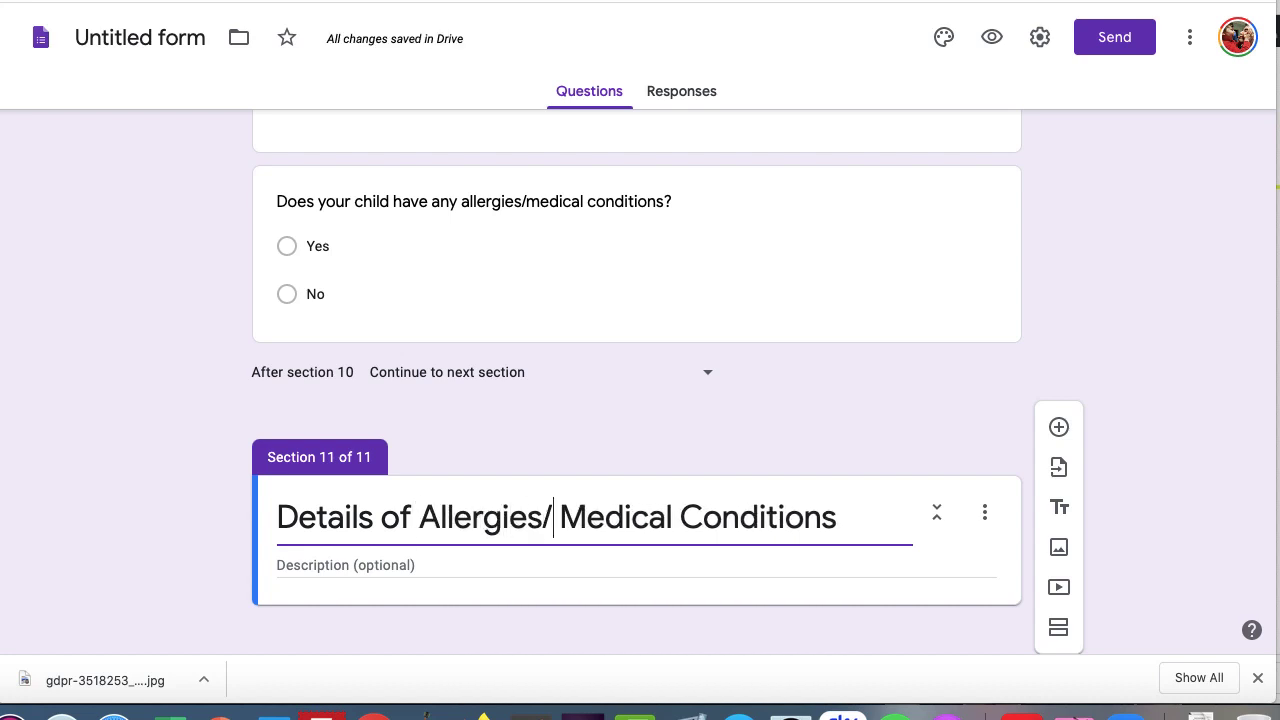
key("Left")
Add a question reading "Please give details below" to the Details of Allergies / Medical Conditions section
scroll(540, 500, "down", 1)
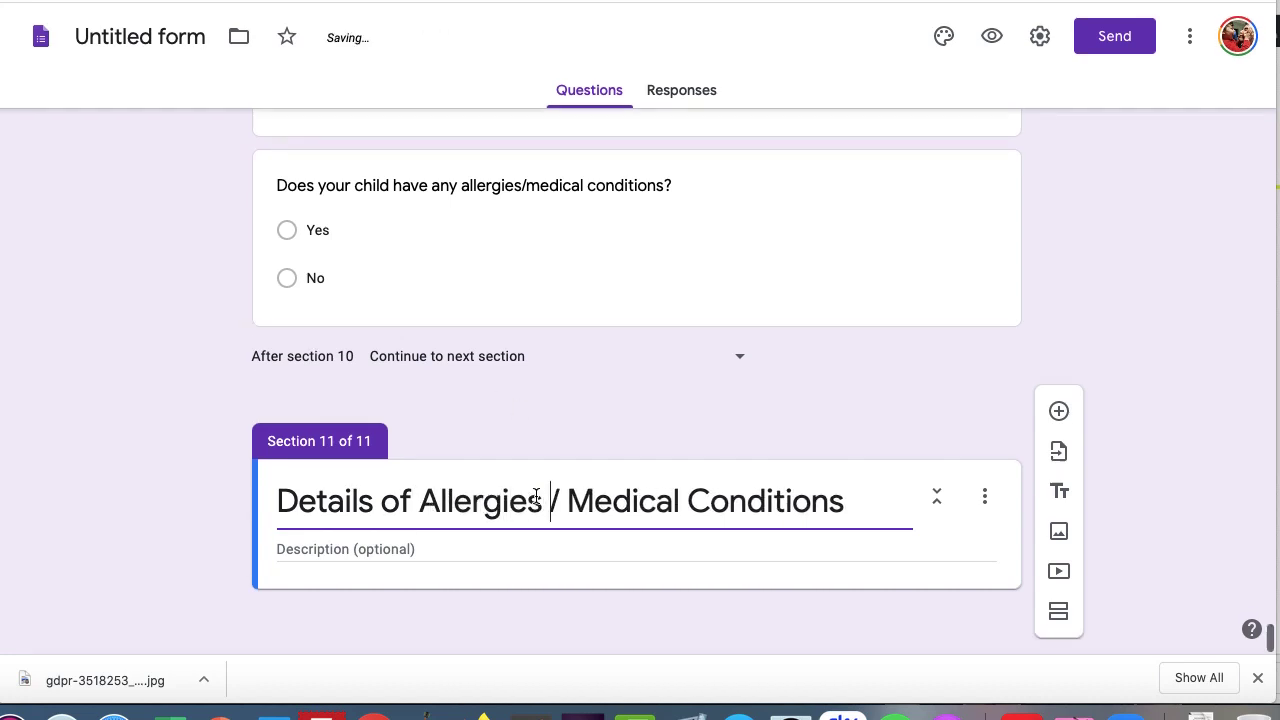
left_click(452, 547)
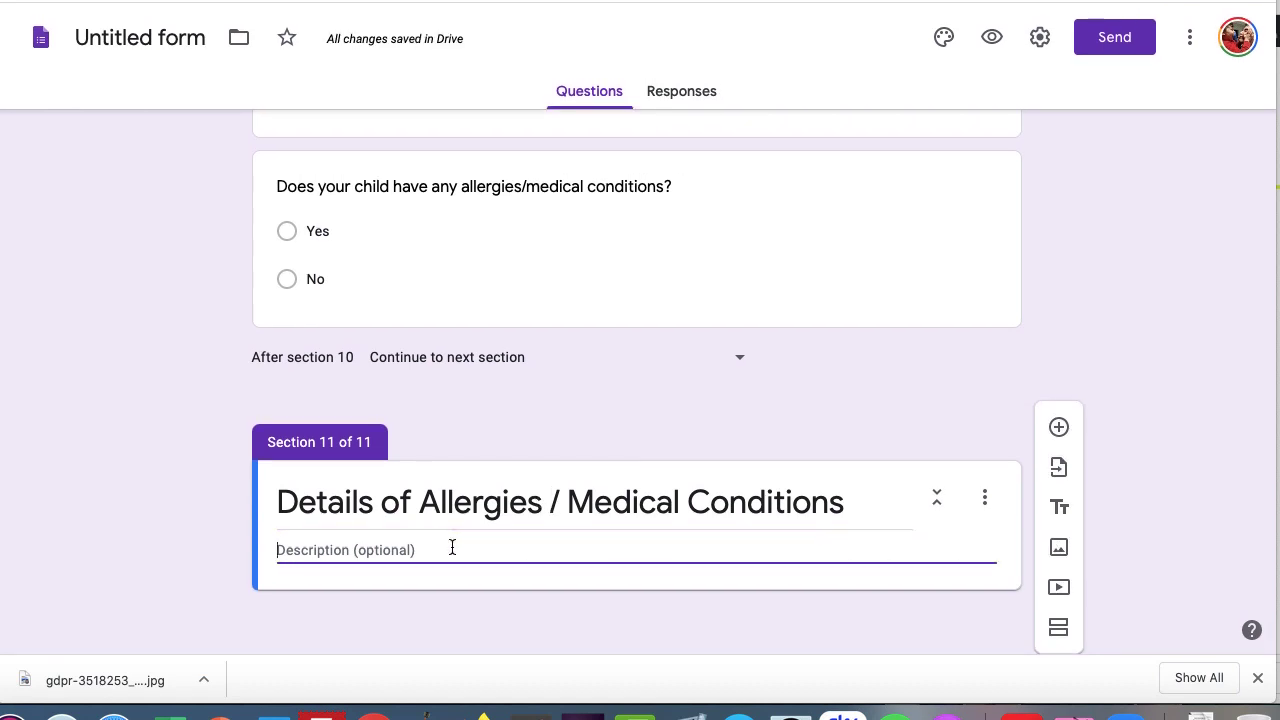
left_click(1059, 427)
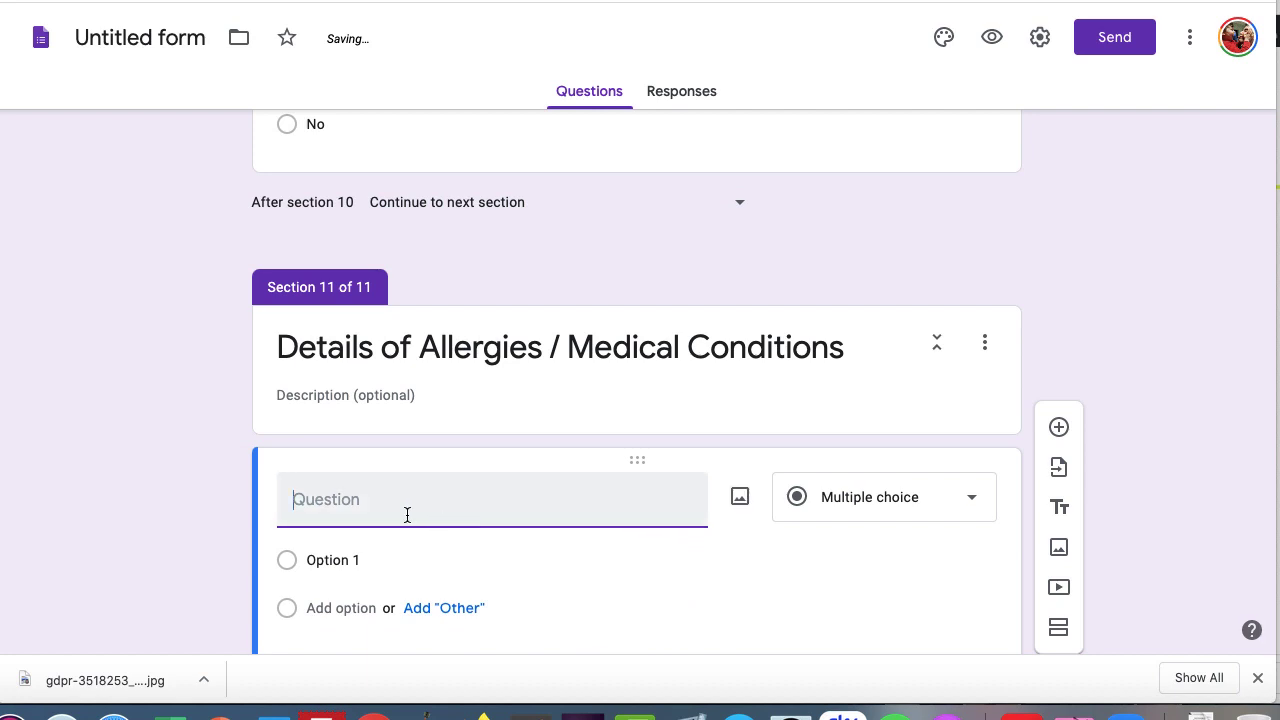
type("P")
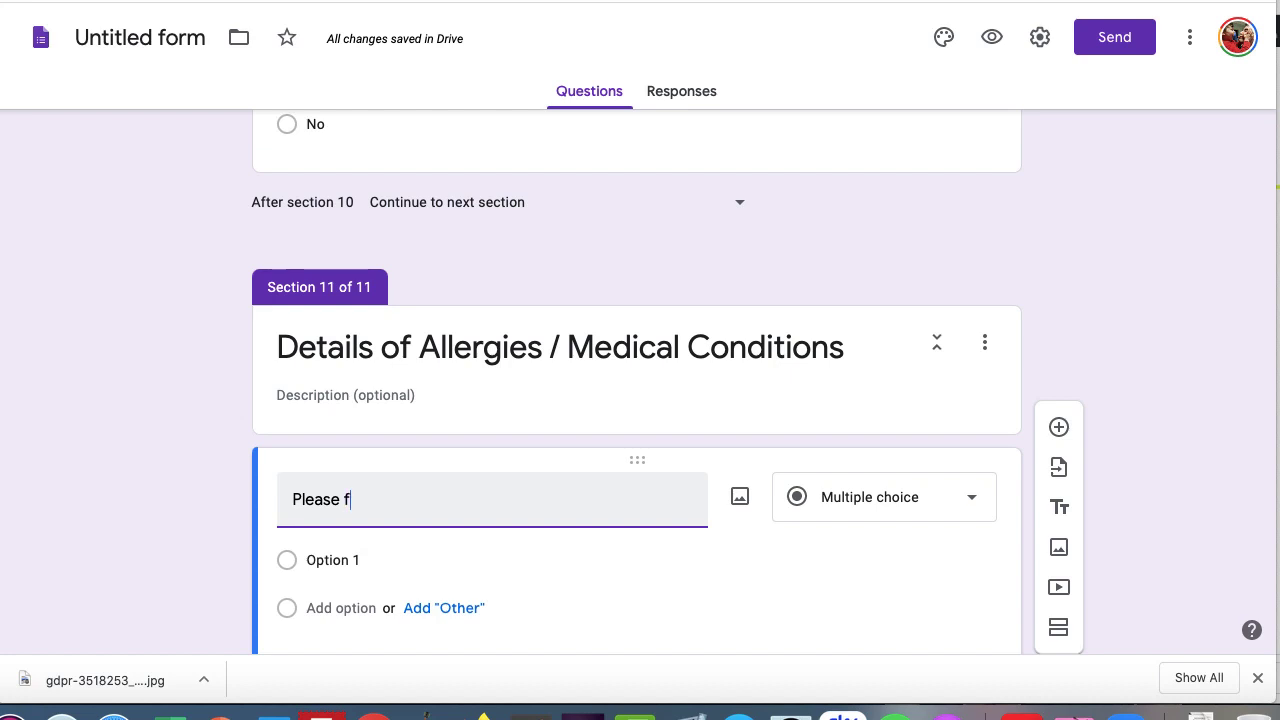
type("lease give detai")
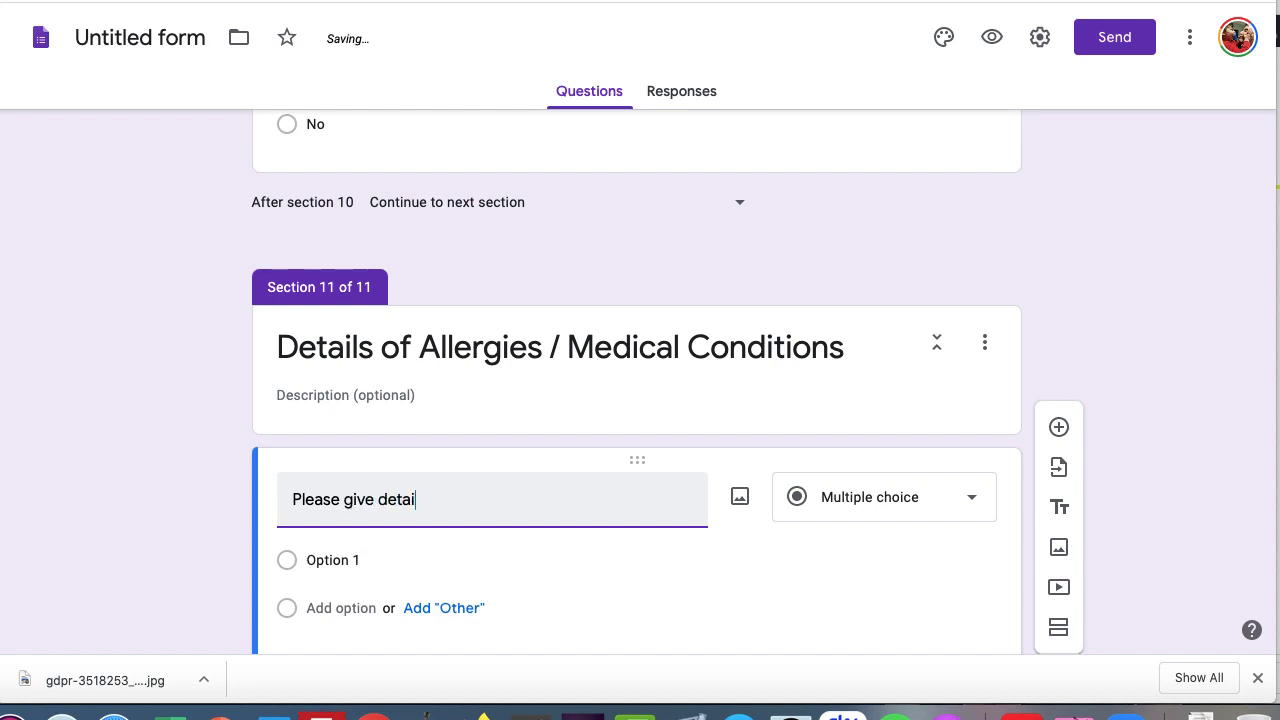
type("ls below")
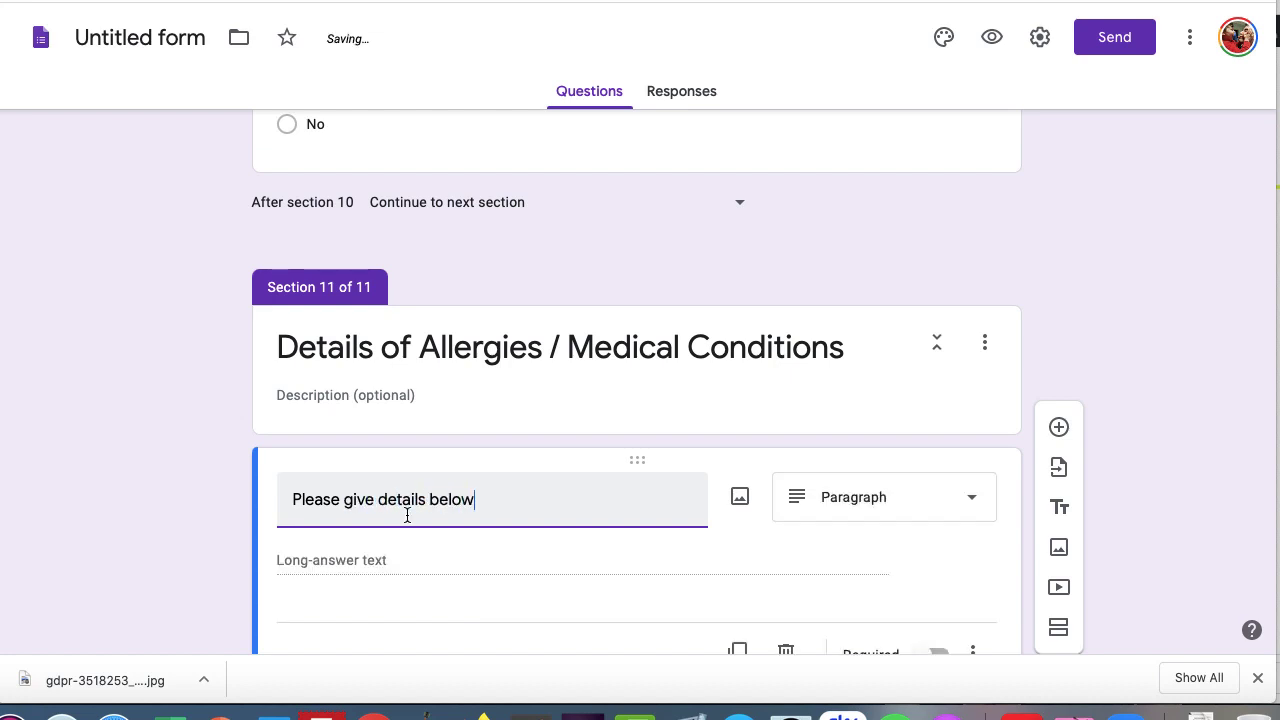
Replace the description of the duplicated Medication/Allergies section with the copied Guardianship, Custody and/or Access Arrangements passage
scroll(477, 565, "down", 1)
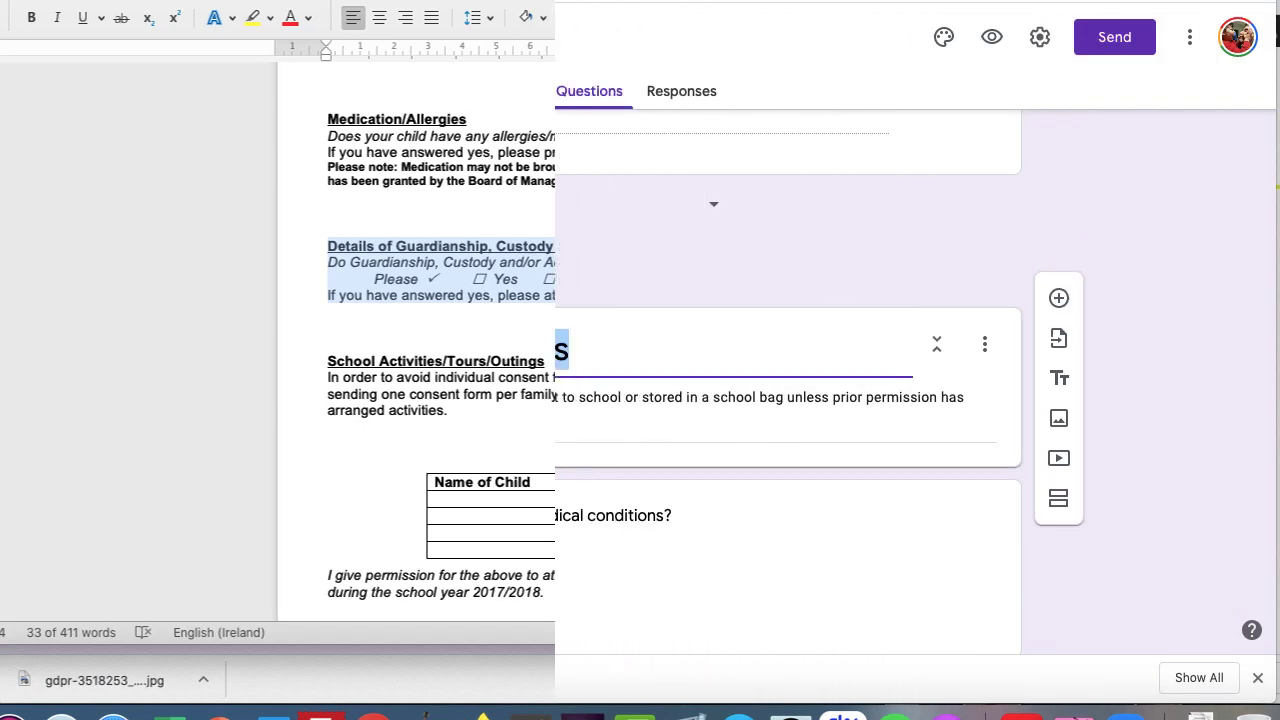
scroll(407, 414, "down", 1)
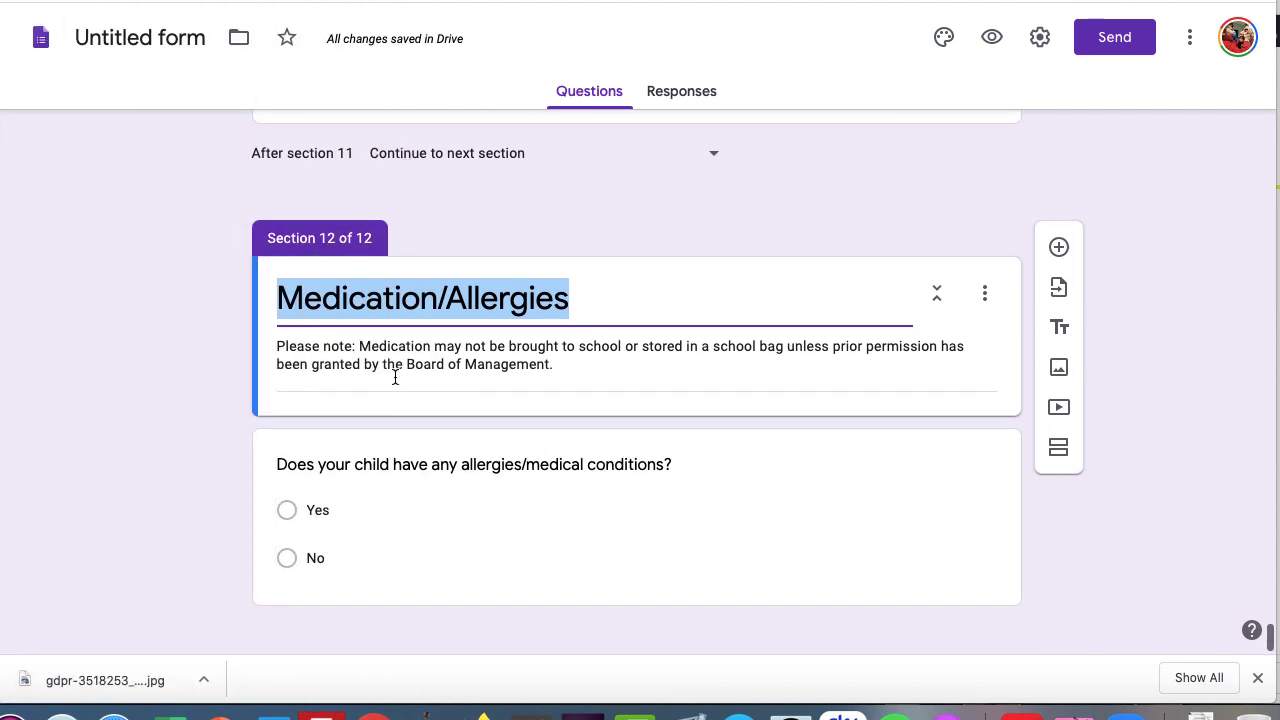
triple_click(392, 368)
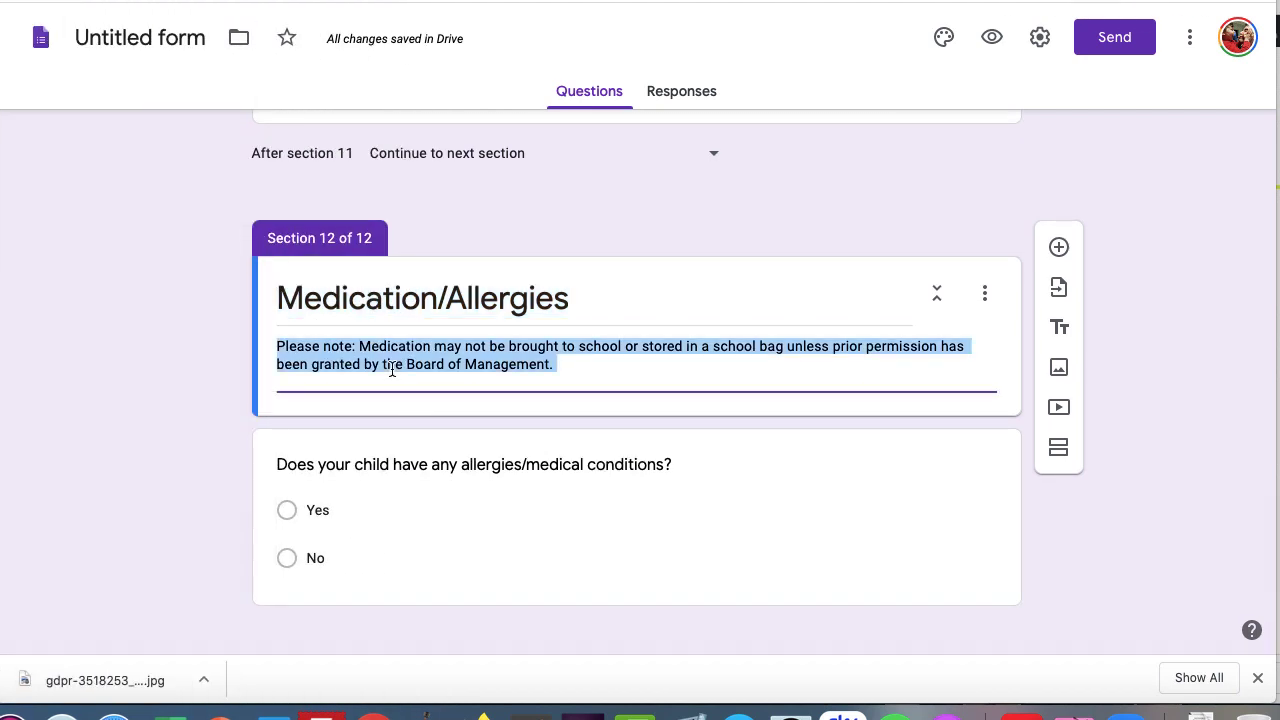
type("Details of Guardianship, Custody and/or Access Arrangements Do Guardianship, Custody and/or Access Arrangements currently apply to your child/ren? \tPlease ☐\t☐ Yes\t☐ No If you have answered yes, please attach supporting documentation.")
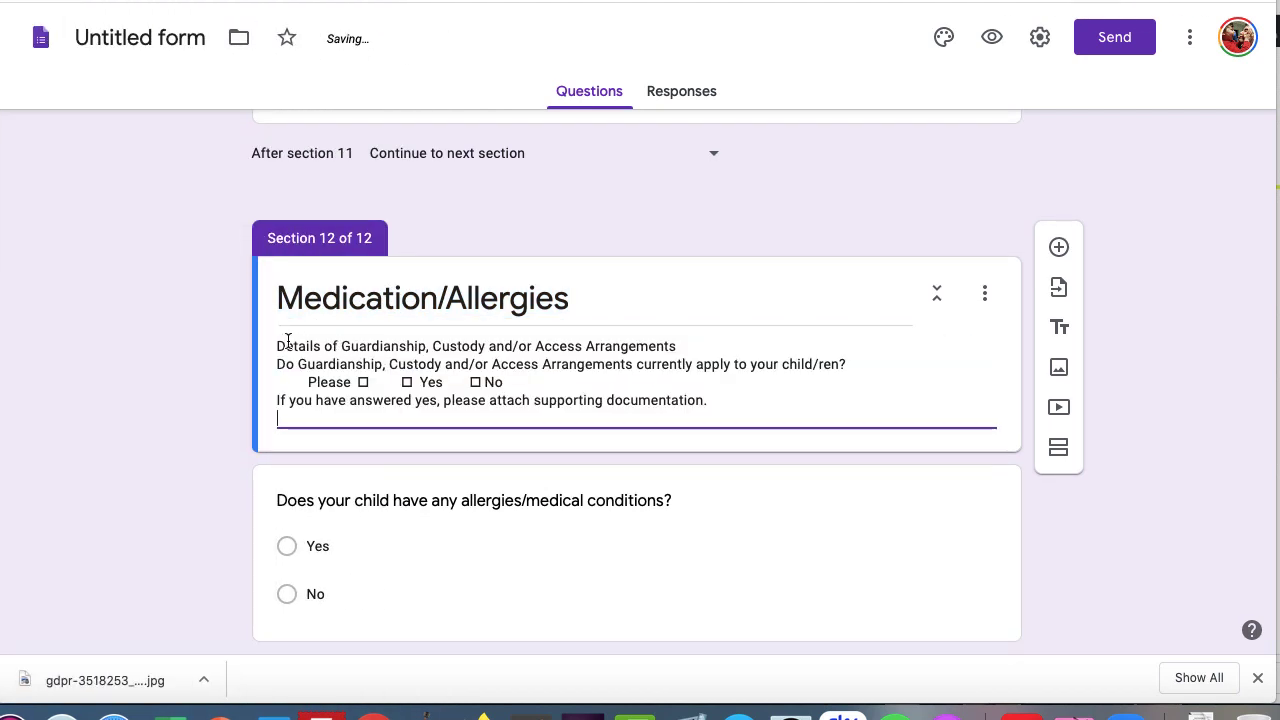
Move the heading "Details of Guardianship, Custody and/or Access Arrangements" from the description into the section title, replacing Medication/Allergies
left_click(287, 343)
key("Left")
key("shift+Down")
key("super+c")
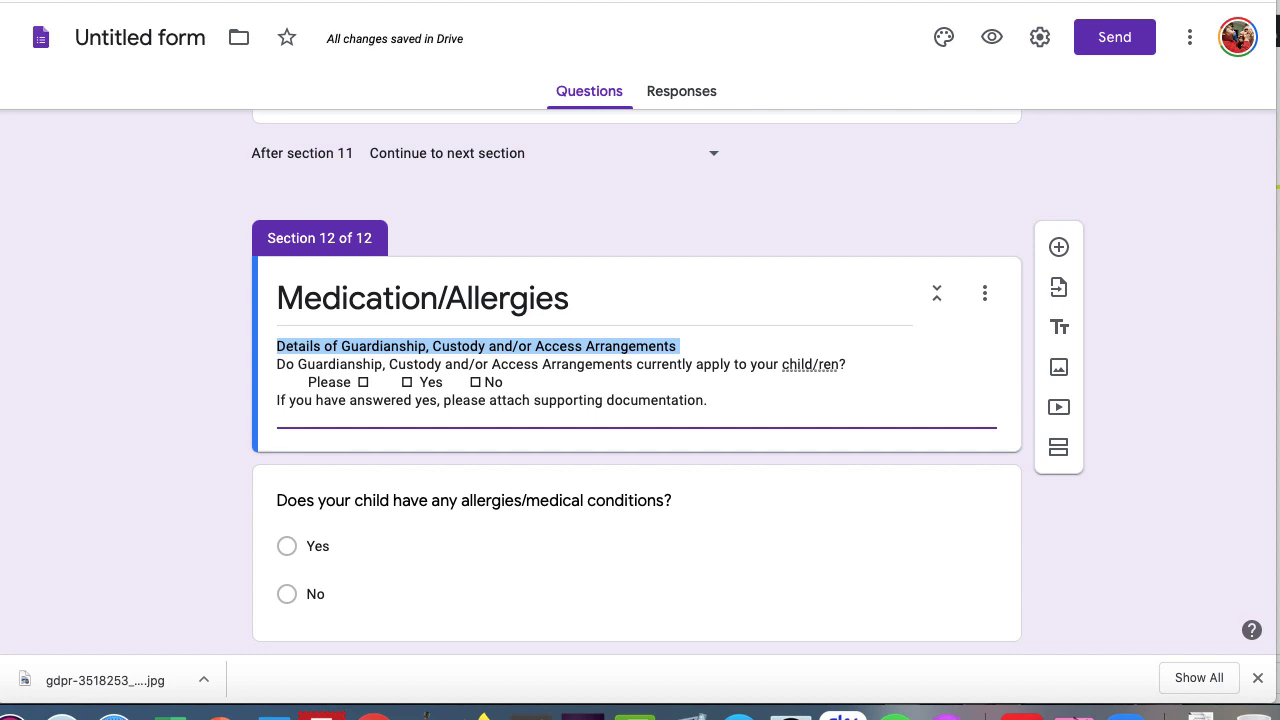
key("BackSpace")
triple_click(335, 298)
key("super+v")
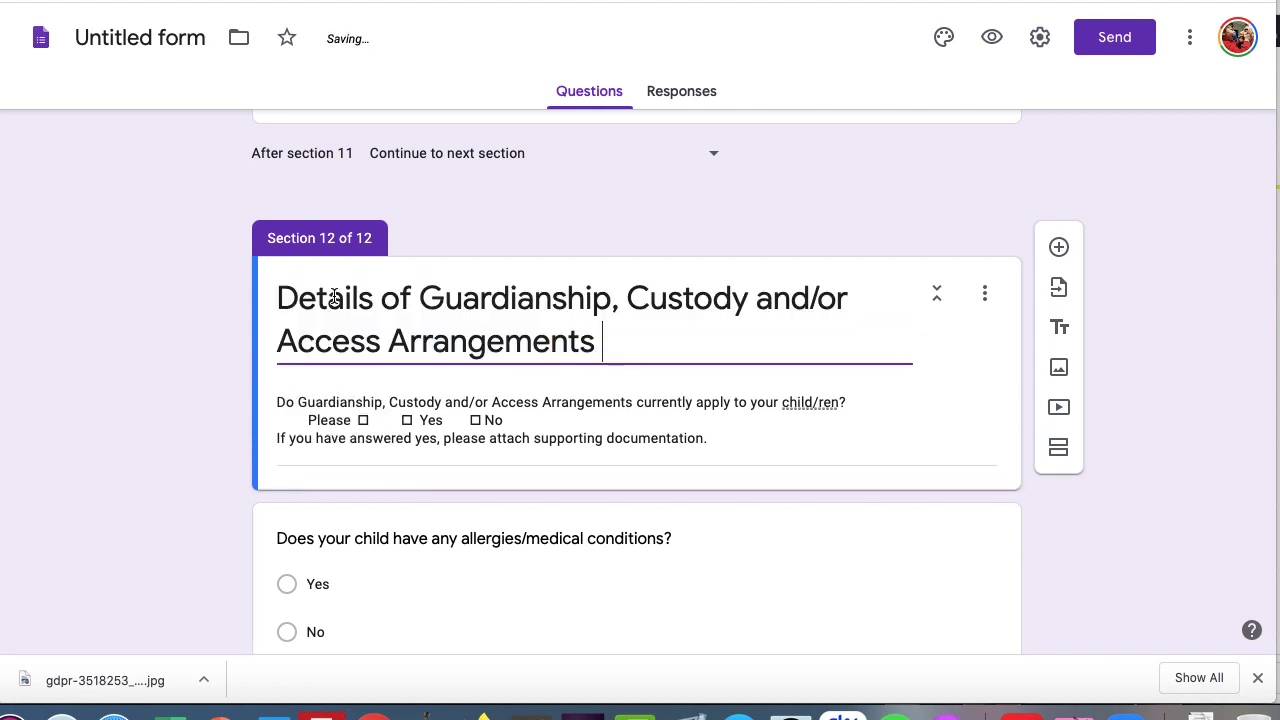
Copy the guardianship question from the section description, and clear it and the remaining Yes/No and supporting documentation lines
left_click(340, 407)
key("super+a")
key("Up")
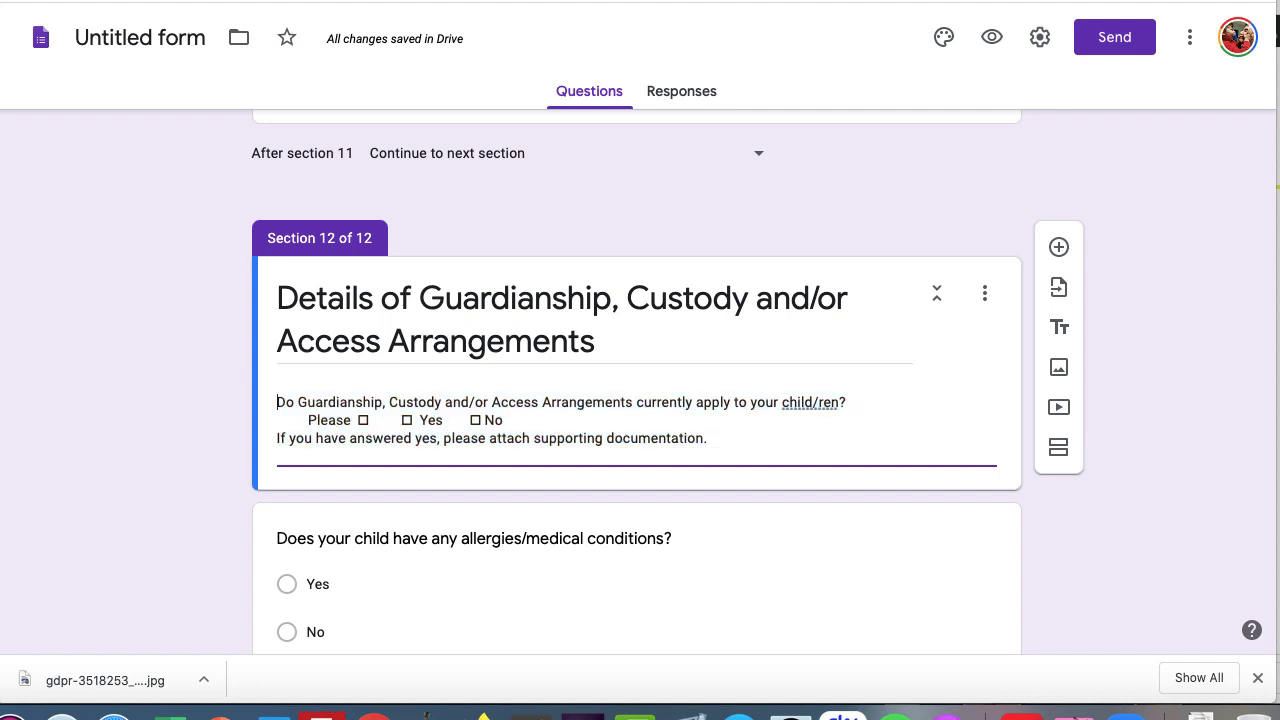
key("super+shift+Right")
key("super+c")
key("BackSpace")
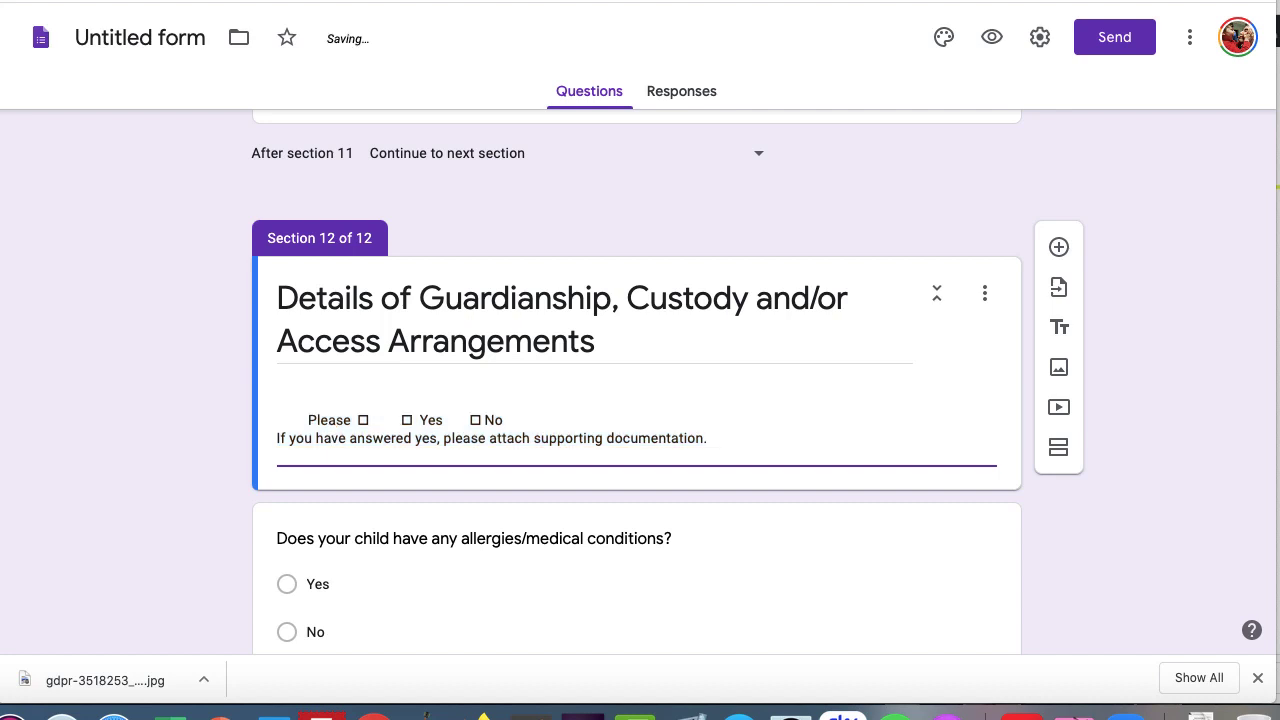
key("shift+Down")
key("shift+Down")
key("BackSpace")
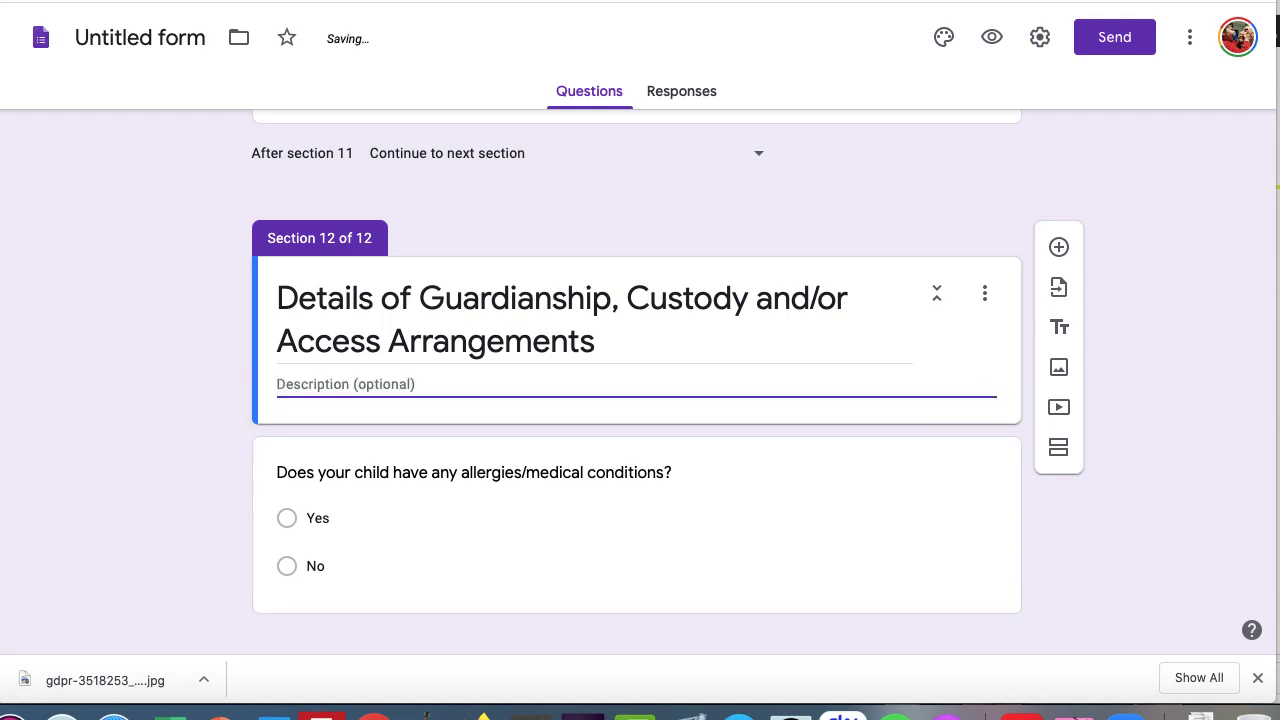
Replace the duplicated allergies question's text with the copied guardianship question and add a new section after it
left_click(449, 484)
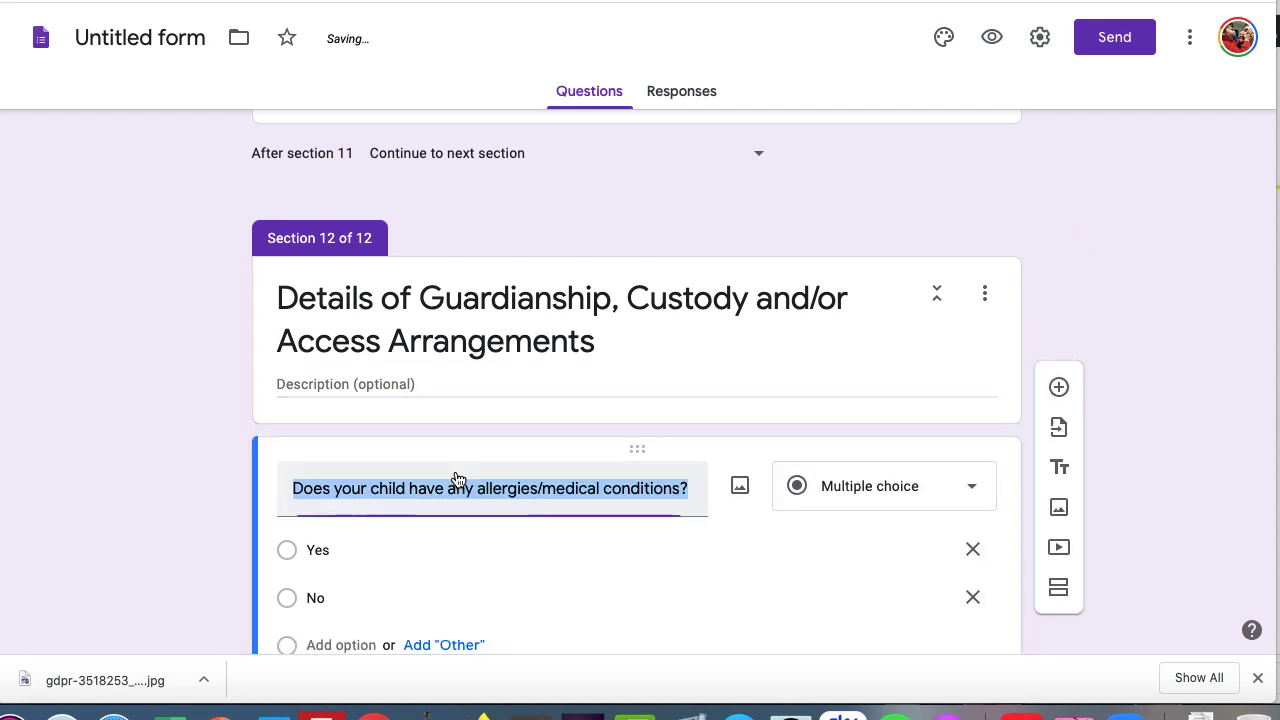
key("super+v")
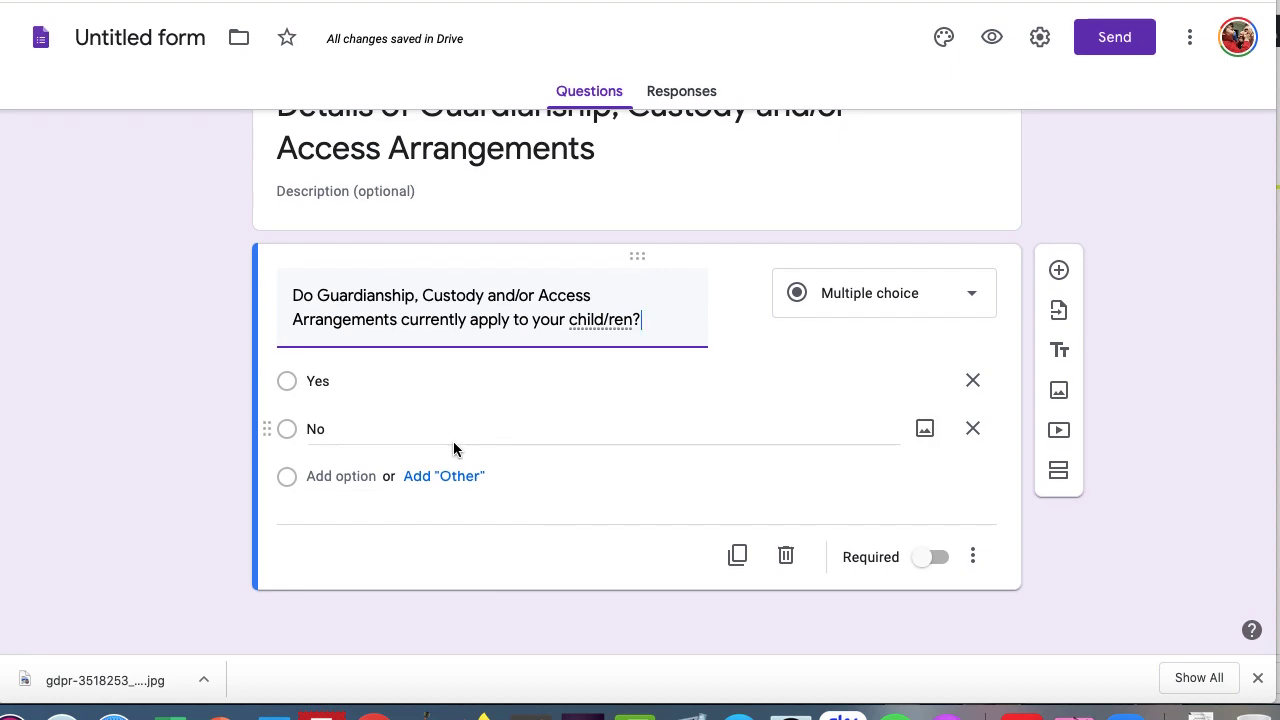
left_click(1058, 474)
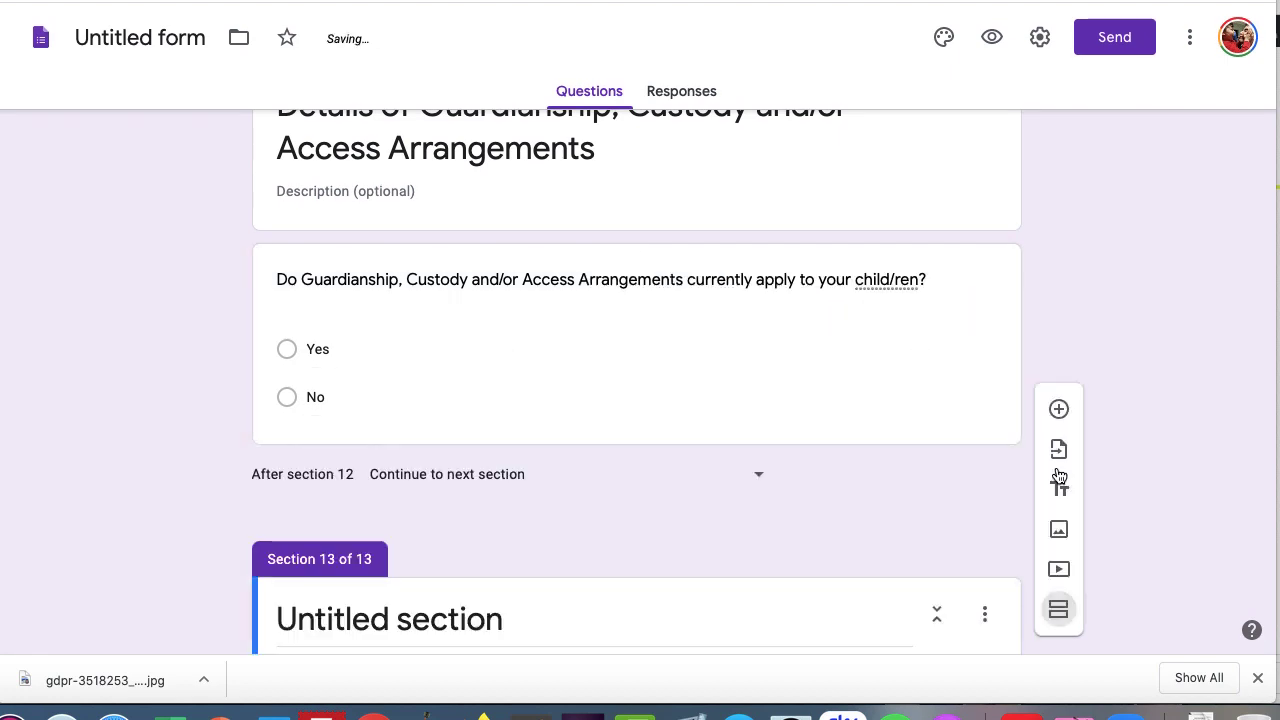
left_click(426, 620)
key("ctrl+v")
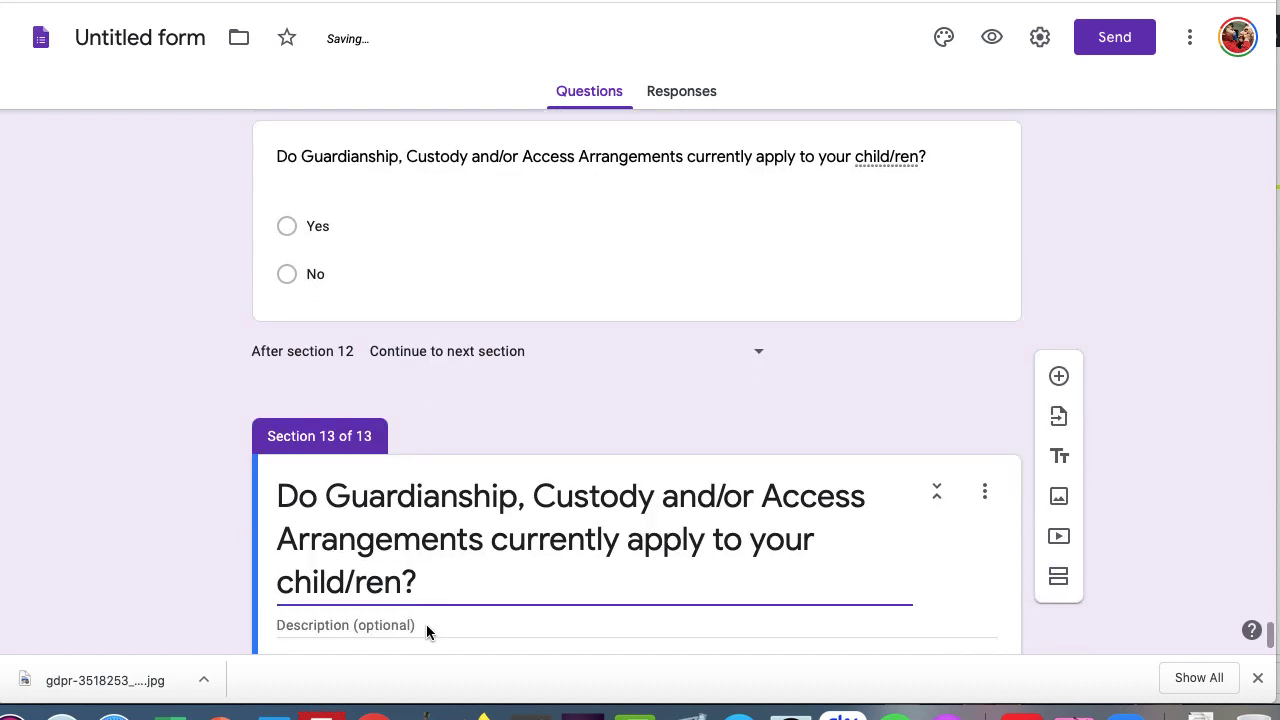
key("shift+Up")
key("shift+Up")
key("shift+Up")
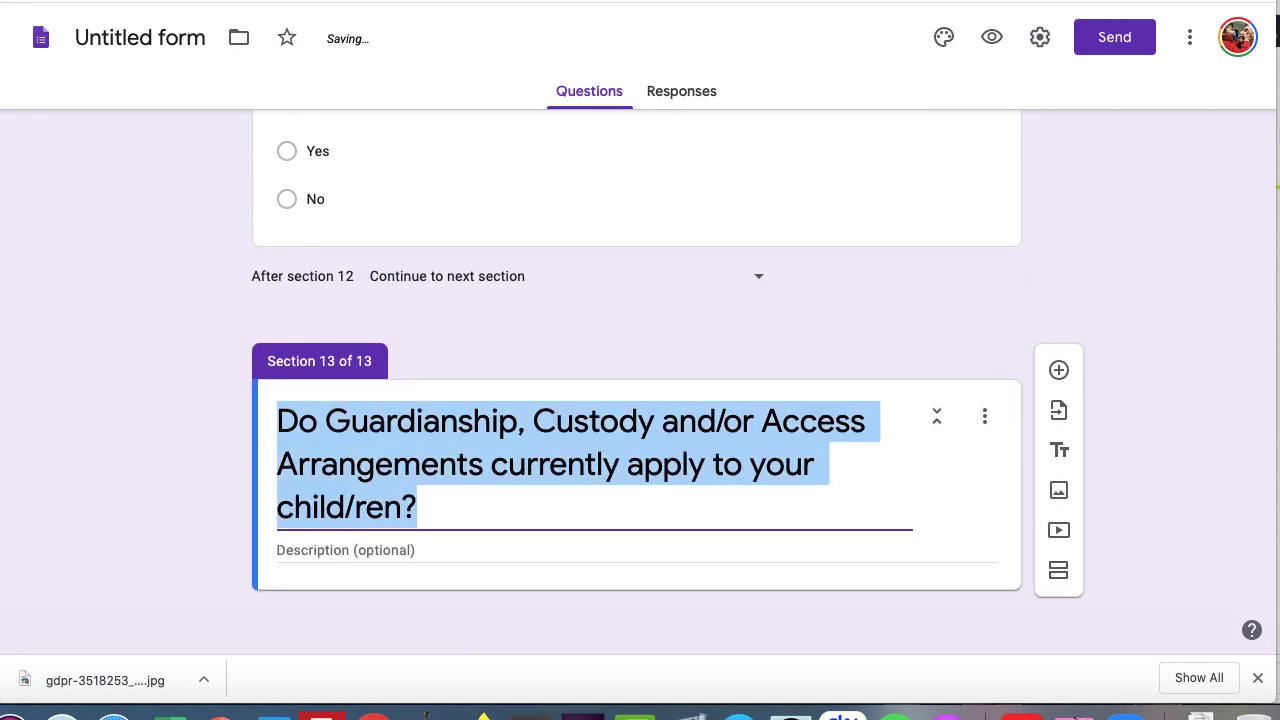
key("ctrl+x")
left_click(369, 522)
key("ctrl+v")
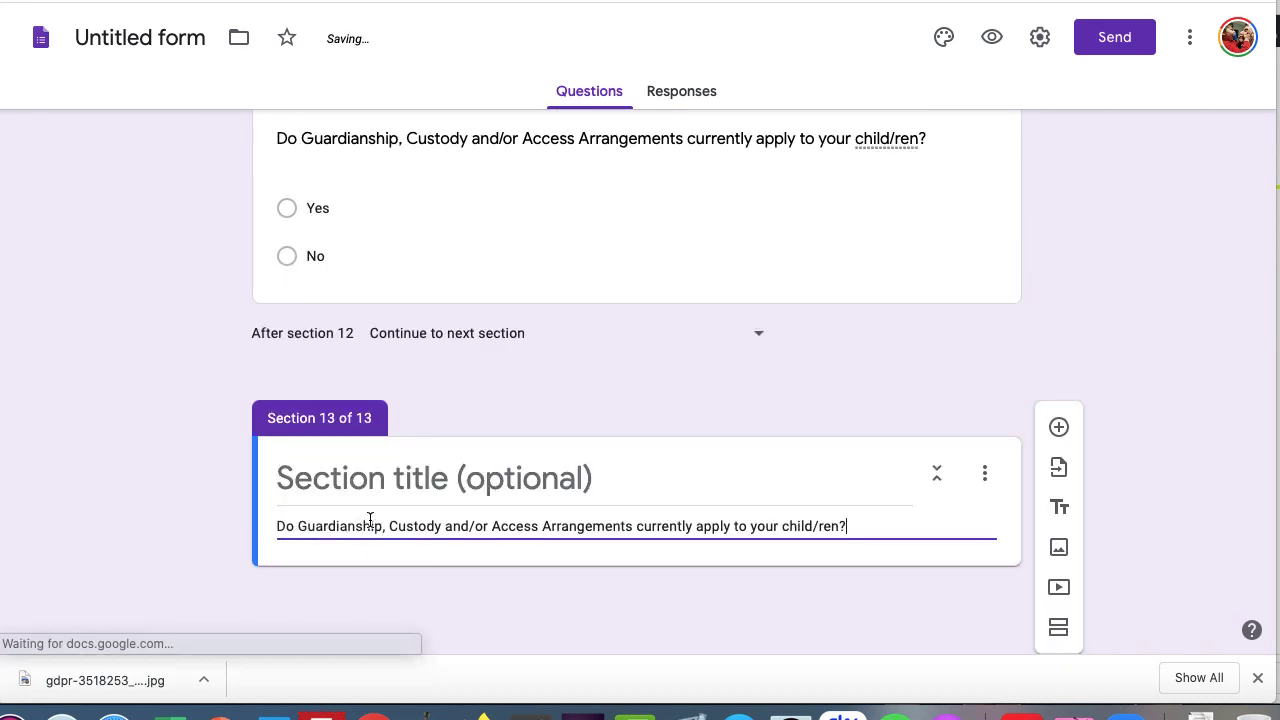
key("ctrl+a")
key("ctrl+x")
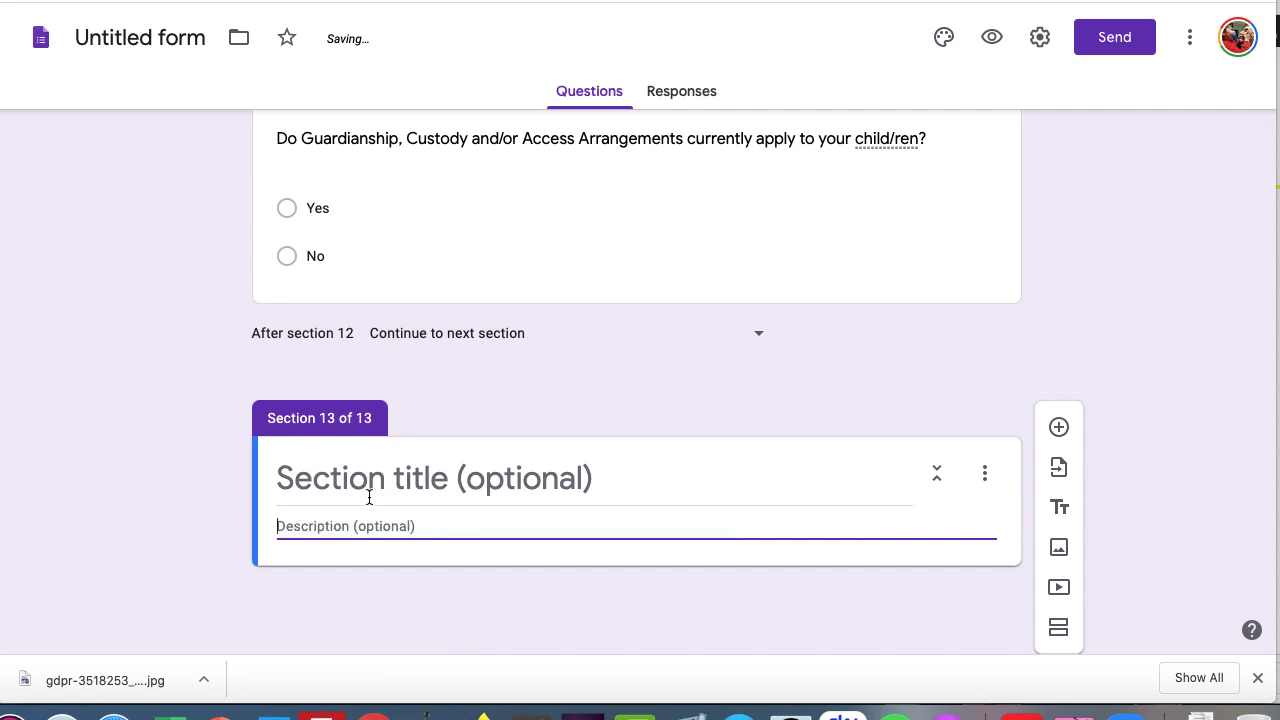
Title section 13 "Attach Details"
left_click(369, 483)
type("Attach")
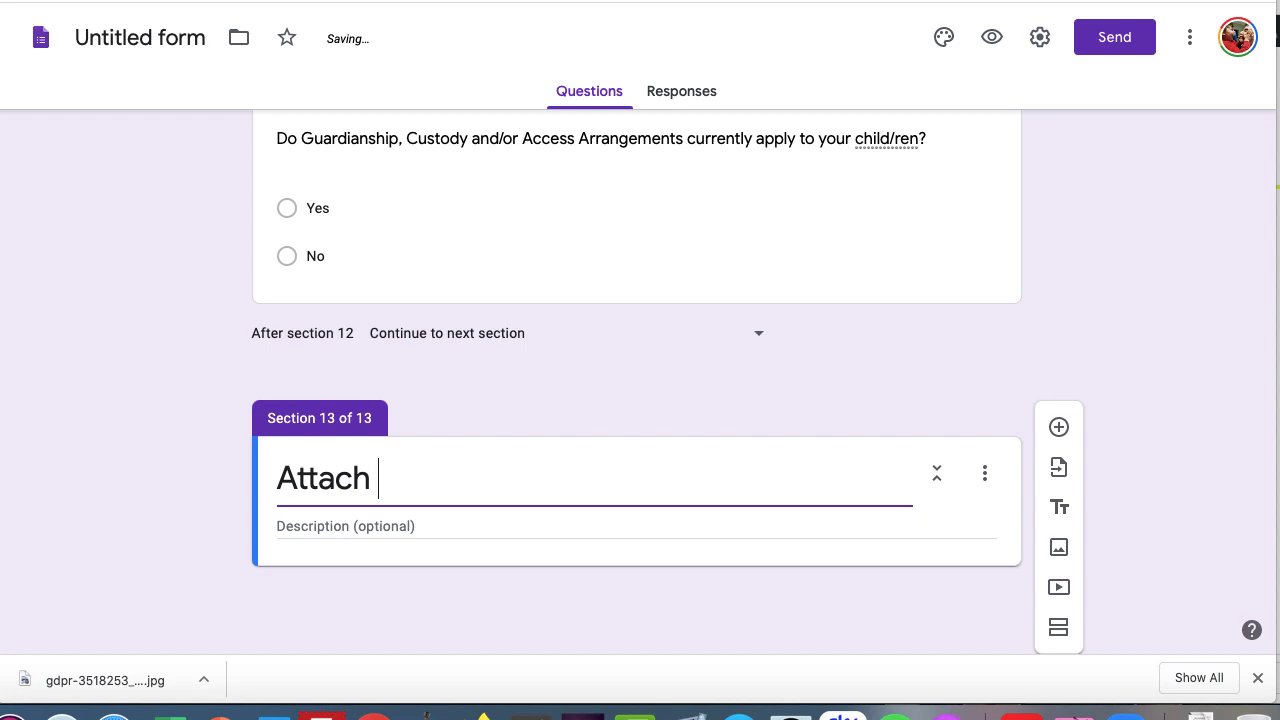
type(" Details")
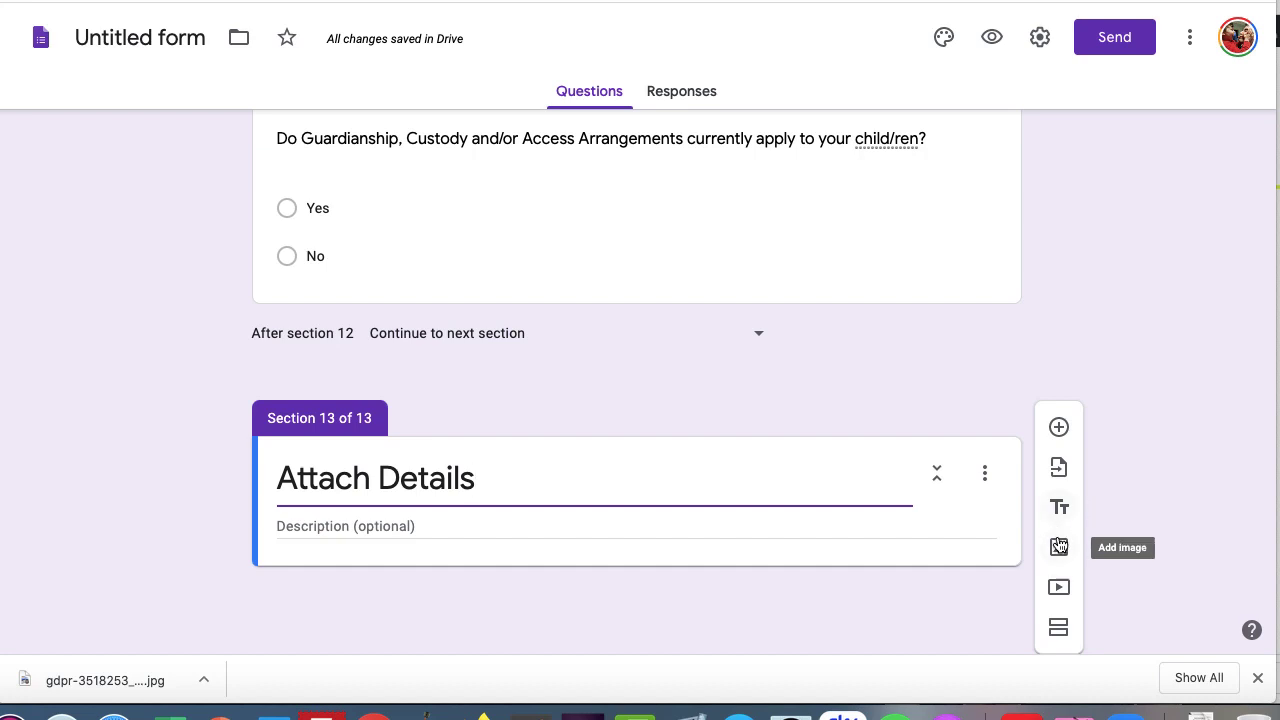
Add a file upload question reading "Please upload supporting documentation" to the Attach Details section
left_click(1058, 427)
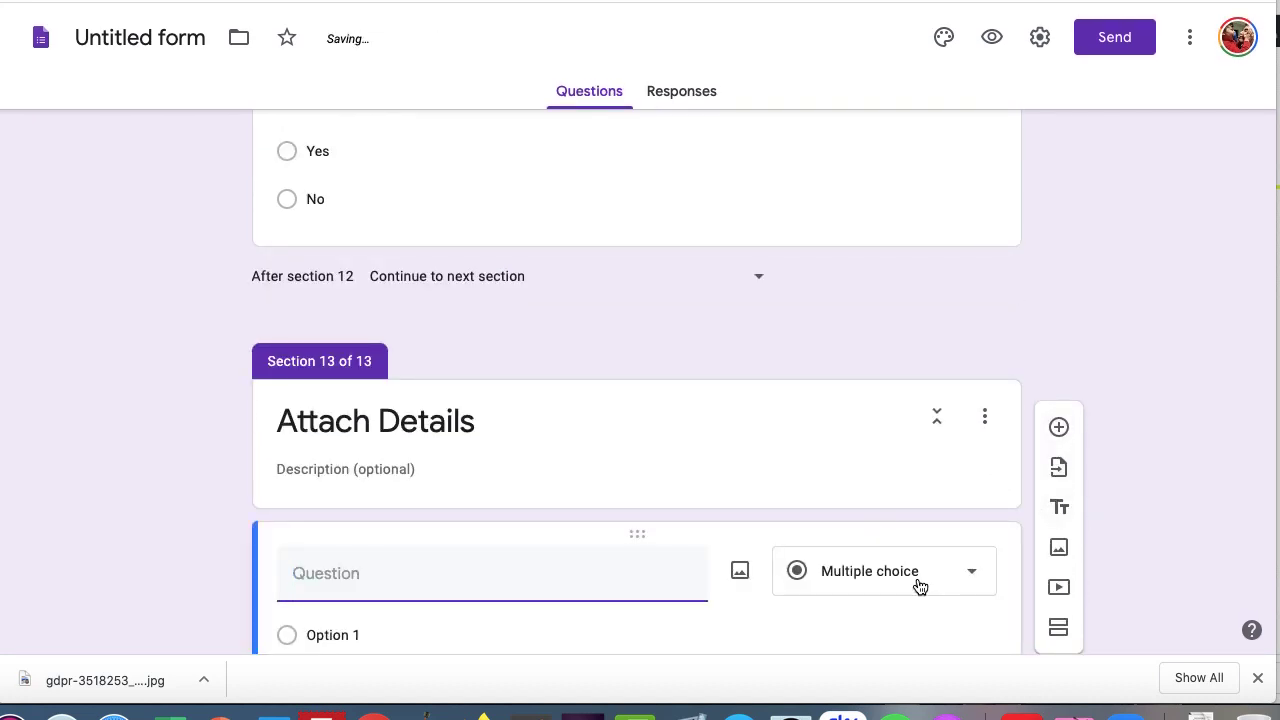
scroll(917, 586, "down", 3)
left_click(957, 398)
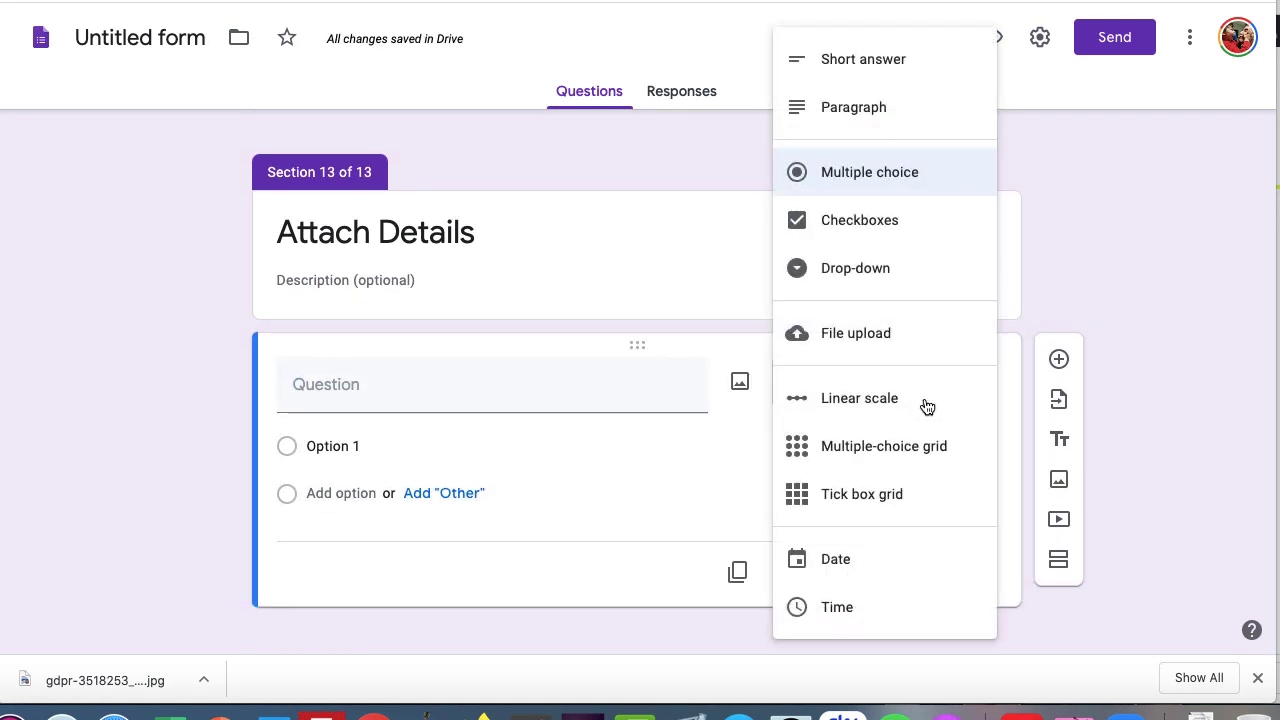
left_click(848, 331)
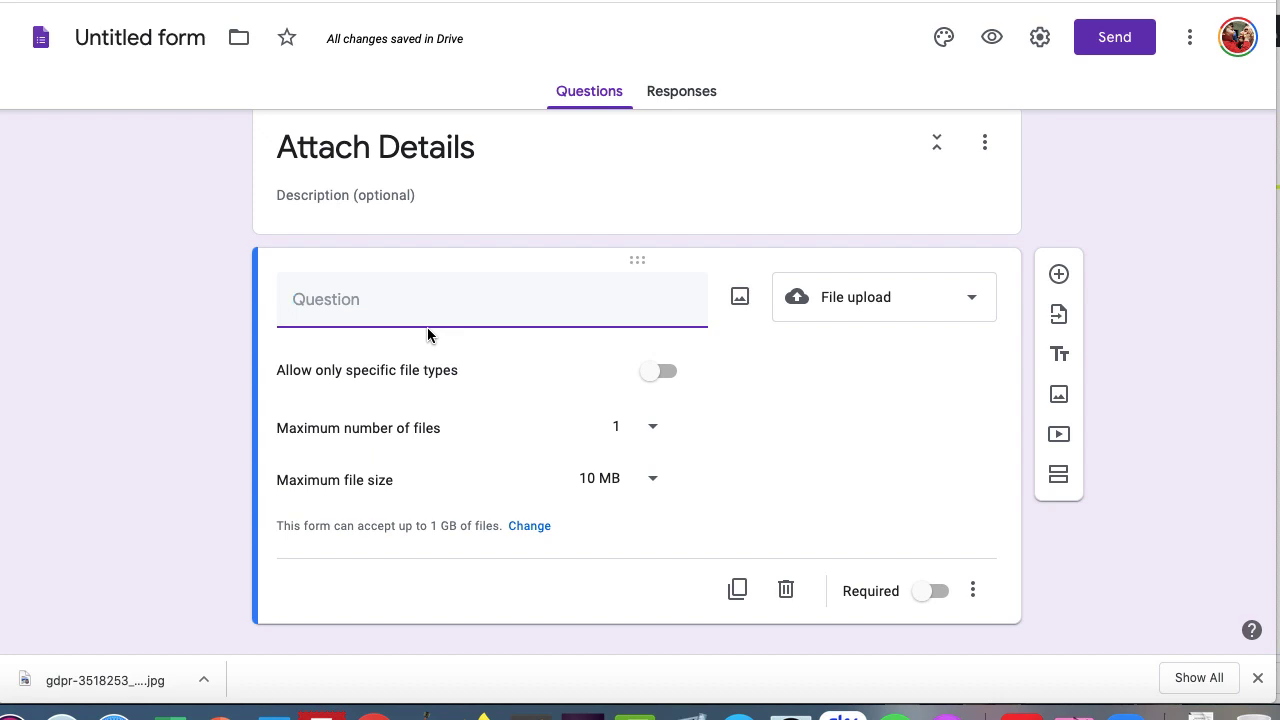
type("Ple")
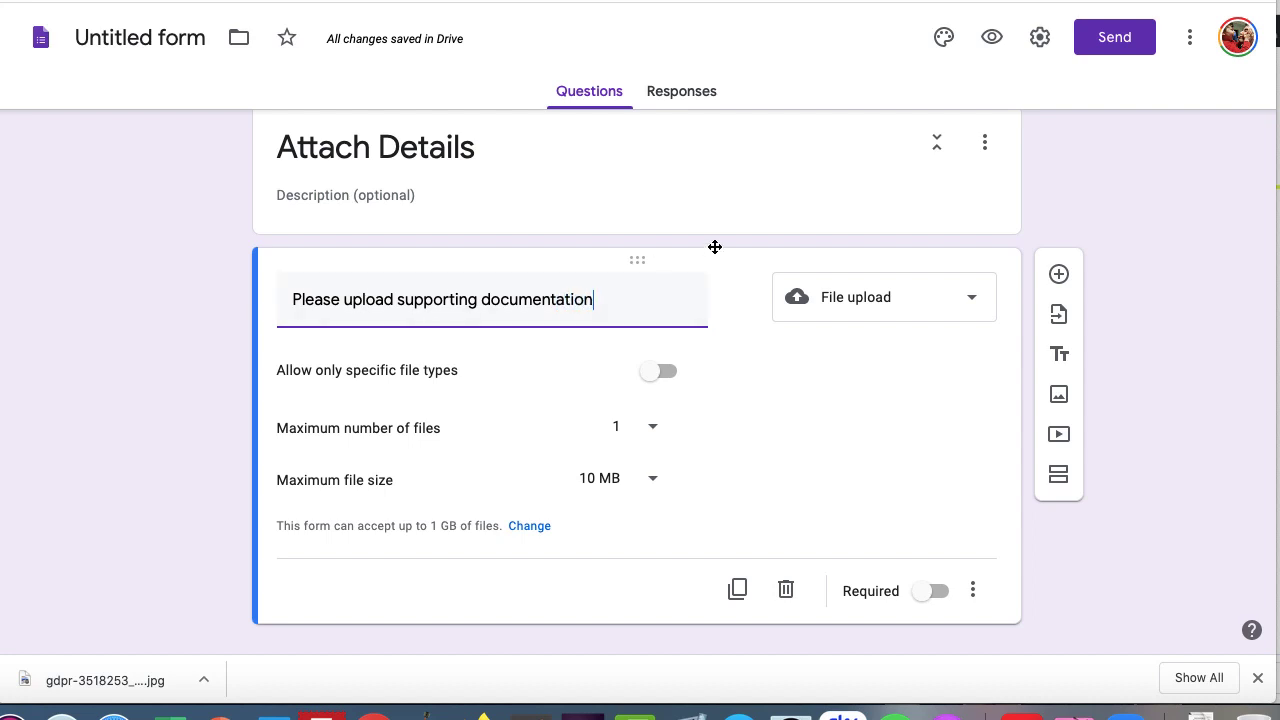
Restrict the upload question to specific file types: Document, PDF and Image
left_click(660, 376)
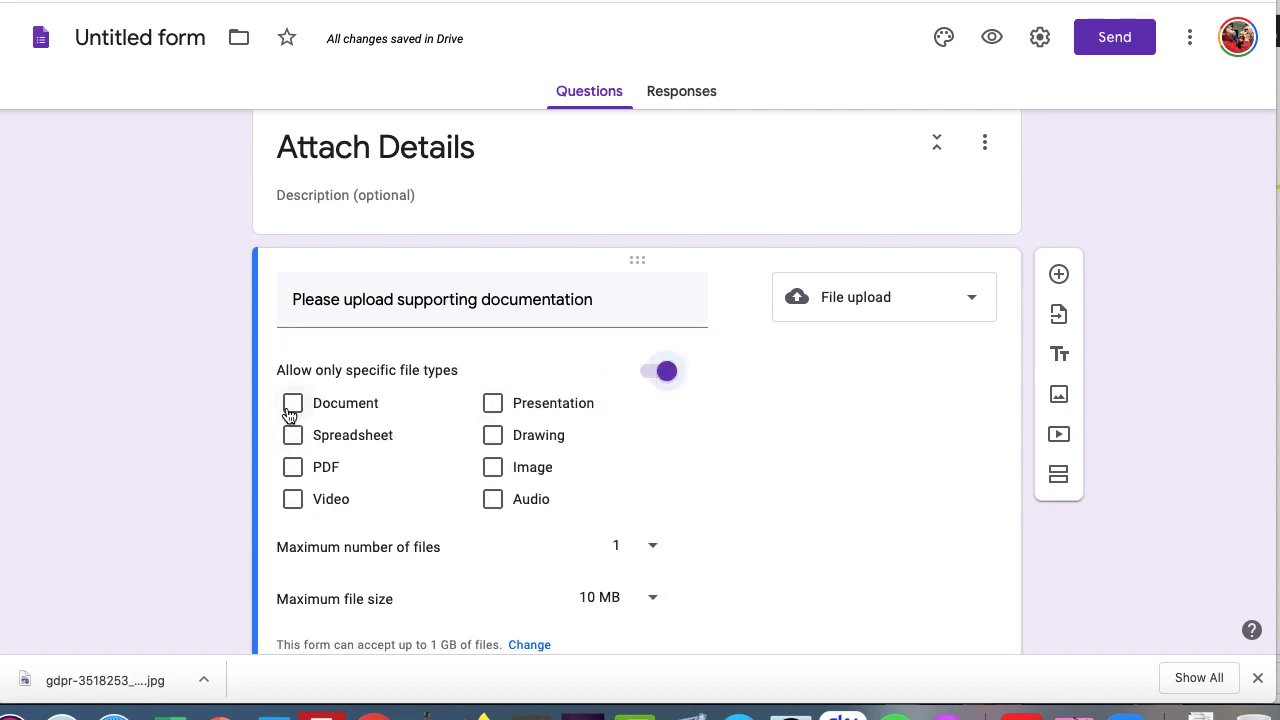
left_click(290, 408)
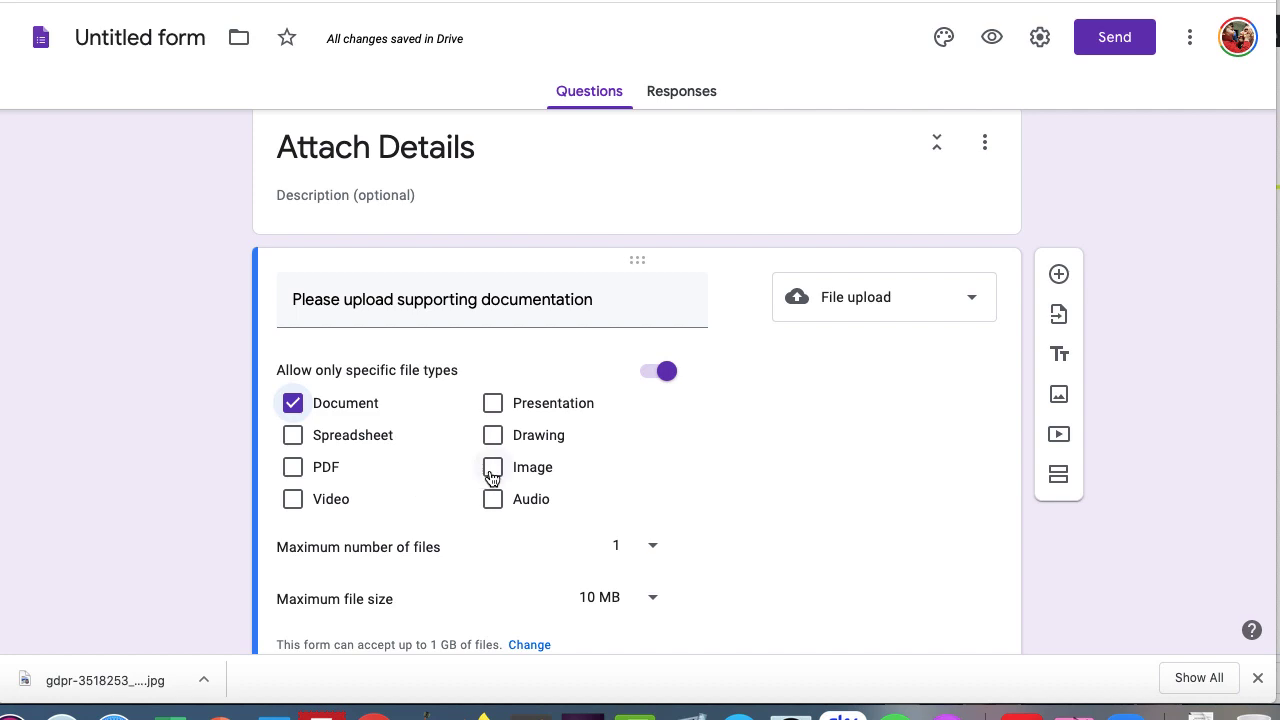
left_click(297, 474)
left_click(493, 472)
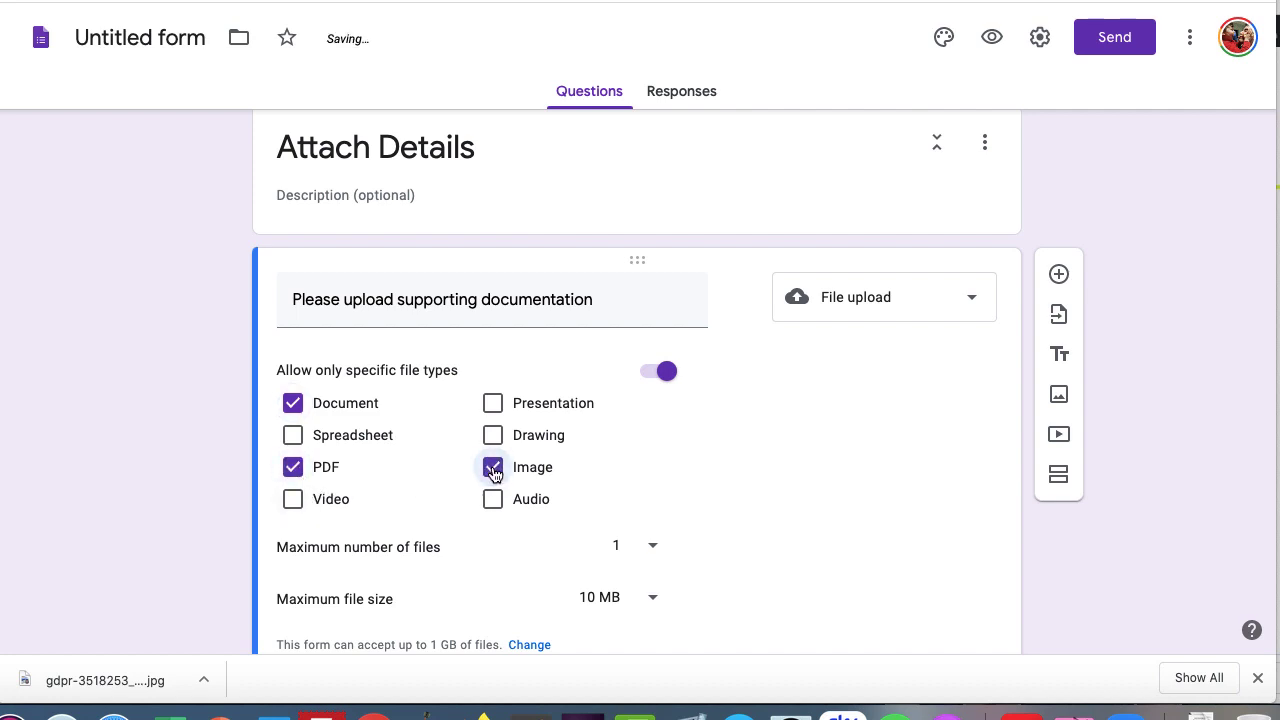
Set the upload question's maximum number of files to 5
scroll(449, 517, "down", 2)
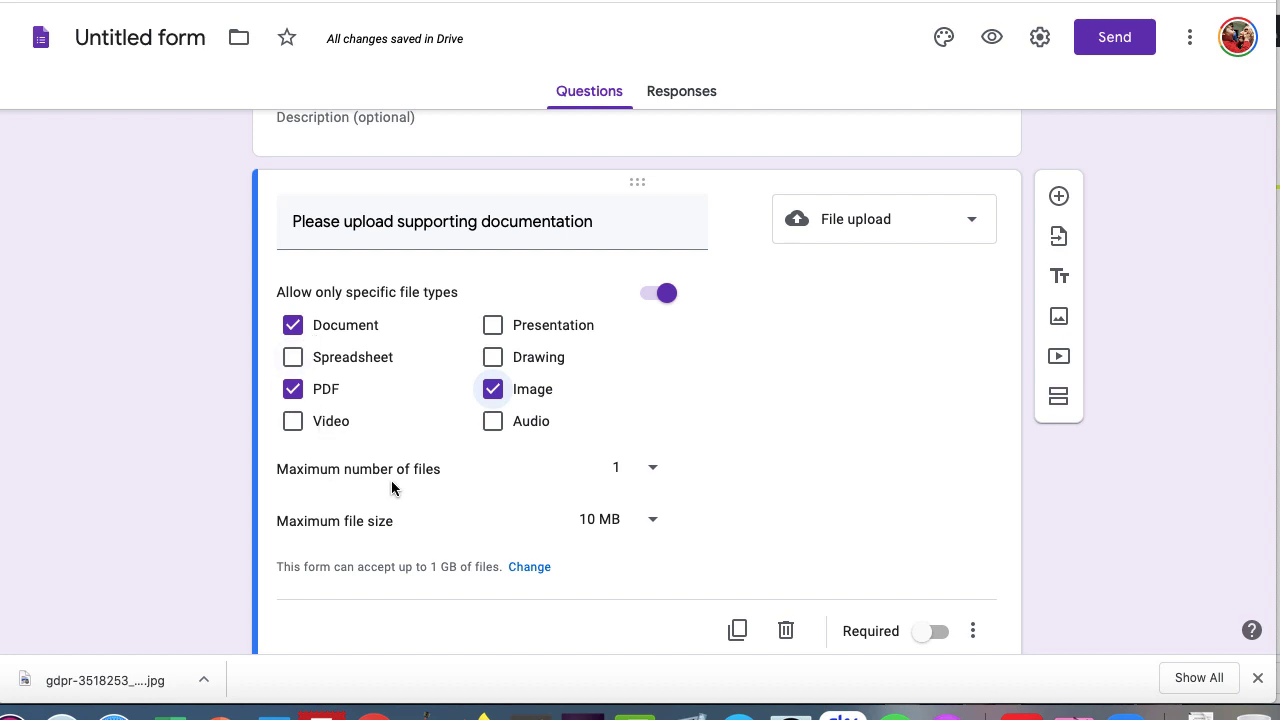
scroll(471, 466, "down", 2)
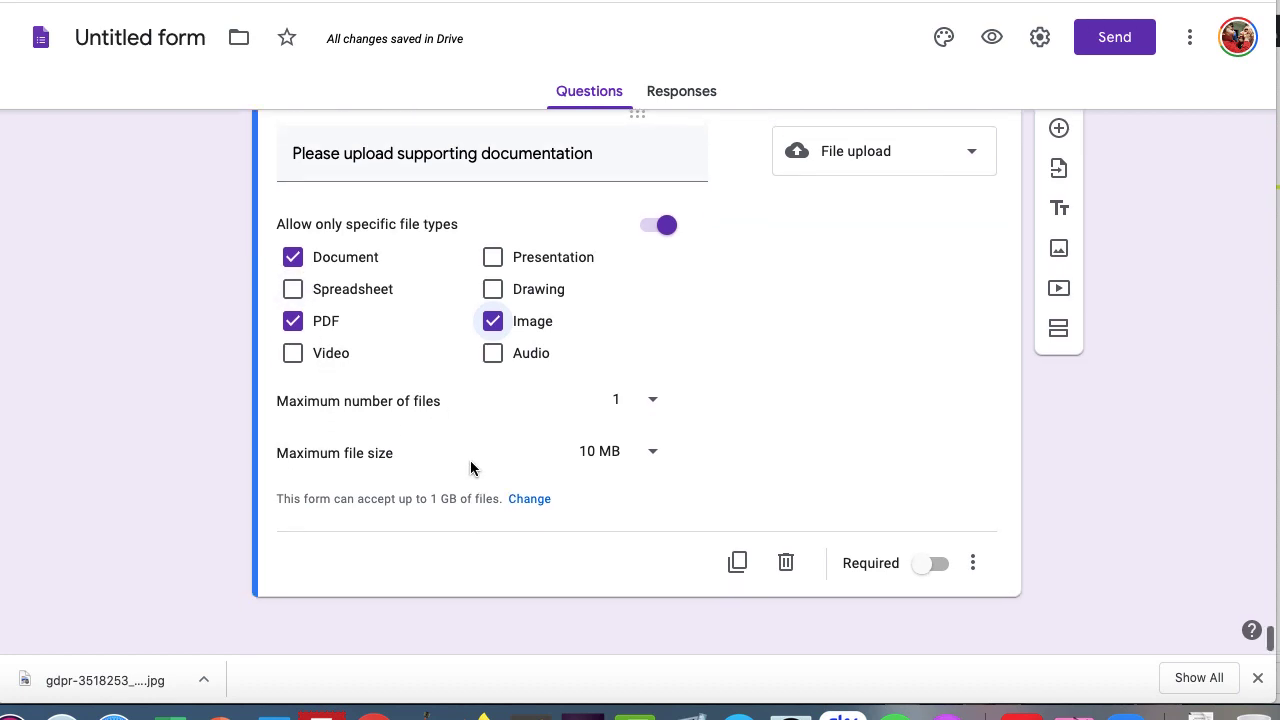
left_click(649, 393)
left_click(624, 438)
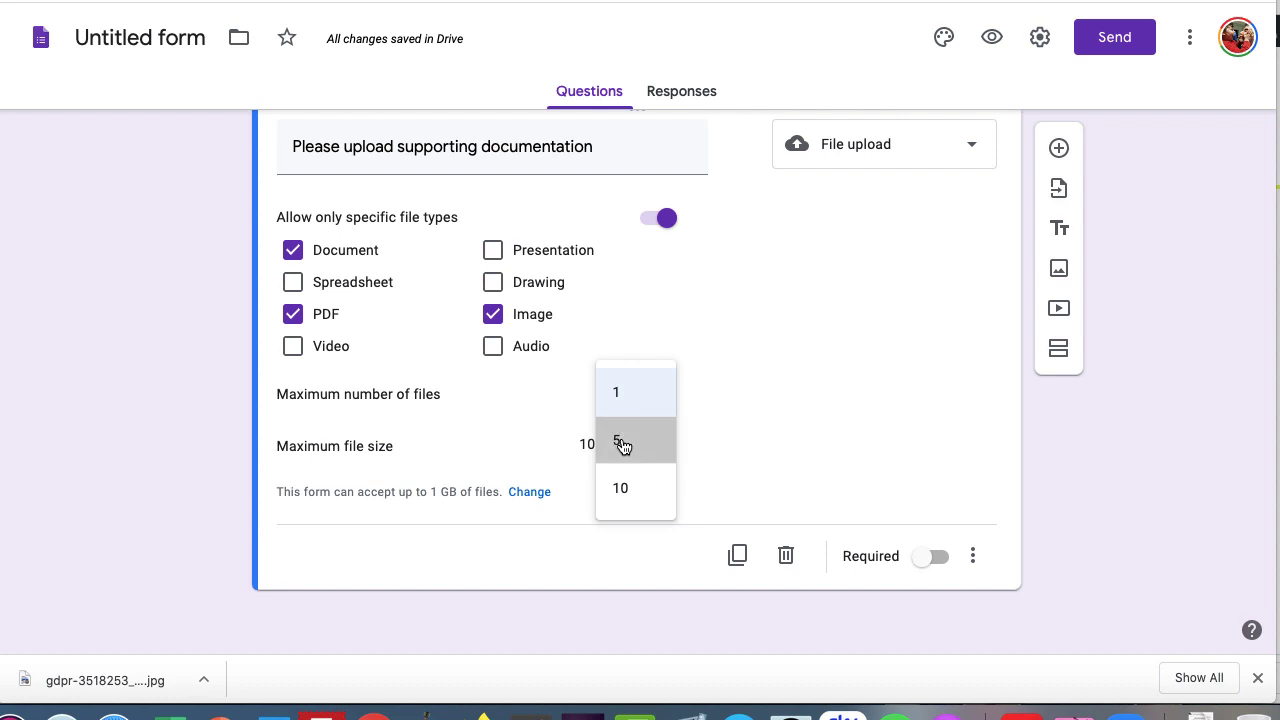
left_click(603, 400)
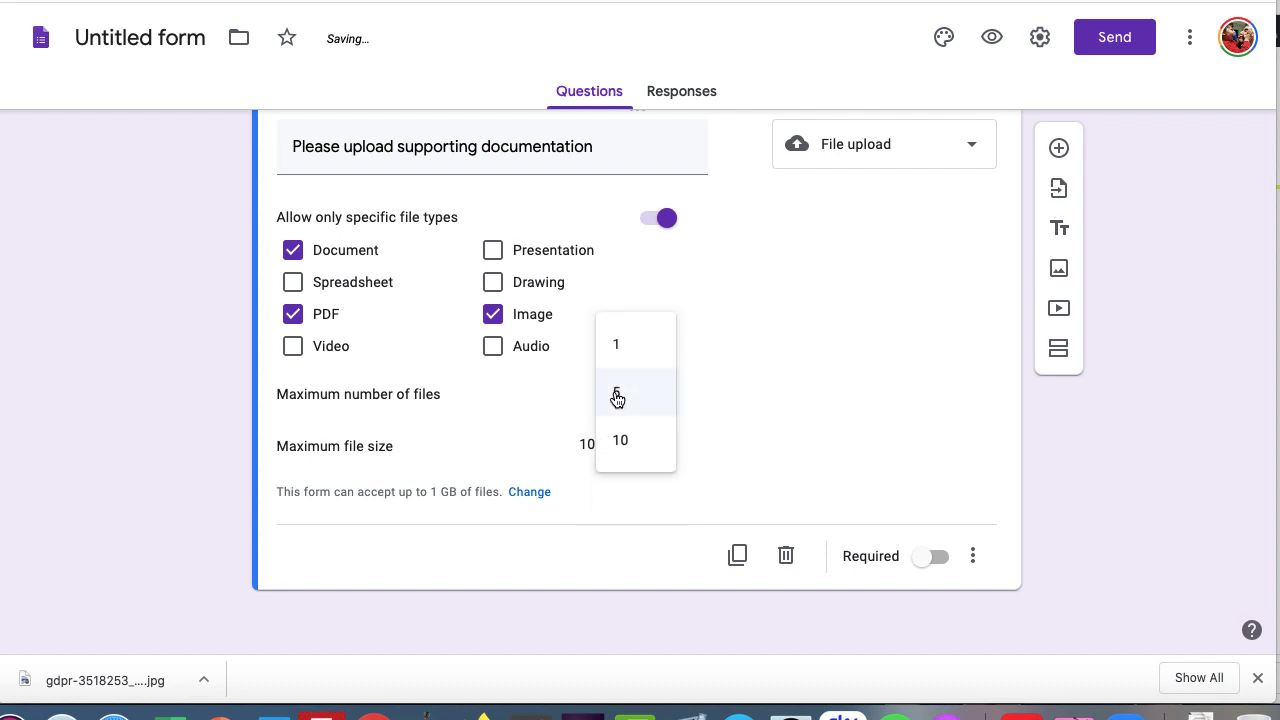
left_click(616, 392)
Replace "Details" with "Documentation" in section 13's title
scroll(461, 404, "down", 1)
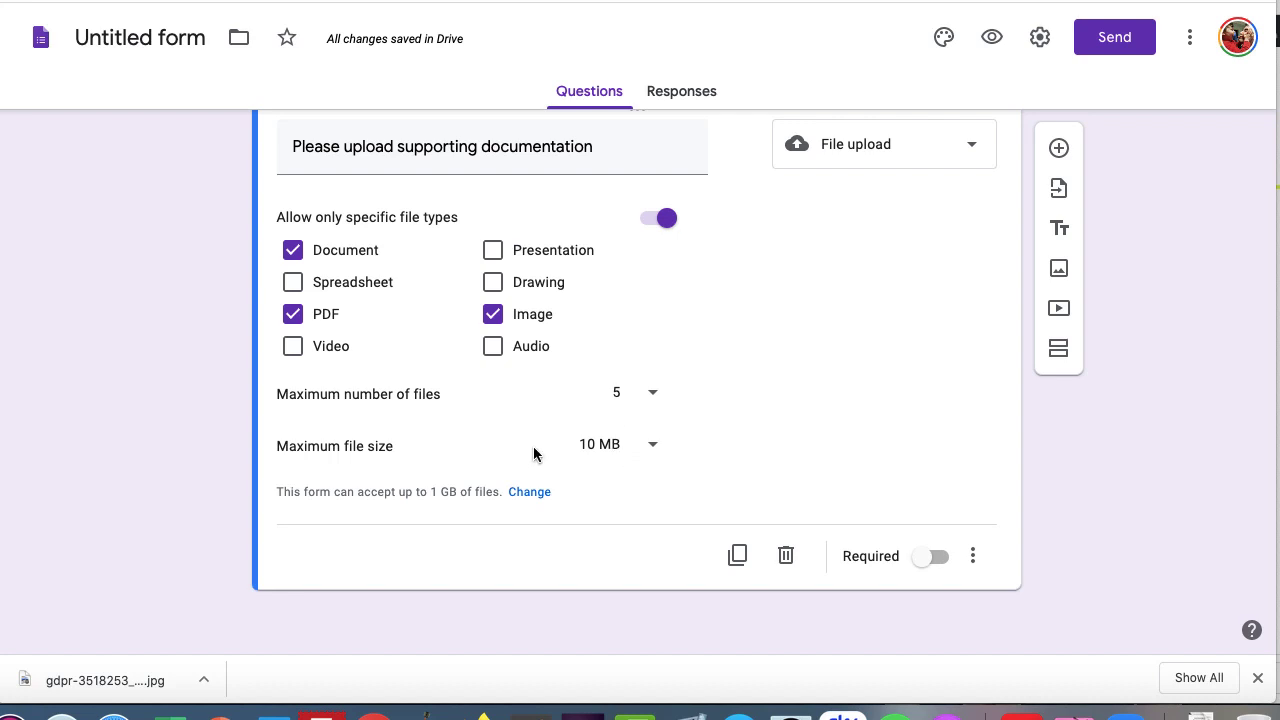
scroll(656, 404, "down", 1)
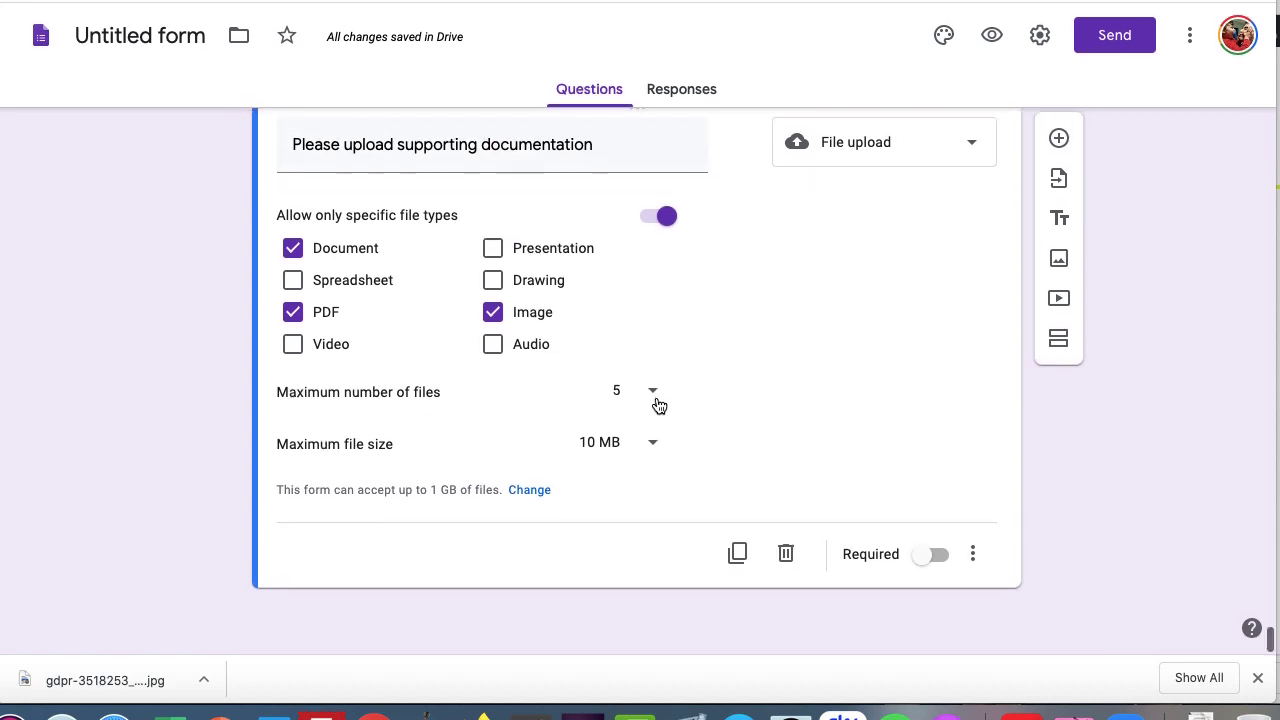
scroll(656, 404, "up", 4)
scroll(656, 357, "up", 1)
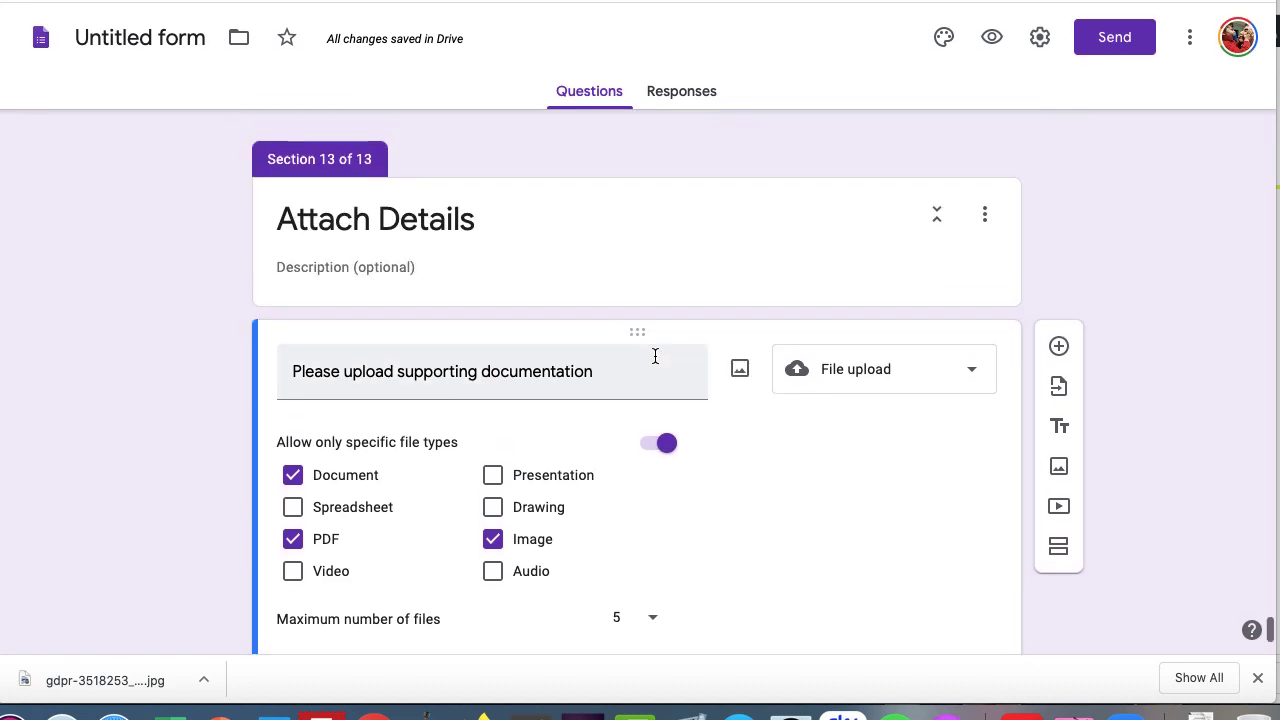
scroll(656, 357, "down", 1)
left_click(438, 229)
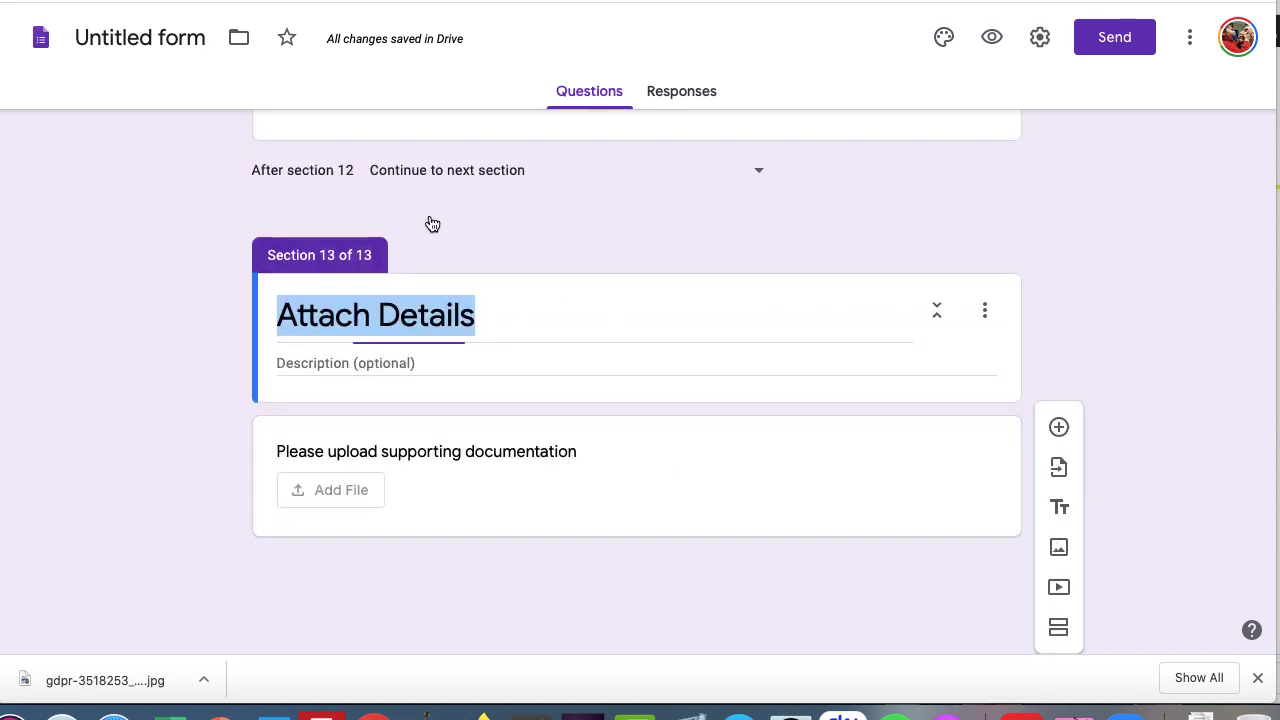
left_click(430, 372)
double_click(430, 372)
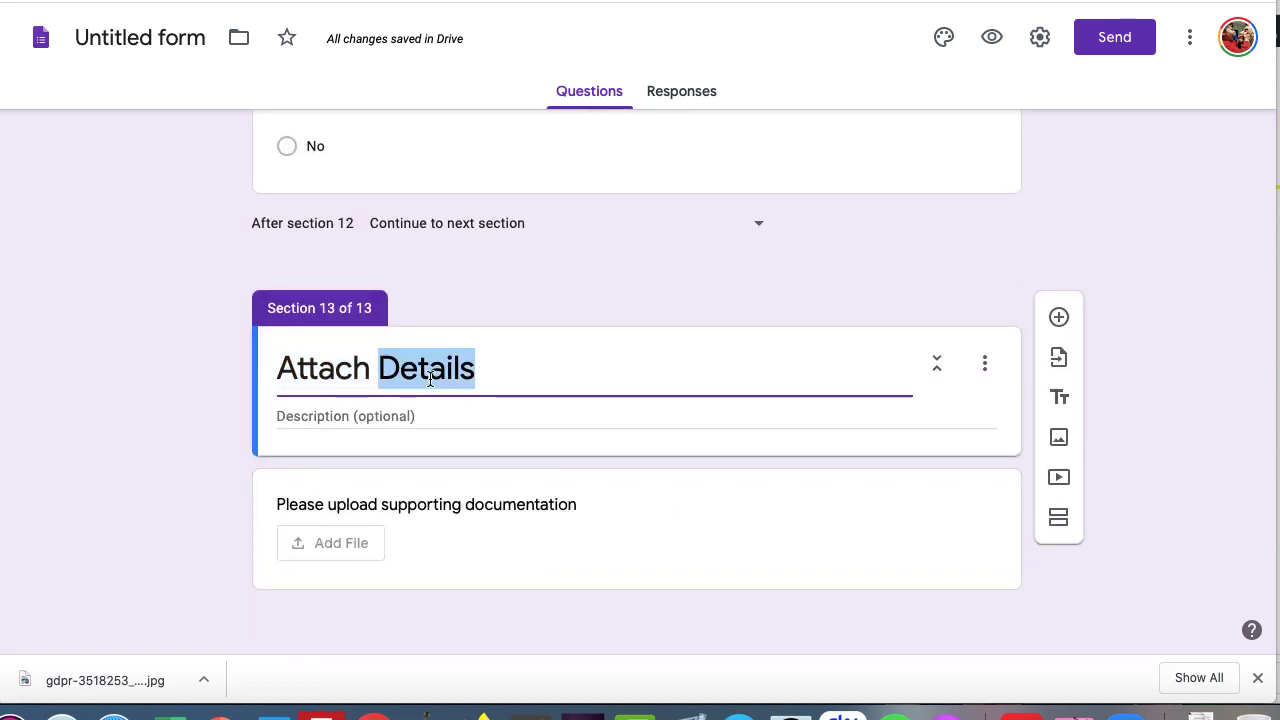
type("Documentation")
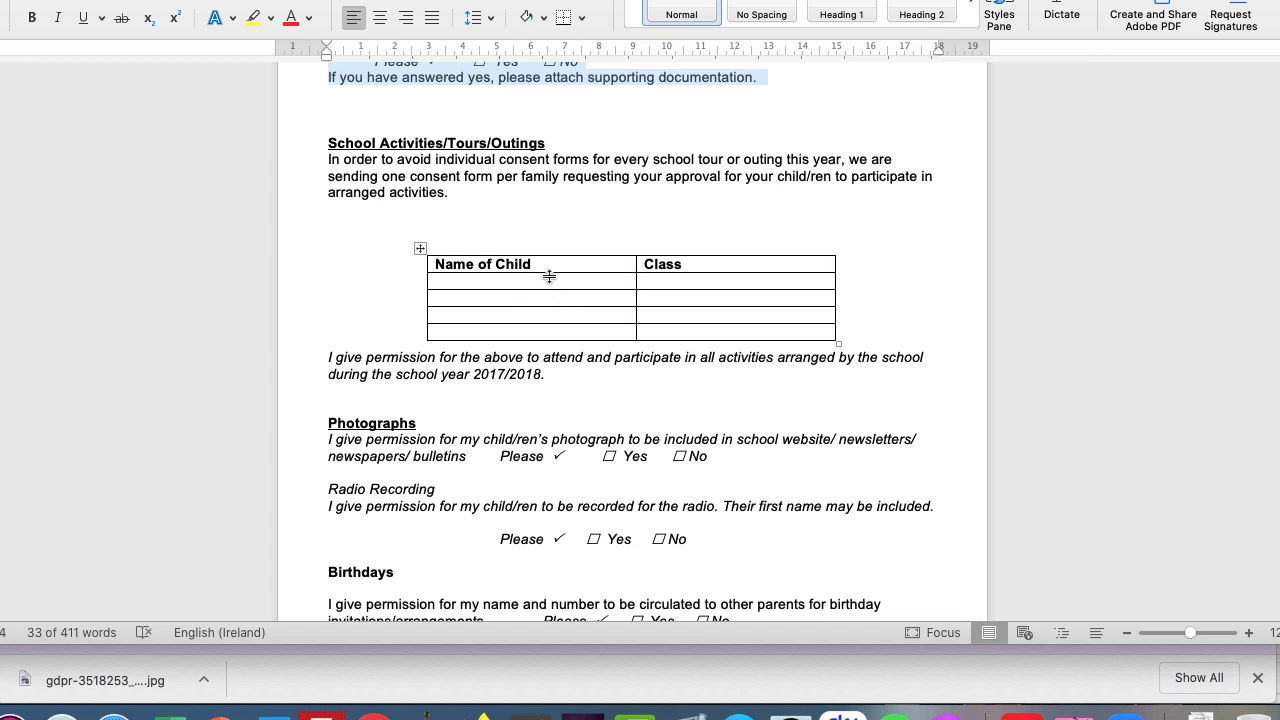
Examine the school activities, photographs, radio recording and birthdays consent items in the original Word form
left_click(509, 282)
left_click(666, 280)
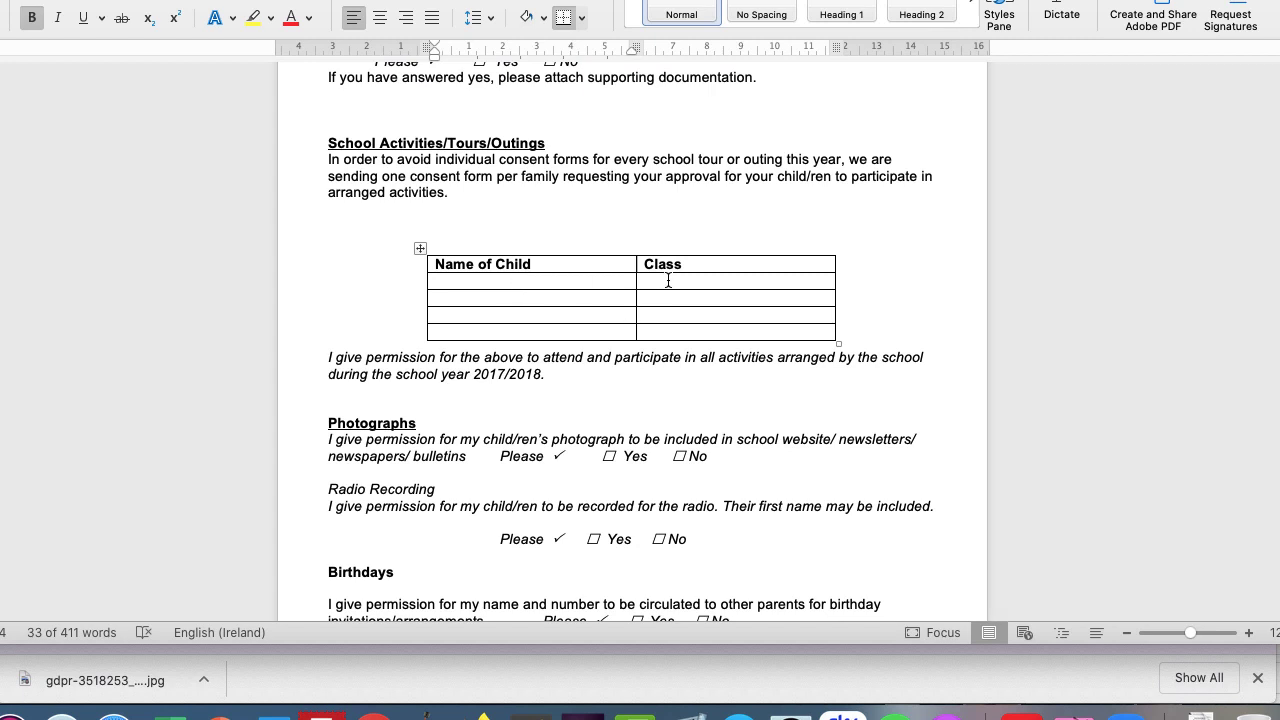
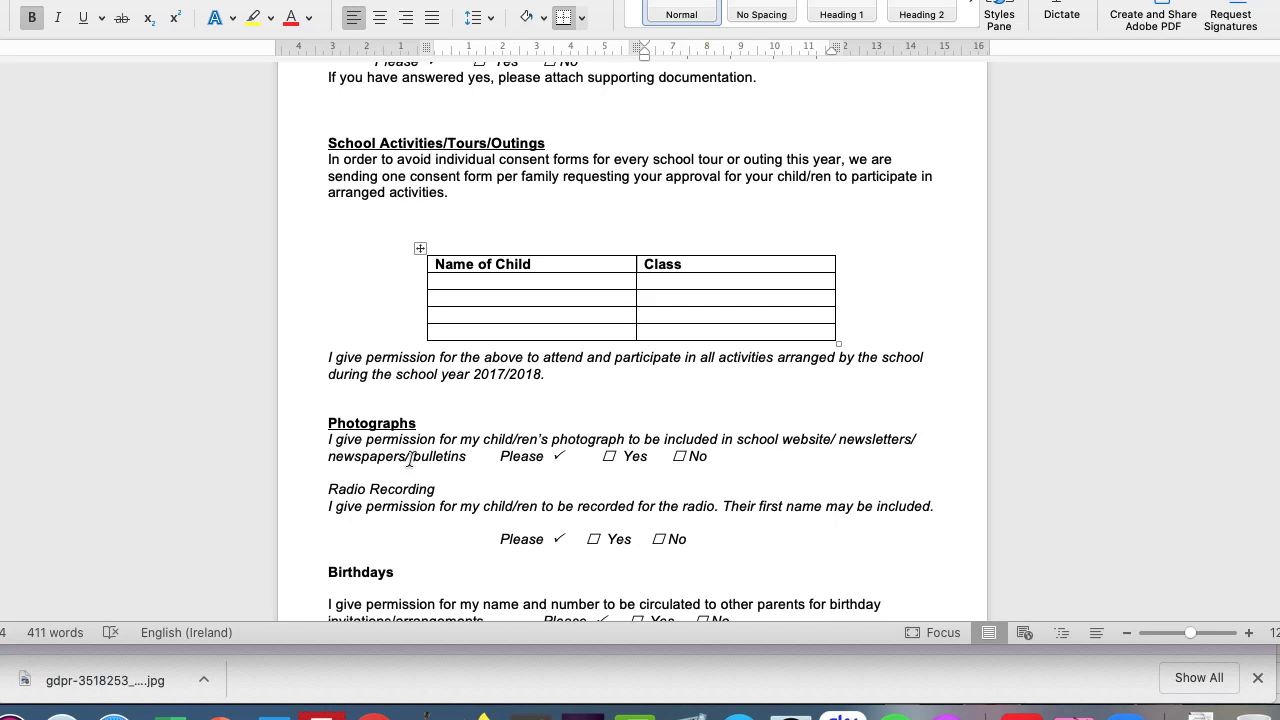
scroll(420, 474, "down", 2)
scroll(420, 474, "down", 3)
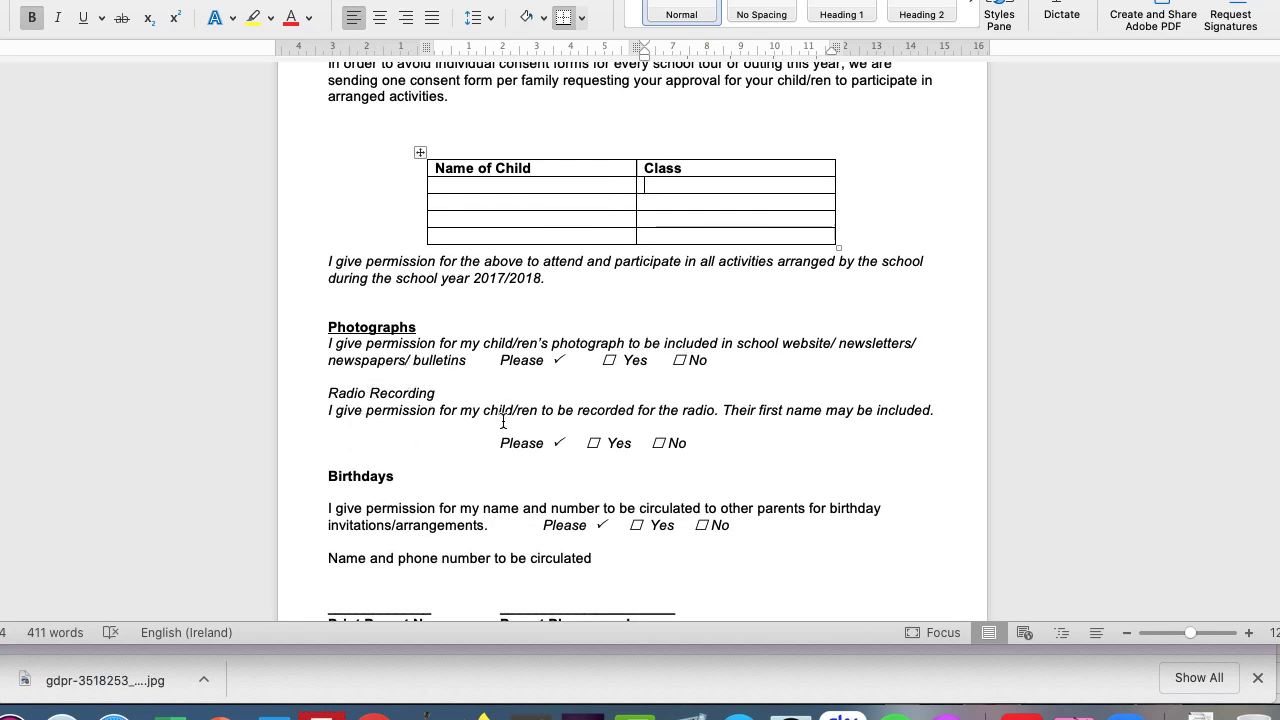
scroll(595, 438, "down", 5)
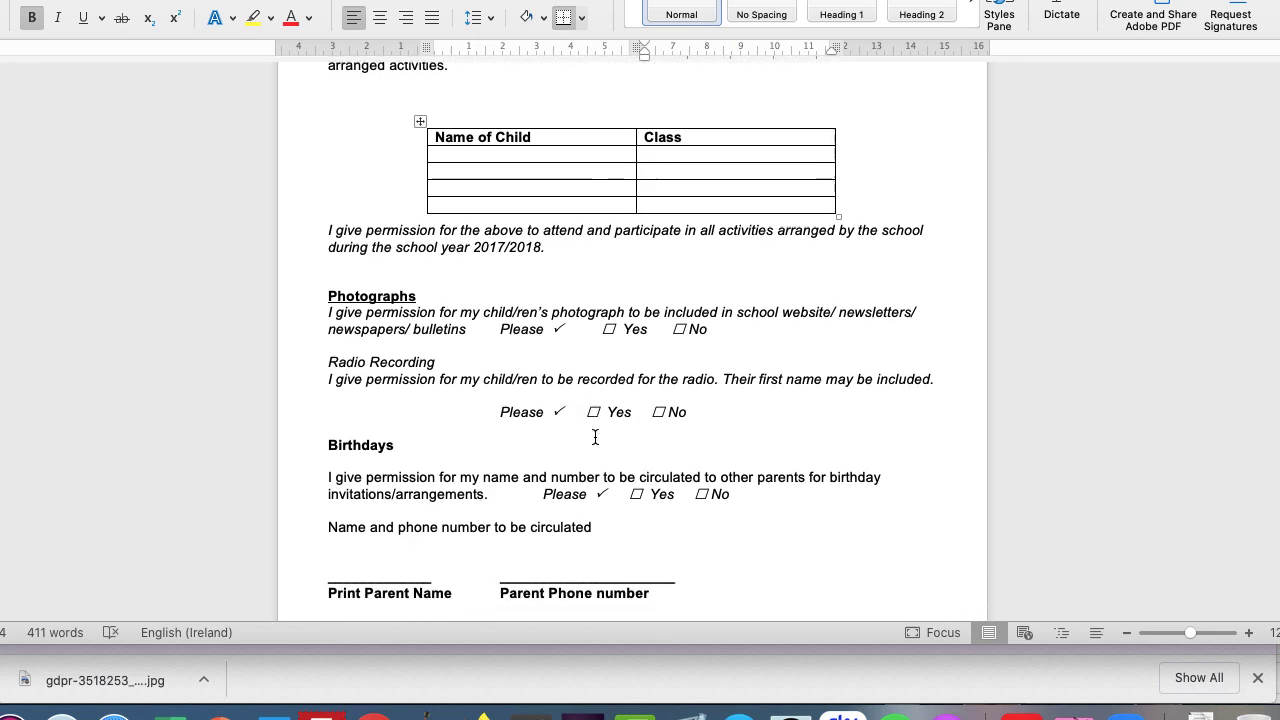
scroll(569, 401, "down", 5)
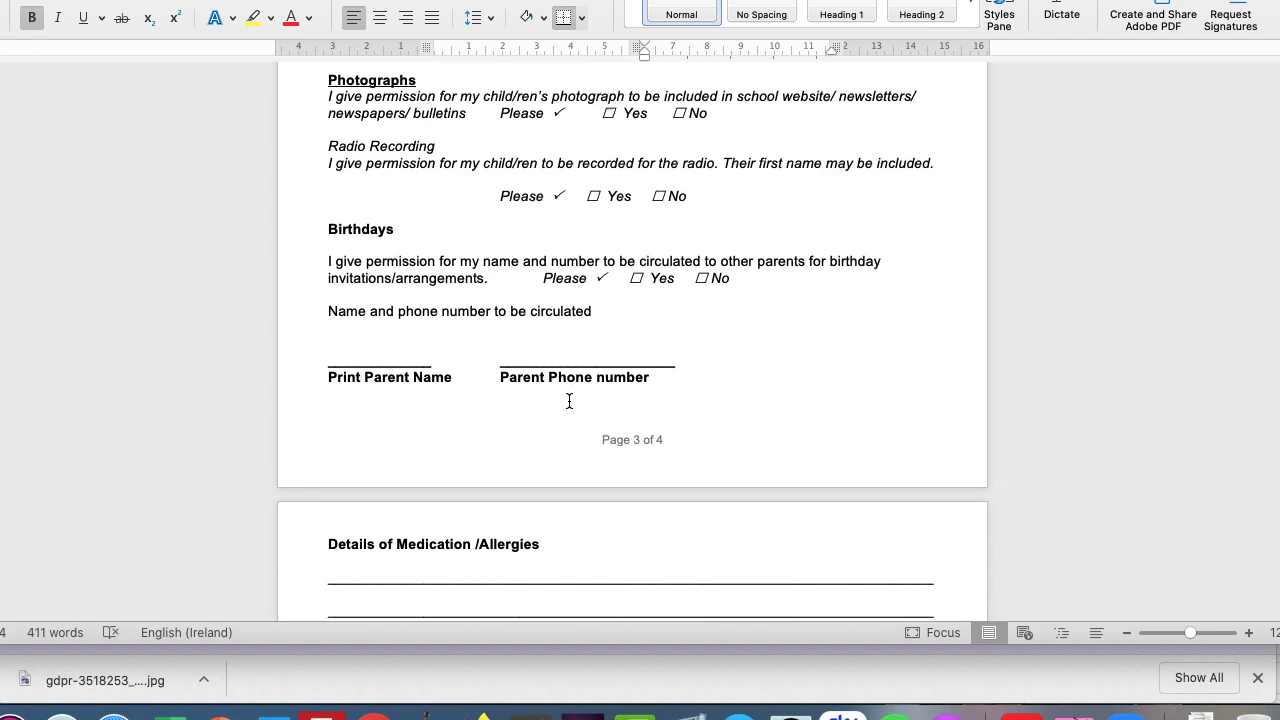
scroll(569, 401, "up", 6)
scroll(569, 401, "up", 2)
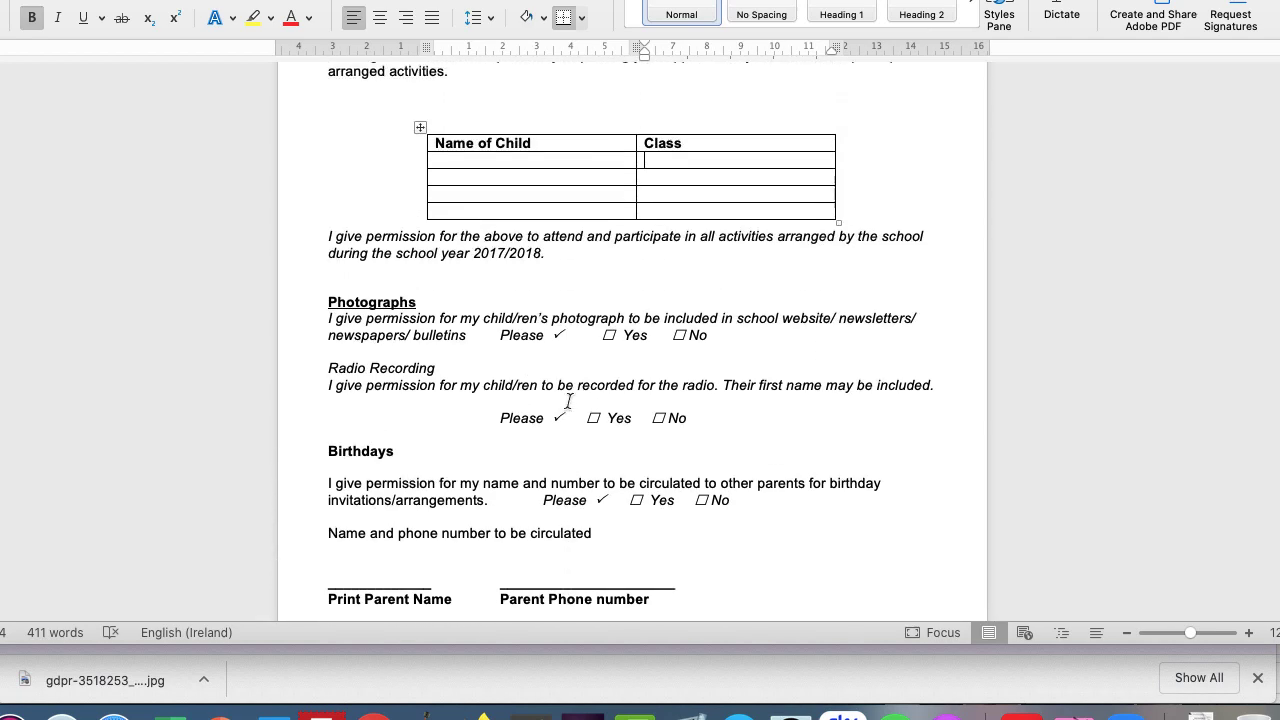
scroll(533, 449, "up", 1)
scroll(533, 449, "up", 3)
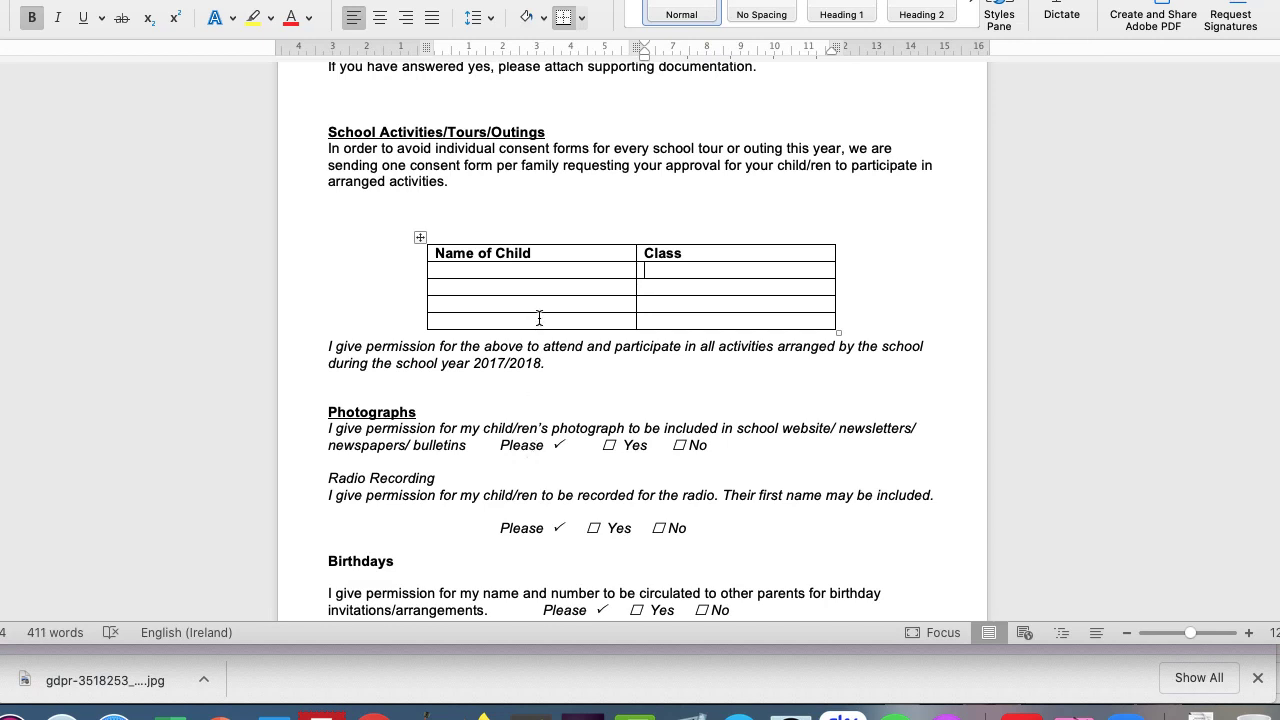
scroll(551, 278, "down", 2)
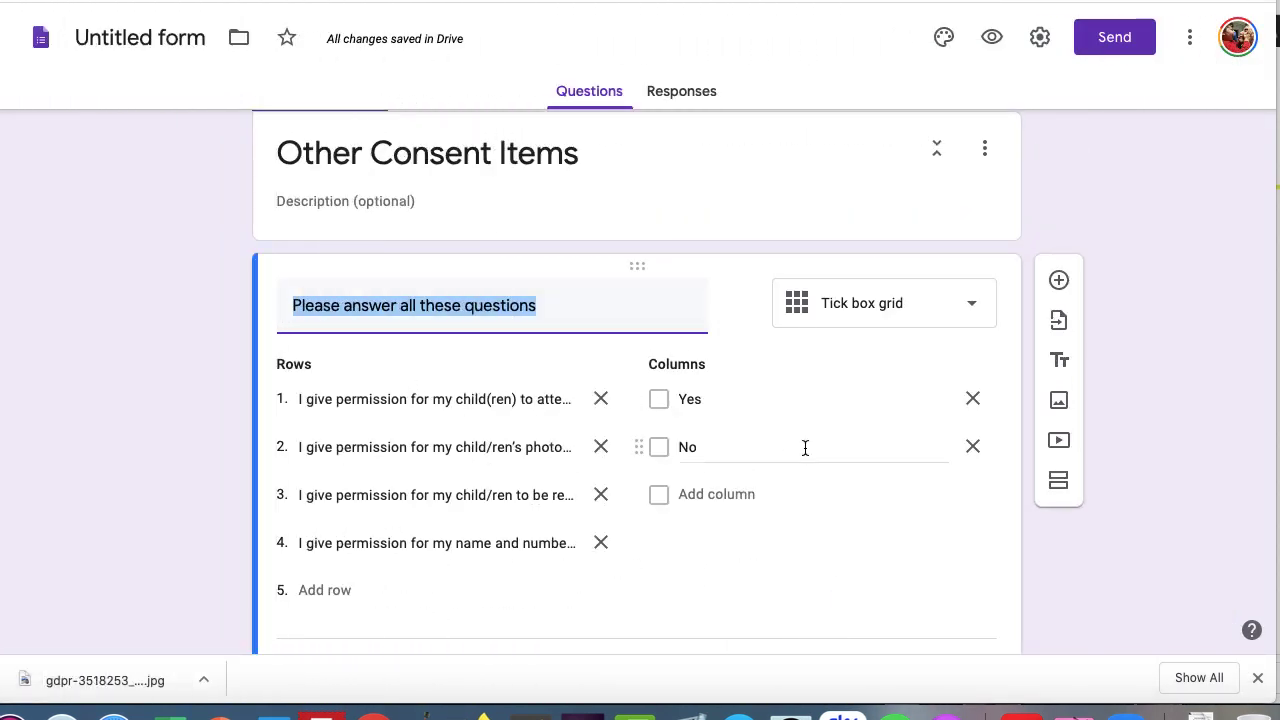
Require a response in each row of the "Please answer all these questions" tick box grid
scroll(804, 446, "down", 2)
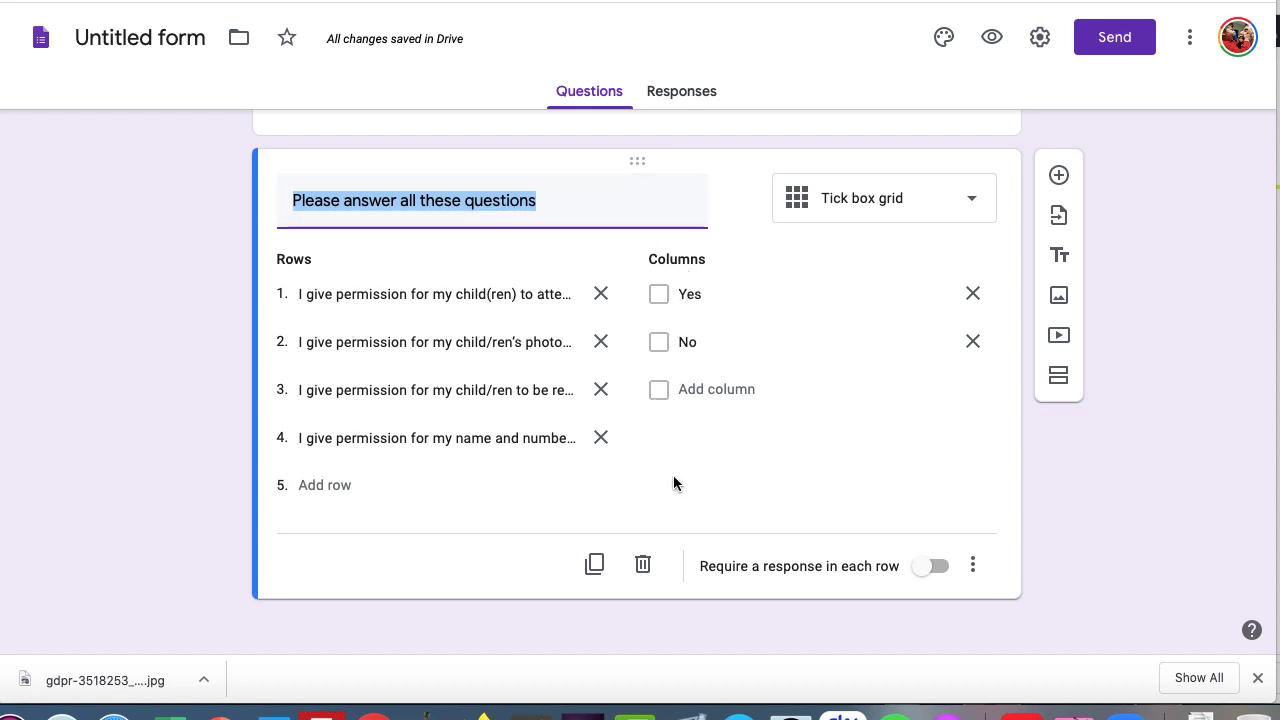
left_click(921, 570)
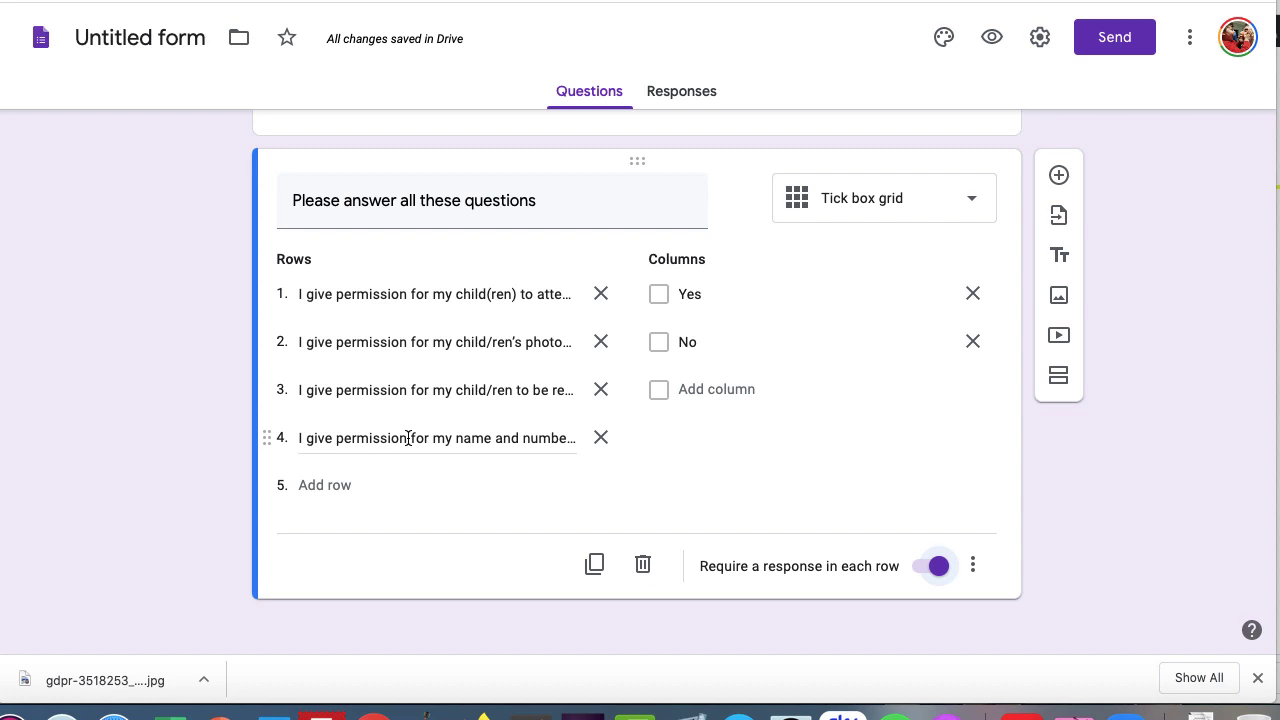
scroll(403, 449, "down", 1)
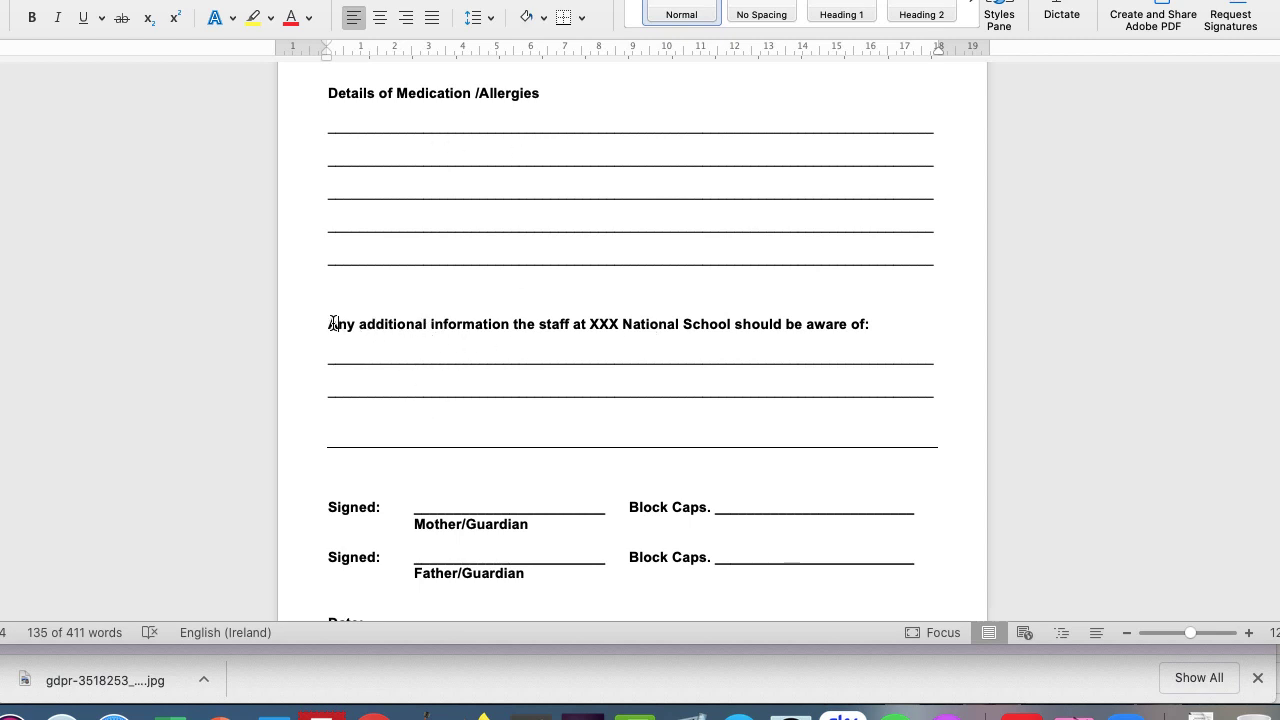
Copy the heading "Any additional information the staff at XXX National School should be aware of:" from the Word form
left_click(333, 323)
key("shift+Down")
key("super+c")
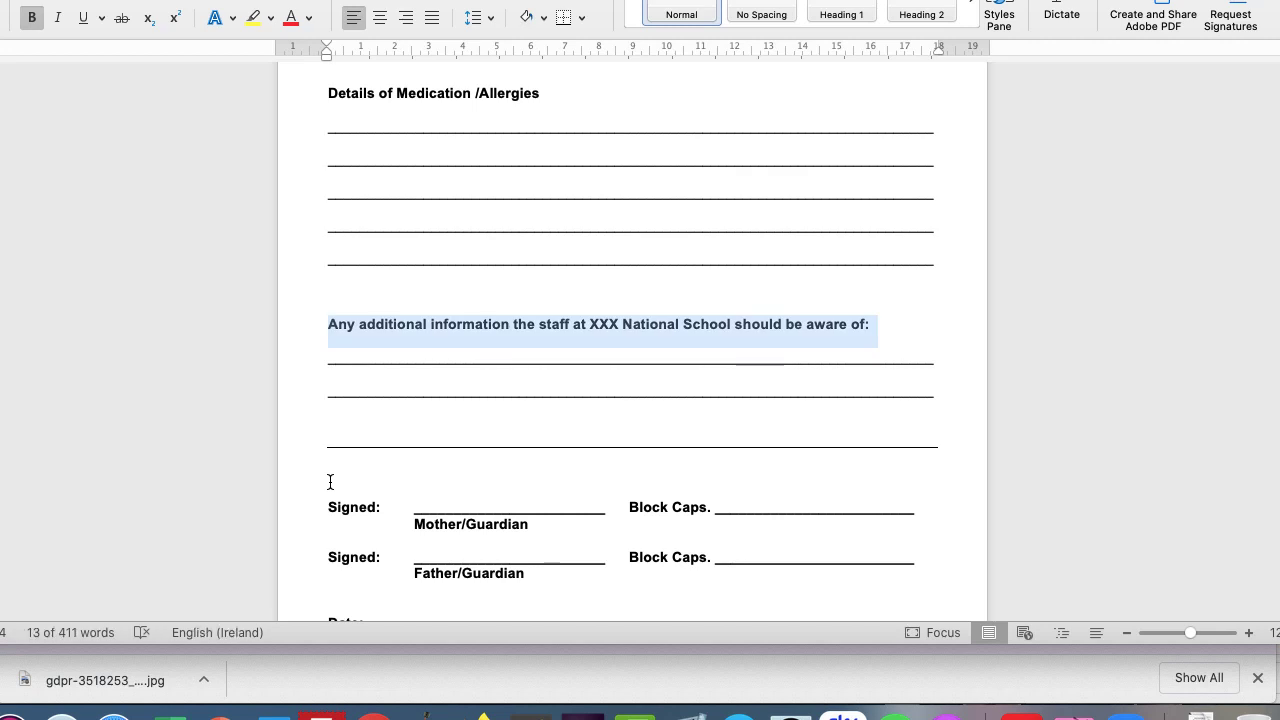
Switch to the Google Form and title section 15 "Final Section"
scroll(335, 513, "down", 4)
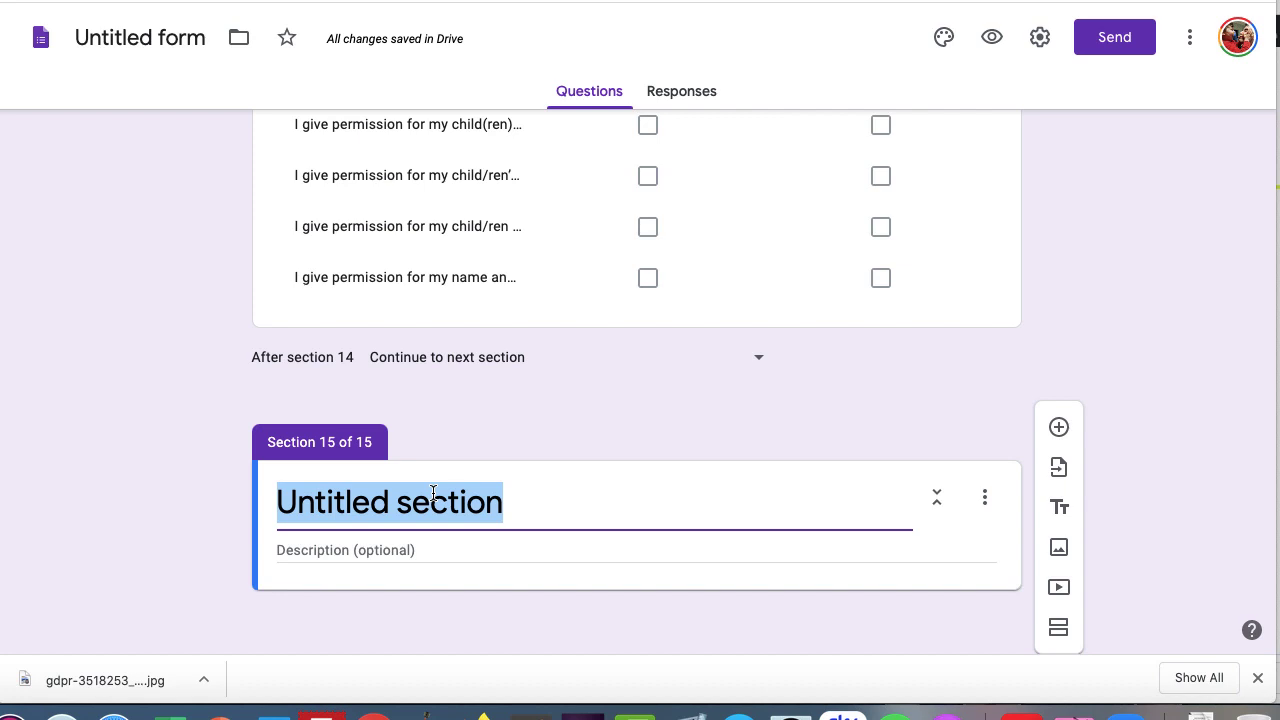
type("Final ")
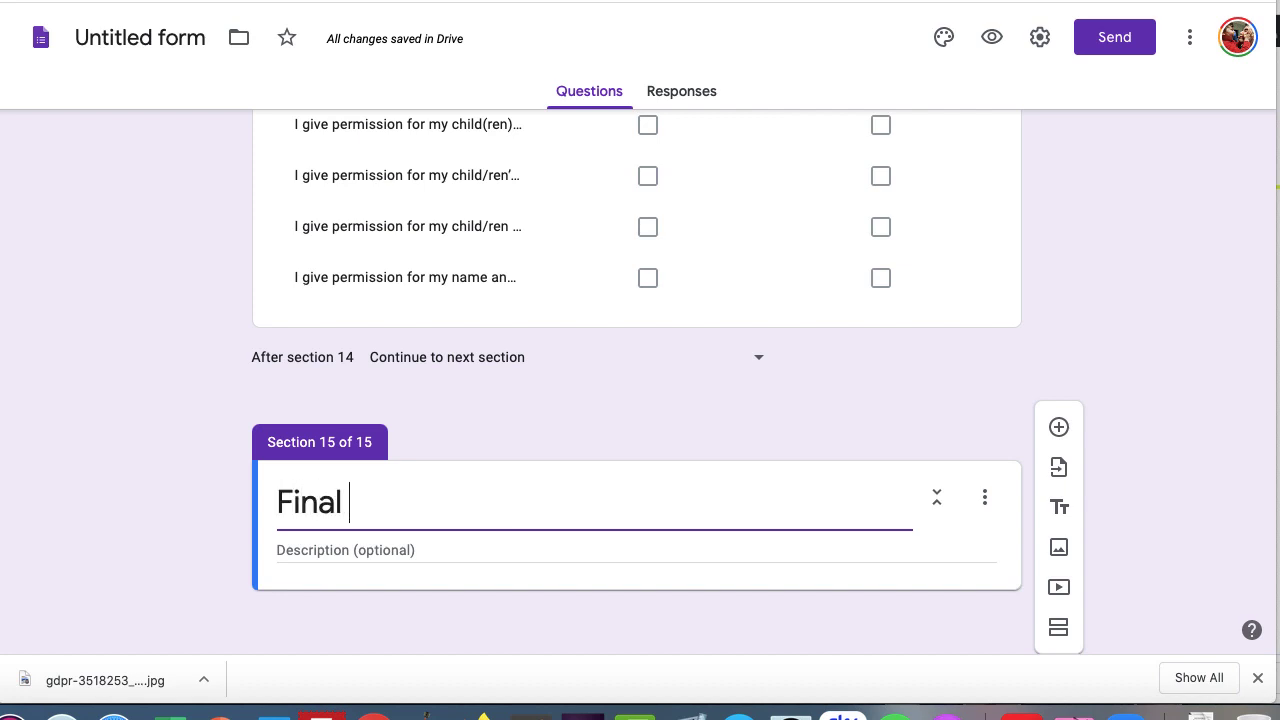
type("Section")
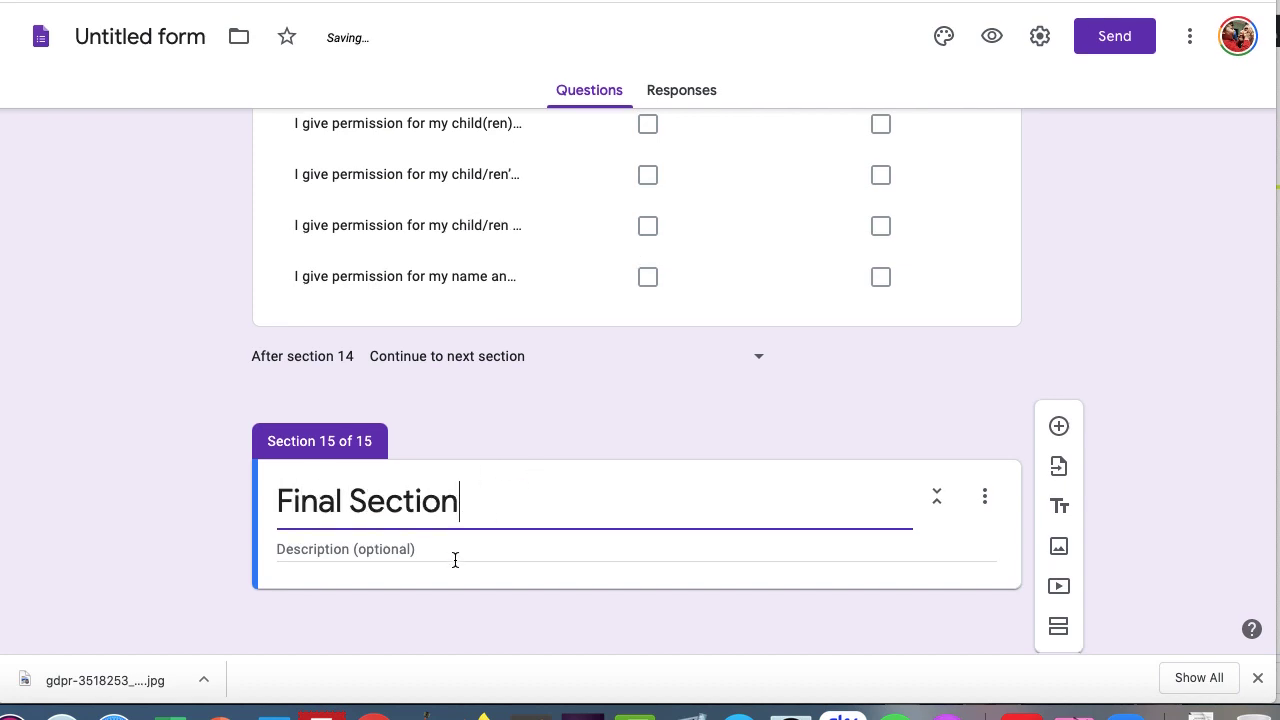
Add a paragraph question to the final section using the copied heading "Any additional information the staff at XXX National School should be aware of:"
left_click(1057, 428)
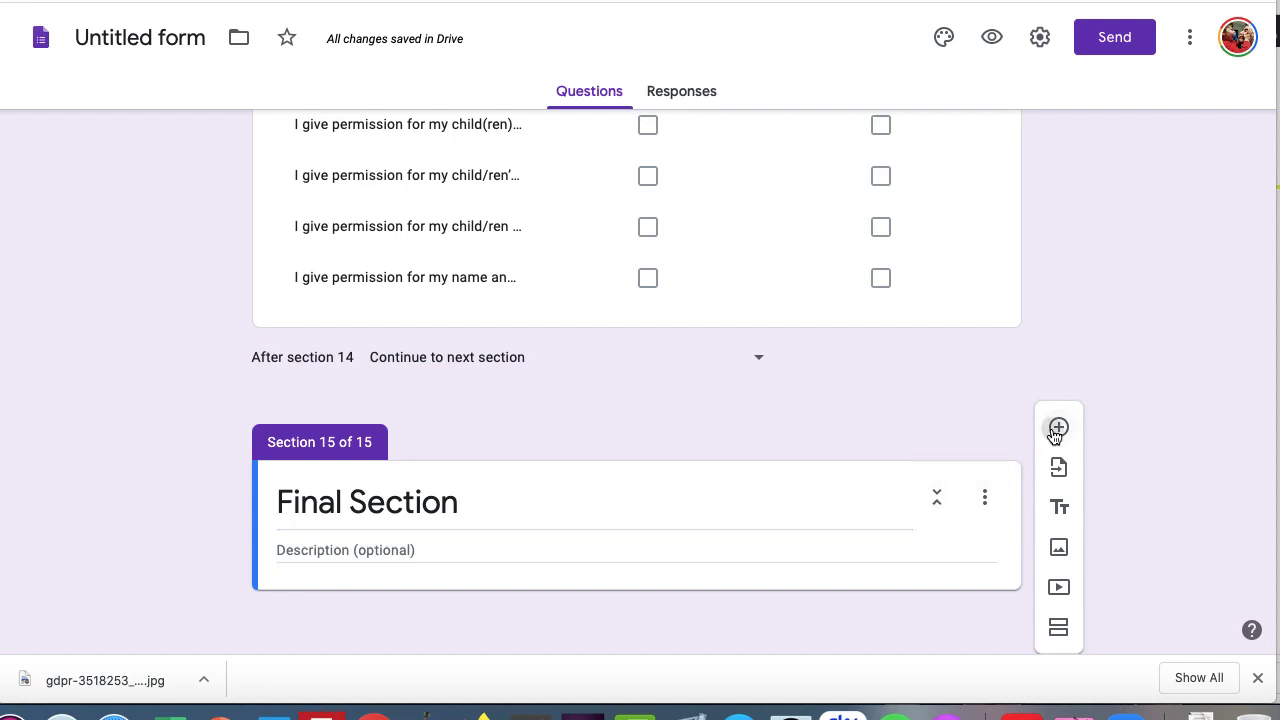
key("super+v")
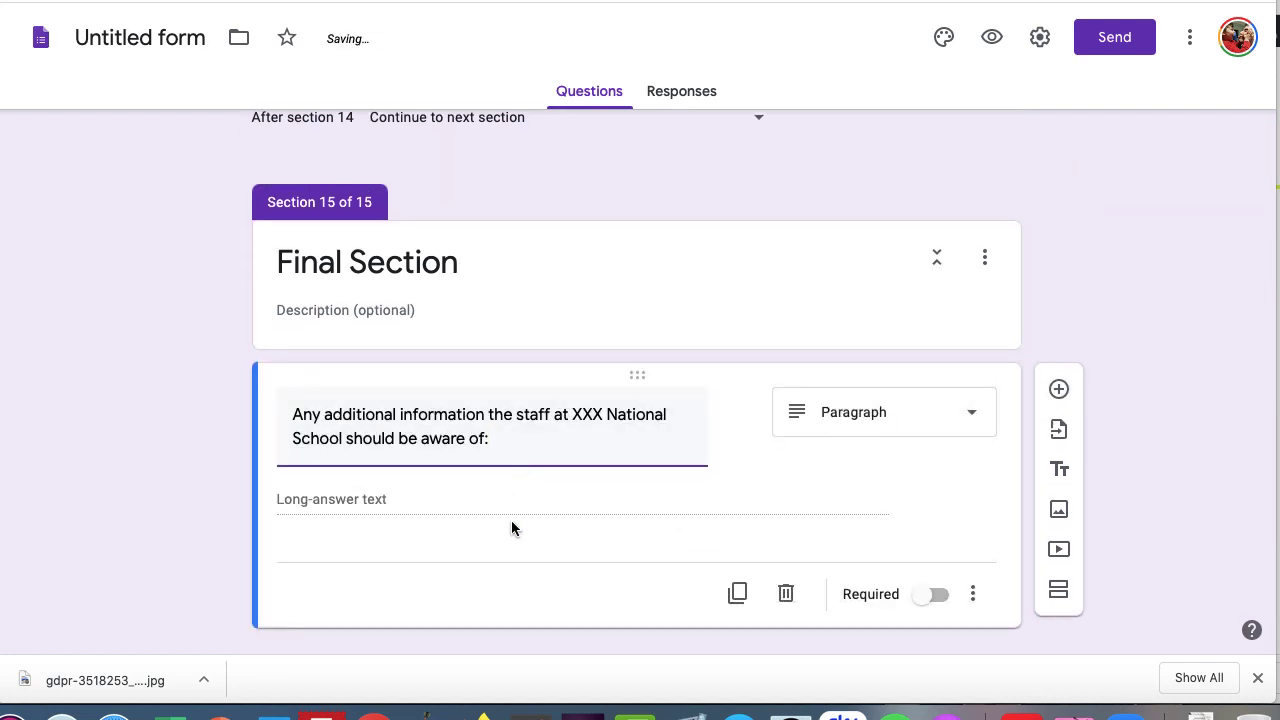
scroll(492, 558, "down", 1)
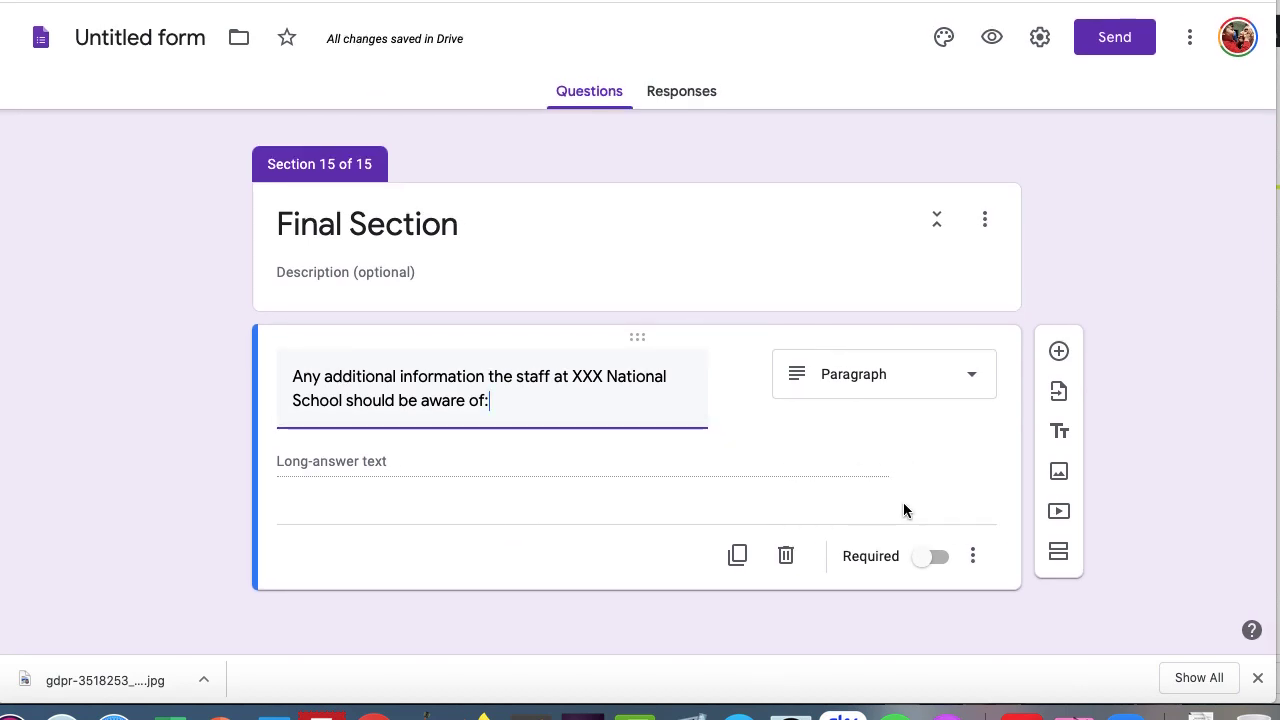
Add a checkboxes question "I consent to" below the additional information question, with the single option "I consent"
left_click(1059, 352)
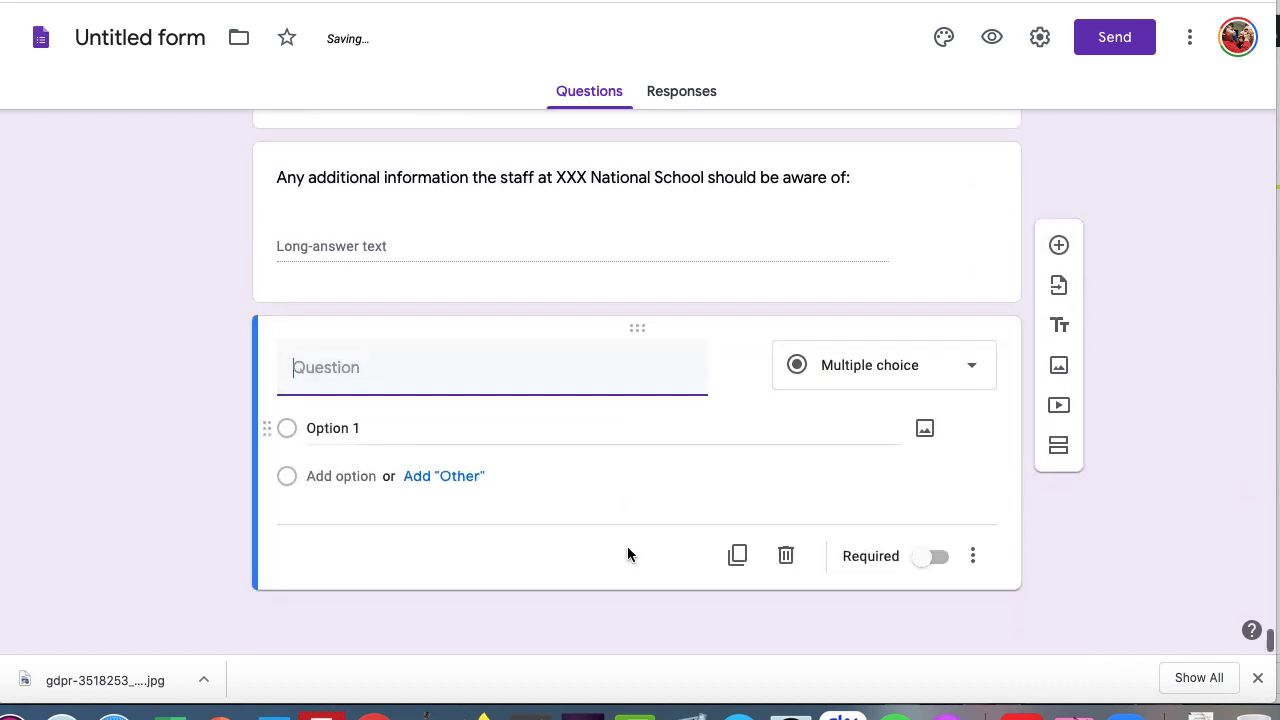
left_click(872, 372)
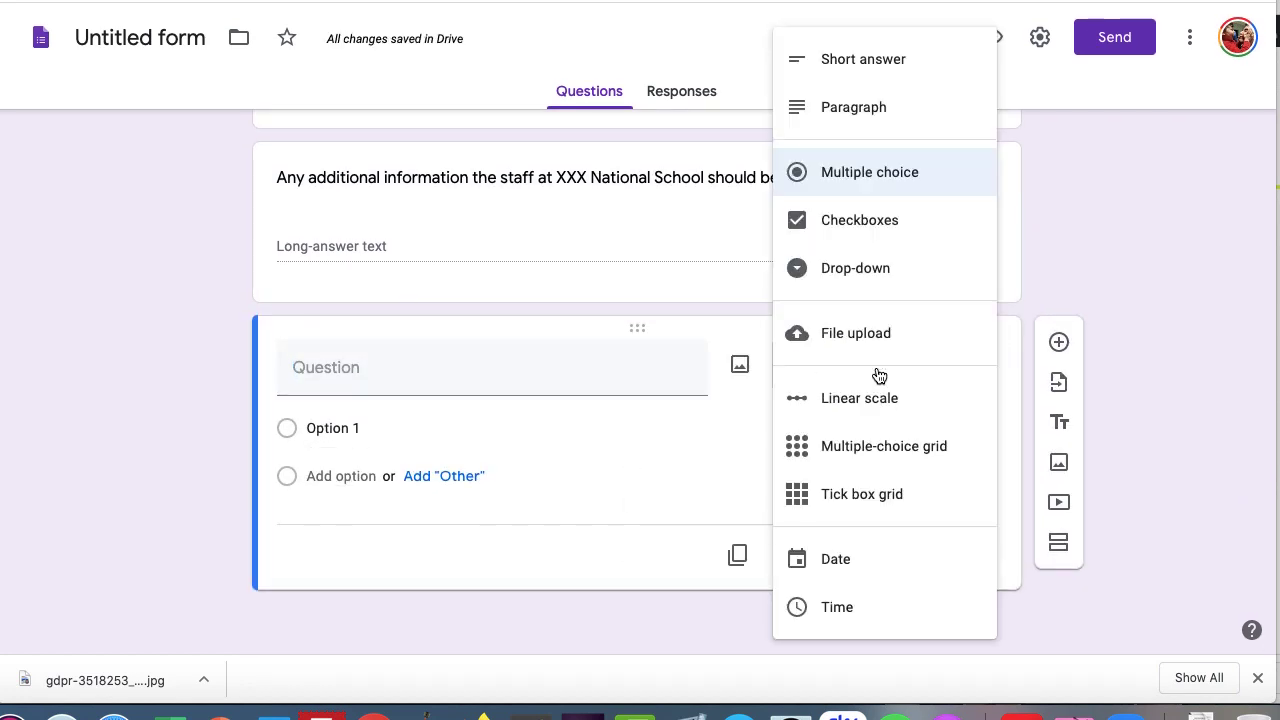
left_click(852, 233)
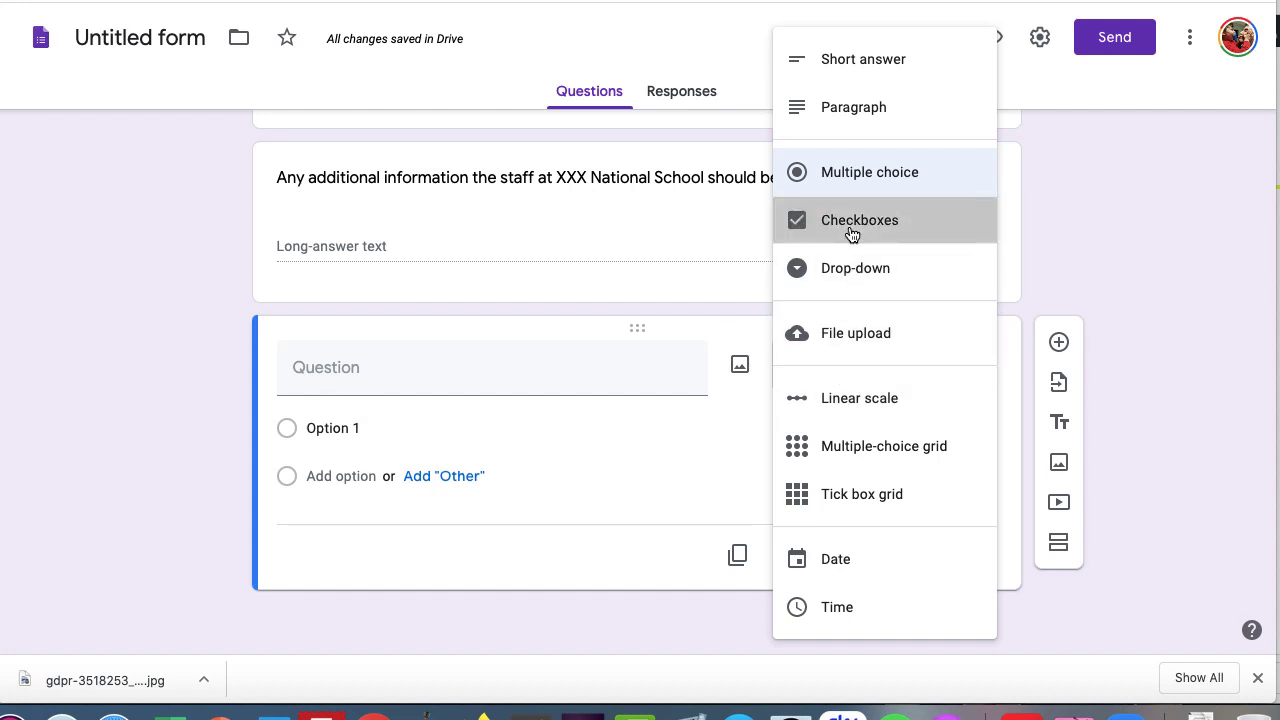
left_click(389, 381)
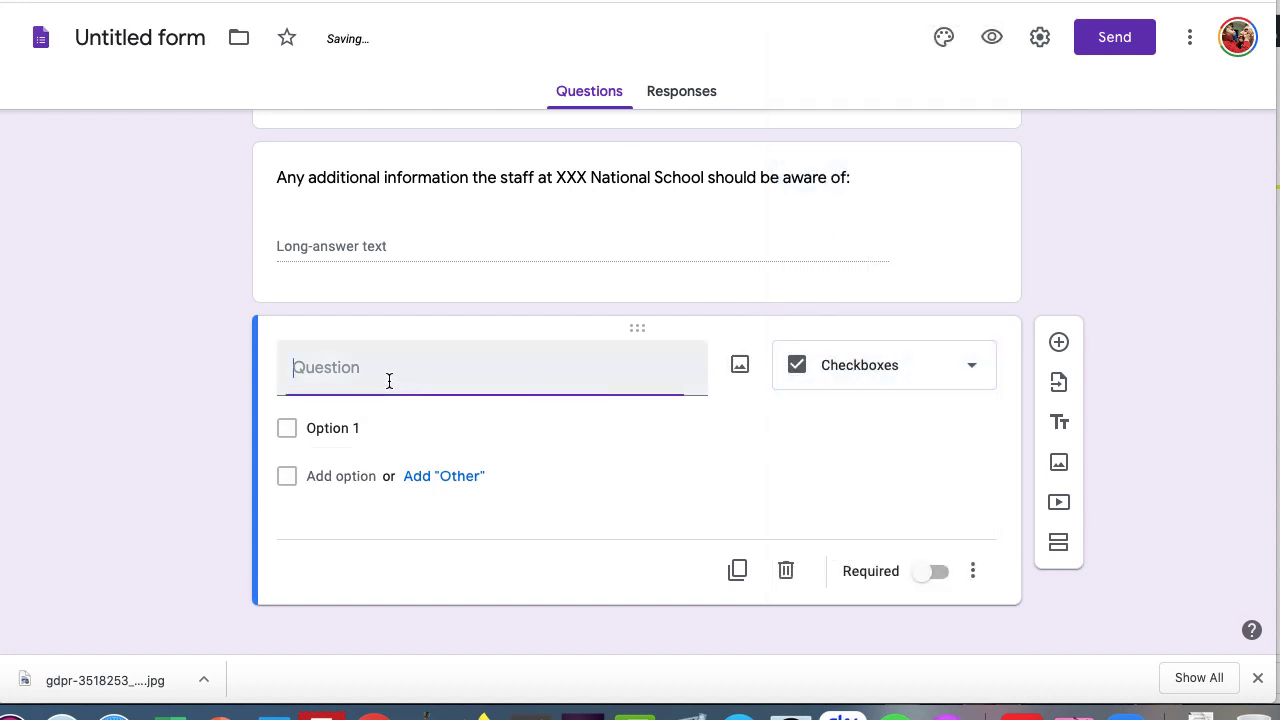
type("I consent")
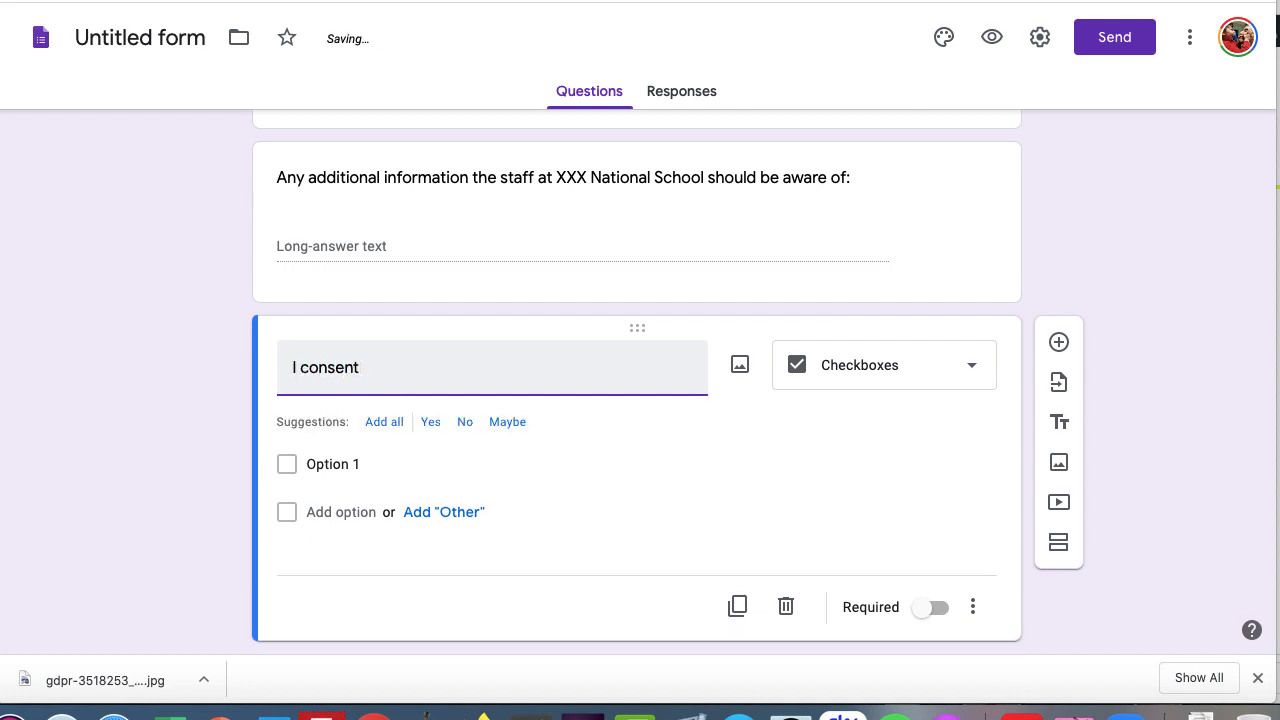
type(" to")
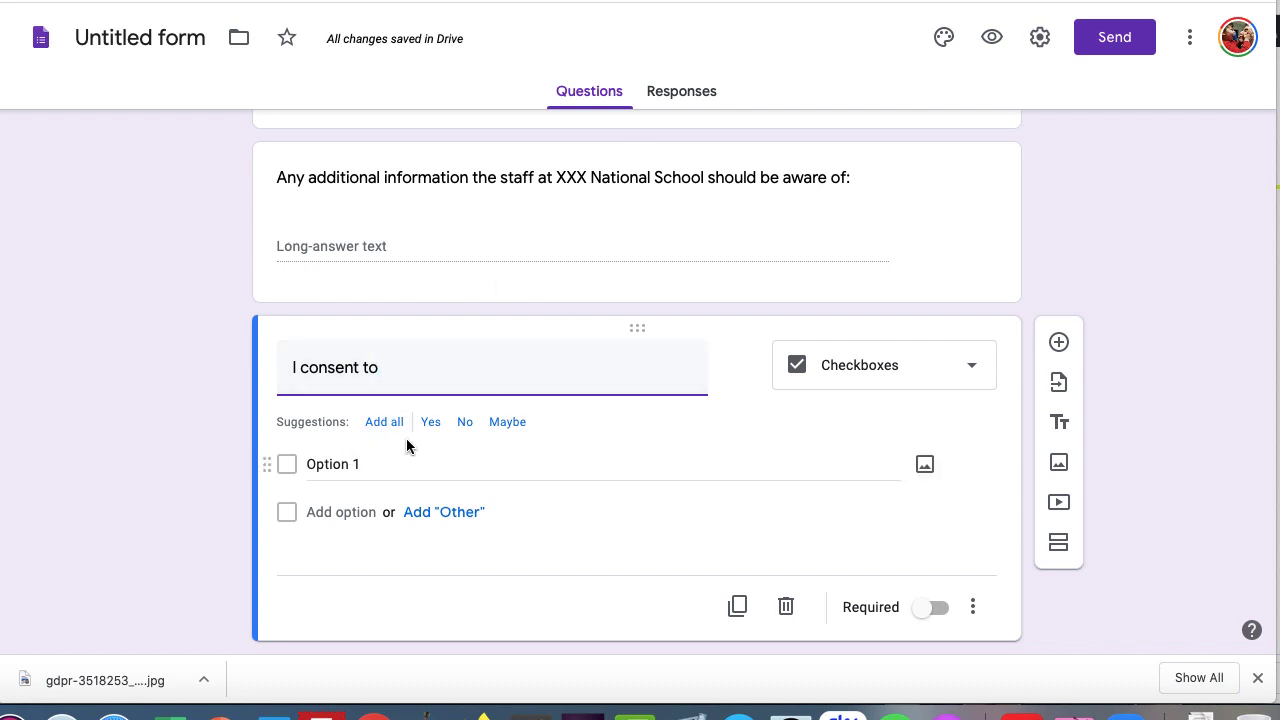
left_click(339, 462)
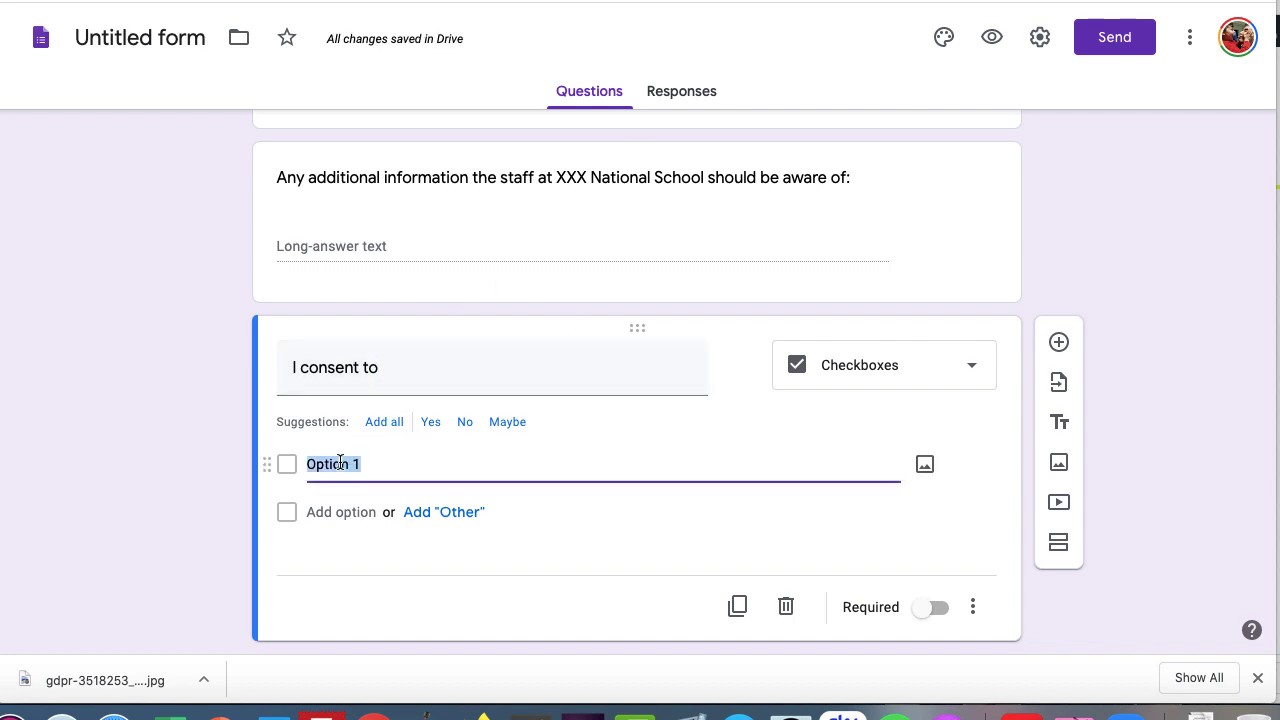
type("I conc")
type("ent")
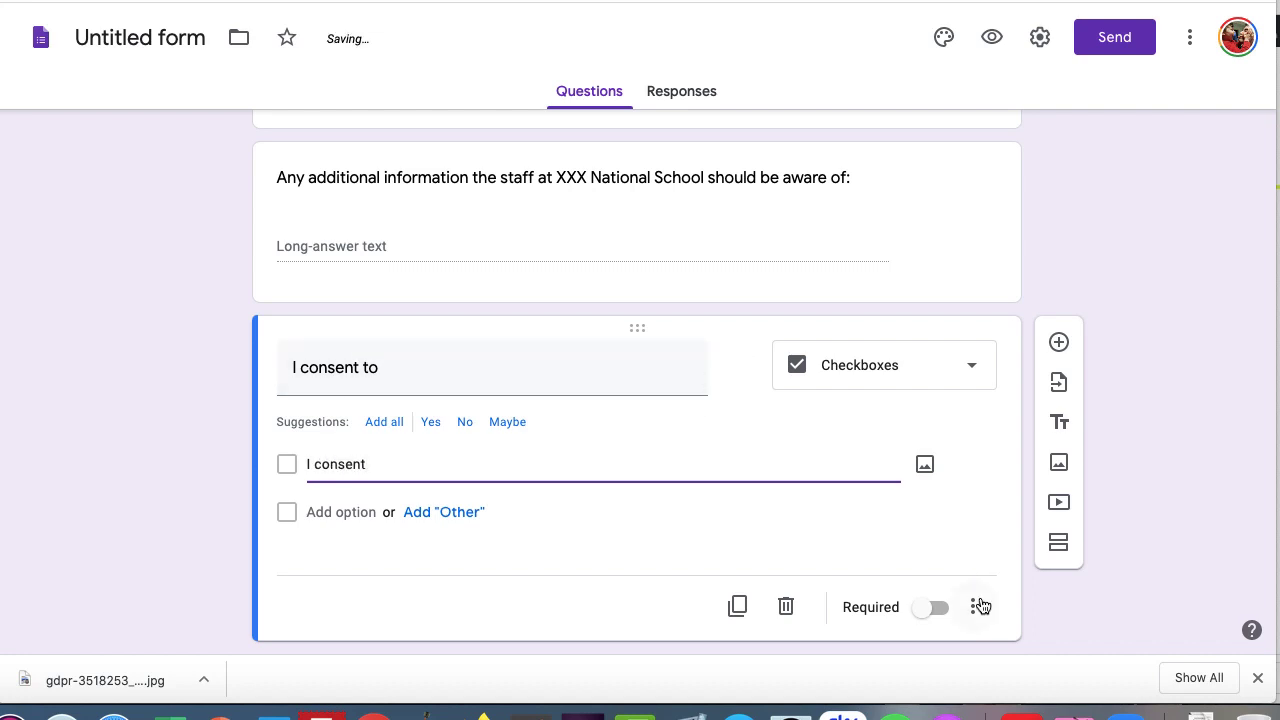
Add the description "By consenting to..." to the "I consent to" question and make it required
left_click(972, 607)
left_click(1021, 501)
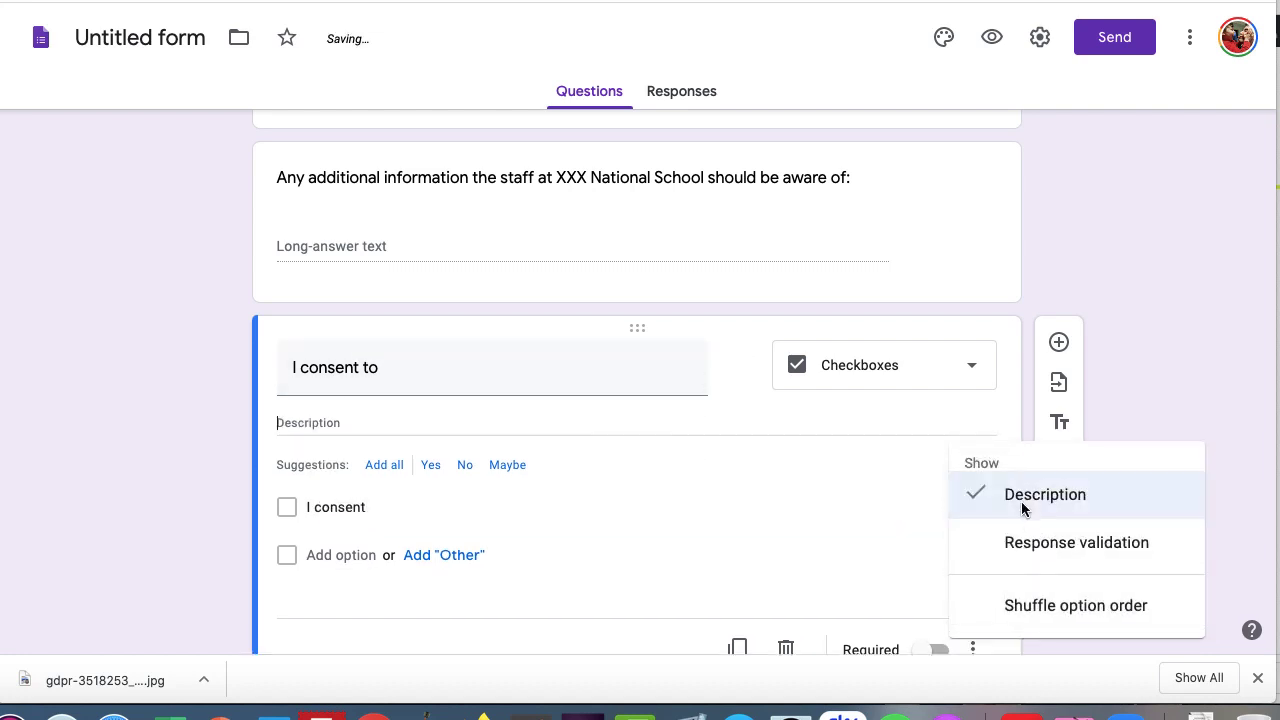
left_click(462, 435)
type("By consenting to")
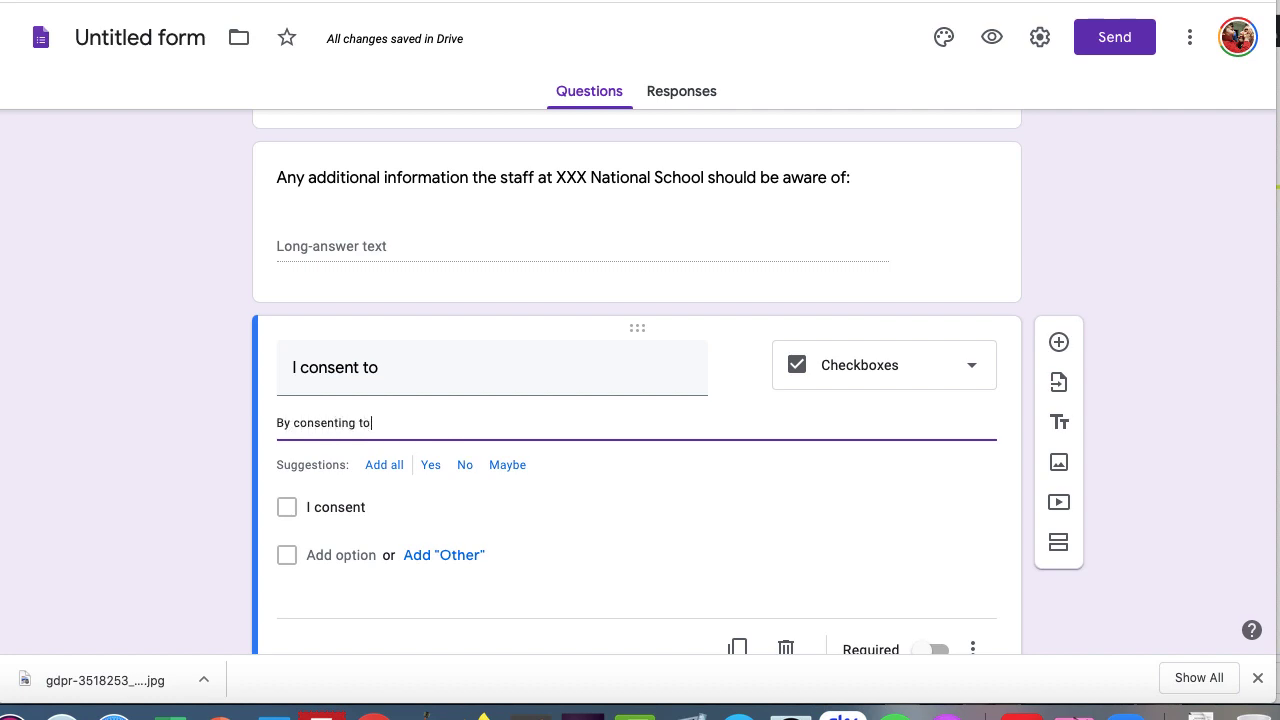
type("...")
scroll(472, 506, "down", 2)
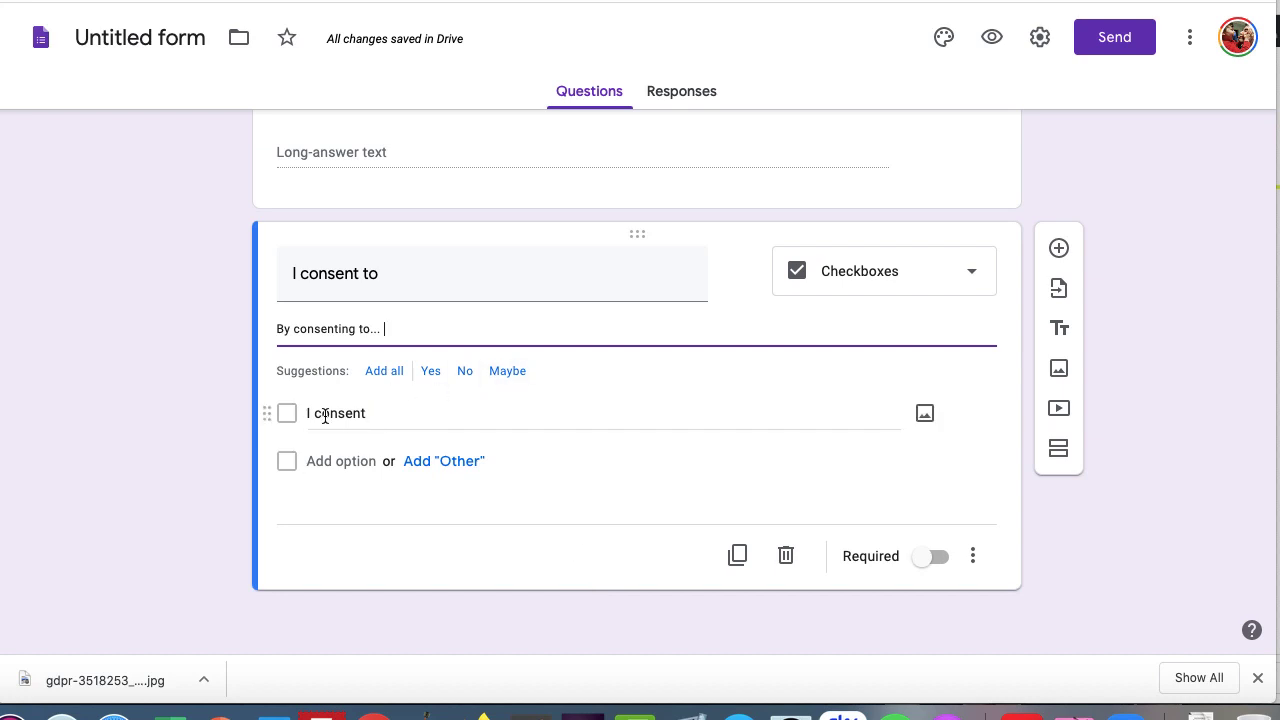
left_click(918, 557)
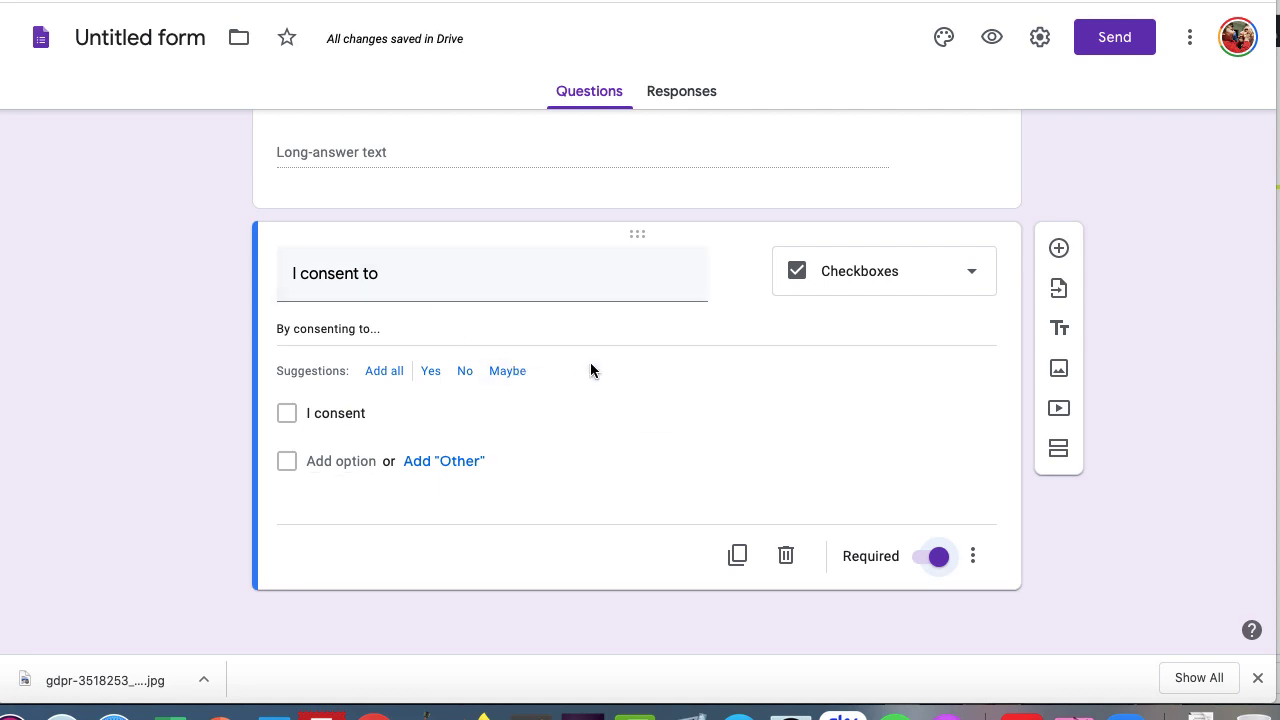
Name the untitled form file "Permission & Information Sheet", matching the title of section 1
scroll(590, 370, "up", 20)
scroll(590, 370, "up", 15)
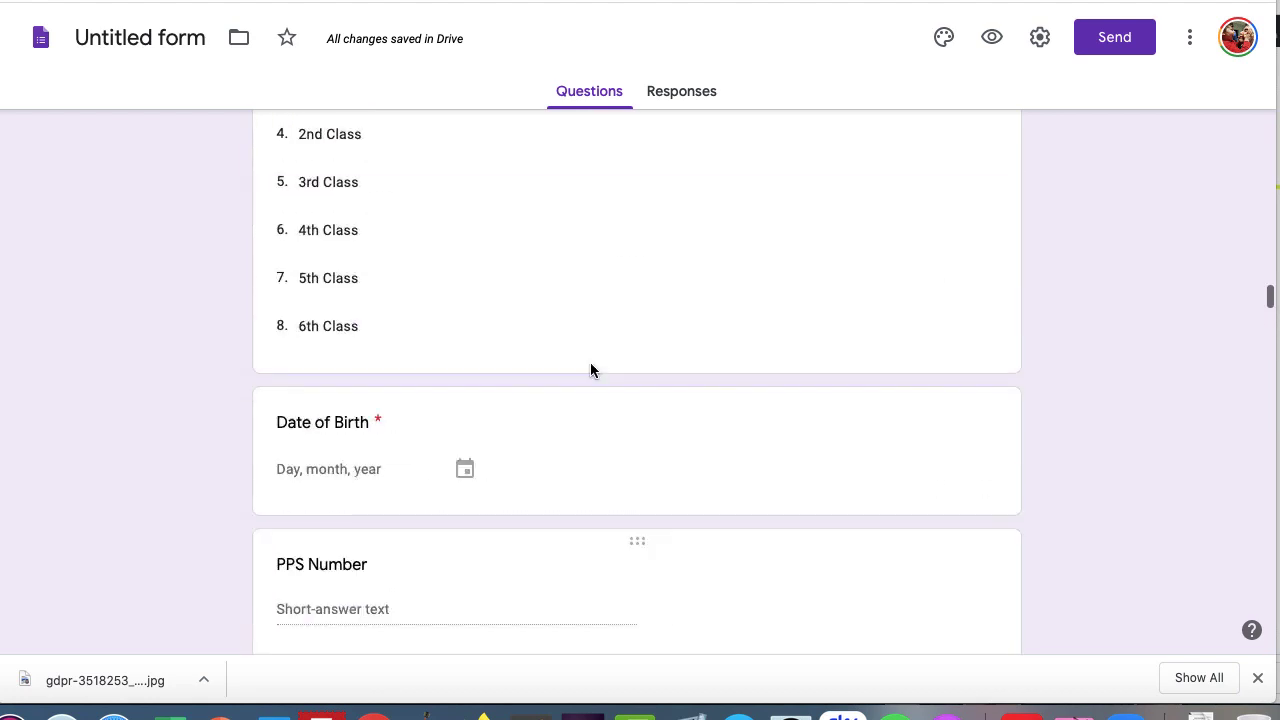
scroll(590, 370, "down", 3)
scroll(590, 370, "up", 2)
scroll(590, 364, "up", 12)
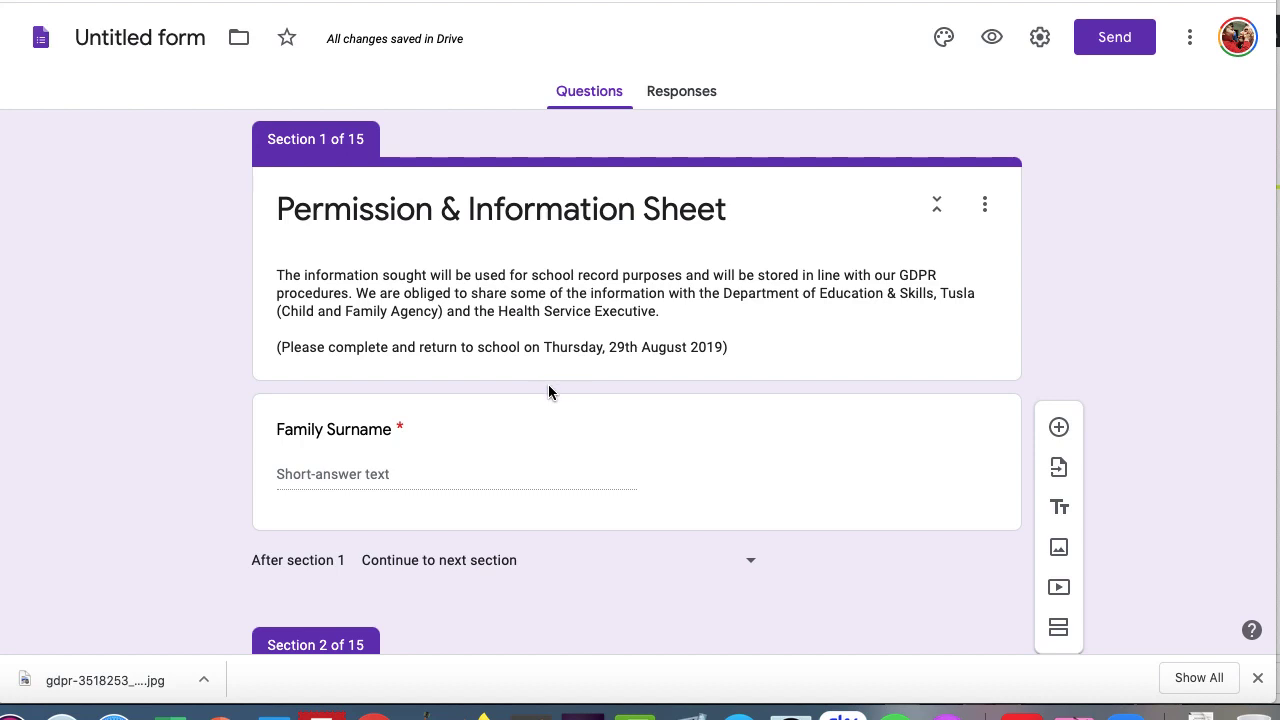
scroll(548, 386, "down", 1)
scroll(548, 386, "up", 1)
left_click(112, 42)
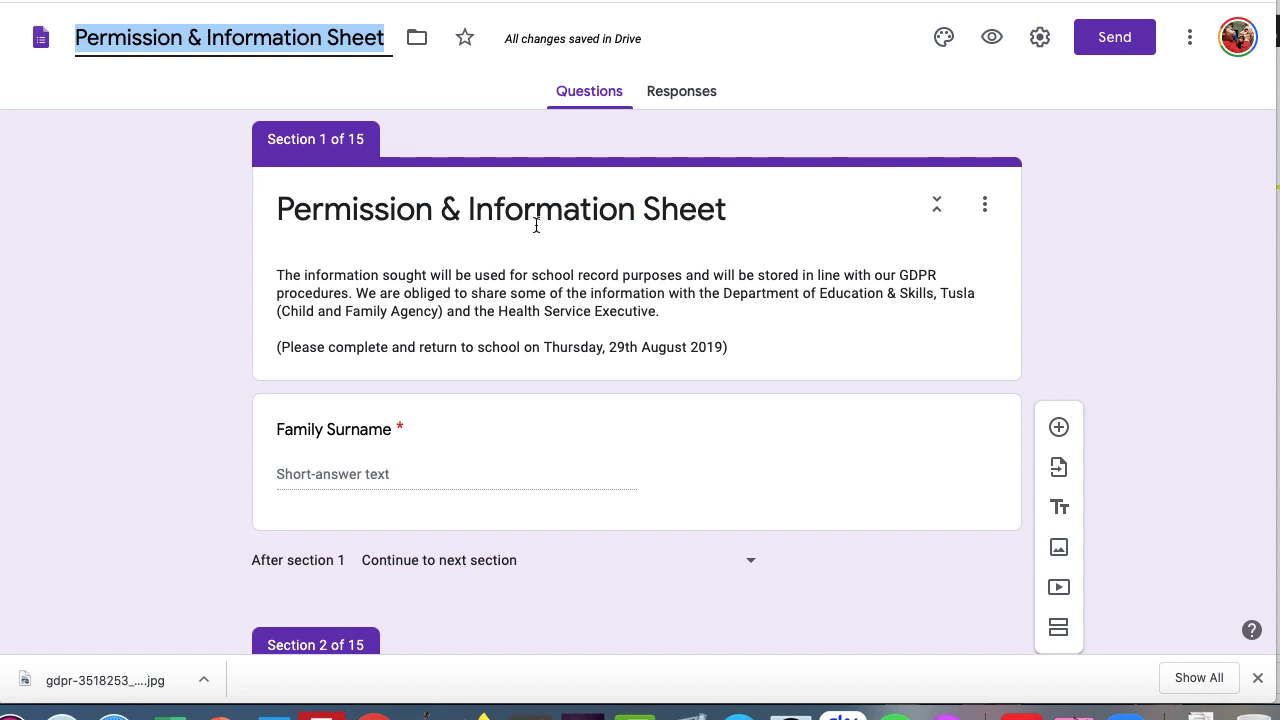
left_click(203, 328)
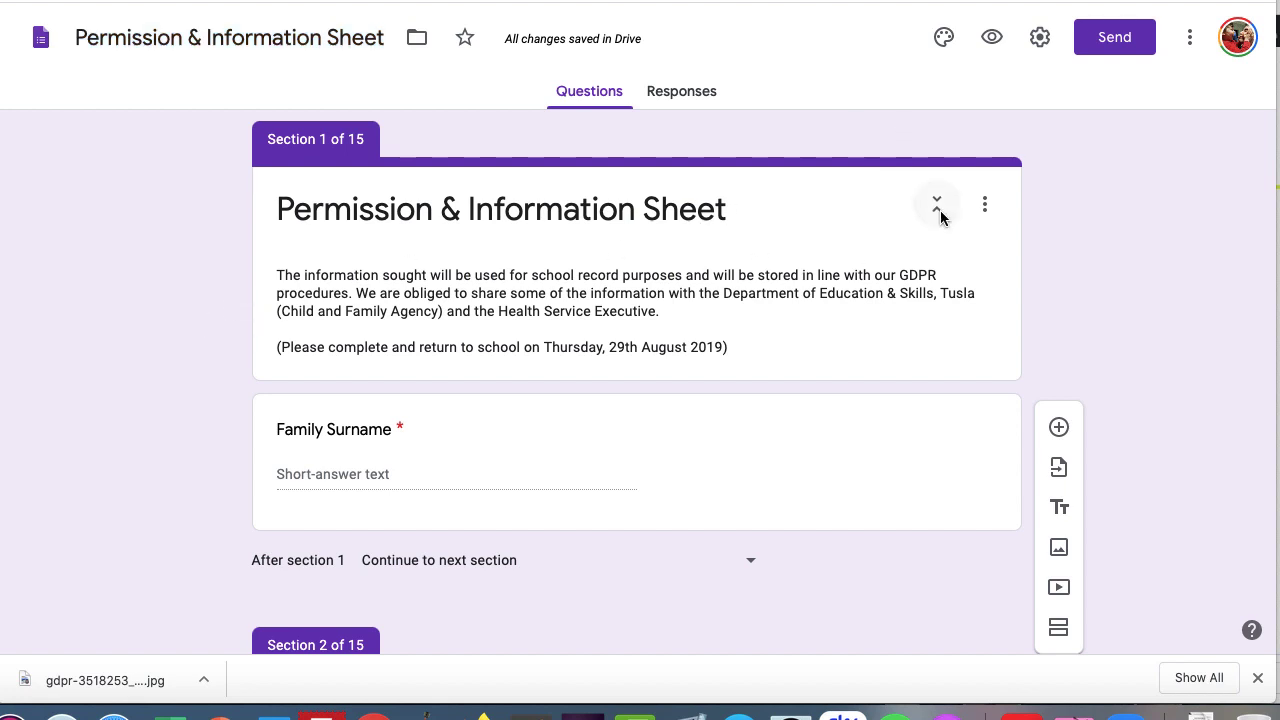
Upload the laptop and green tick picture as the form's header image, cropped to its upper part
left_click(944, 38)
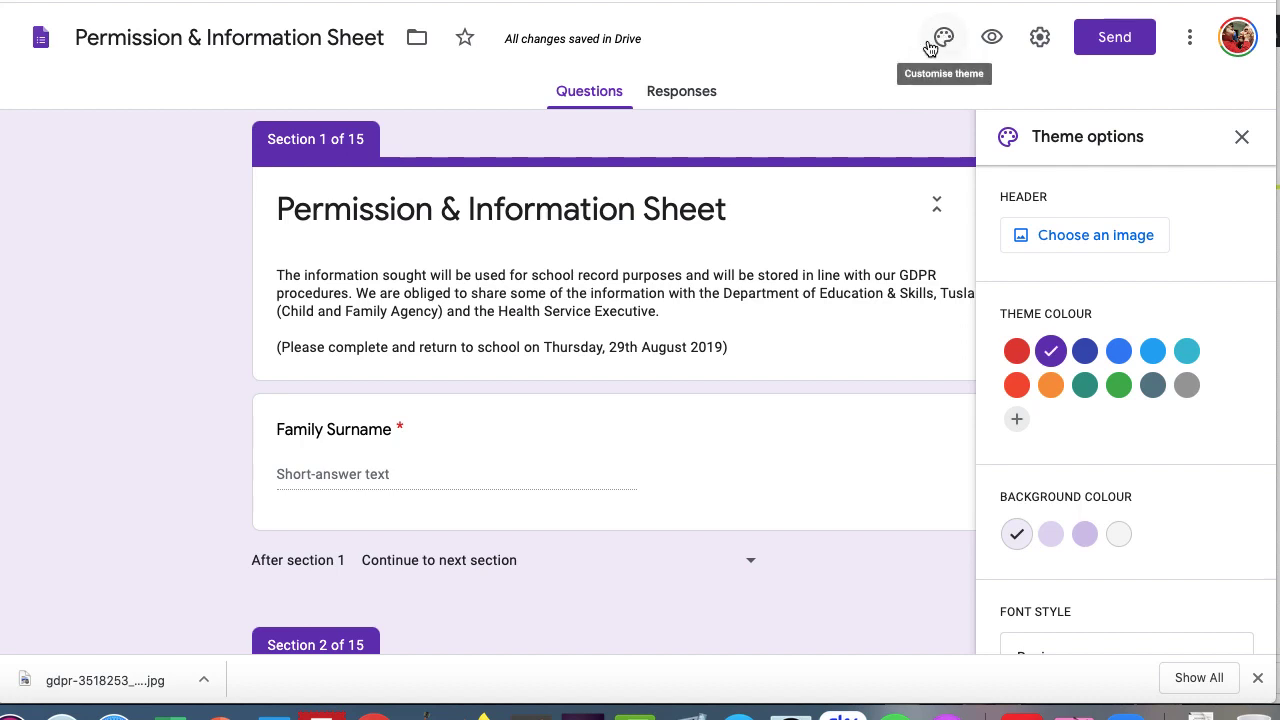
left_click(1062, 242)
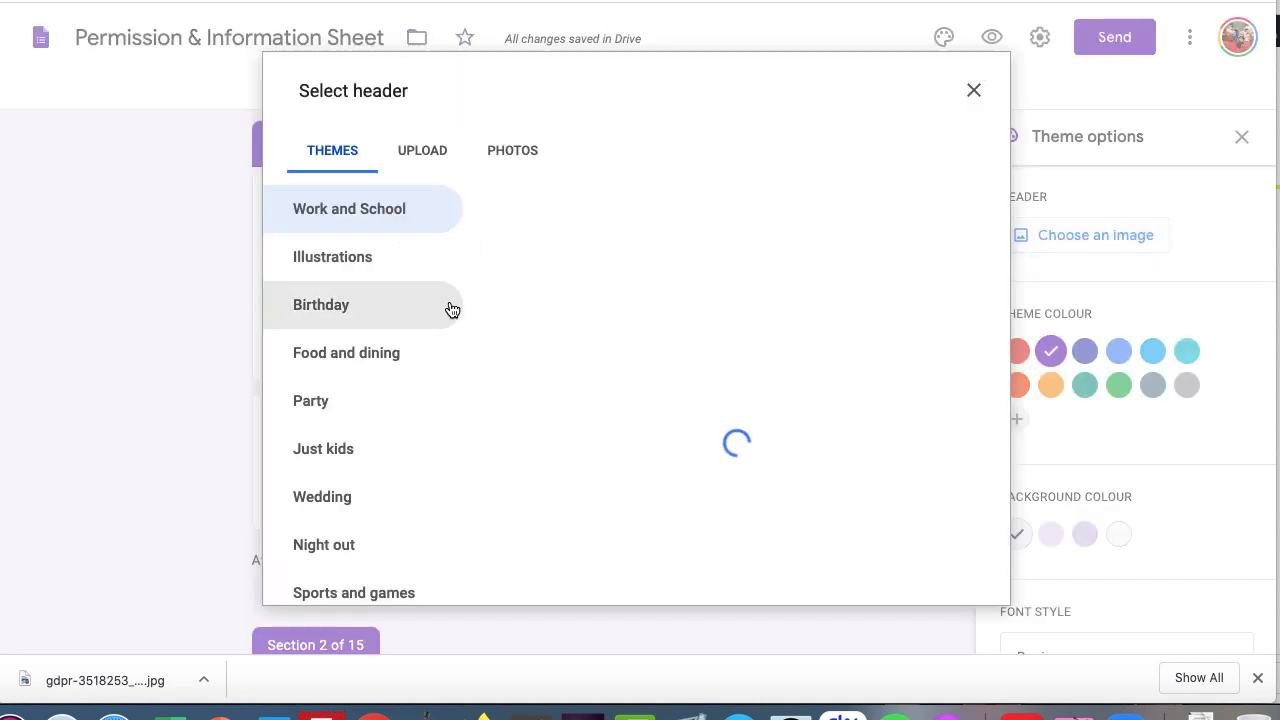
left_click(422, 152)
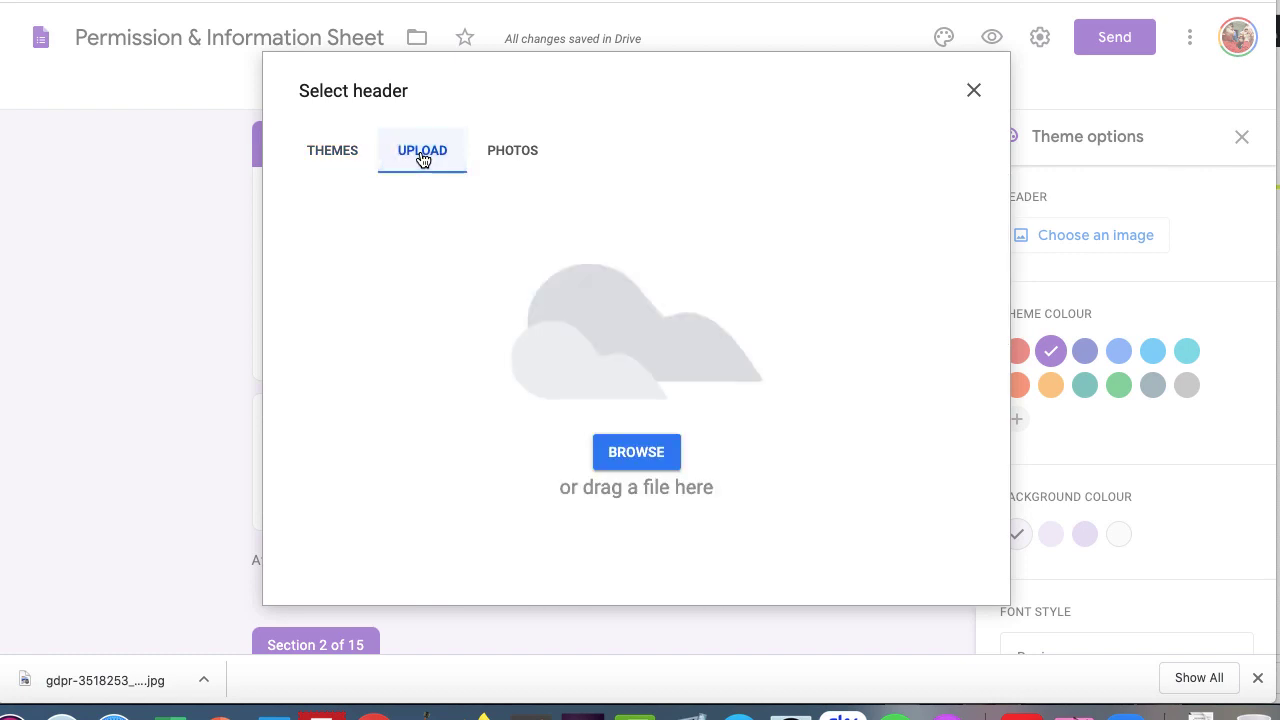
left_click(645, 452)
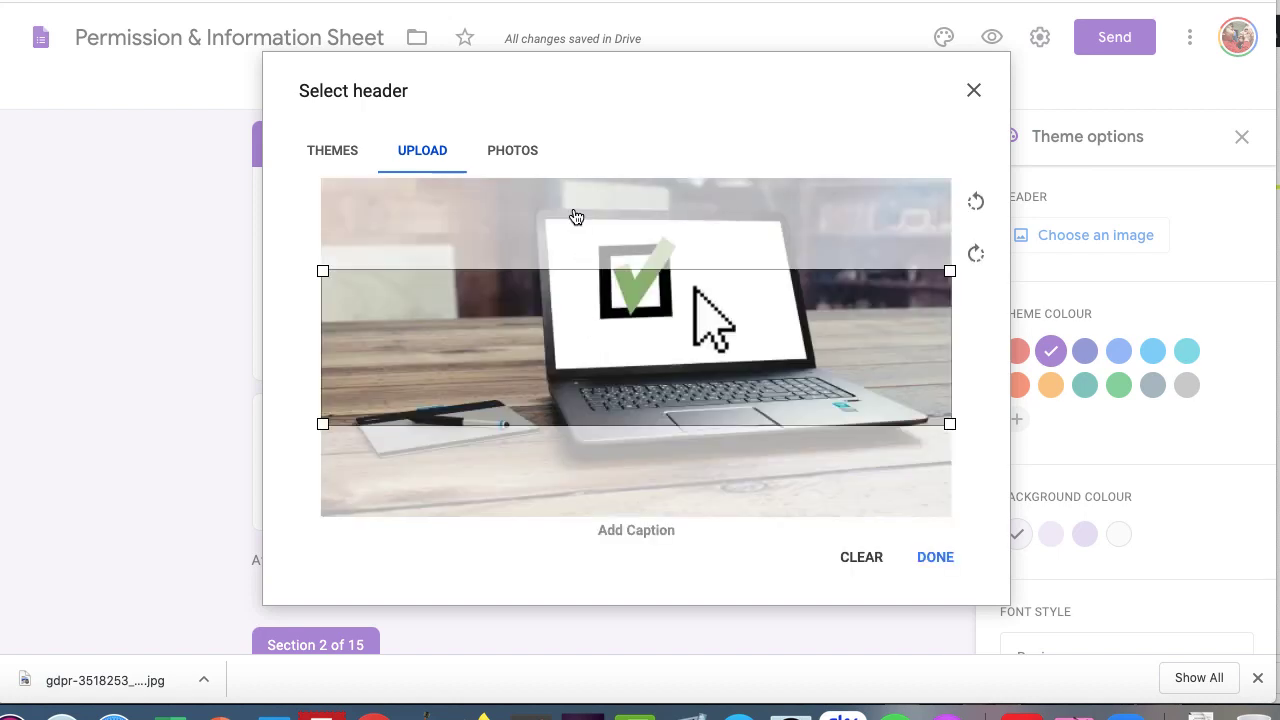
left_click_drag(585, 347, 576, 254)
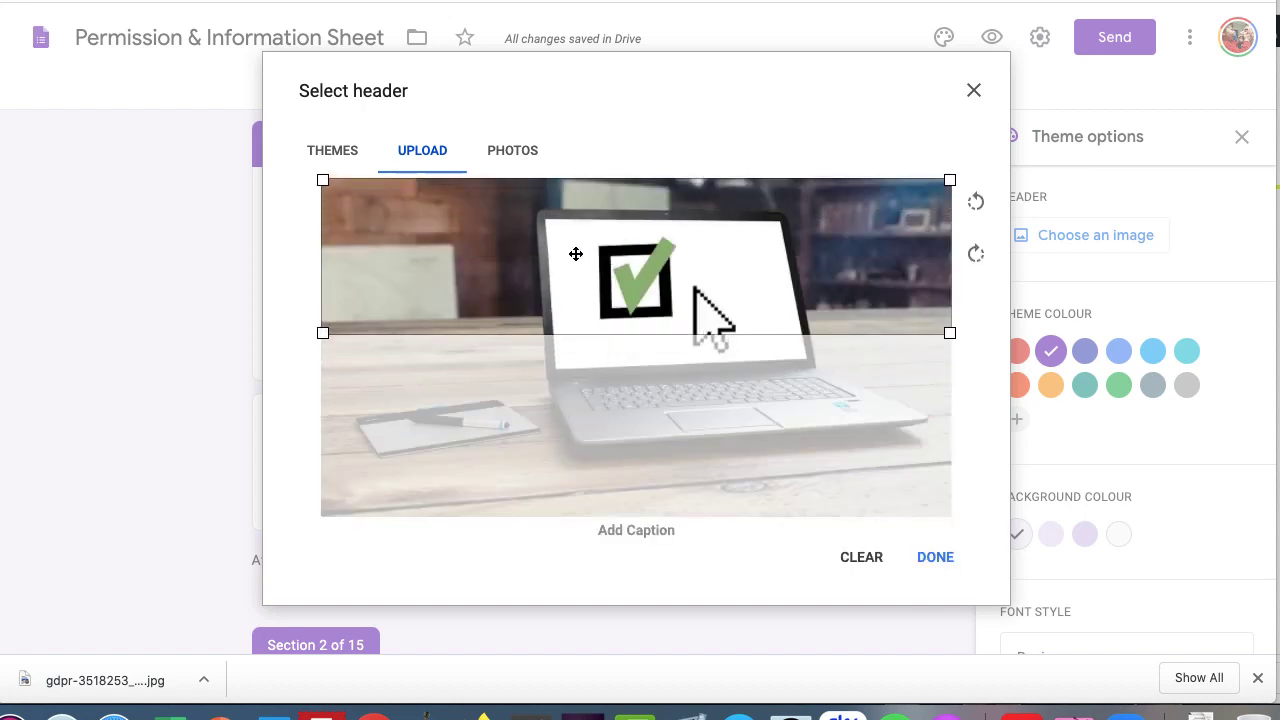
left_click(944, 558)
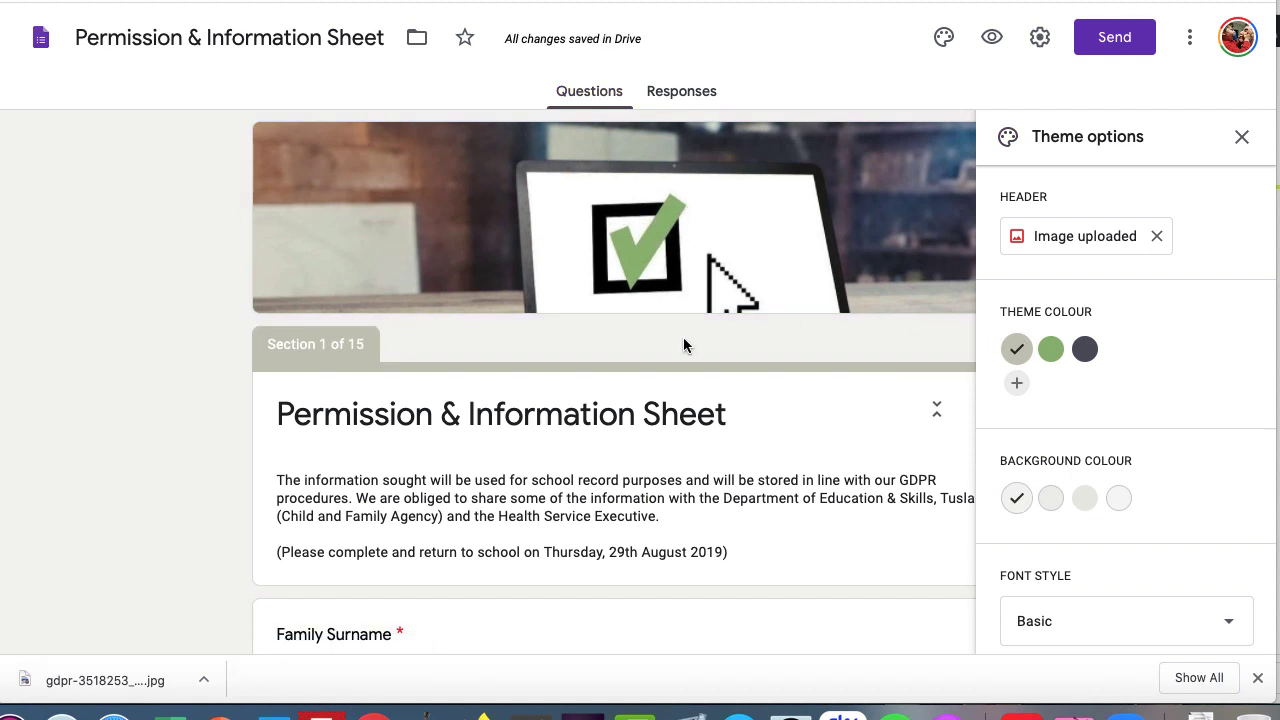
Set the form's theme colour to green #93b477 and its background to the dark shade #d9e5cf
left_click(1049, 352)
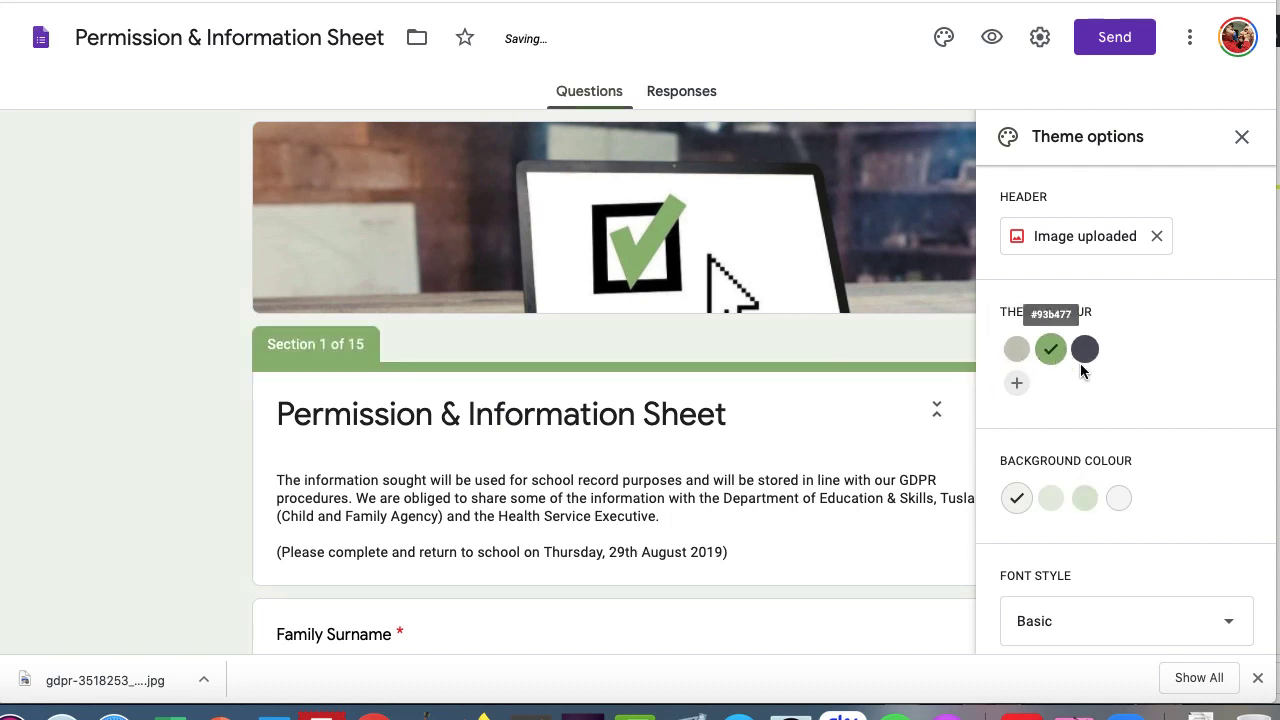
left_click(1092, 501)
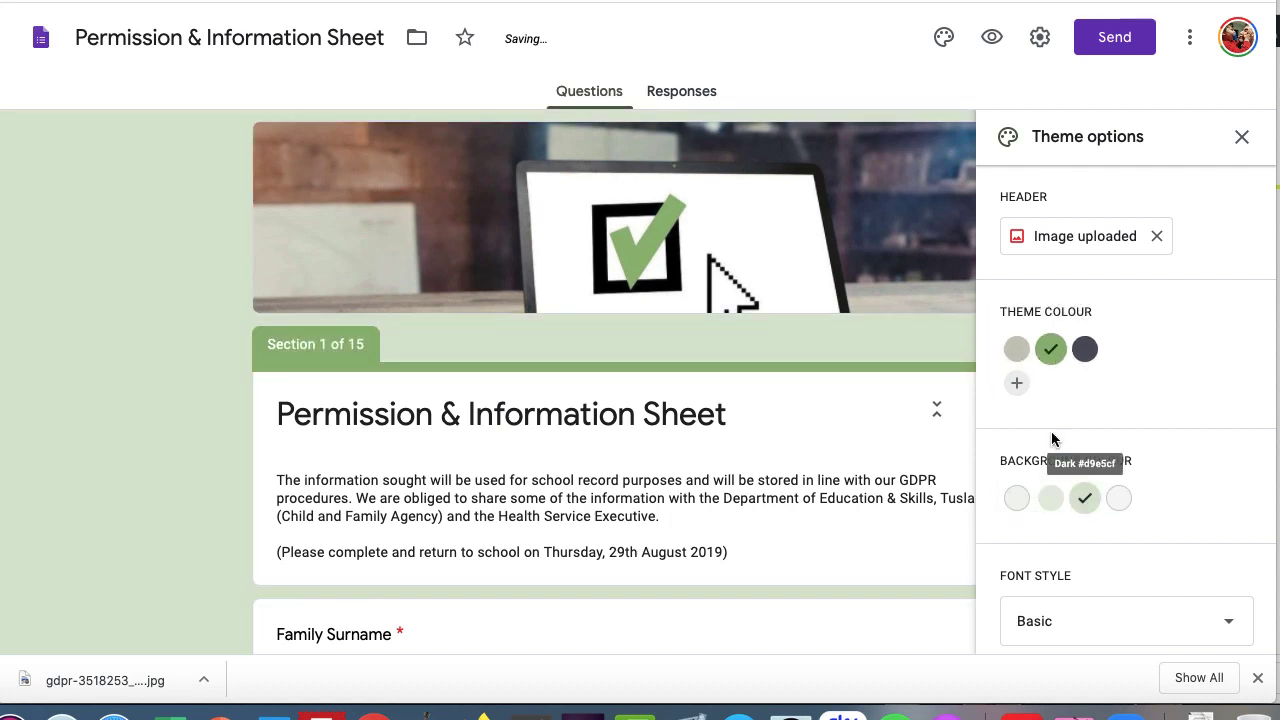
Try the Decorative font style, settle on Playful, and check it on the first section's text
scroll(1051, 431, "down", 1)
left_click(1064, 612)
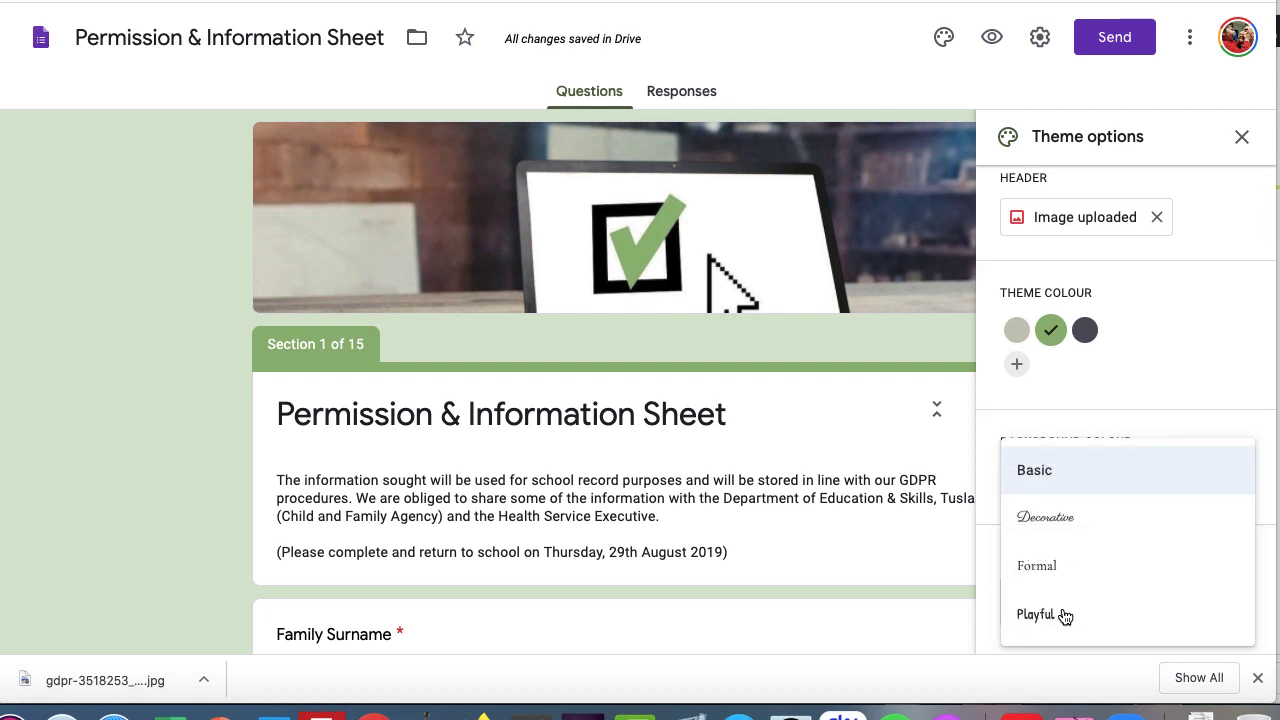
left_click(1042, 526)
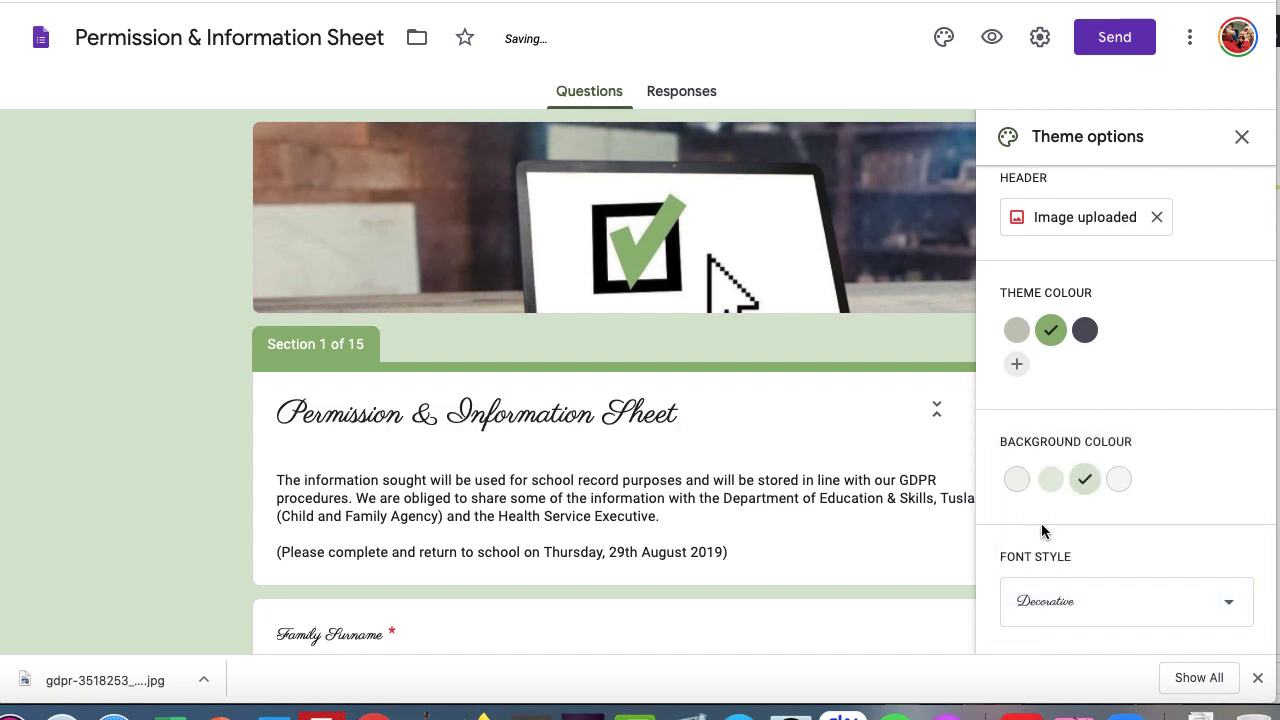
left_click(1038, 602)
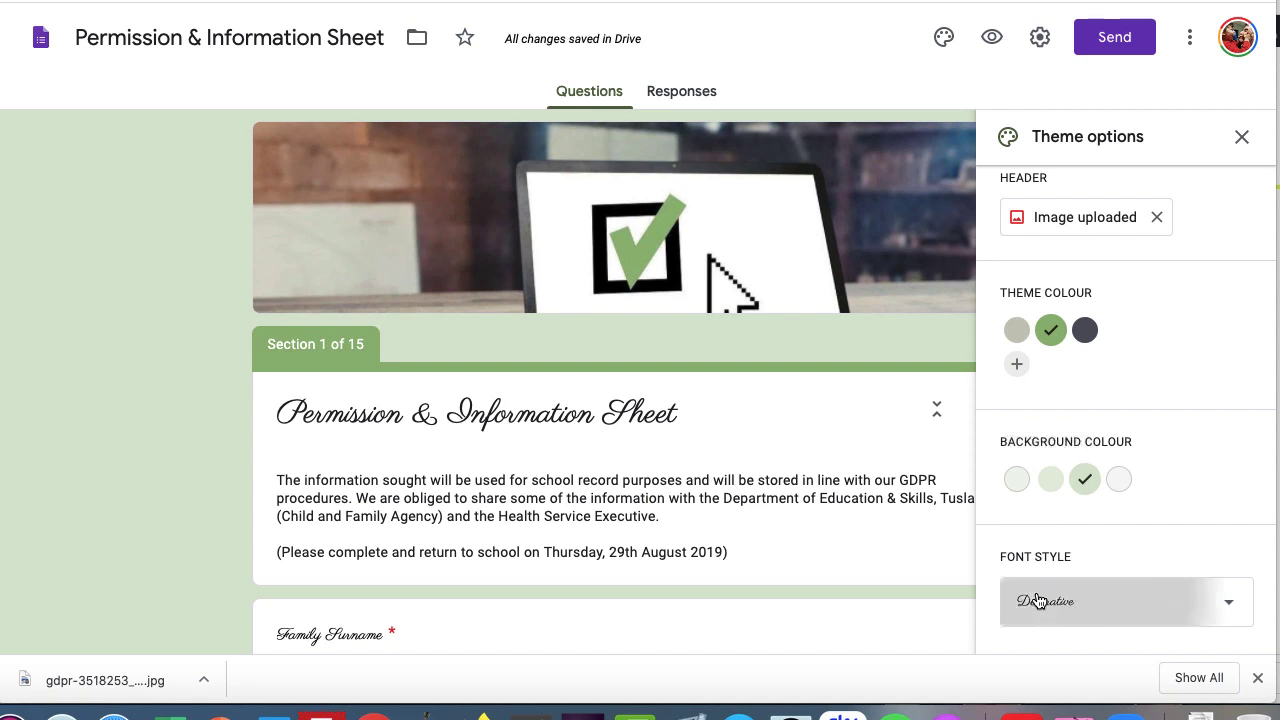
left_click(1035, 612)
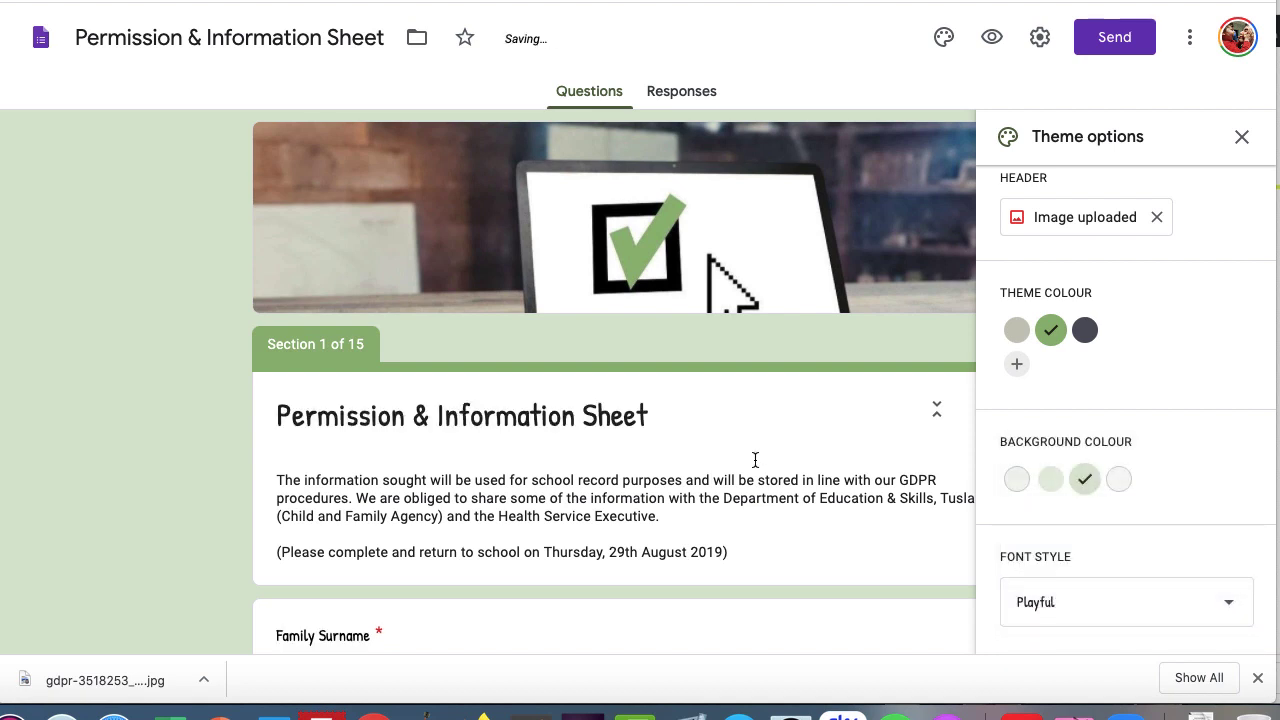
scroll(754, 462, "down", 2)
scroll(755, 466, "down", 2)
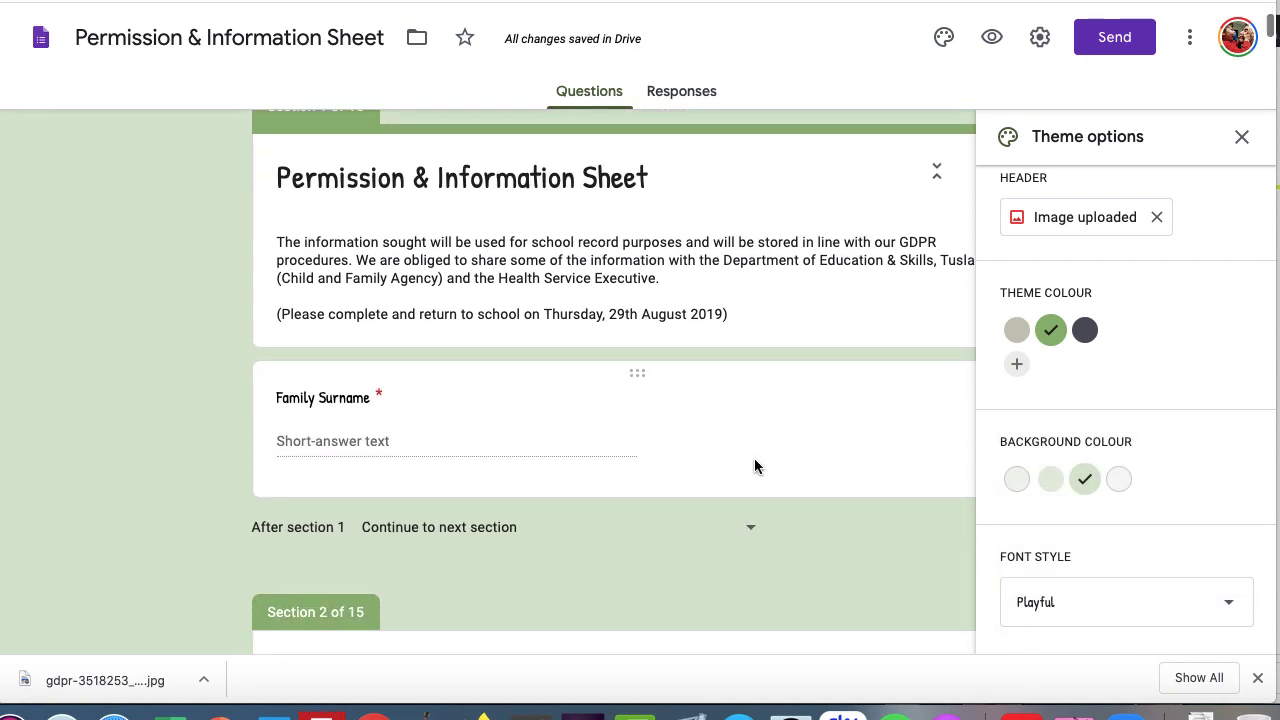
Check the Playful font on the Child 1 questions, close the theme options and return to the form's header image
scroll(754, 466, "down", 10)
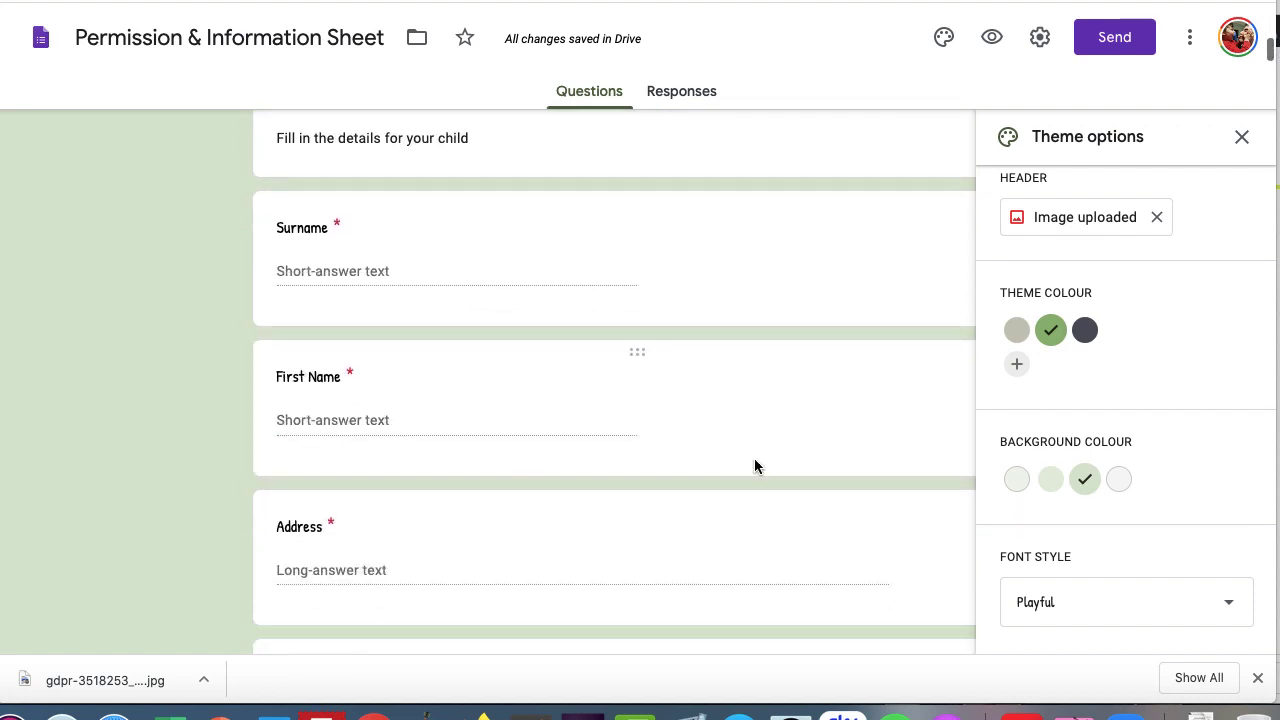
scroll(754, 464, "down", 2)
scroll(754, 466, "up", 3)
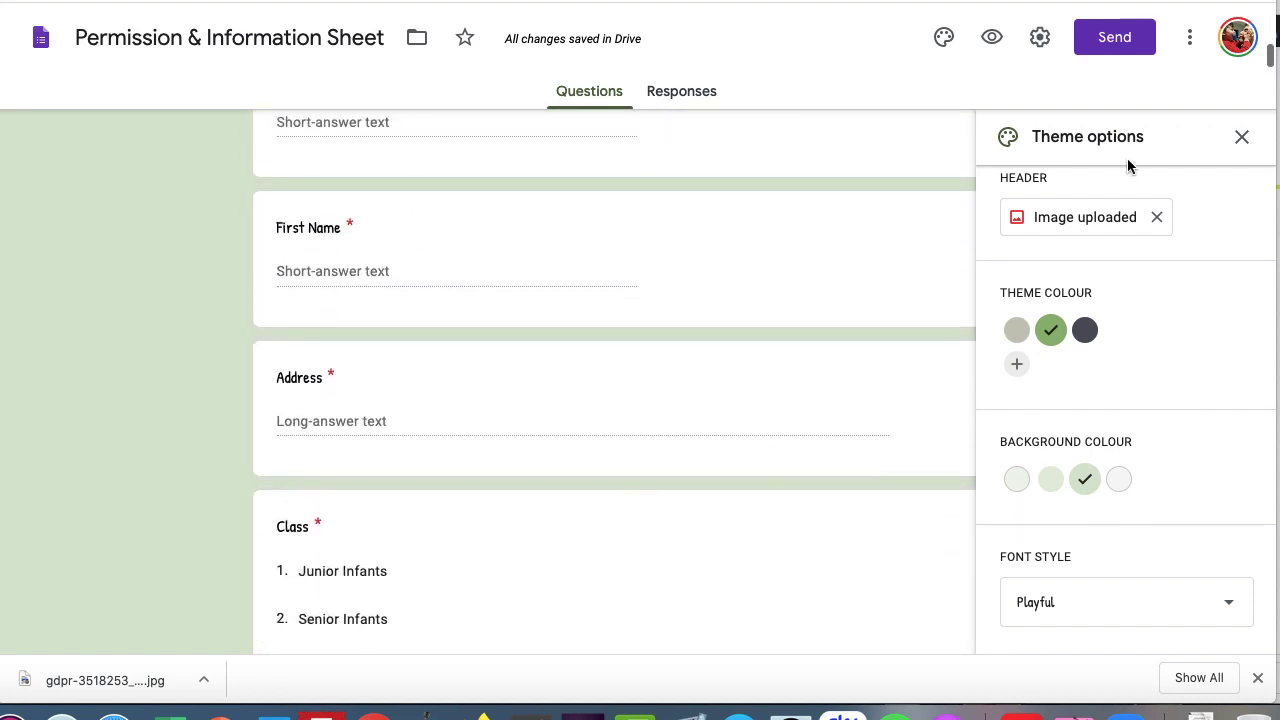
left_click(1243, 138)
scroll(743, 328, "up", 10)
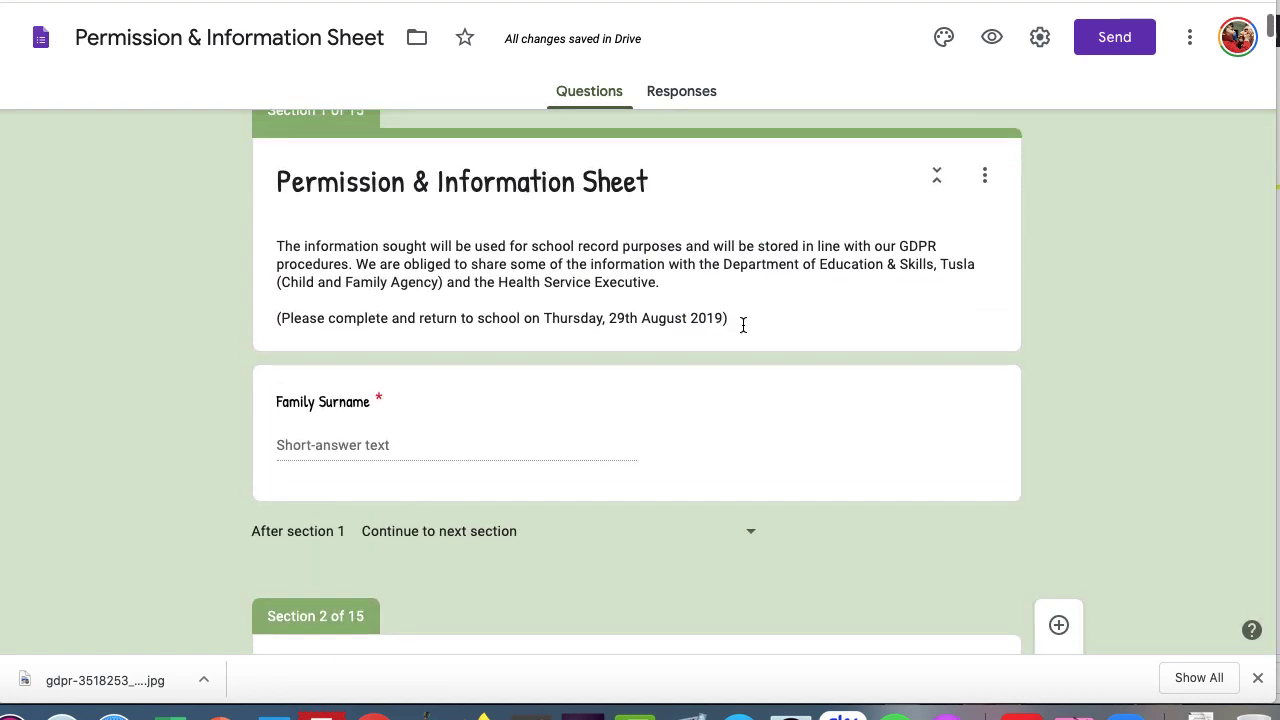
scroll(743, 324, "up", 3)
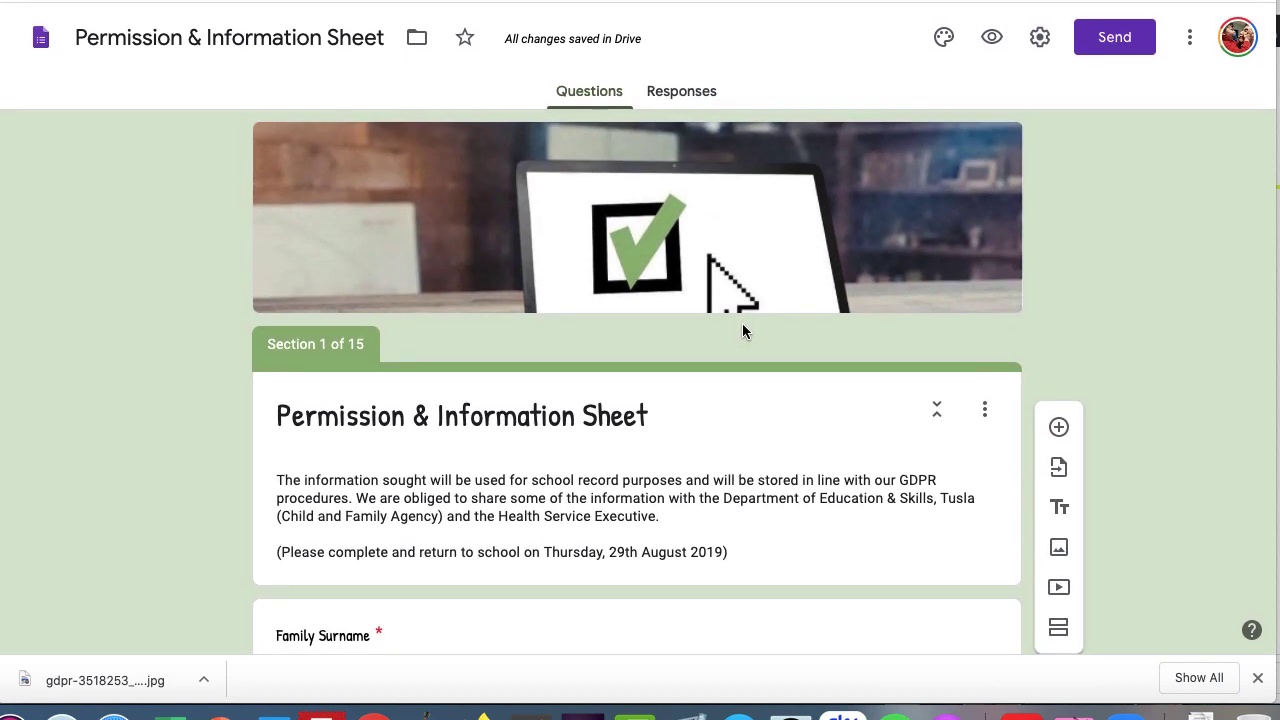
Review sections 1 and 2 from the title to Religious Denomination, and the destinations available after section 2
scroll(742, 323, "down", 3)
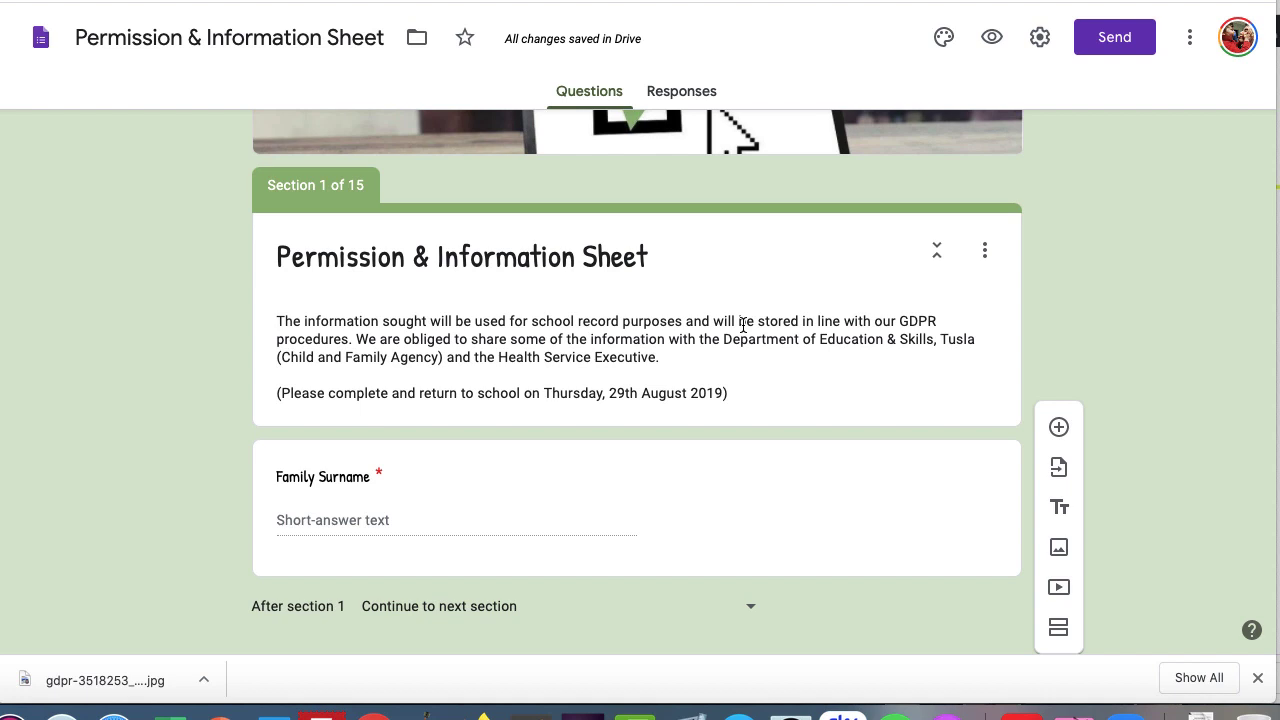
scroll(583, 442, "down", 1)
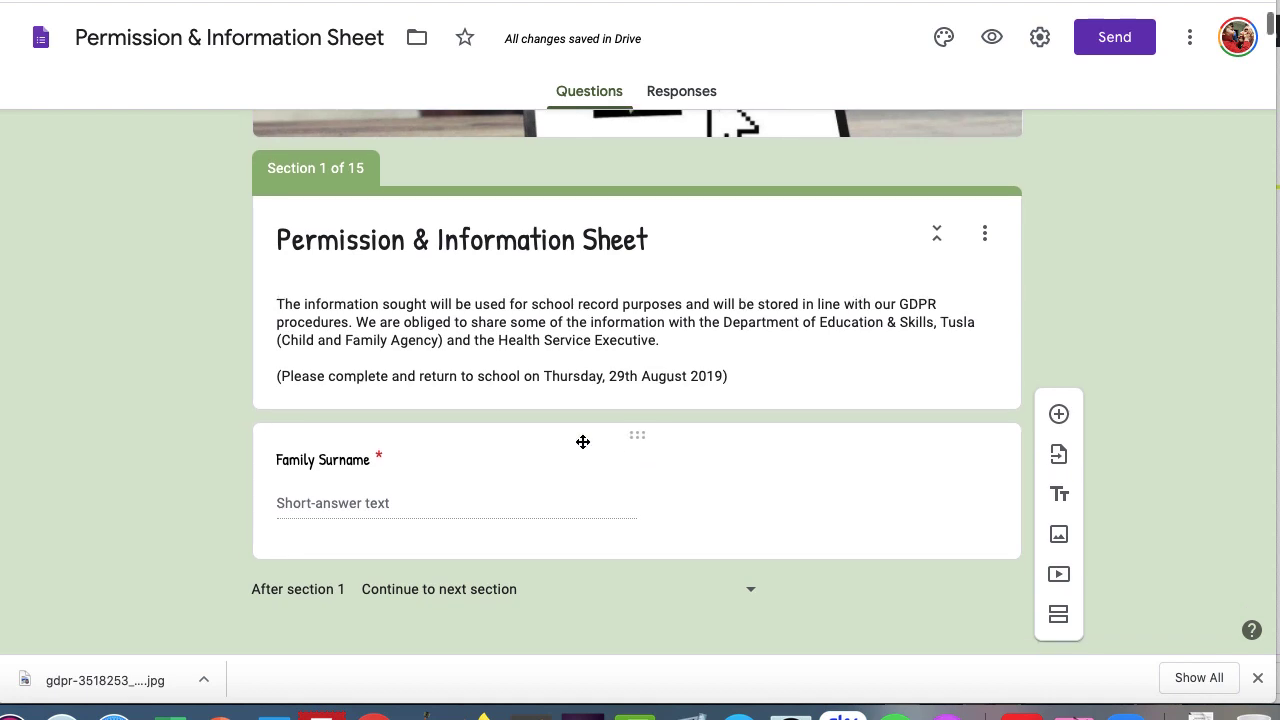
scroll(583, 442, "down", 1)
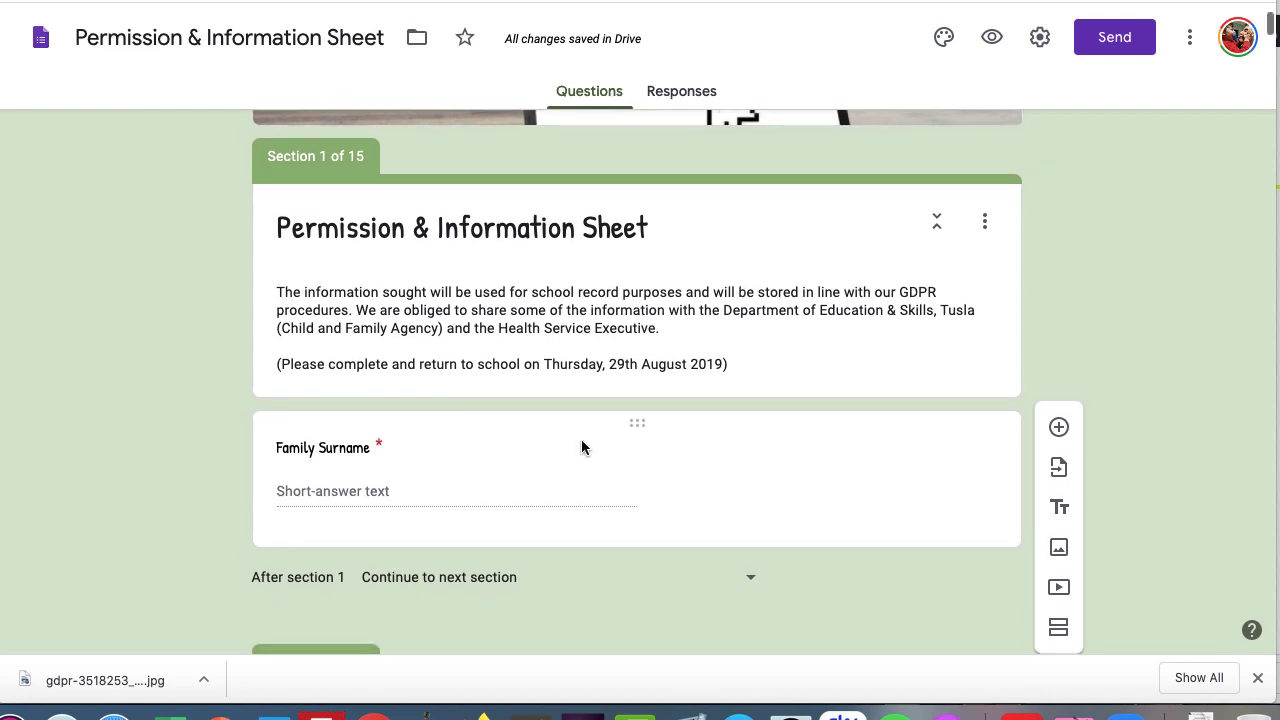
scroll(583, 442, "down", 3)
scroll(582, 441, "down", 5)
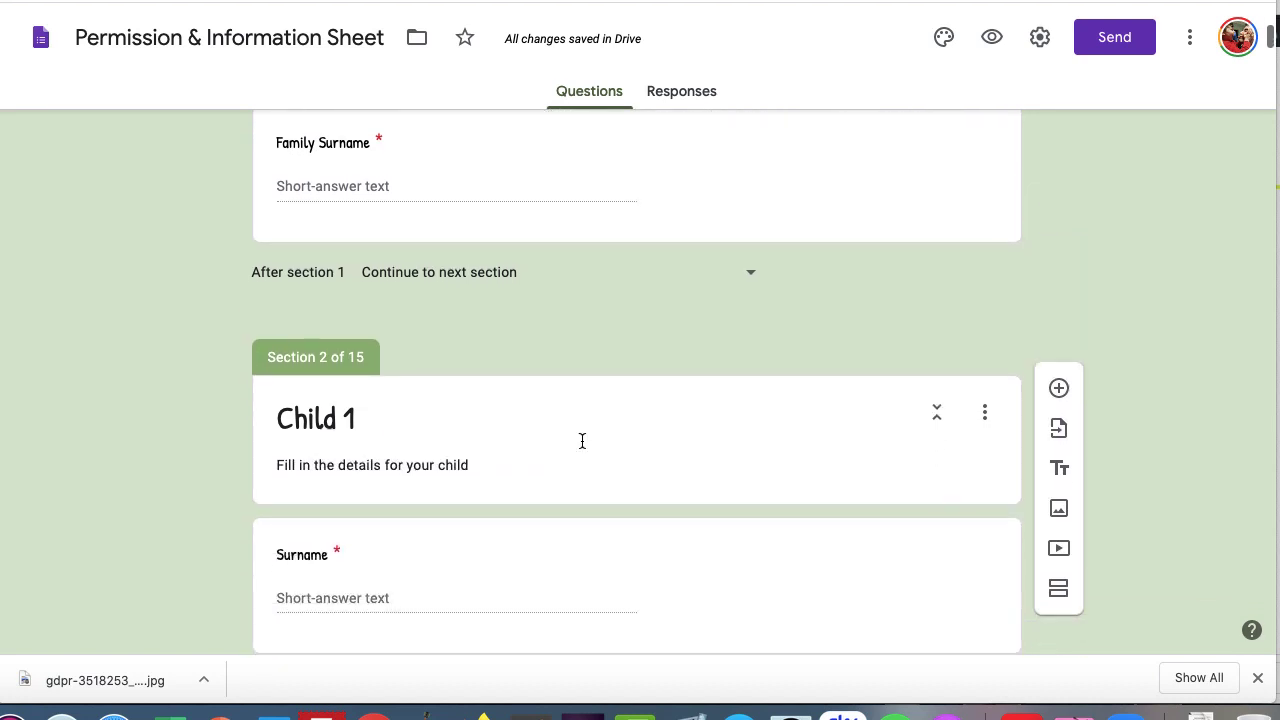
scroll(581, 447, "down", 2)
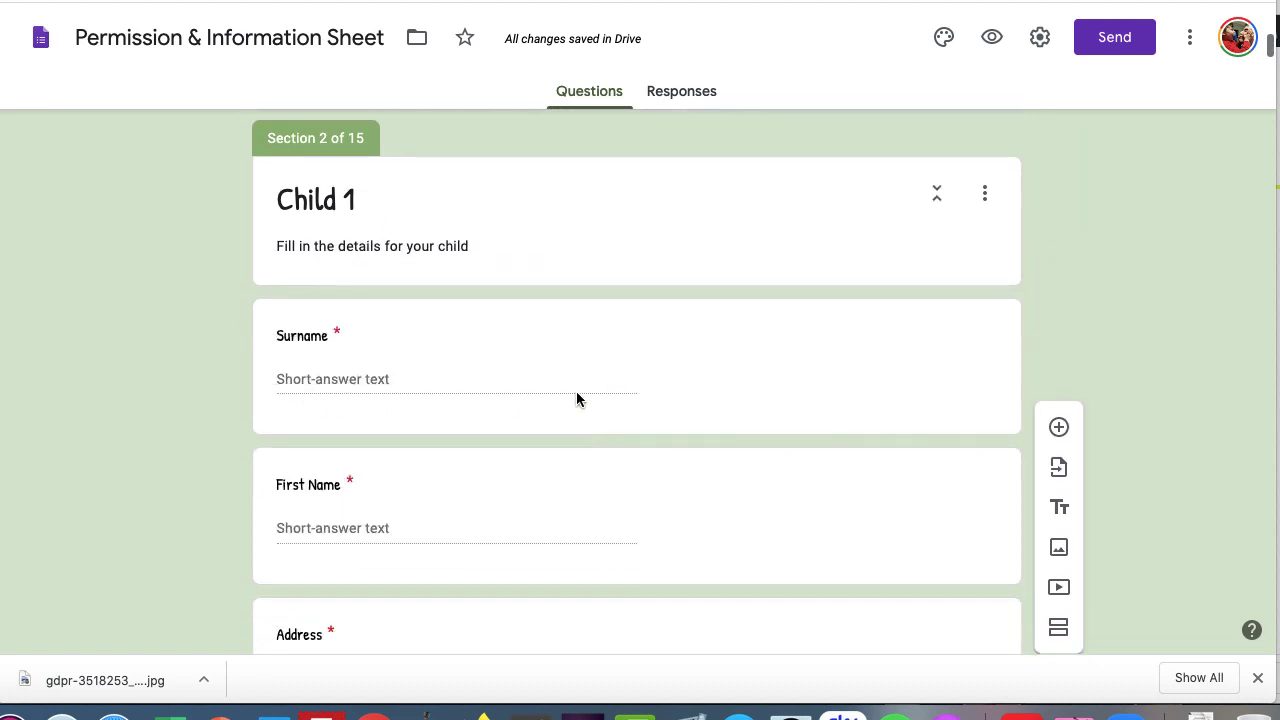
scroll(430, 236, "up", 8)
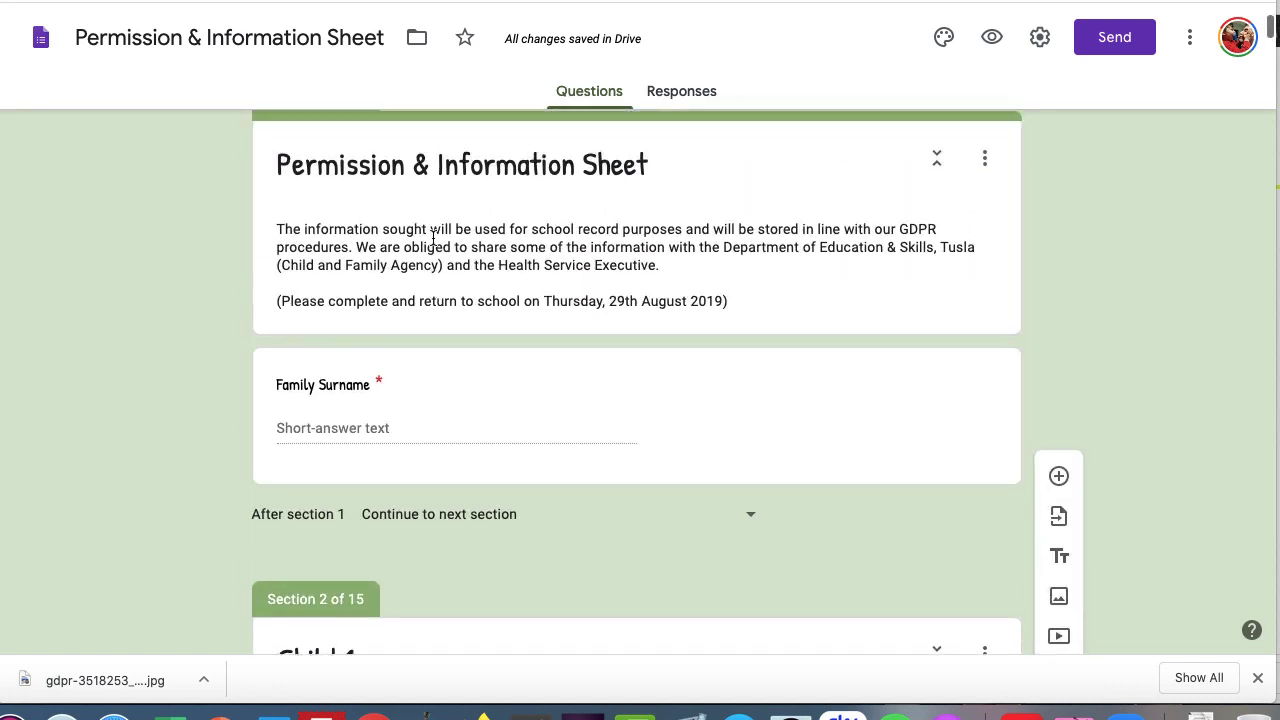
scroll(413, 433, "down", 2)
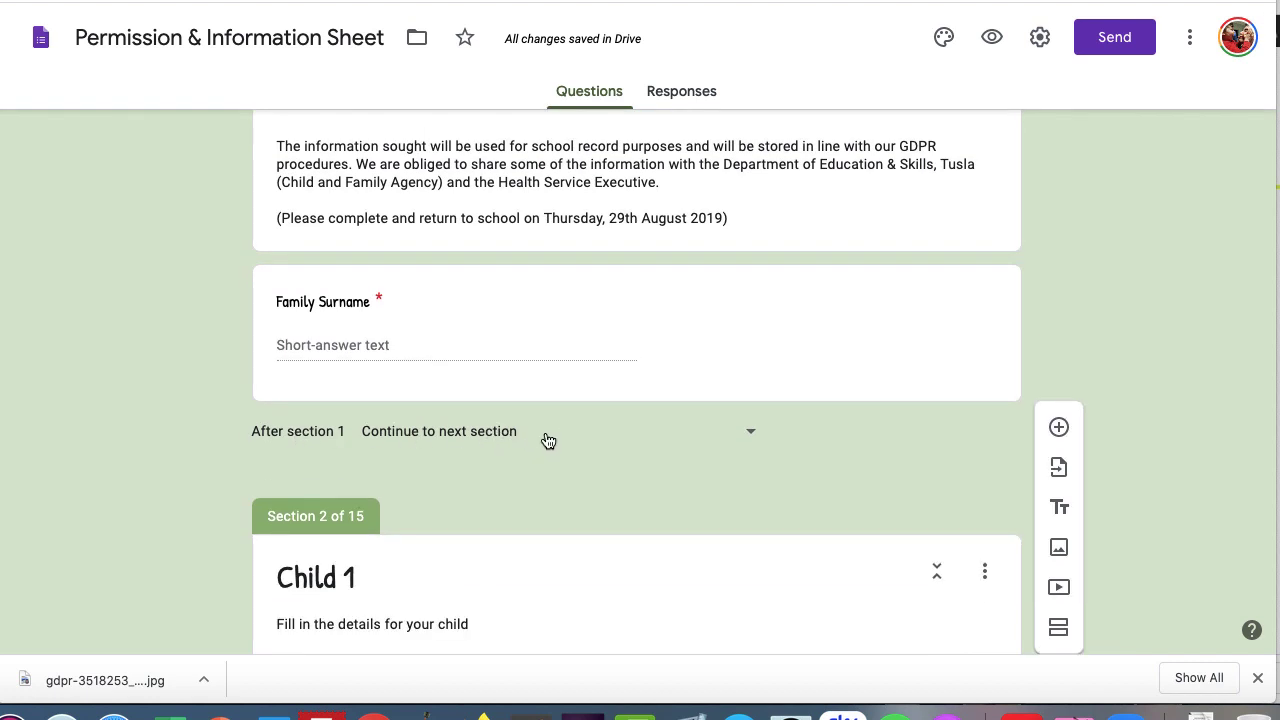
scroll(515, 438, "down", 5)
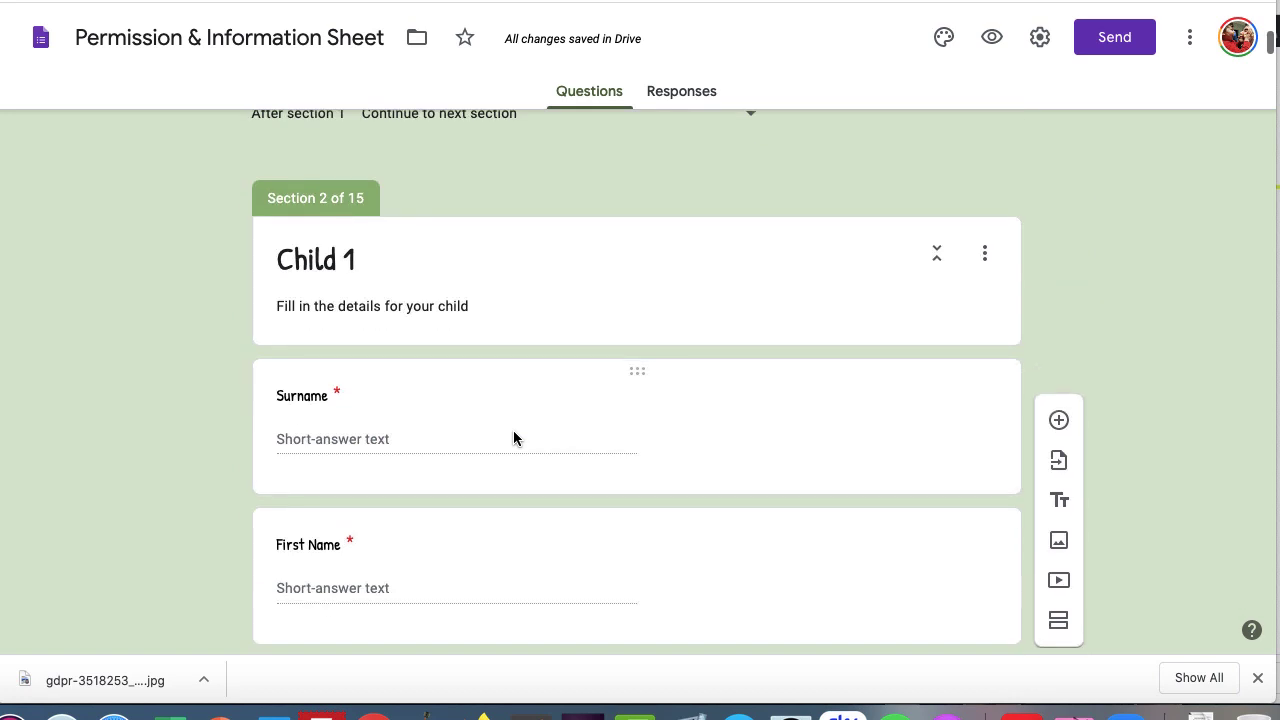
scroll(422, 370, "down", 1)
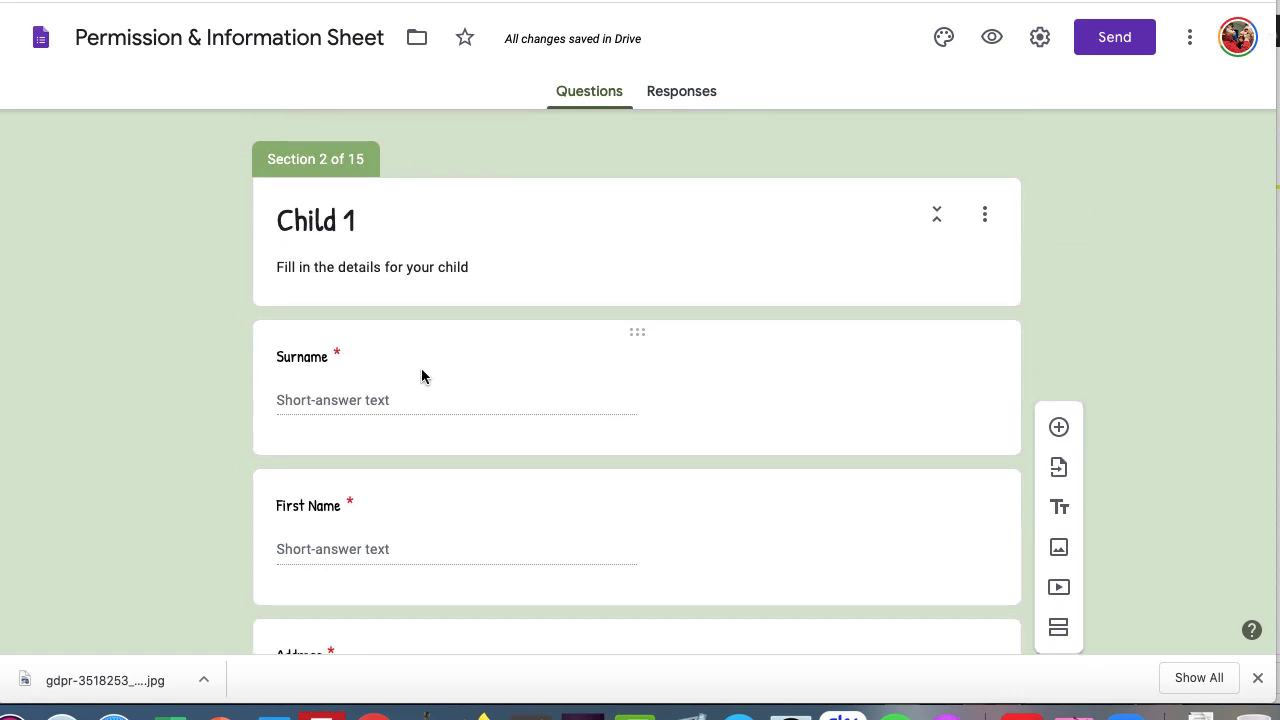
scroll(422, 376, "down", 10)
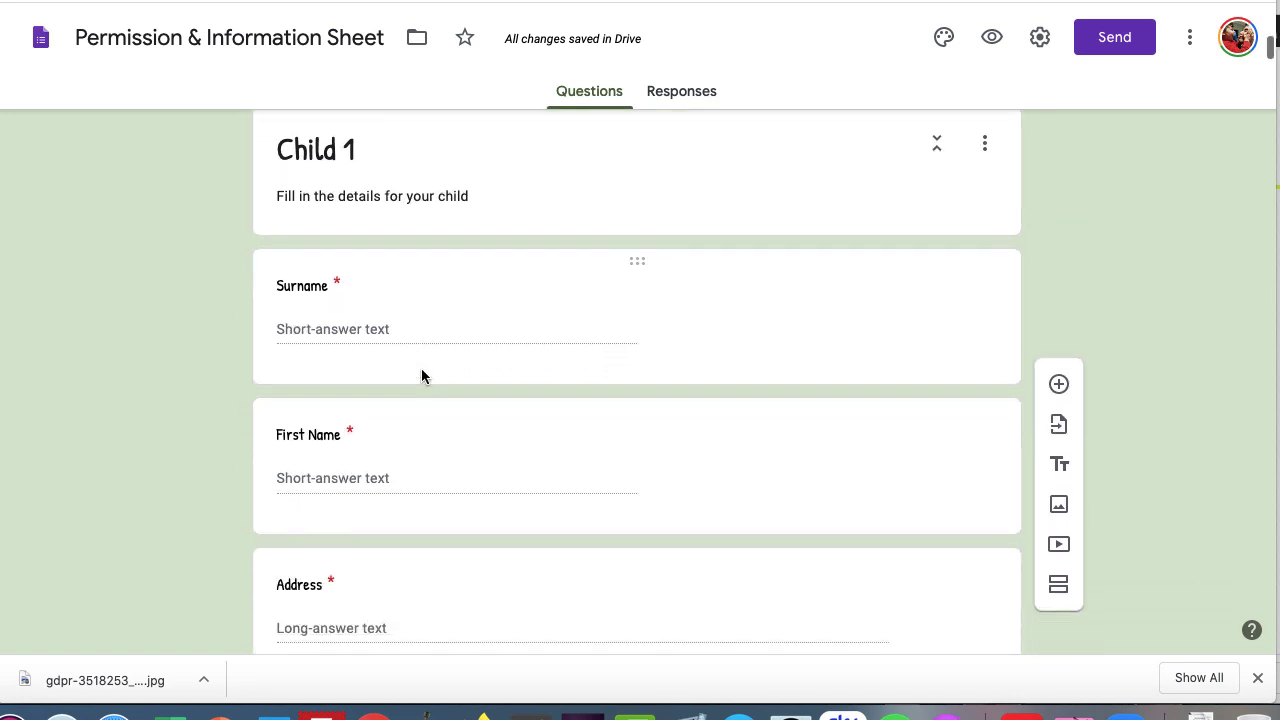
scroll(422, 370, "down", 9)
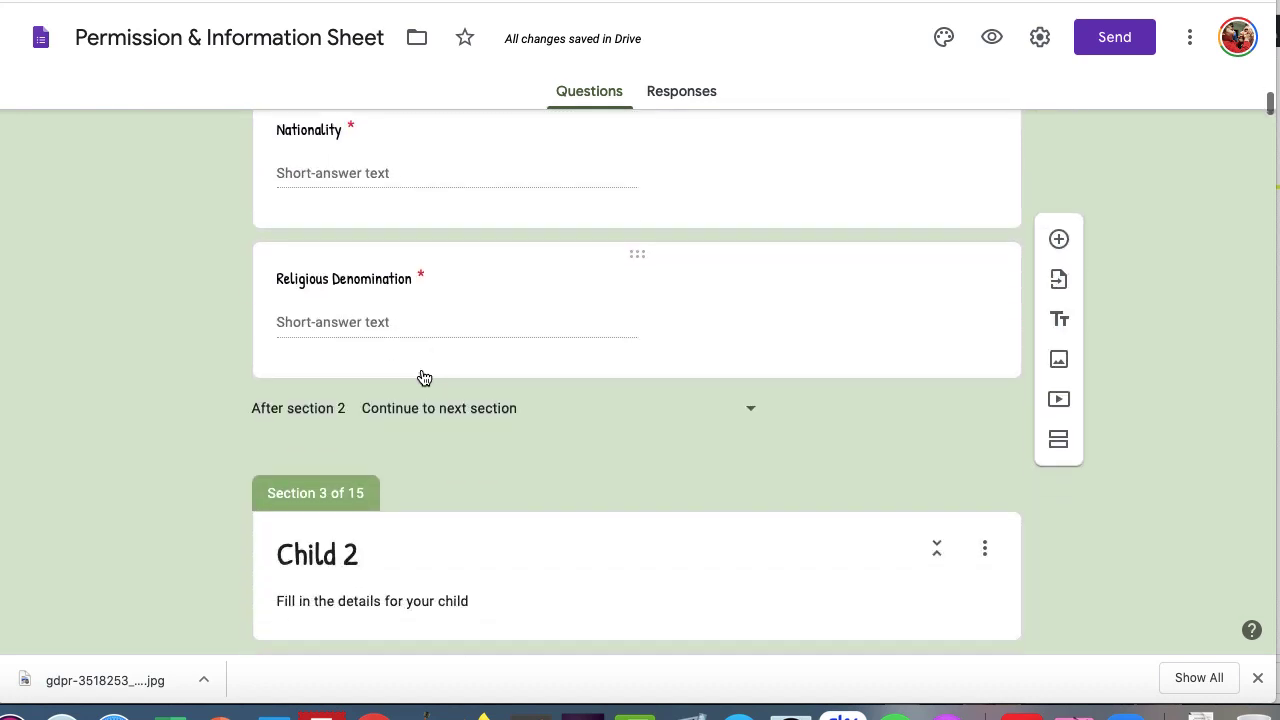
scroll(422, 372, "up", 14)
scroll(421, 374, "up", 6)
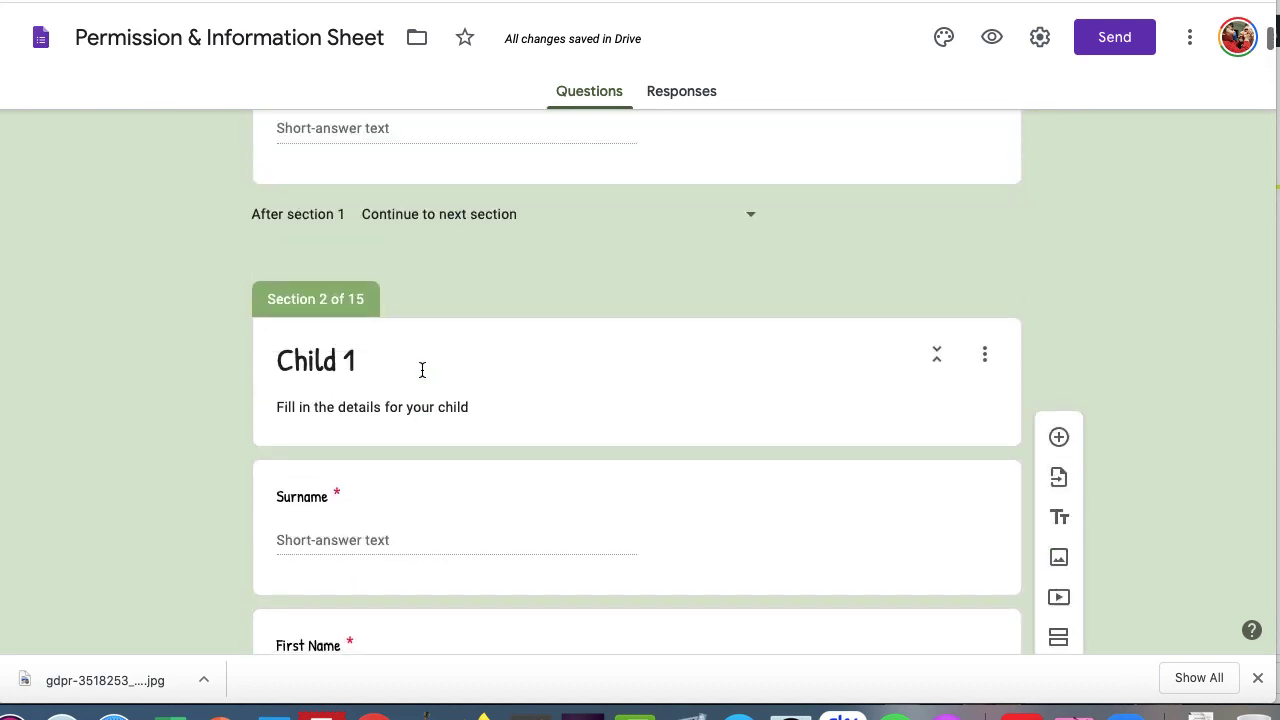
scroll(421, 370, "down", 1)
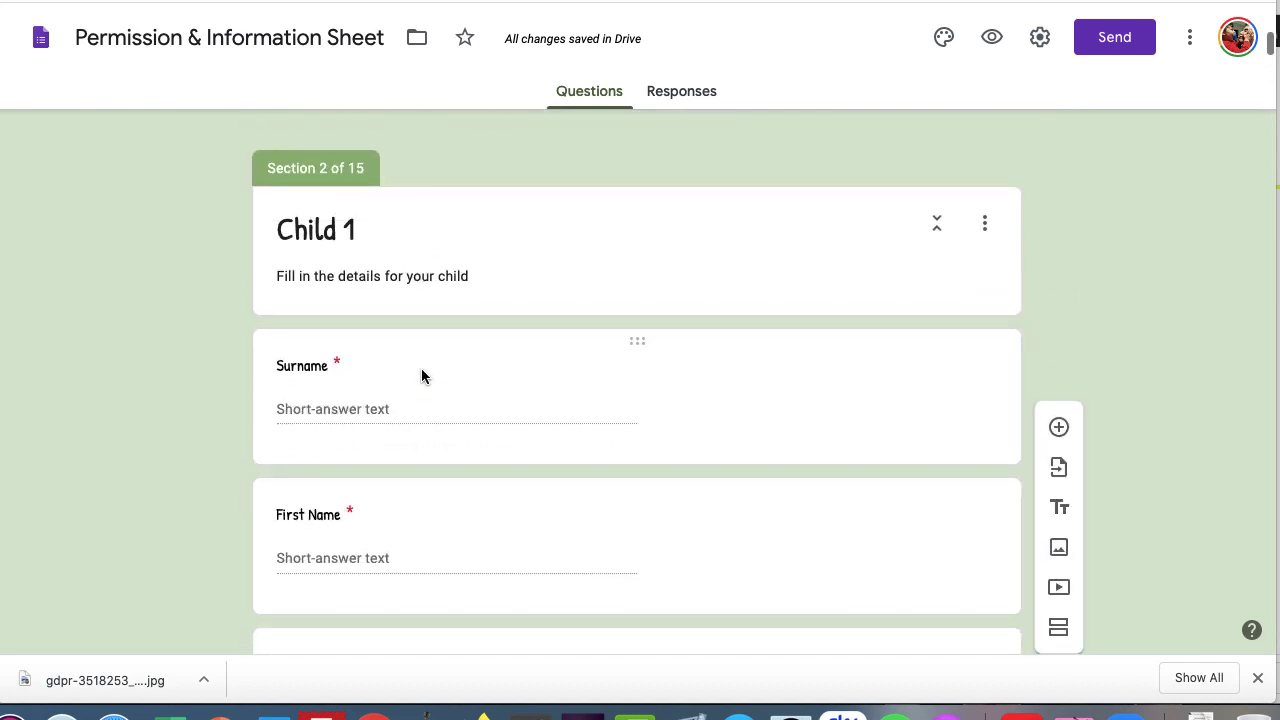
scroll(421, 370, "down", 3)
scroll(421, 370, "down", 12)
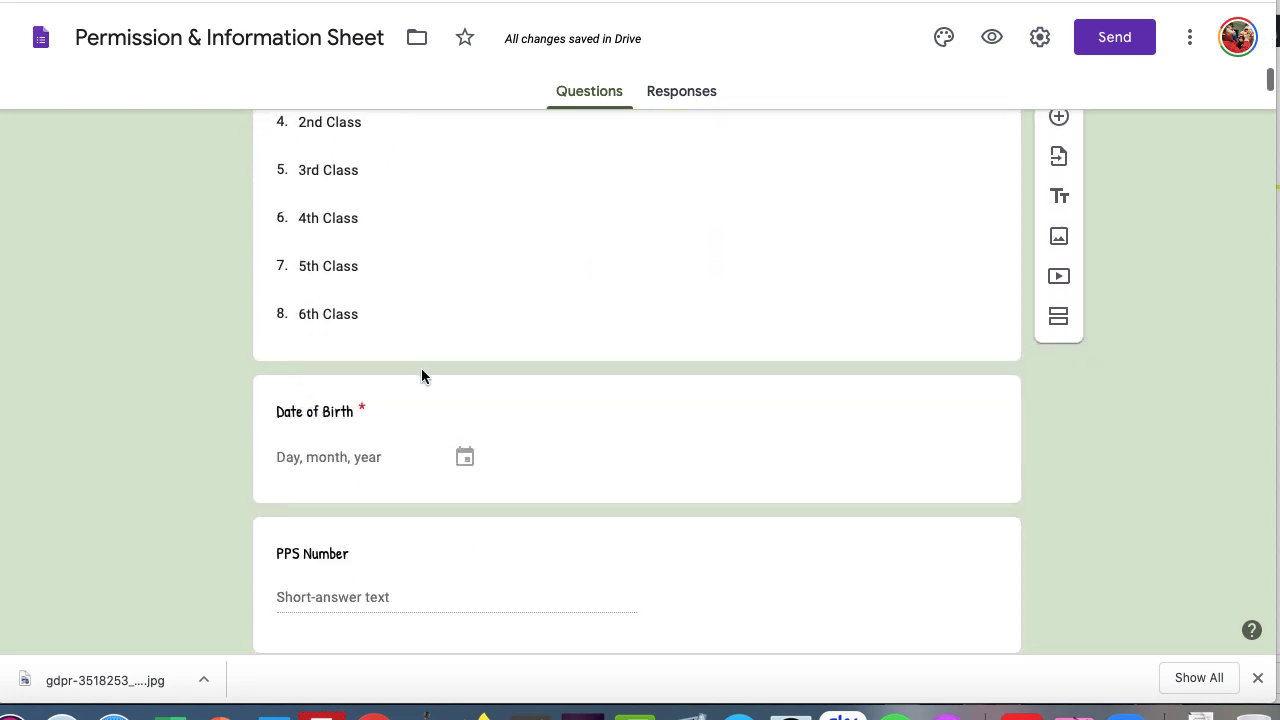
scroll(421, 374, "down", 1)
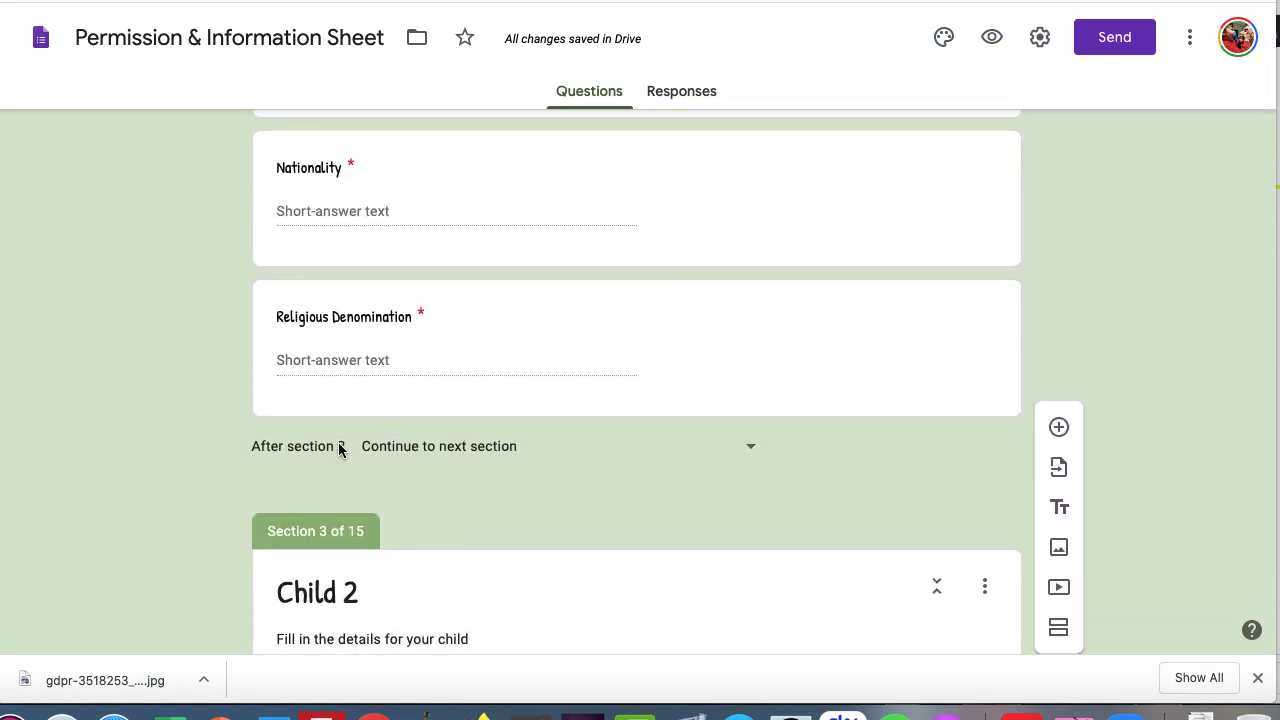
left_click(751, 447)
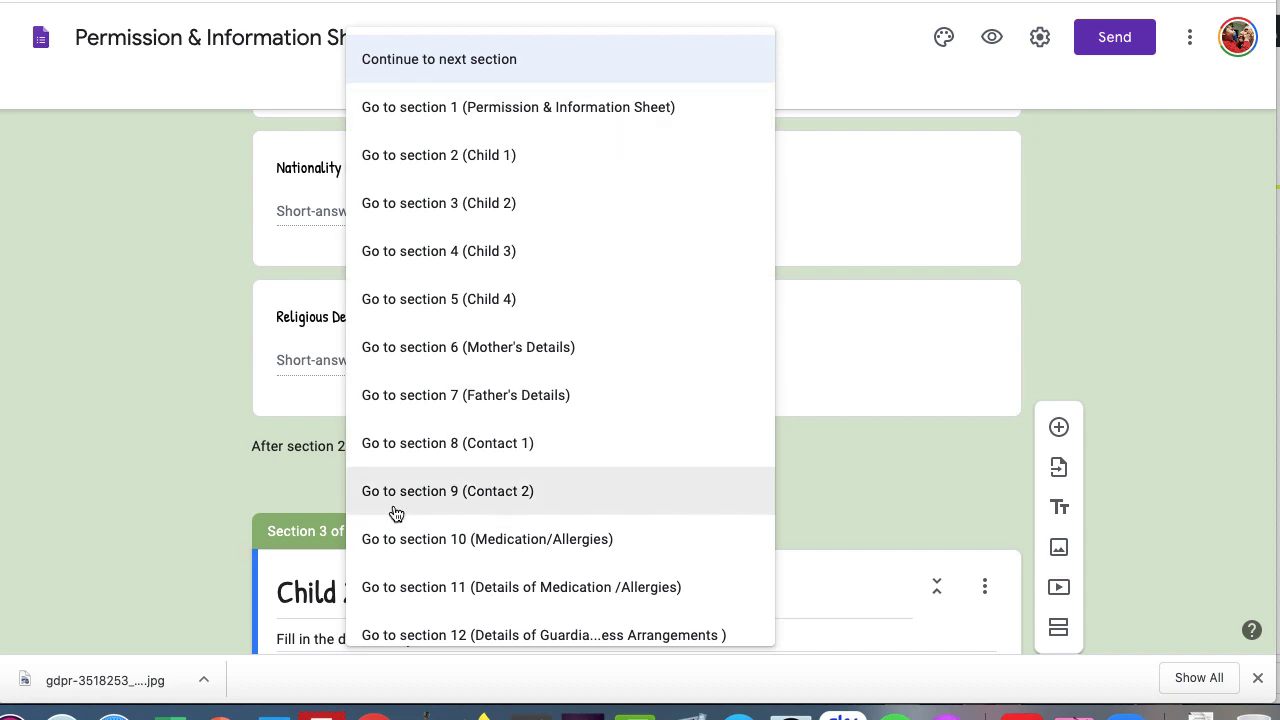
left_click(282, 461)
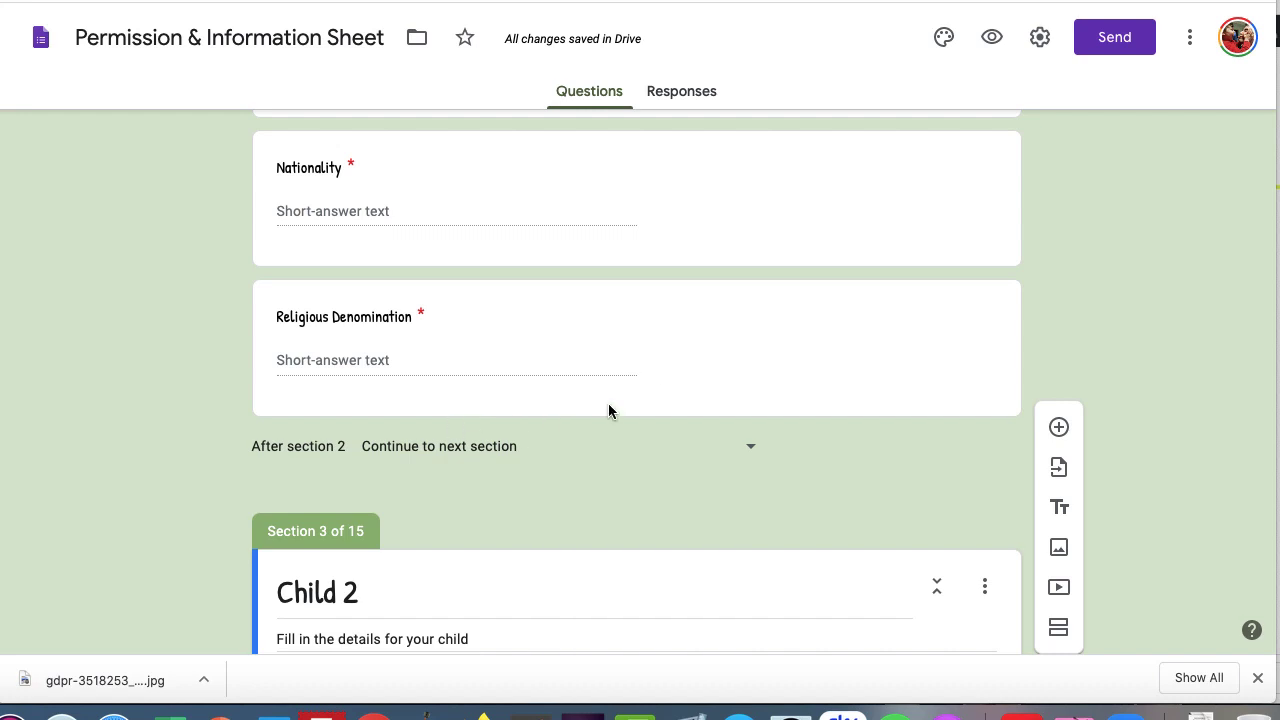
Add a multiple-choice question "Do you have more children?" with options Yes and No after Religious Denomination in section 2
left_click(755, 391)
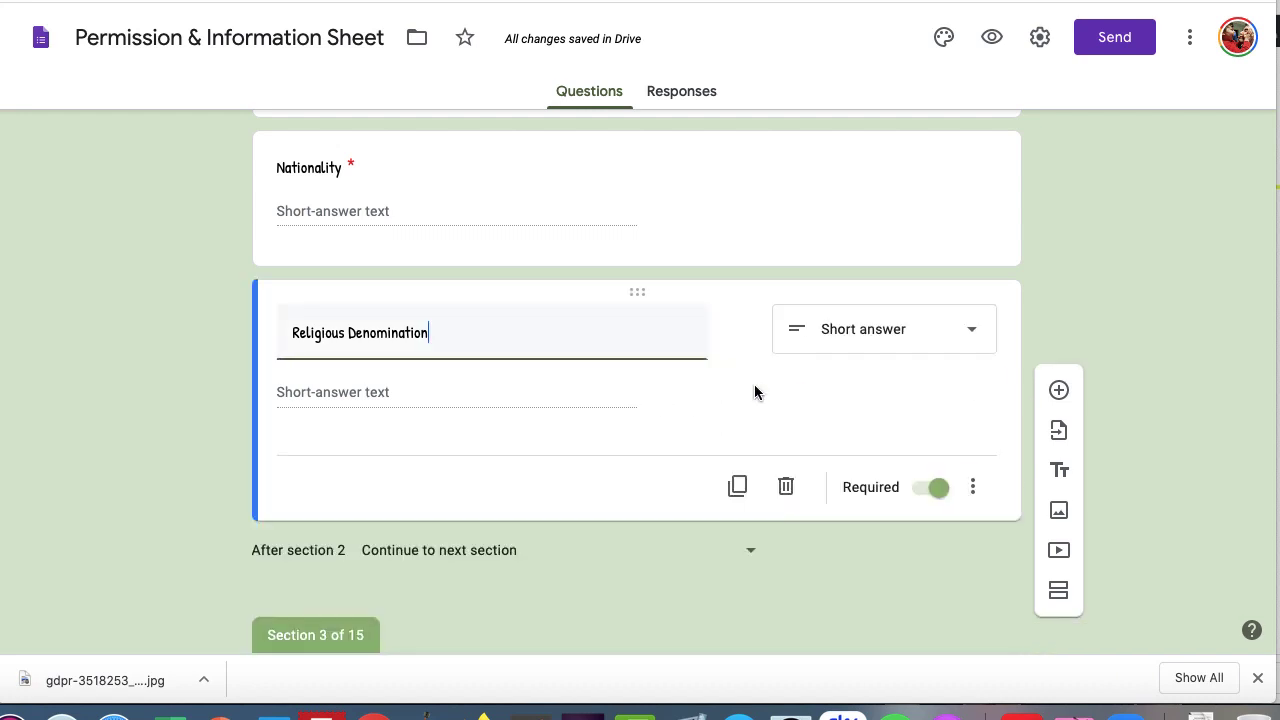
left_click(1059, 307)
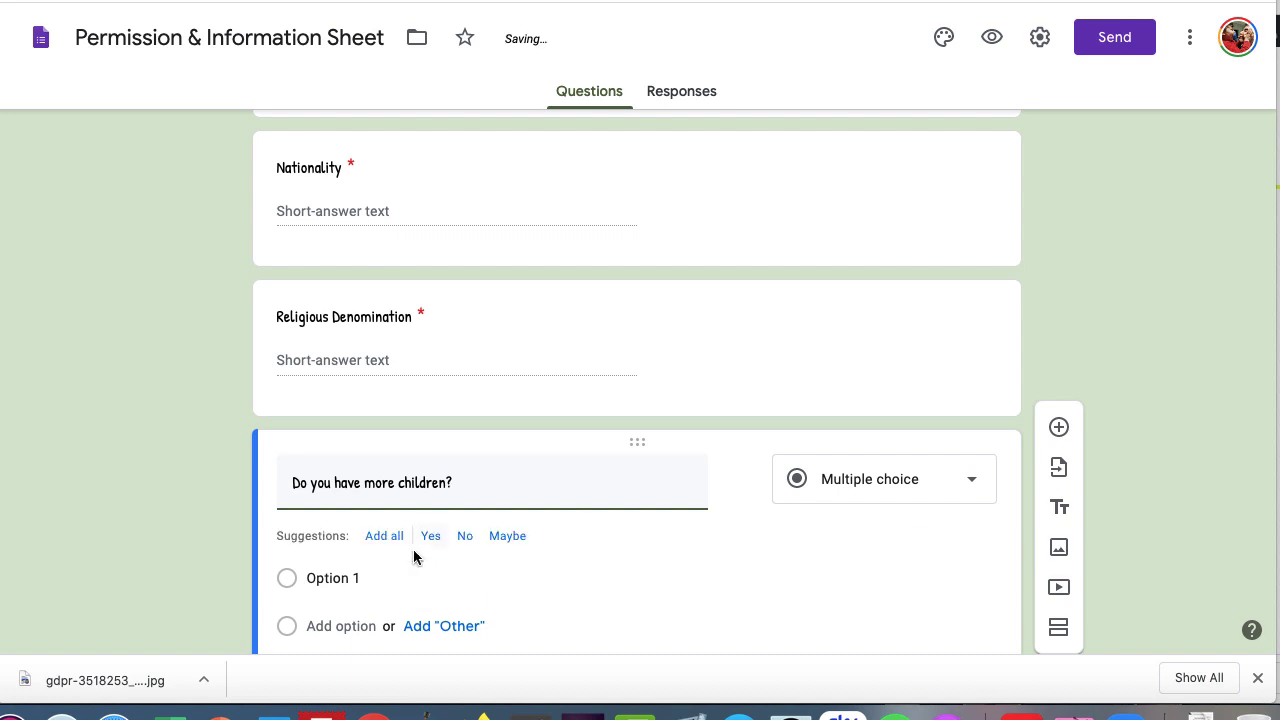
left_click(429, 537)
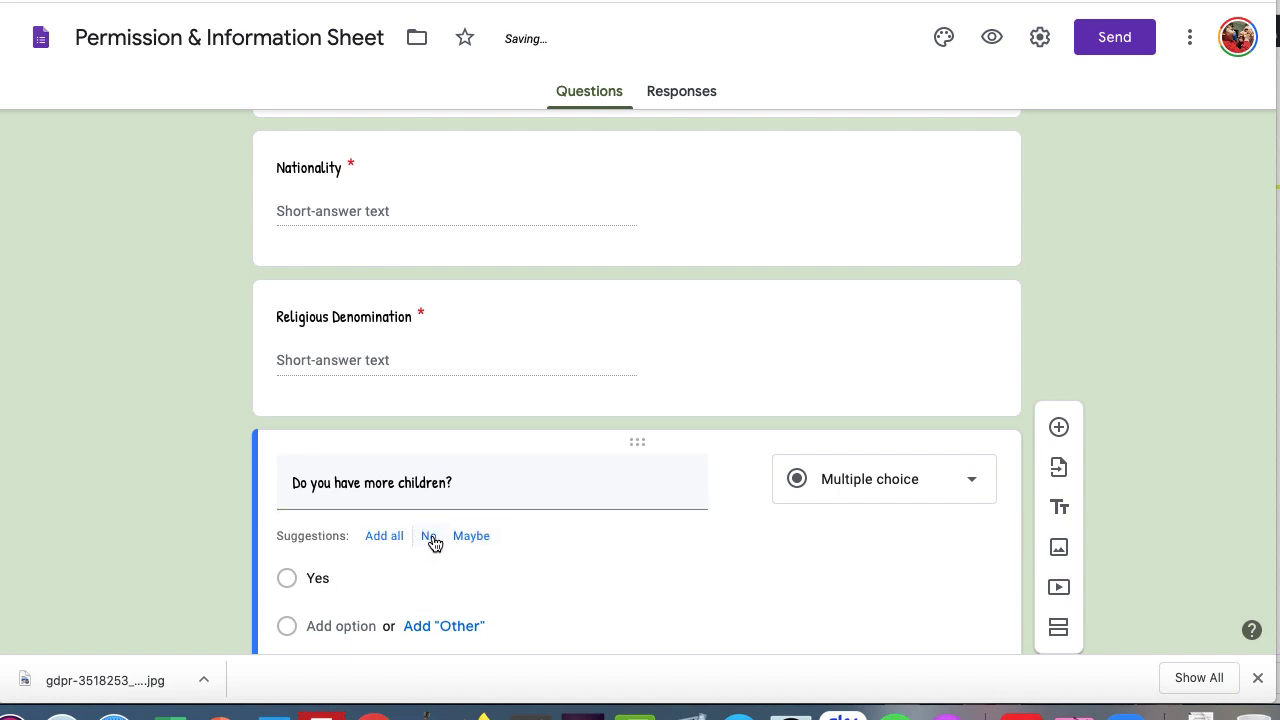
left_click(433, 543)
Make the more-children question branch by answer, with No going to section 6 (Mother's Details) and Yes continuing to the next section
scroll(531, 560, "down", 4)
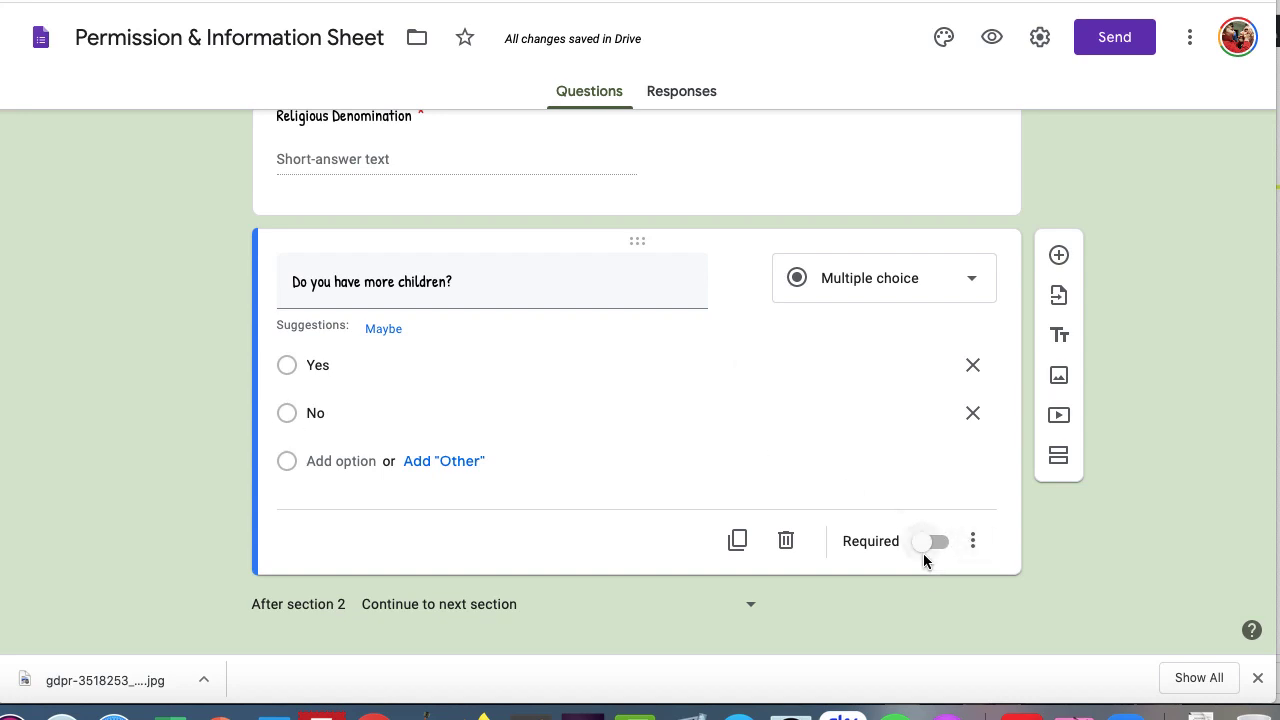
left_click(973, 542)
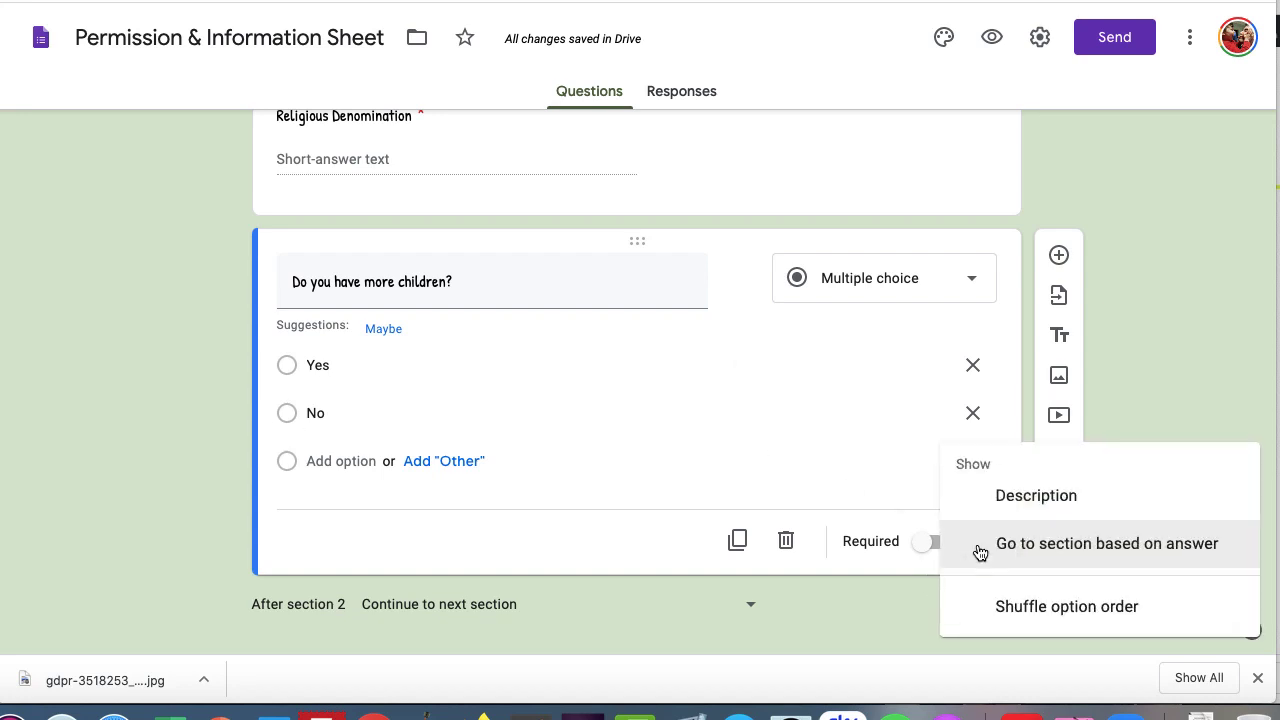
left_click(1030, 545)
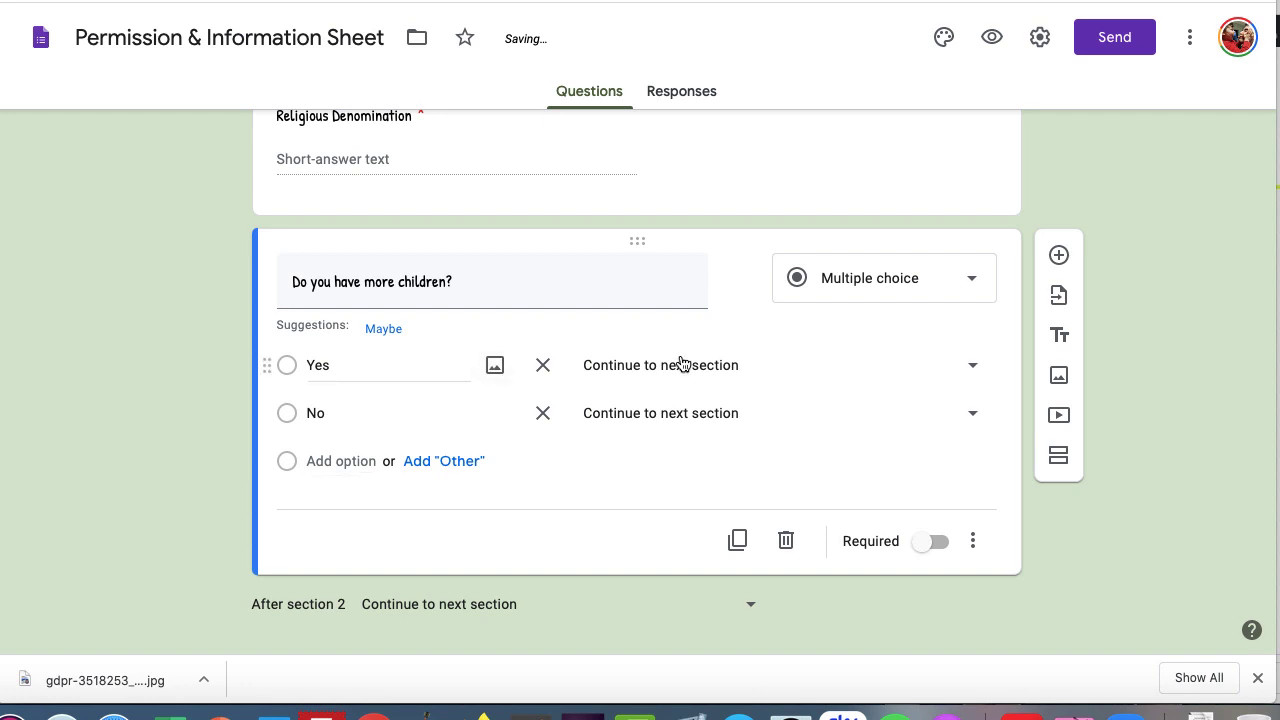
left_click(631, 413)
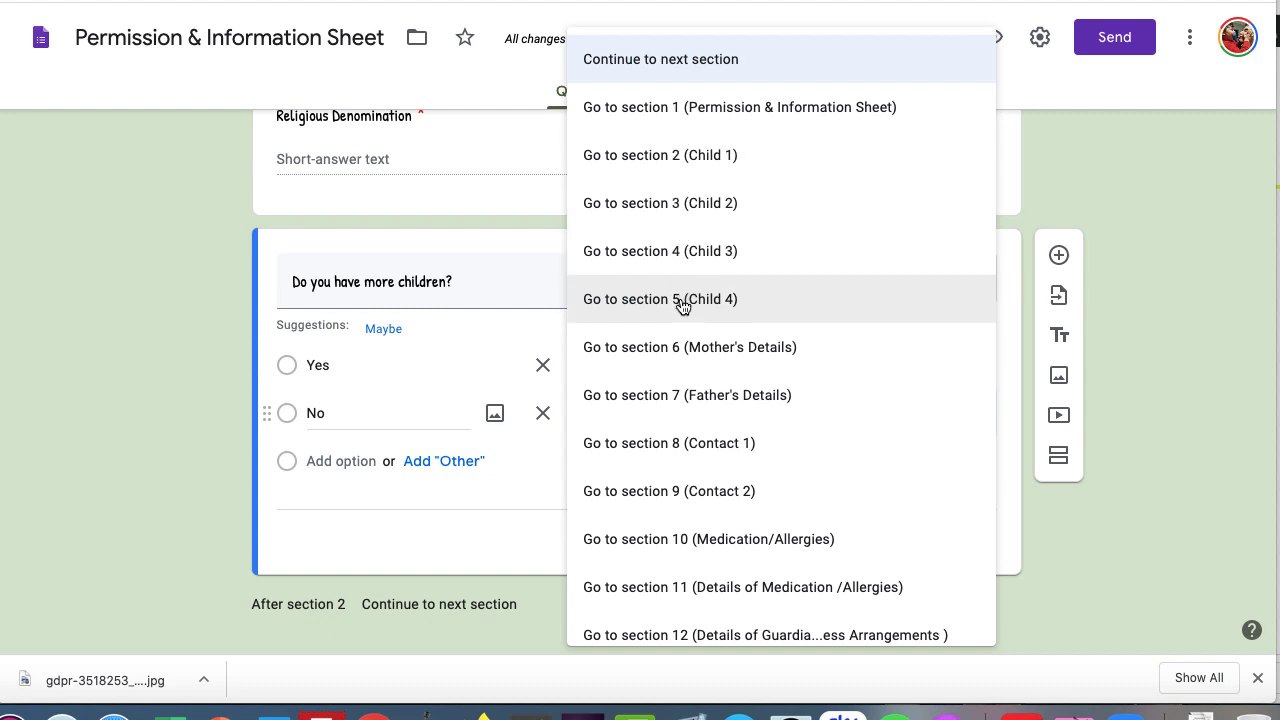
left_click(677, 346)
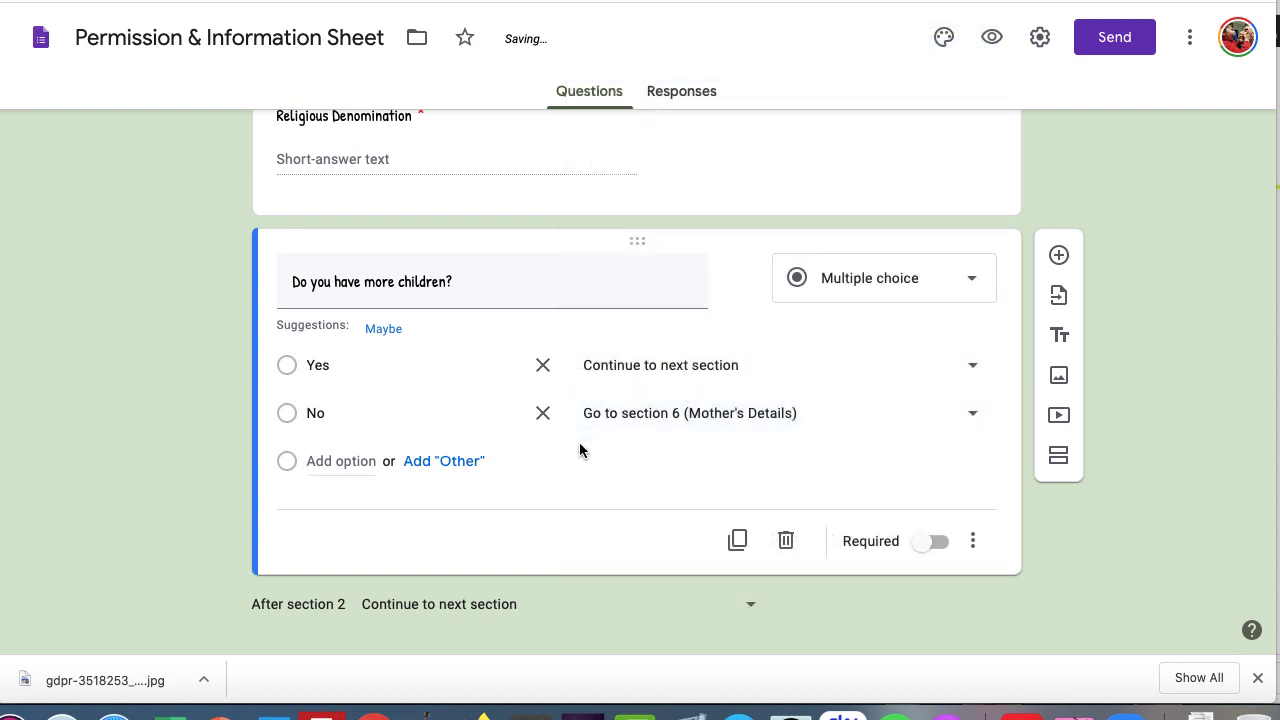
Add the Yes/No question "Do you have any more children?" after Religious Denomination in Child 2 and Child 3, sending No to section 6 (Mother's Details)
scroll(579, 450, "down", 1)
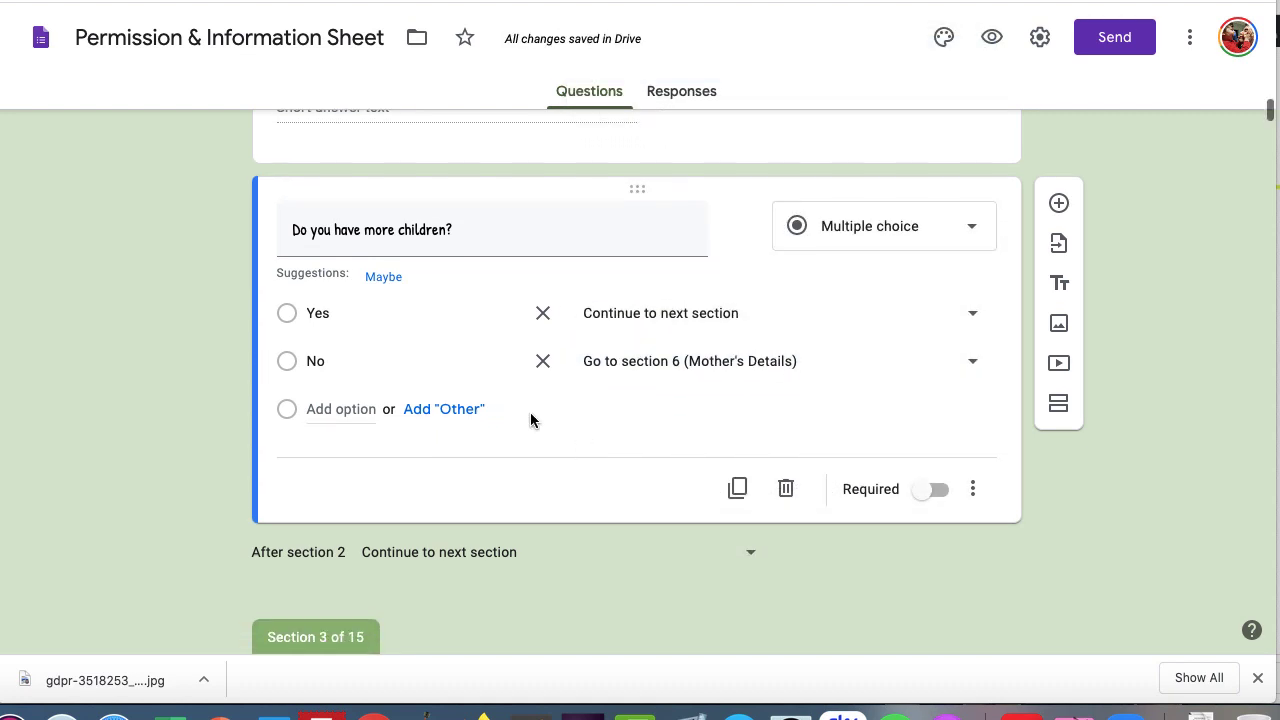
scroll(554, 467, "down", 1)
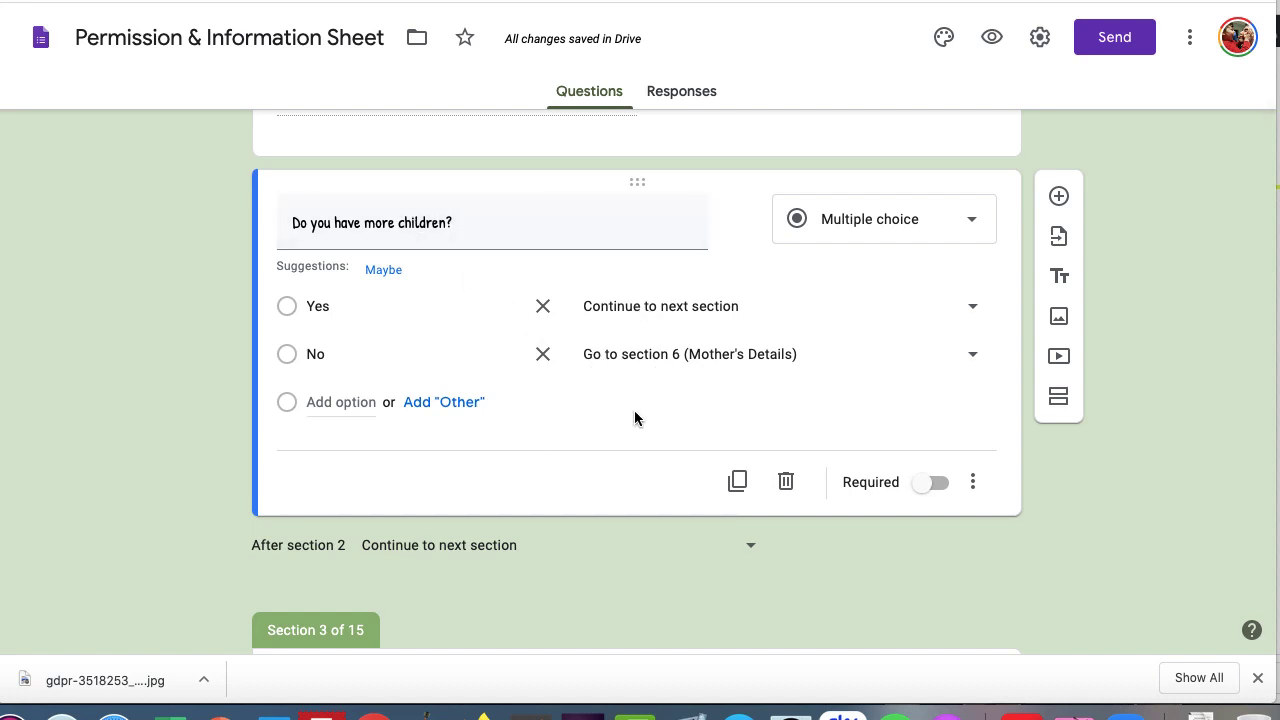
scroll(634, 415, "down", 3)
scroll(634, 418, "up", 2)
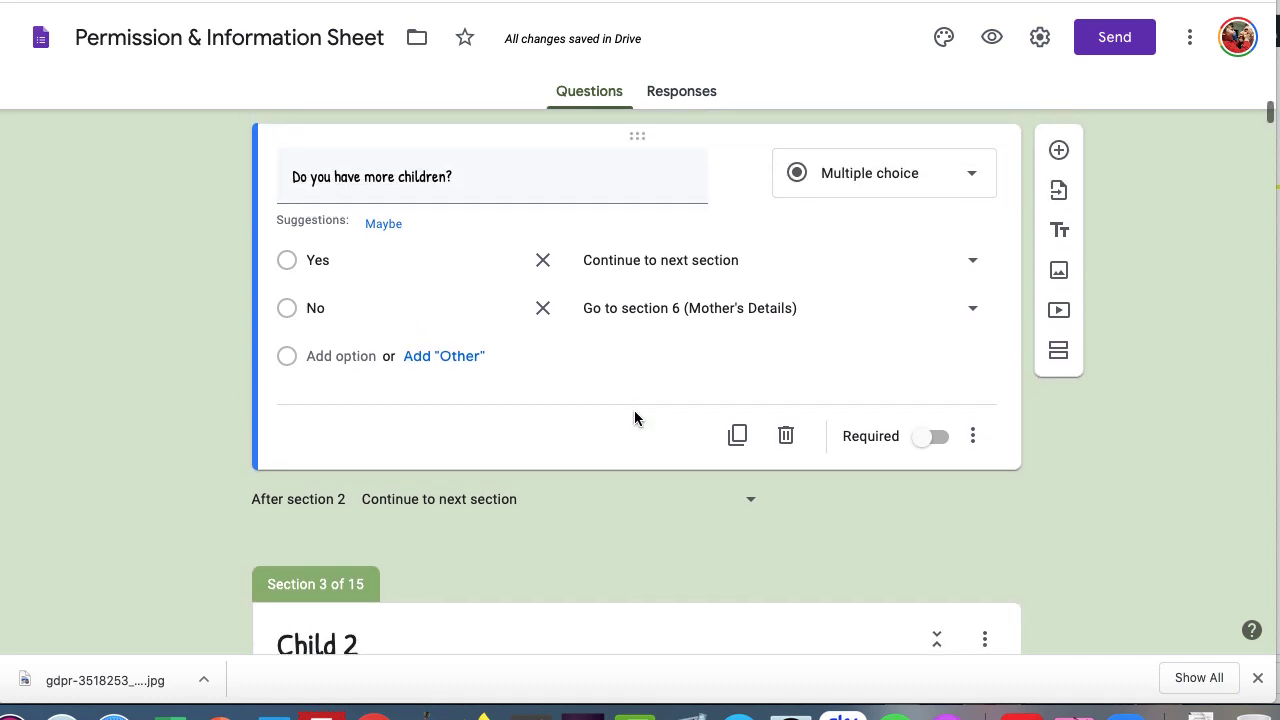
scroll(634, 418, "down", 6)
scroll(634, 418, "down", 12)
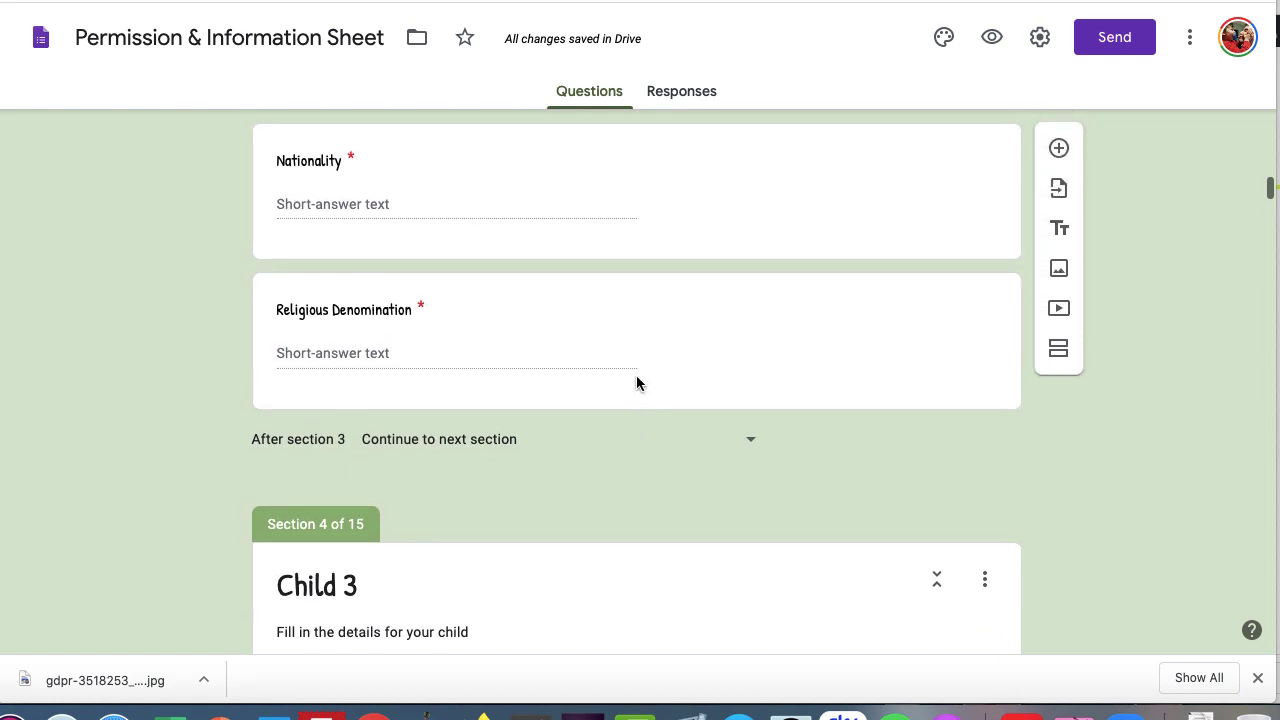
left_click(653, 320)
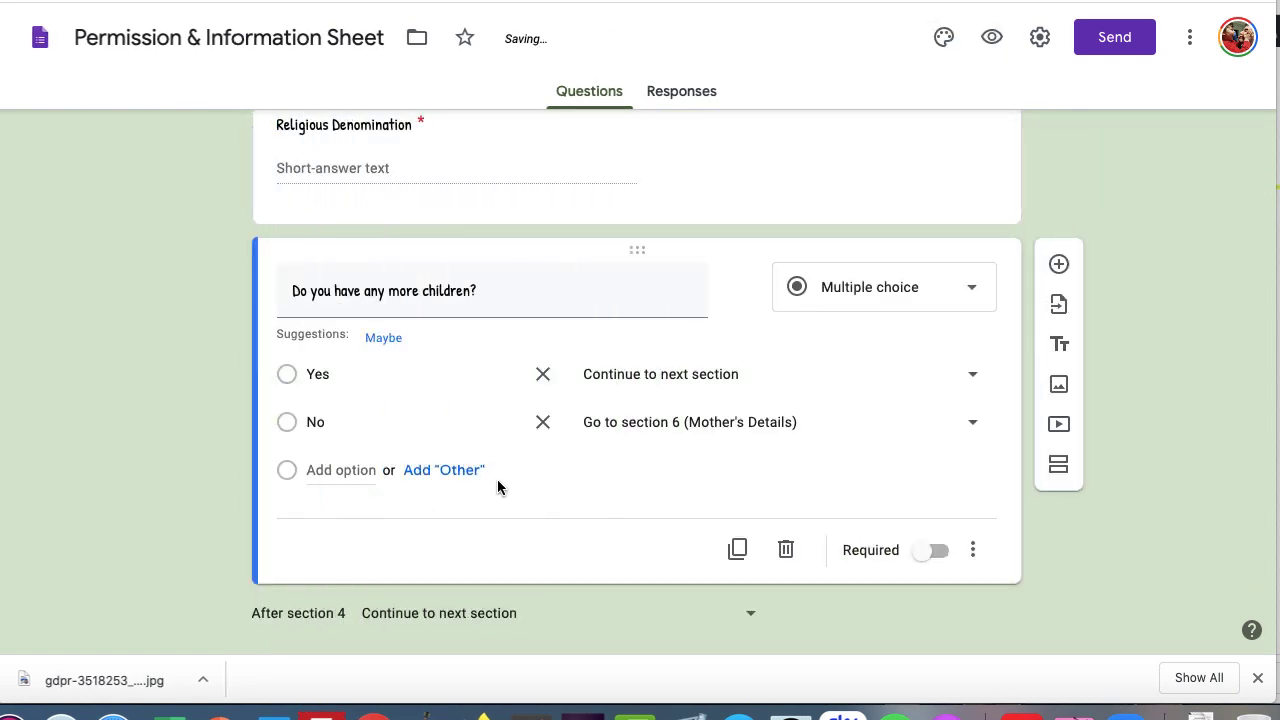
scroll(497, 486, "down", 3)
scroll(500, 488, "down", 10)
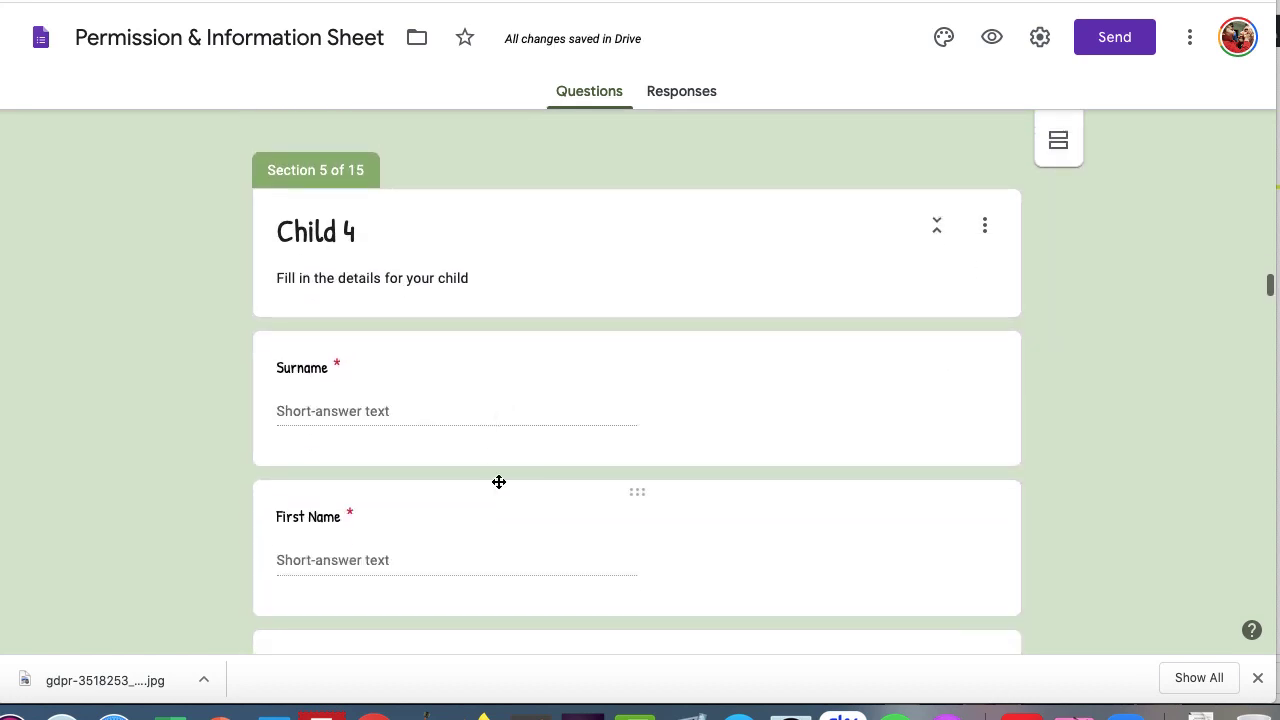
Review the form from section 5 (Child 4) through Mother's Details, Father's Details and the Contact sections, including where each section leads
scroll(498, 481, "down", 10)
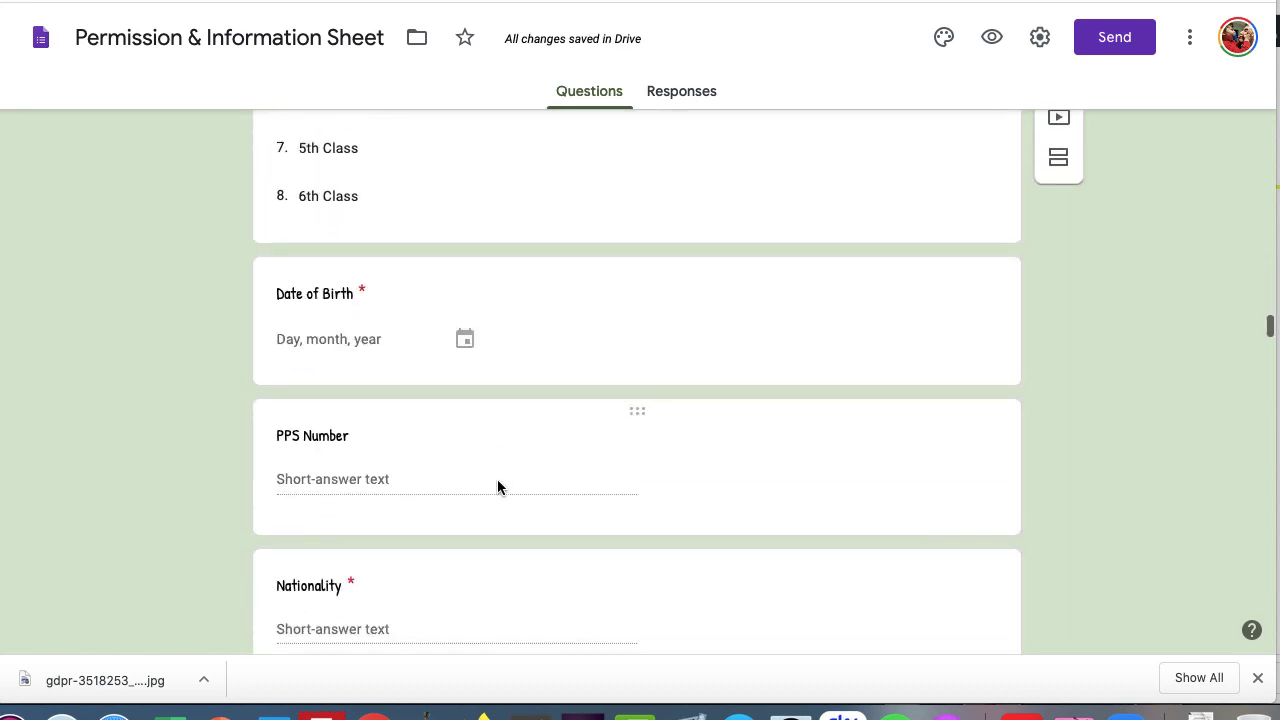
scroll(498, 487, "down", 1)
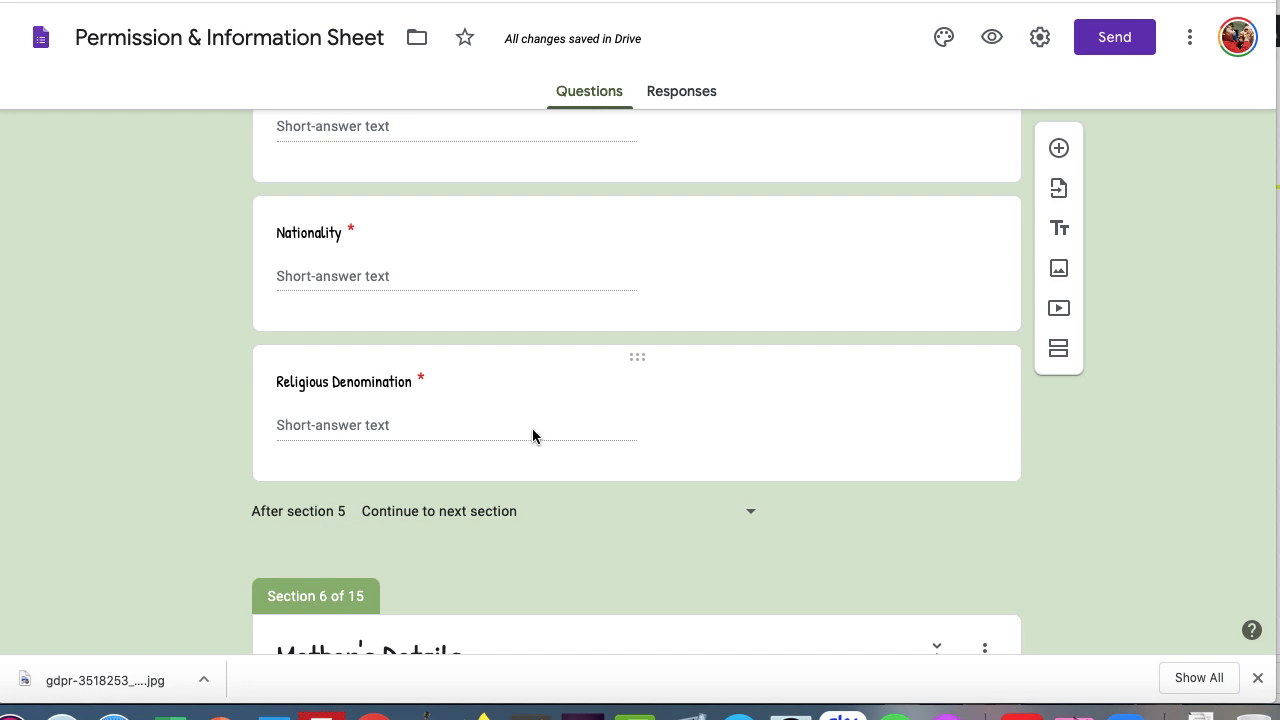
scroll(533, 436, "down", 2)
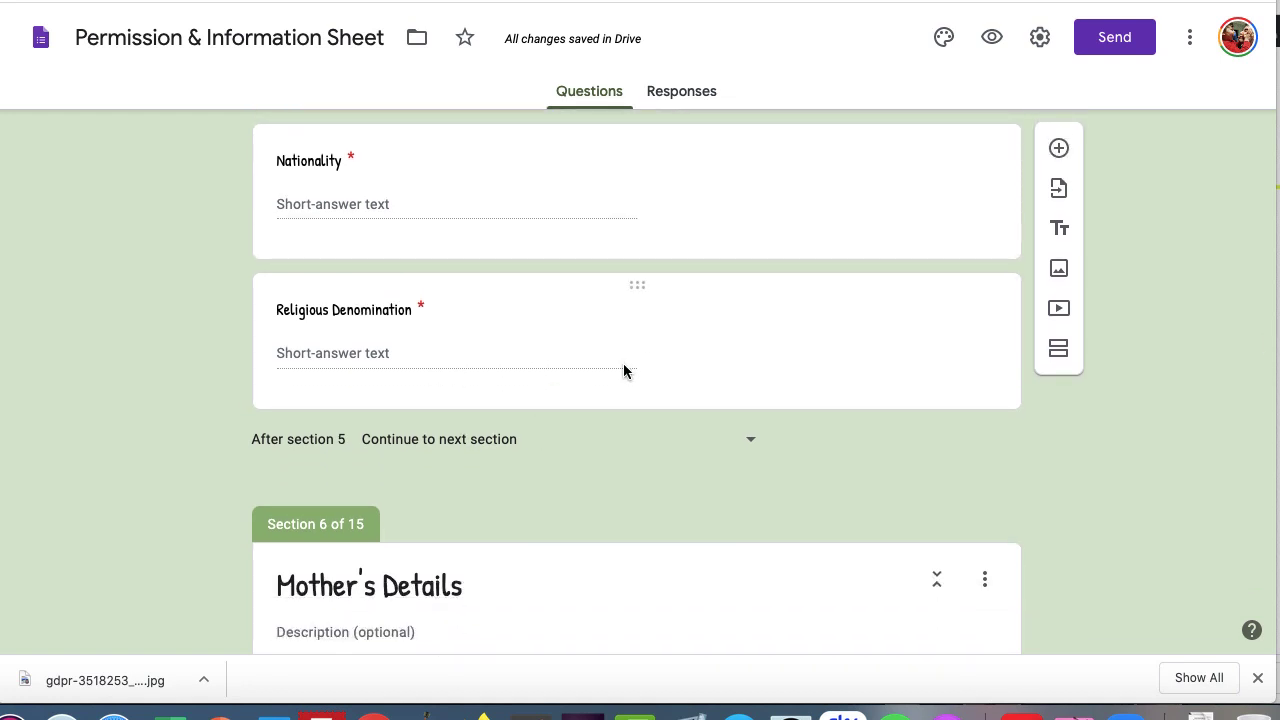
scroll(623, 370, "down", 3)
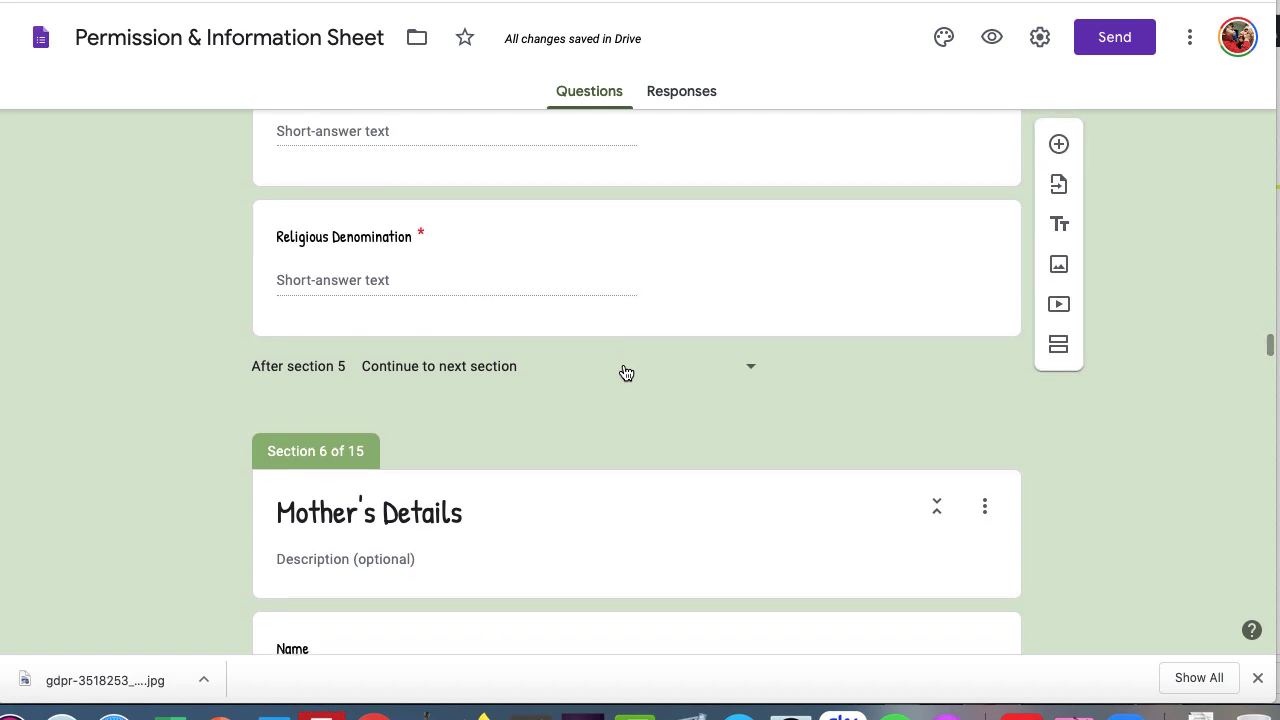
scroll(624, 366, "down", 10)
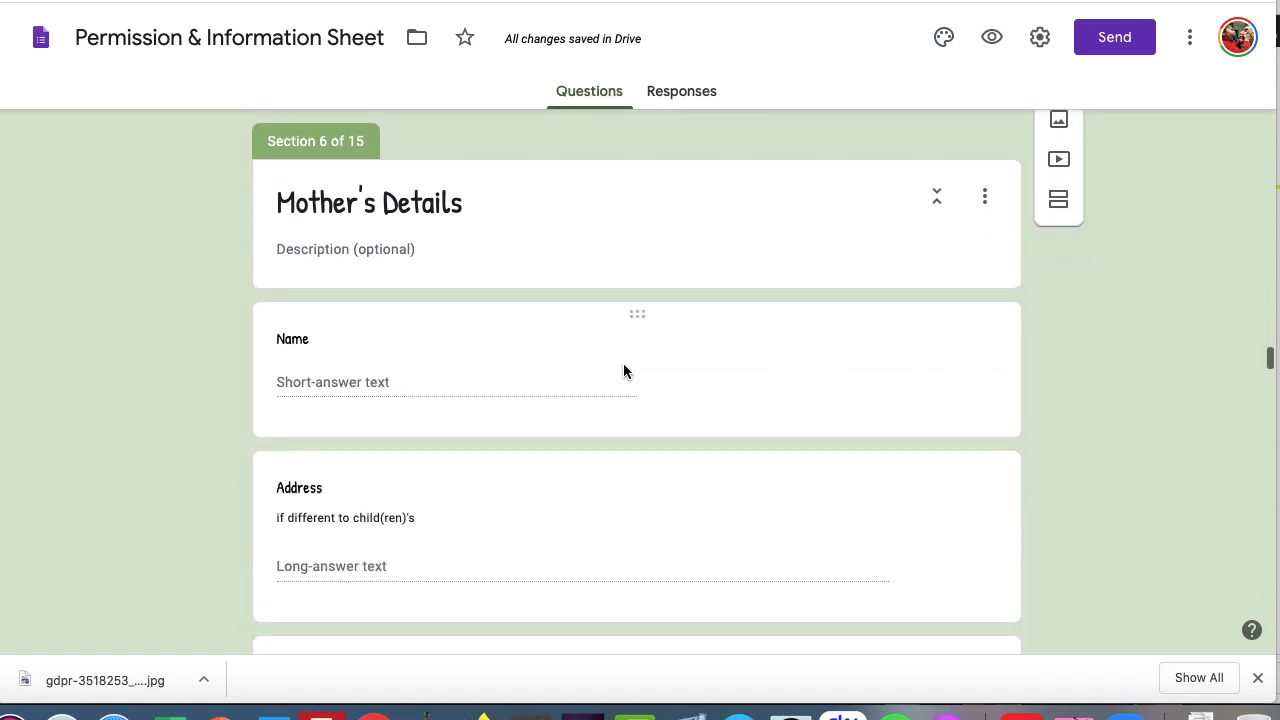
scroll(624, 366, "down", 18)
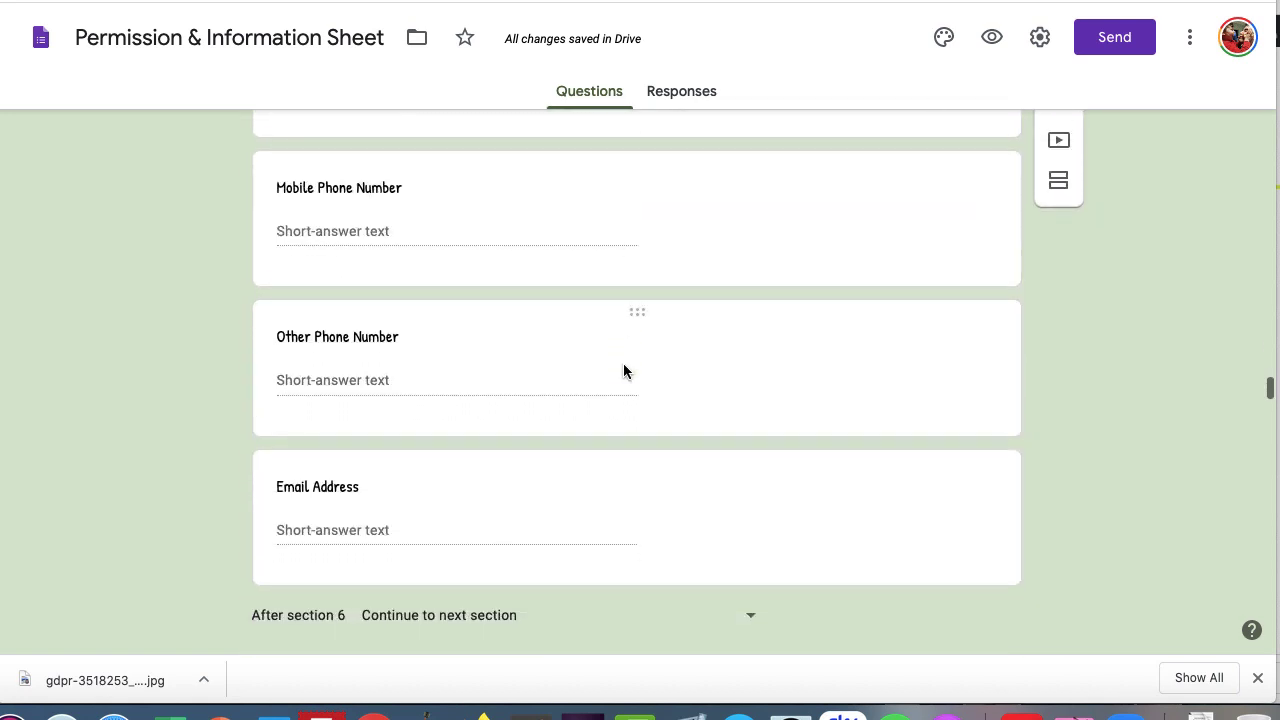
scroll(623, 371, "down", 12)
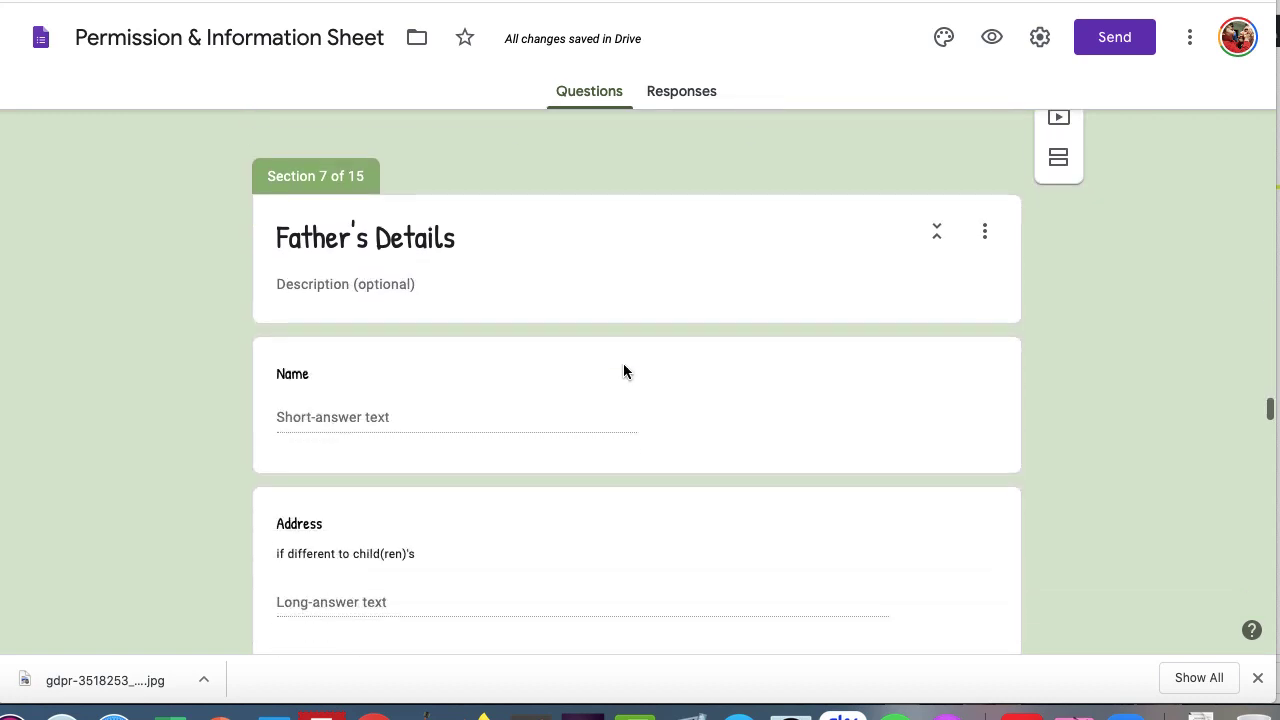
scroll(623, 371, "down", 20)
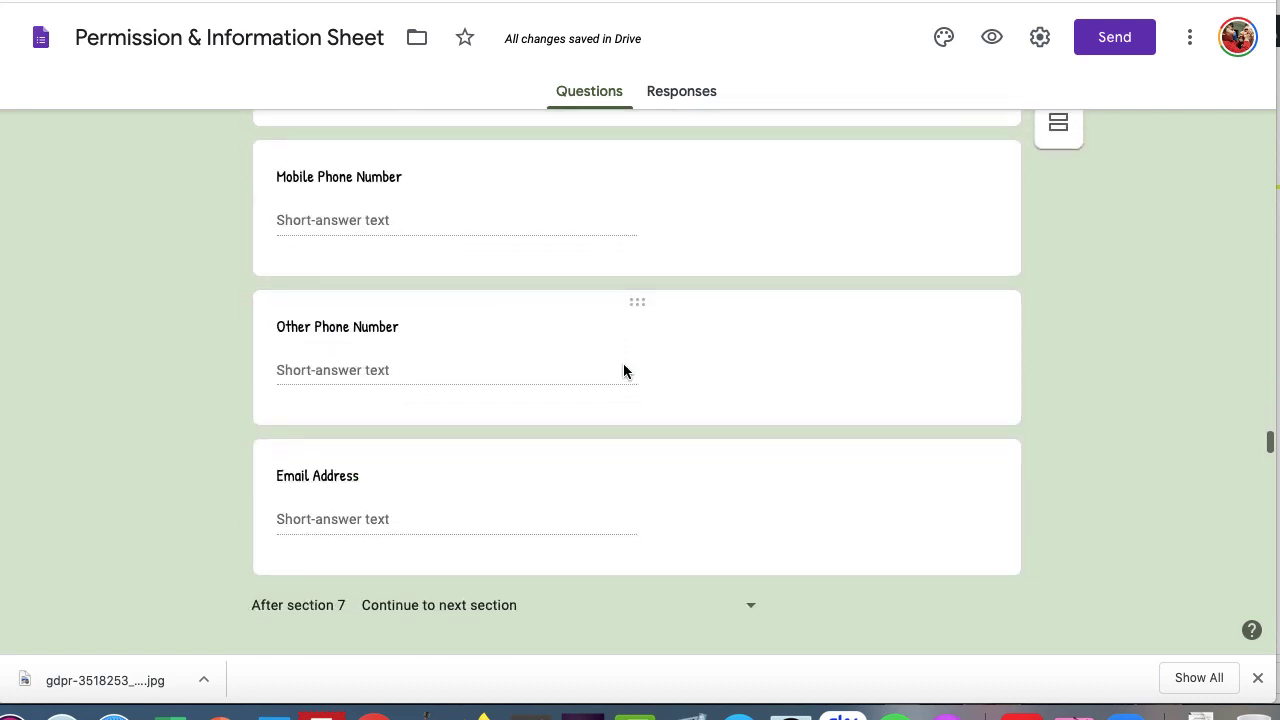
scroll(623, 371, "down", 4)
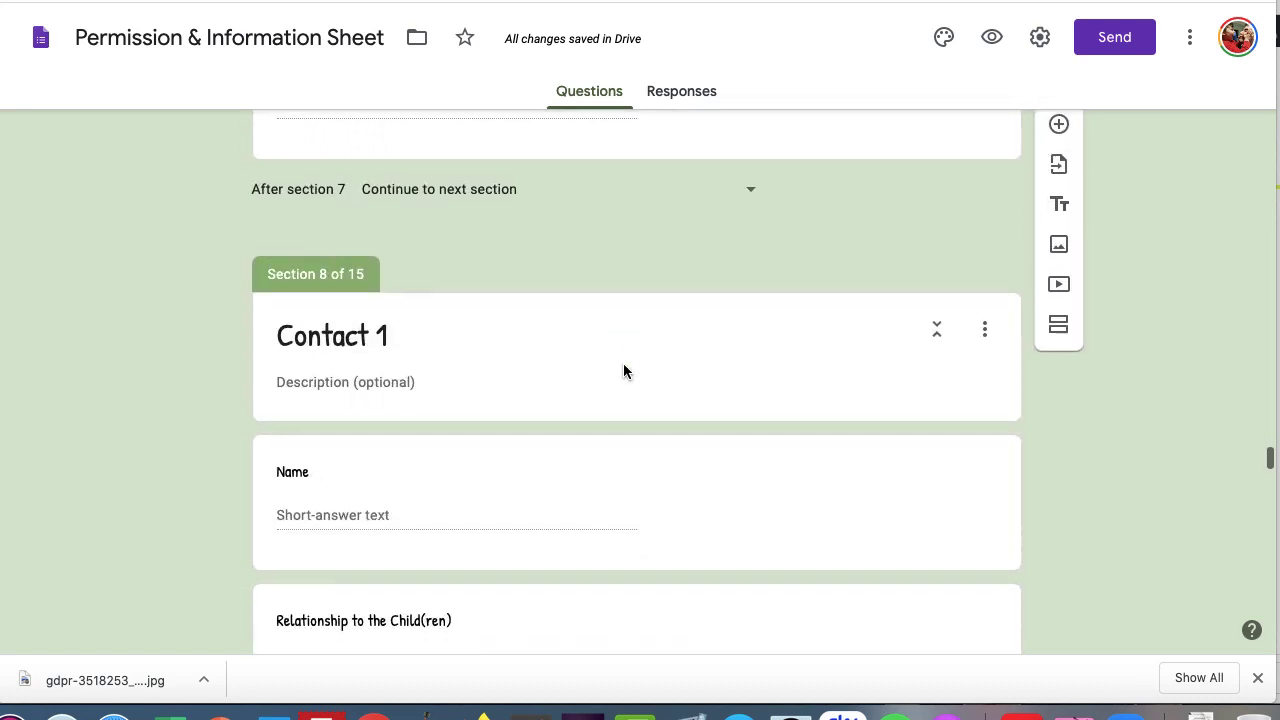
scroll(623, 371, "down", 14)
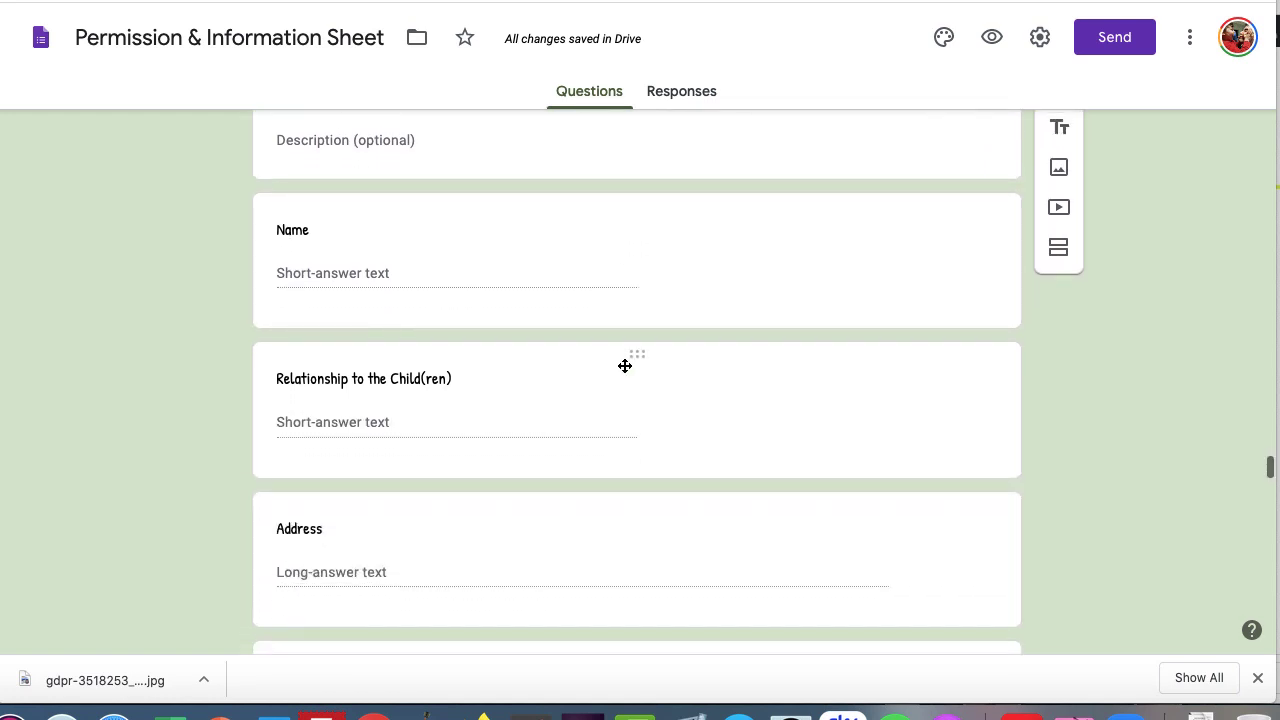
scroll(623, 371, "down", 3)
scroll(623, 371, "up", 2)
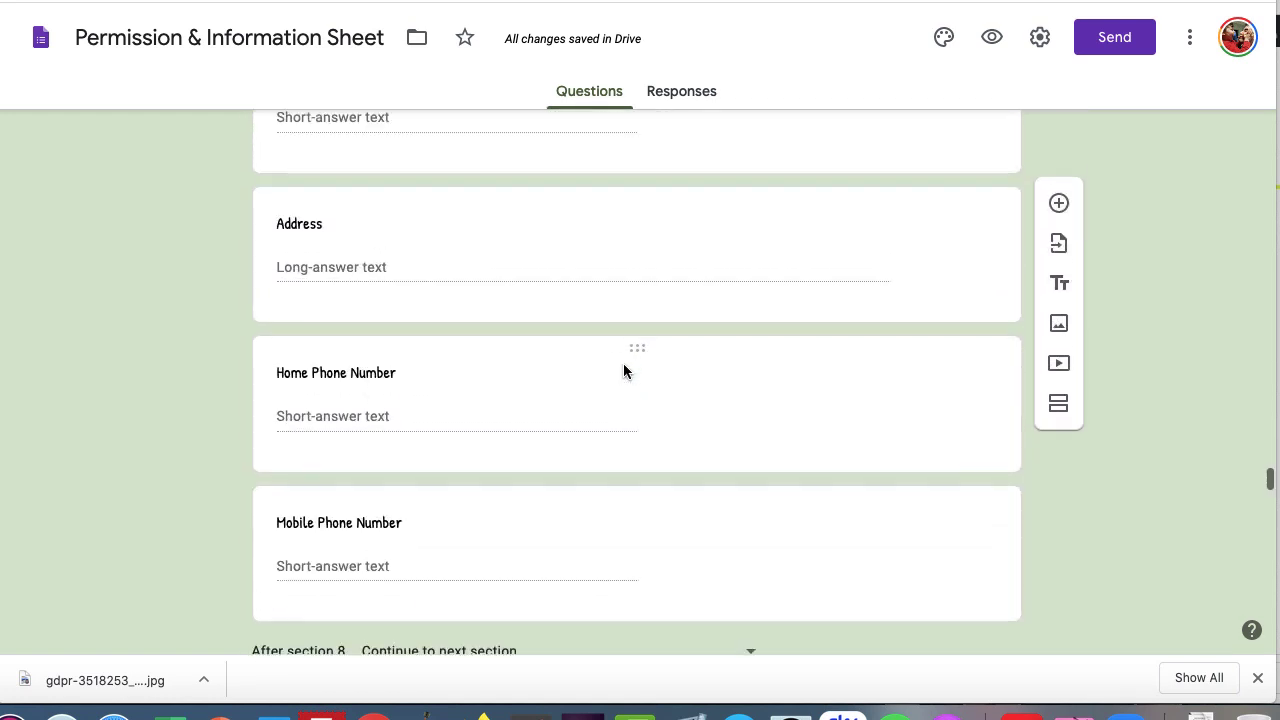
scroll(623, 371, "down", 1)
scroll(623, 371, "down", 20)
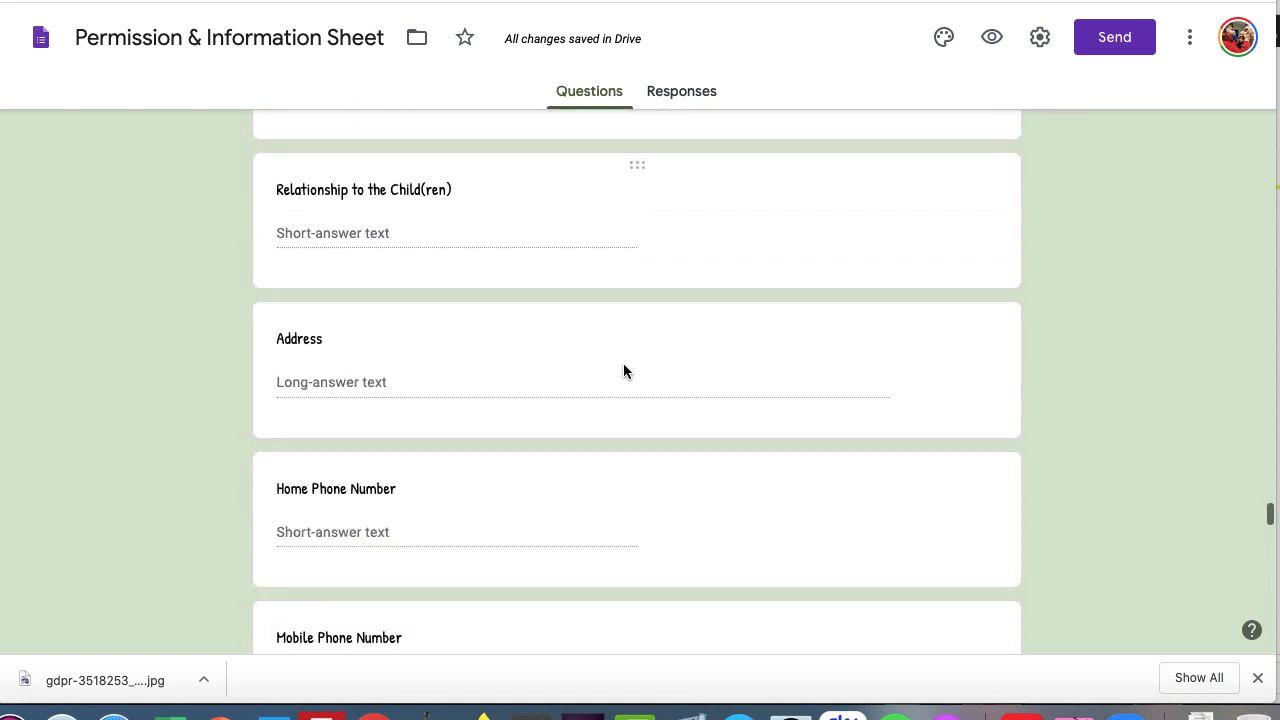
Make the allergies/medical conditions question in section 10 branch by answer, with No going to section 12 and Yes continuing to the next section
scroll(623, 371, "down", 5)
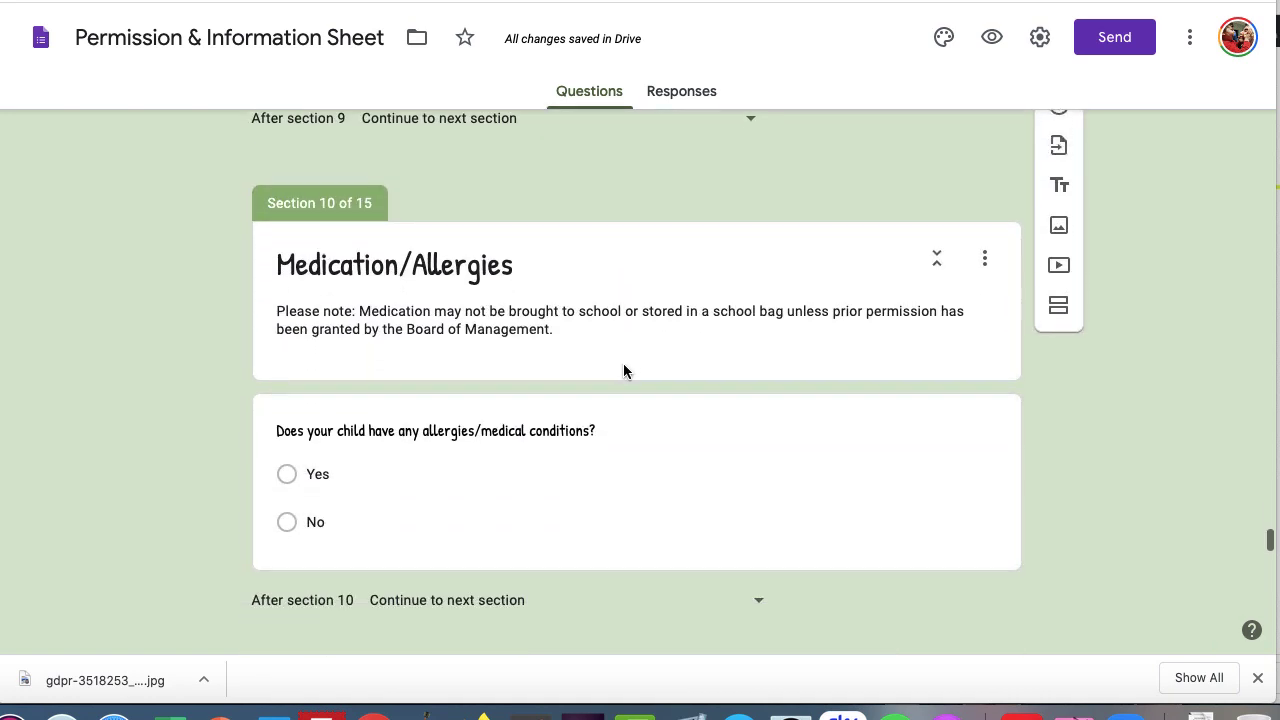
scroll(556, 414, "down", 1)
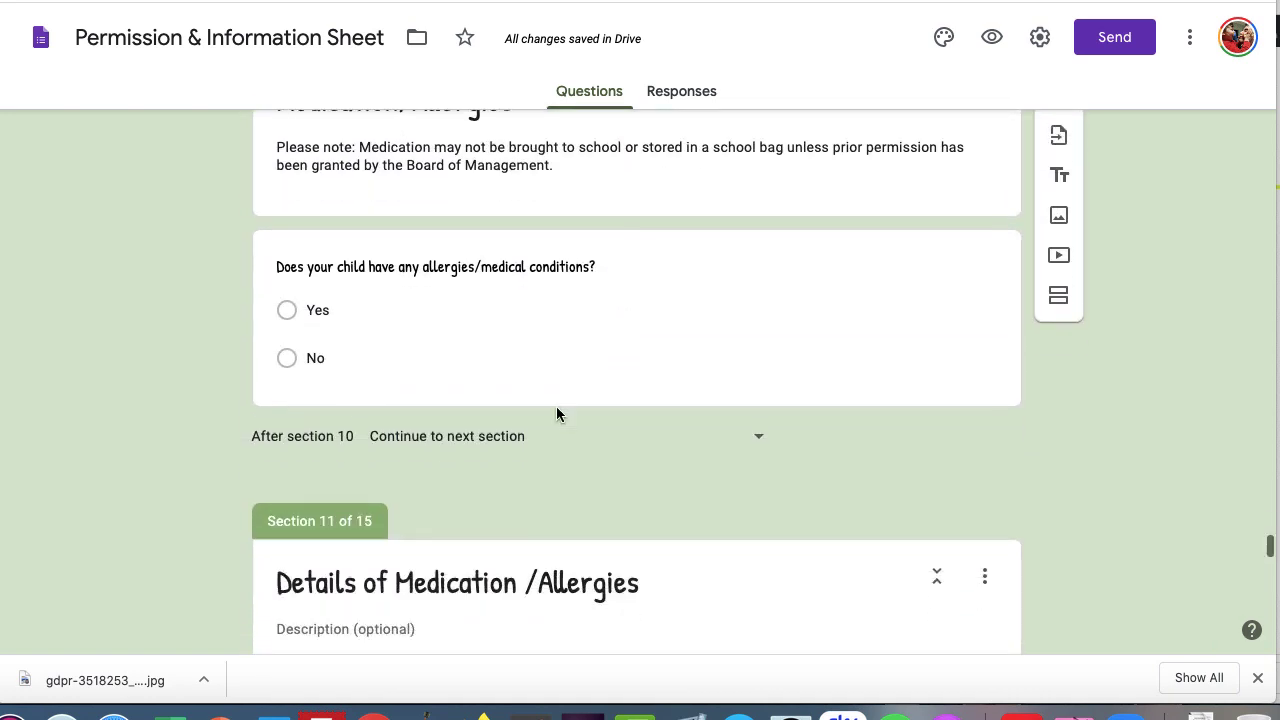
left_click(714, 340)
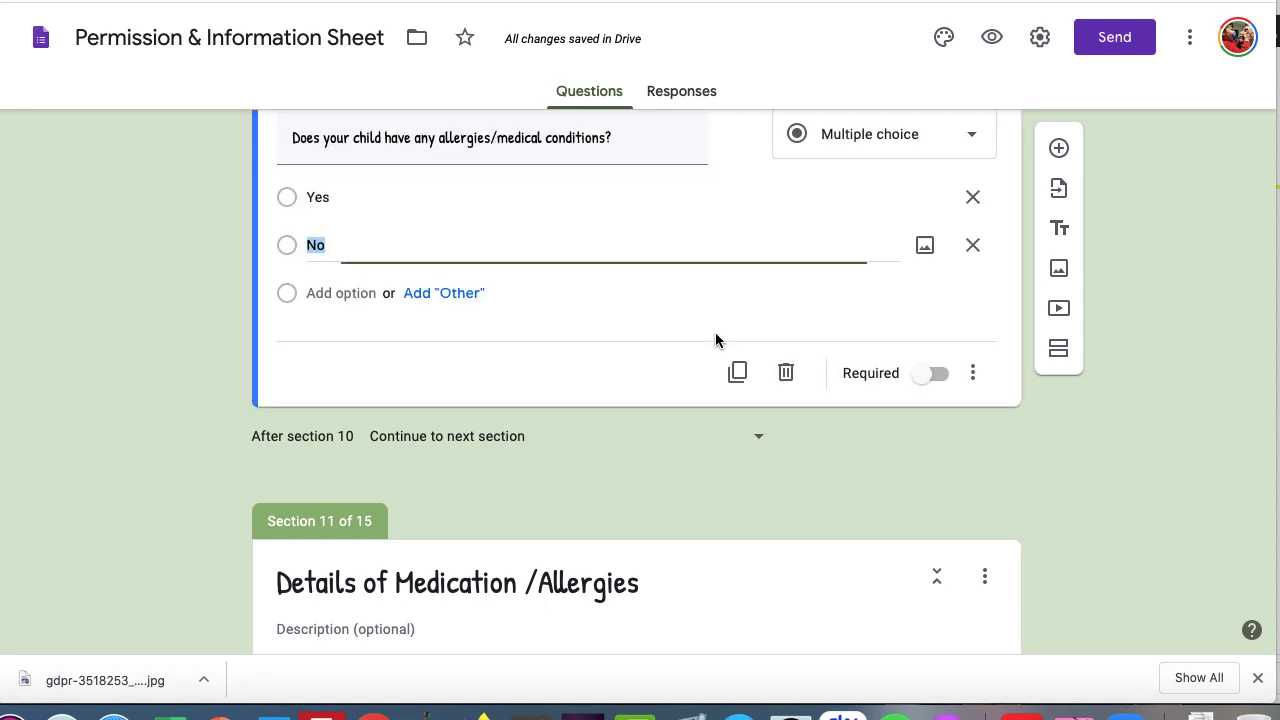
left_click(973, 376)
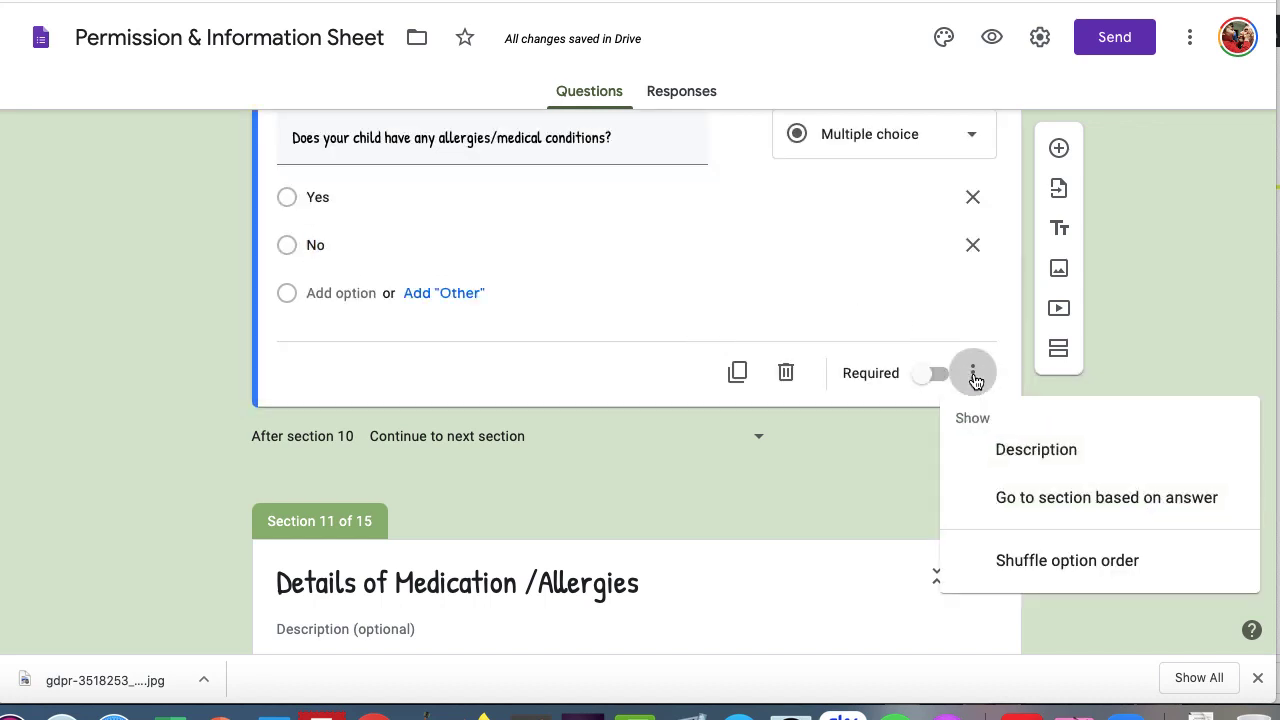
left_click(1018, 496)
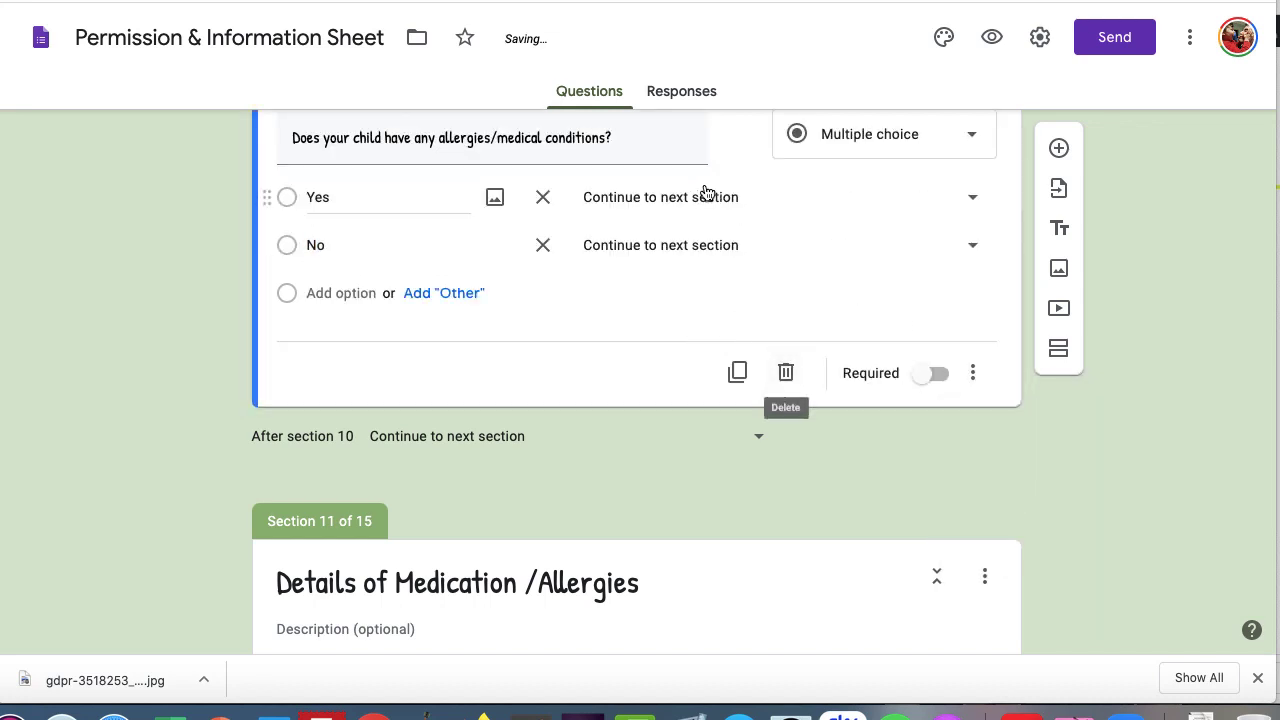
left_click(680, 248)
scroll(688, 535, "down", 3)
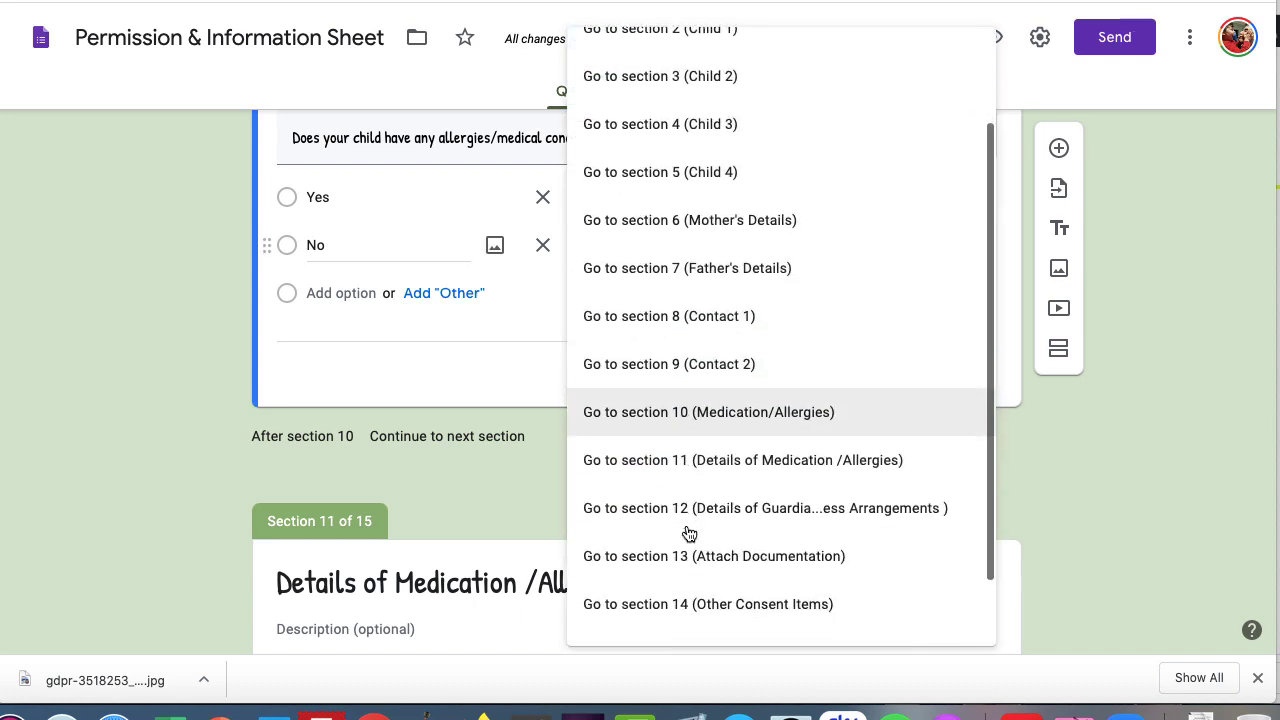
left_click(728, 523)
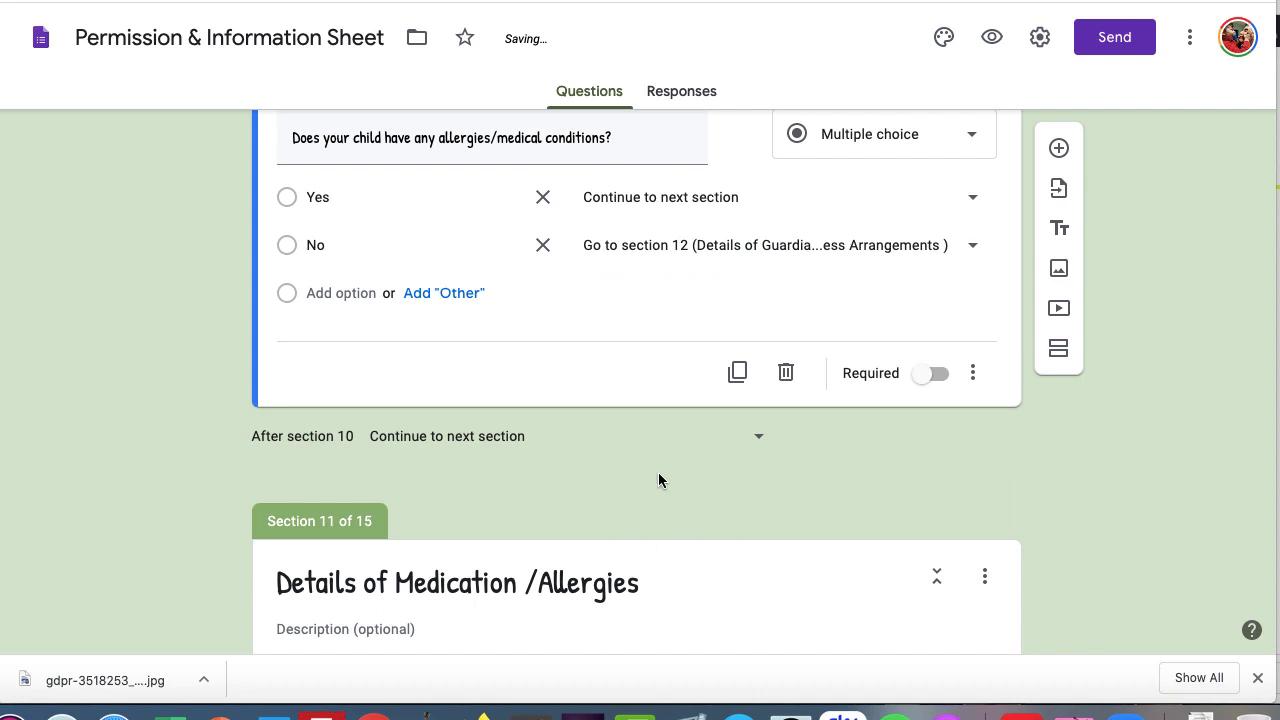
Make the guardianship and custody question in section 12 branch by answer, with No going to section 14 (Other Consent Items) and Yes continuing
scroll(618, 378, "down", 5)
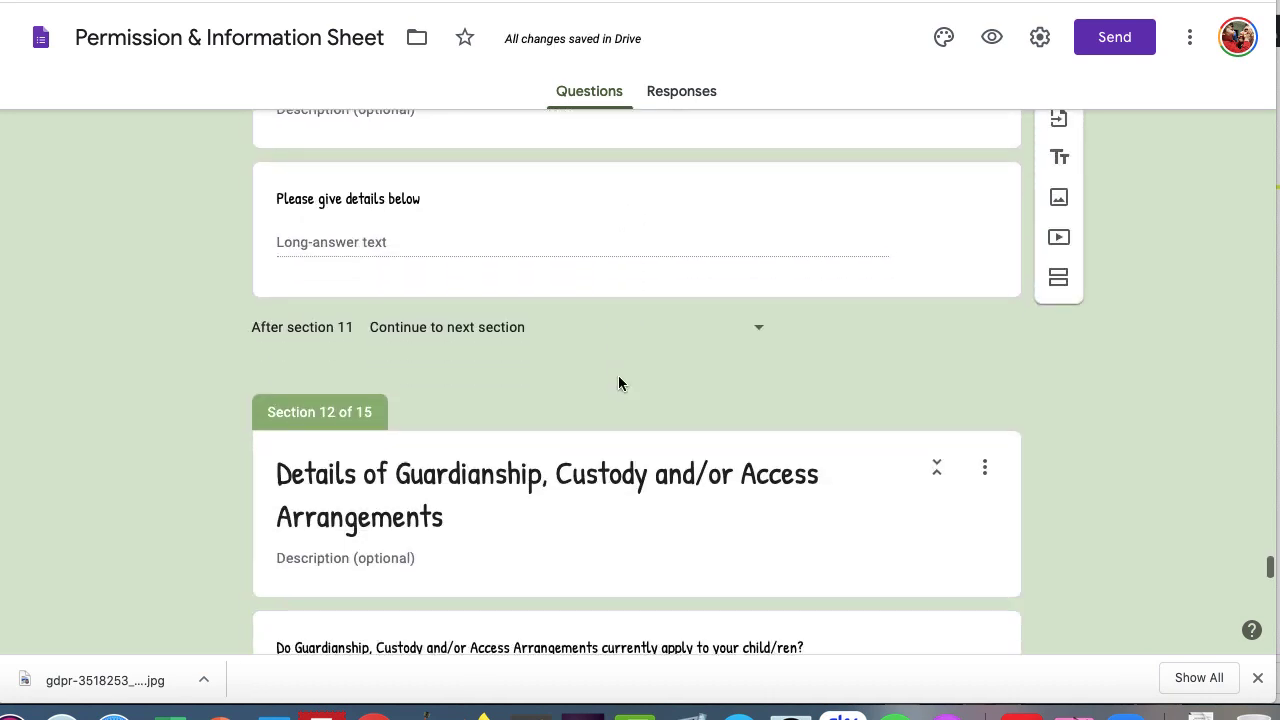
scroll(618, 380, "down", 2)
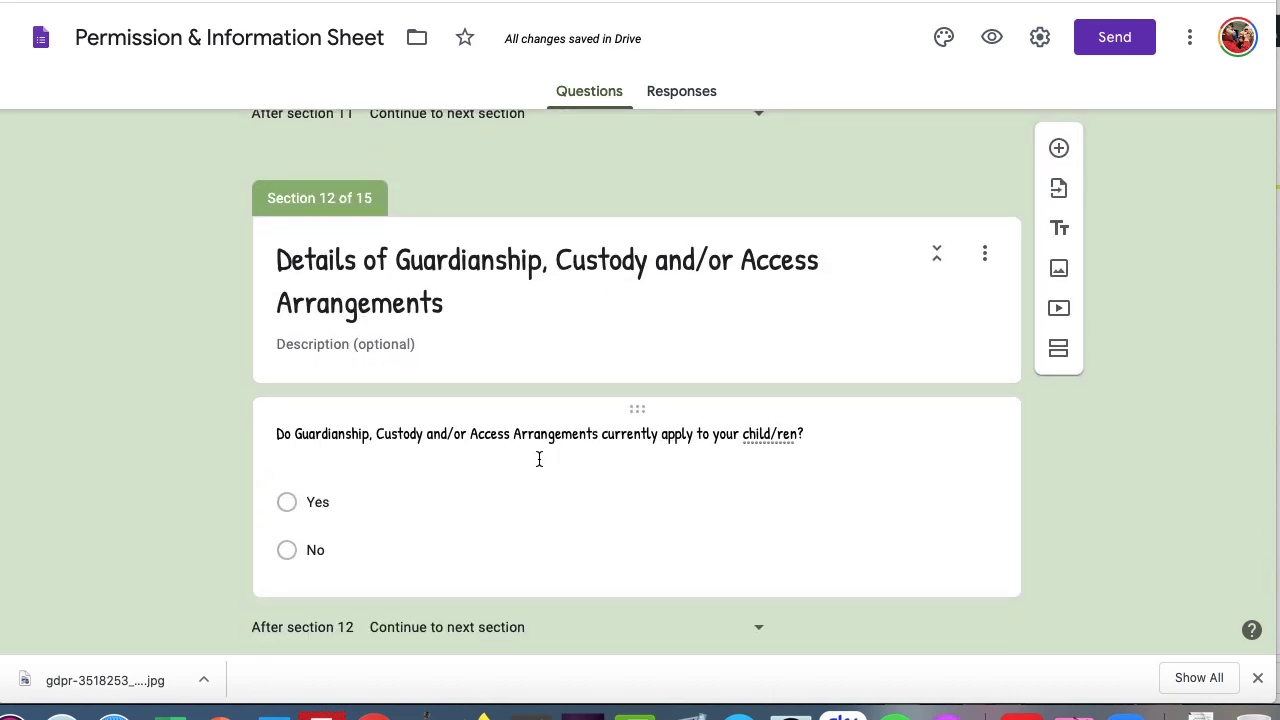
scroll(609, 485, "down", 2)
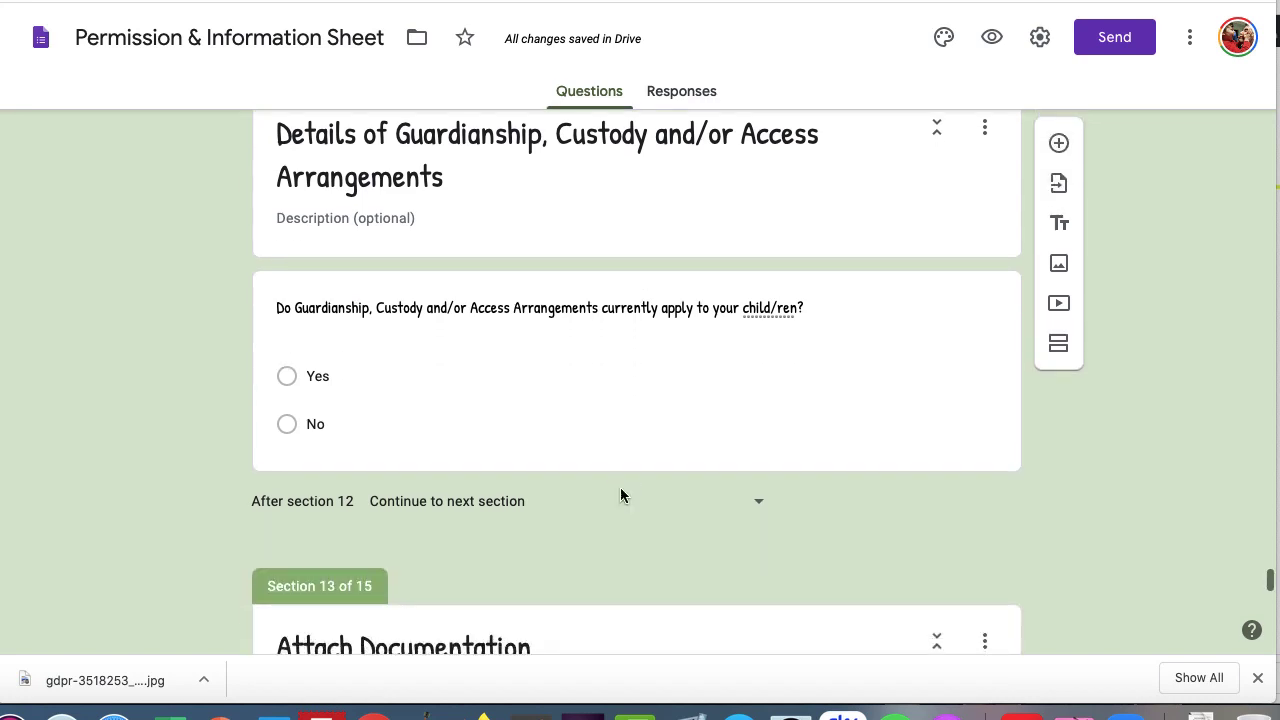
left_click(777, 371)
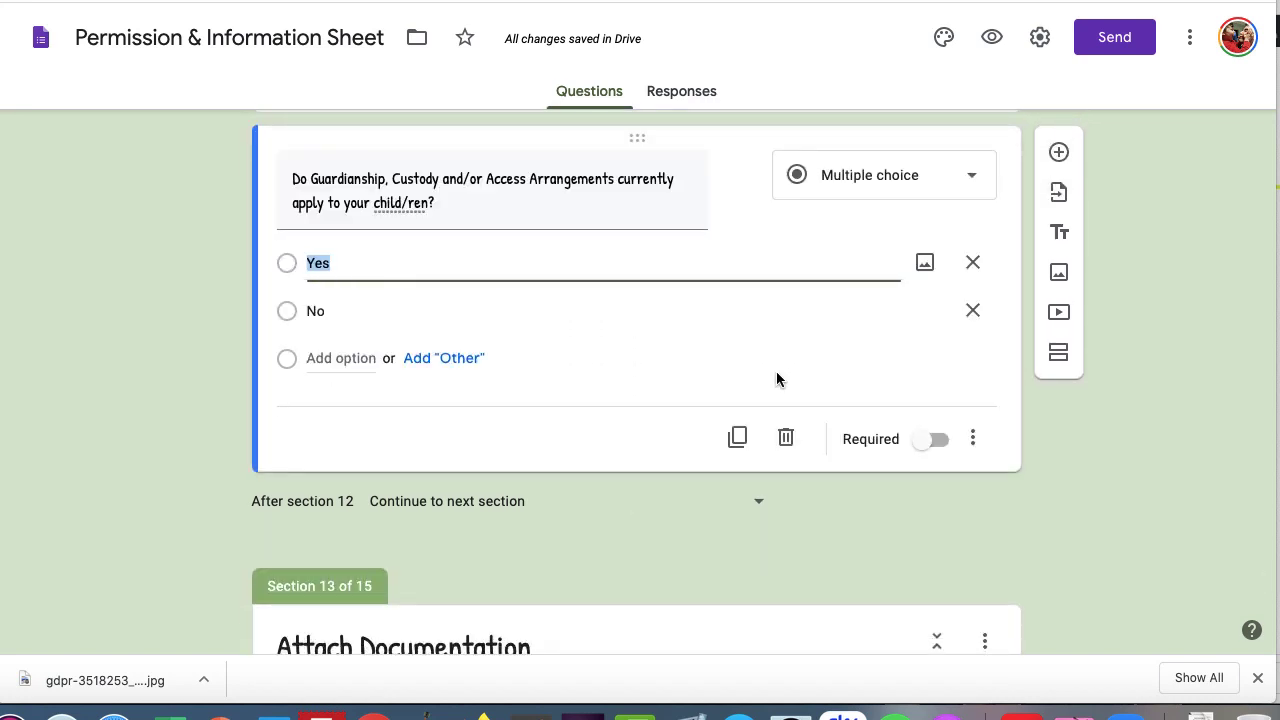
left_click(972, 438)
left_click(1022, 548)
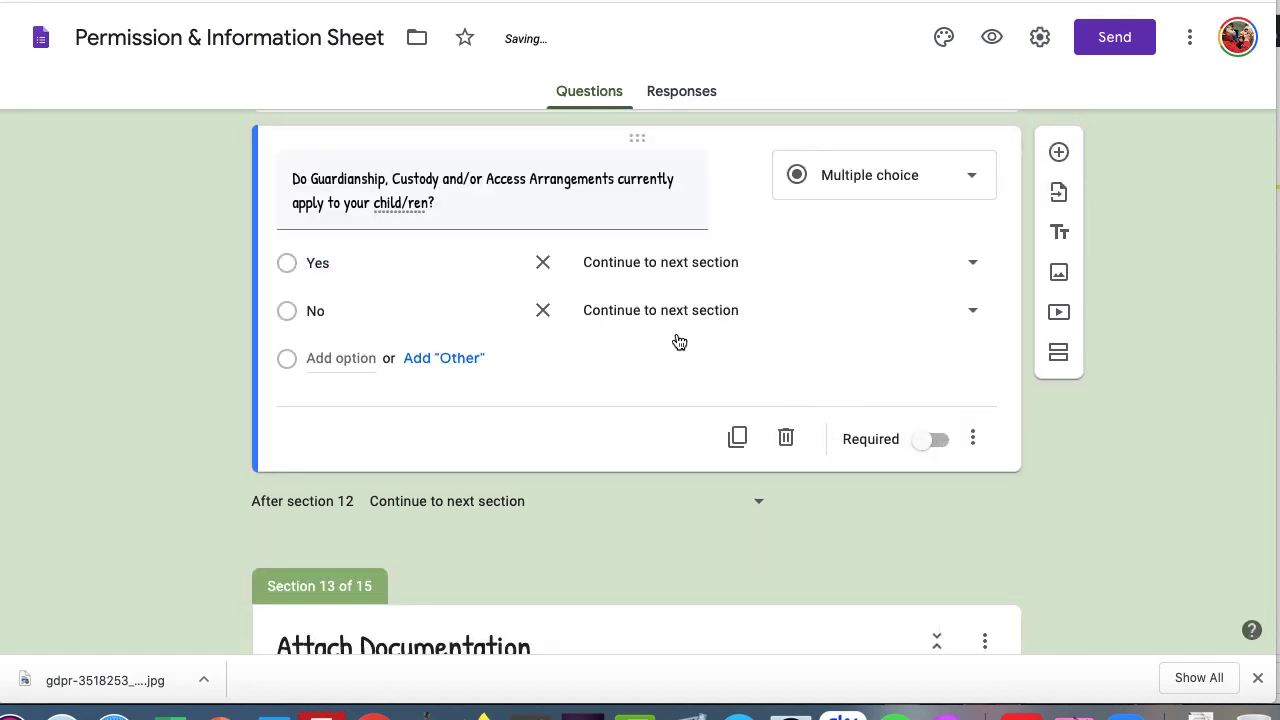
left_click(661, 313)
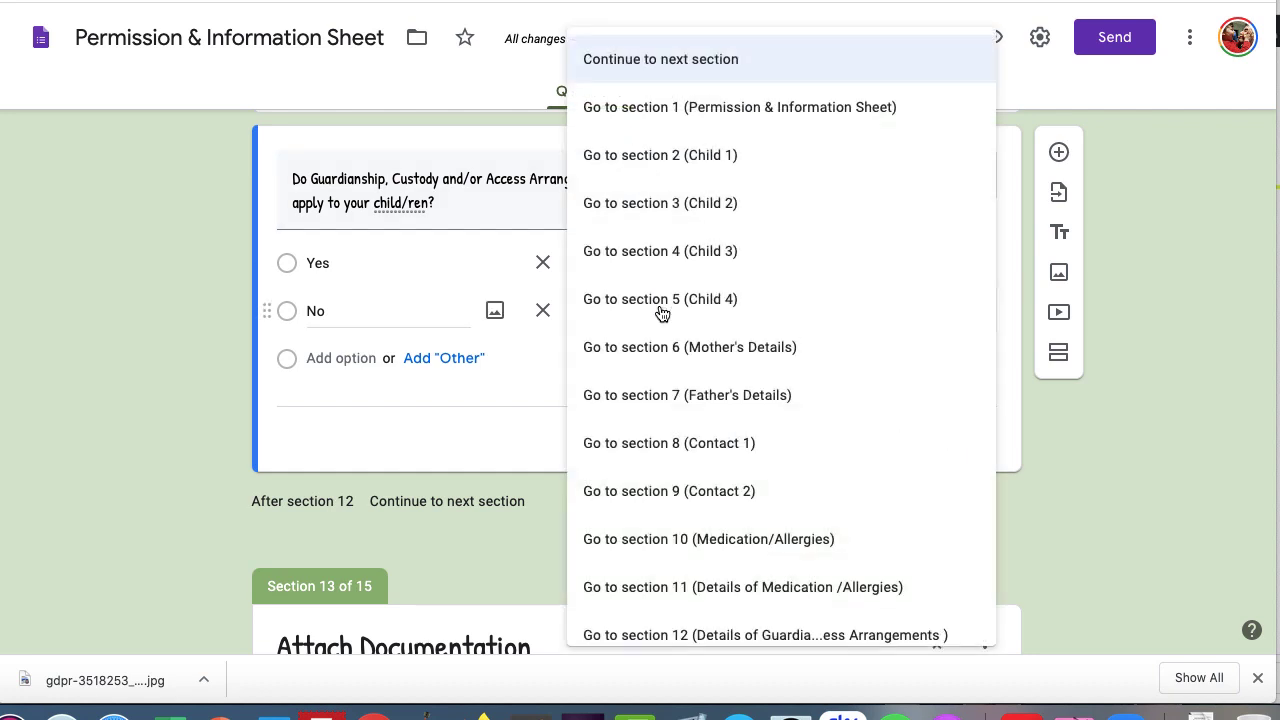
scroll(686, 556, "down", 3)
scroll(686, 556, "down", 3)
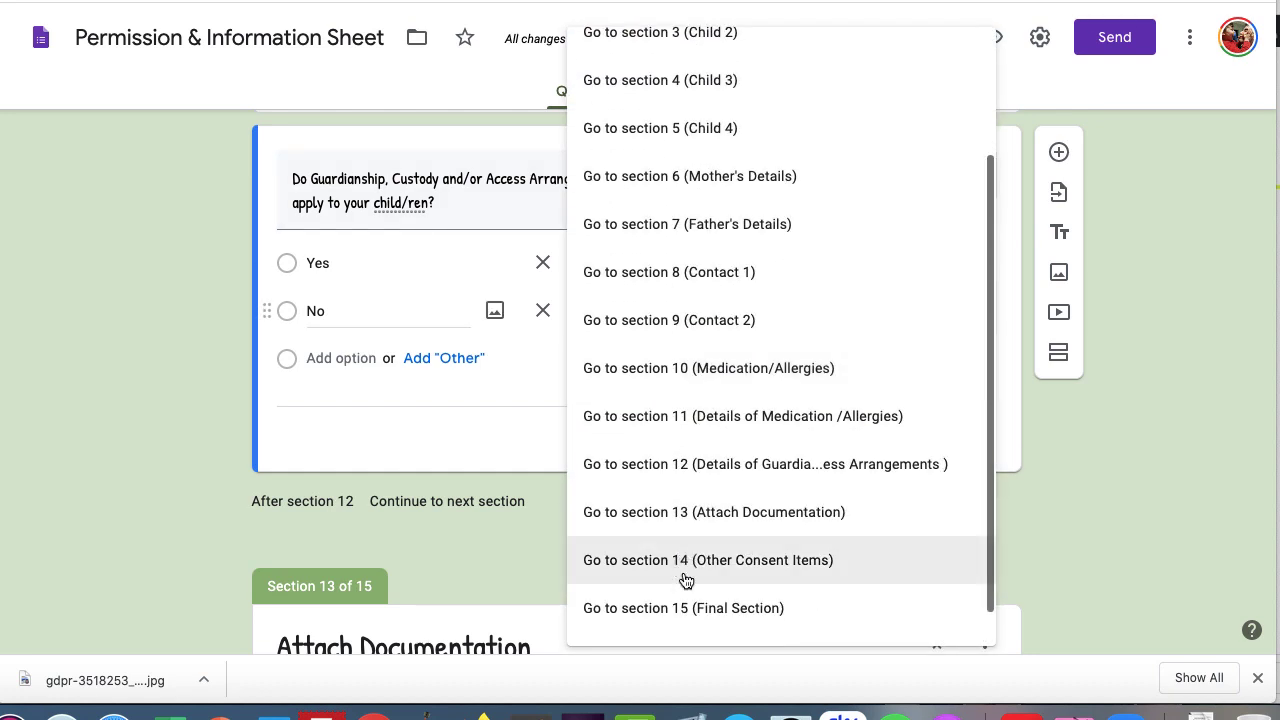
left_click(685, 520)
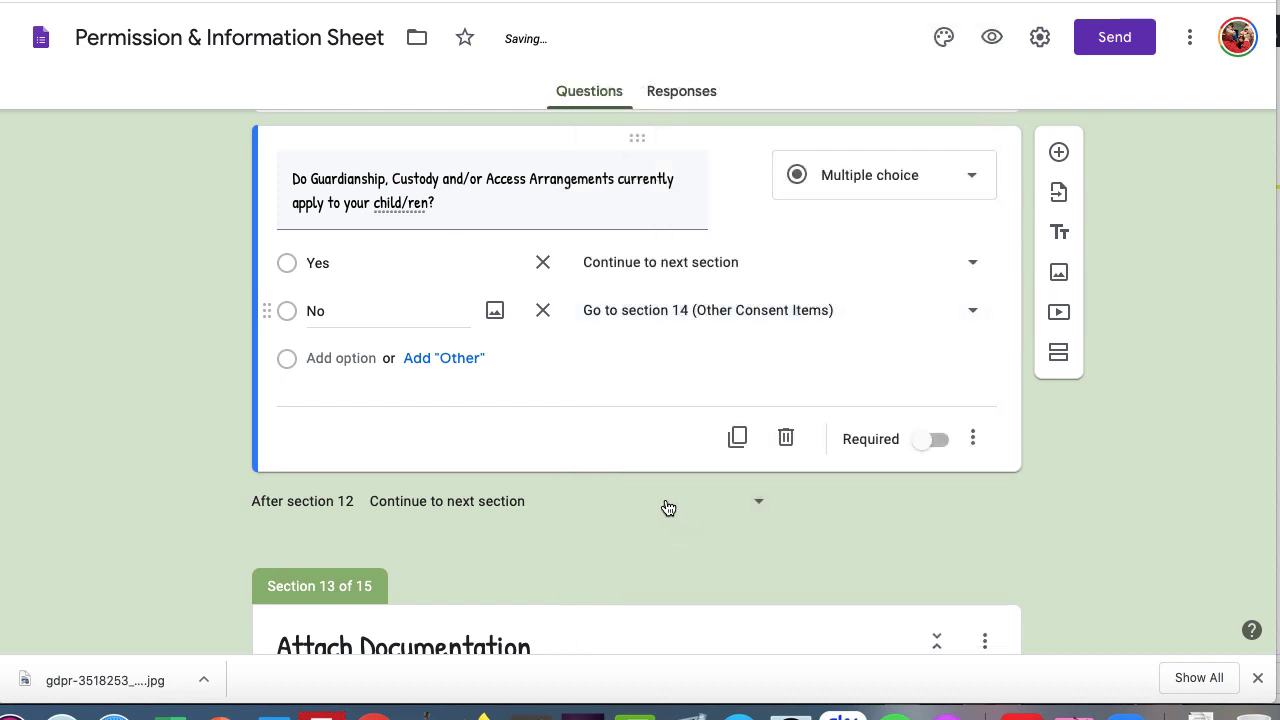
Review the remaining sections, from Attach Documentation through the Other Consent Items grid to the consent checkbox in the Final Section
scroll(614, 548, "down", 5)
scroll(614, 551, "down", 4)
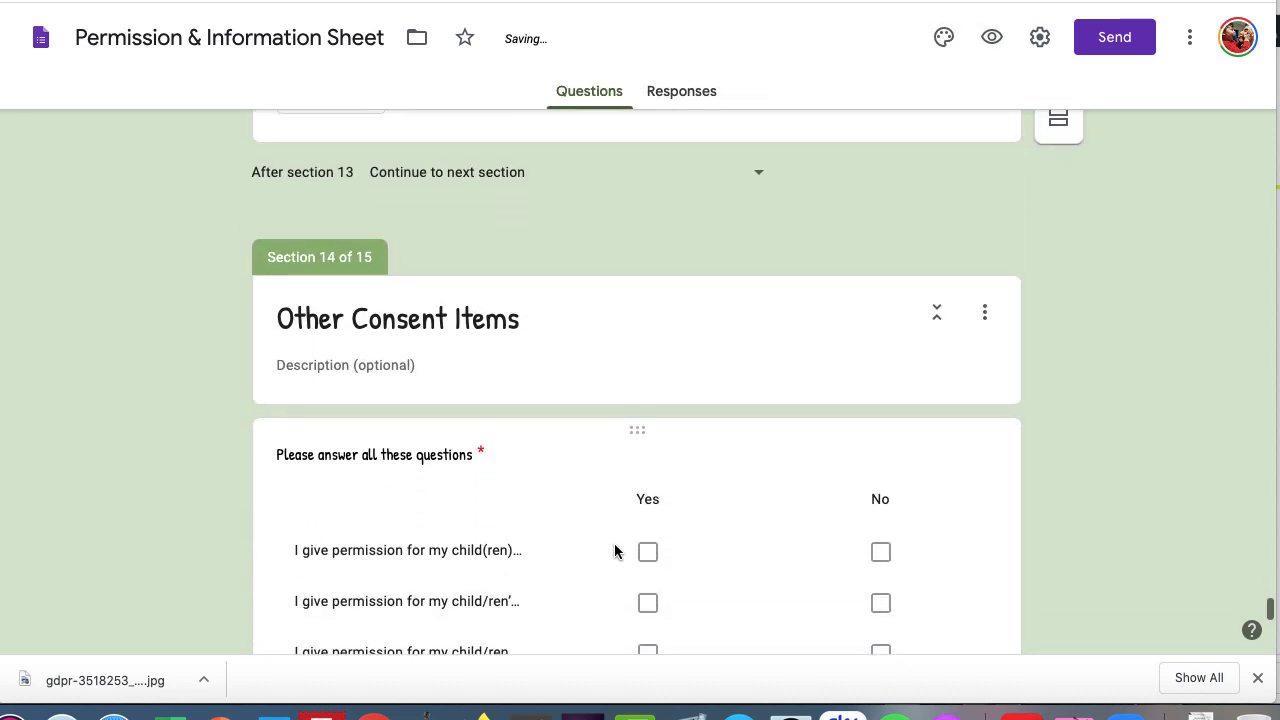
scroll(577, 520, "down", 2)
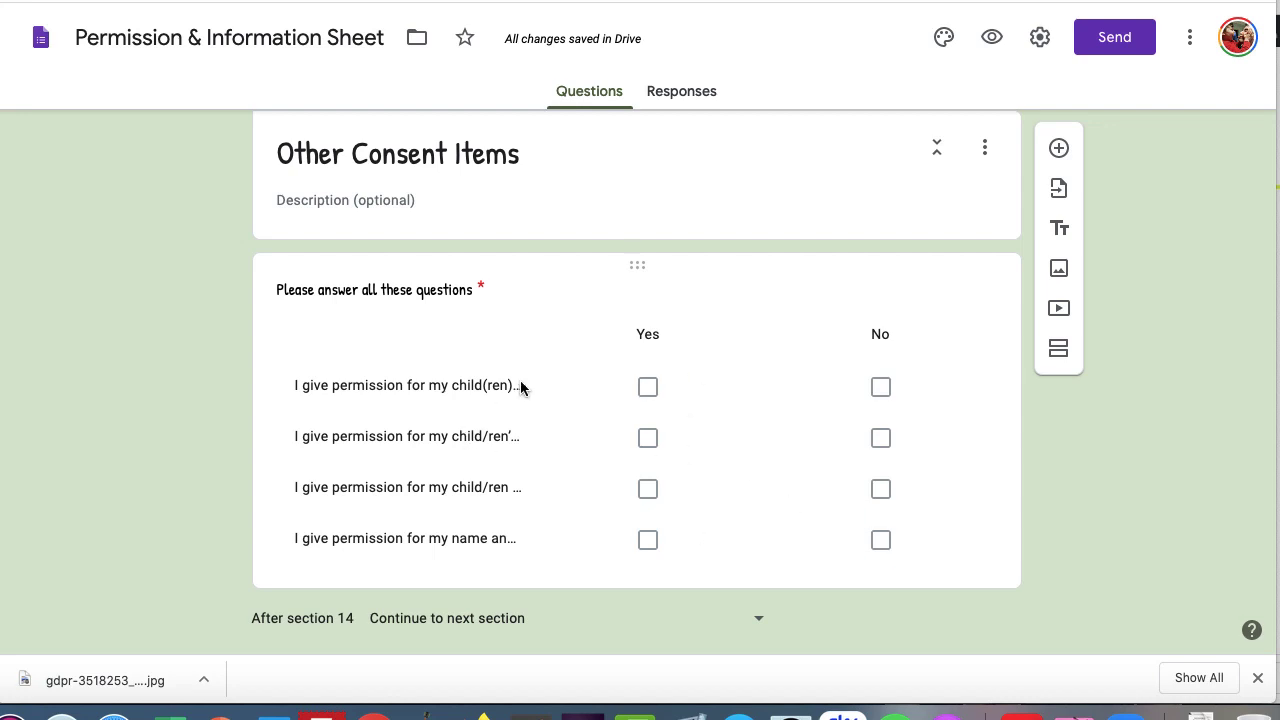
scroll(672, 514, "down", 5)
scroll(672, 514, "up", 4)
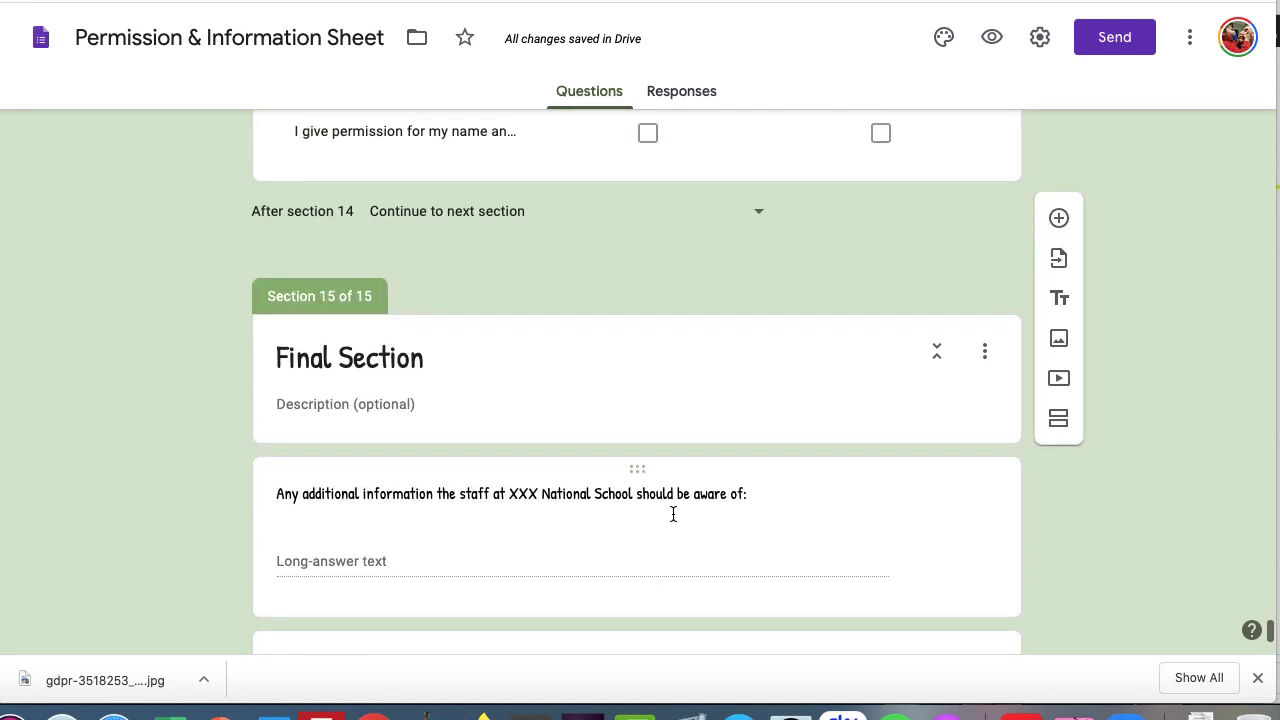
scroll(675, 522, "down", 3)
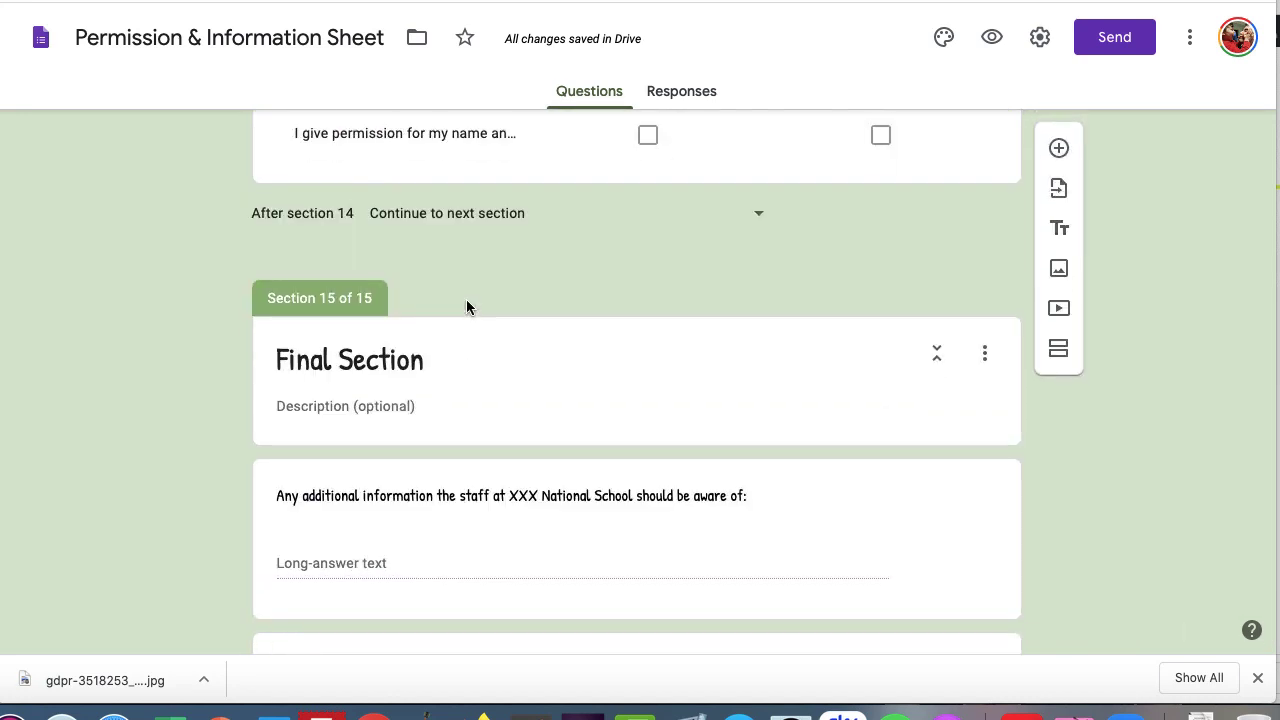
scroll(551, 322, "down", 1)
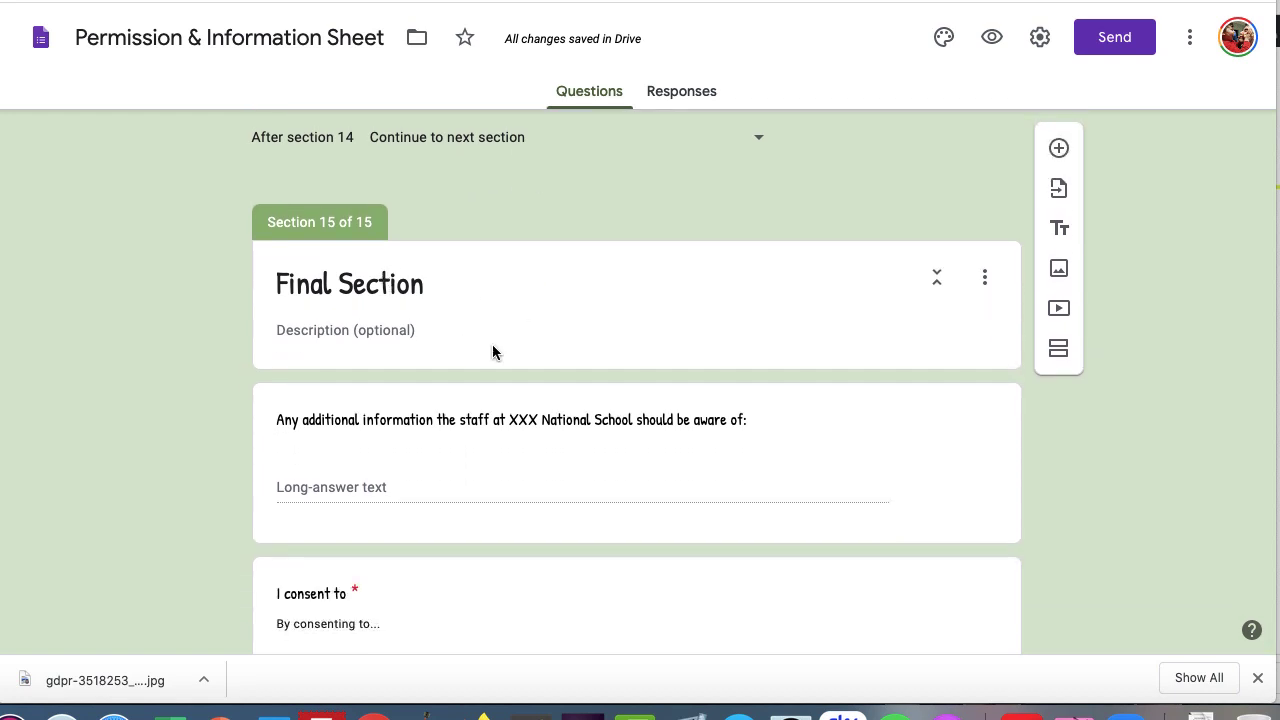
scroll(492, 345, "down", 1)
scroll(549, 400, "down", 1)
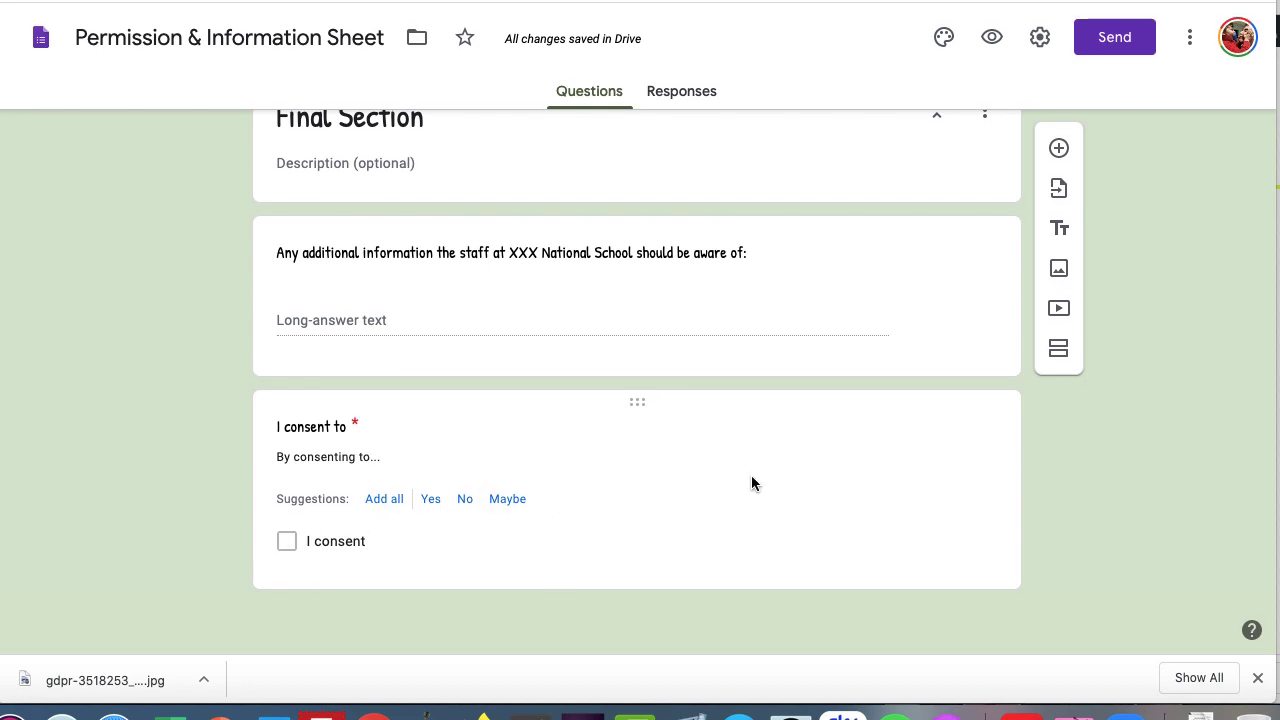
scroll(751, 475, "up", 1)
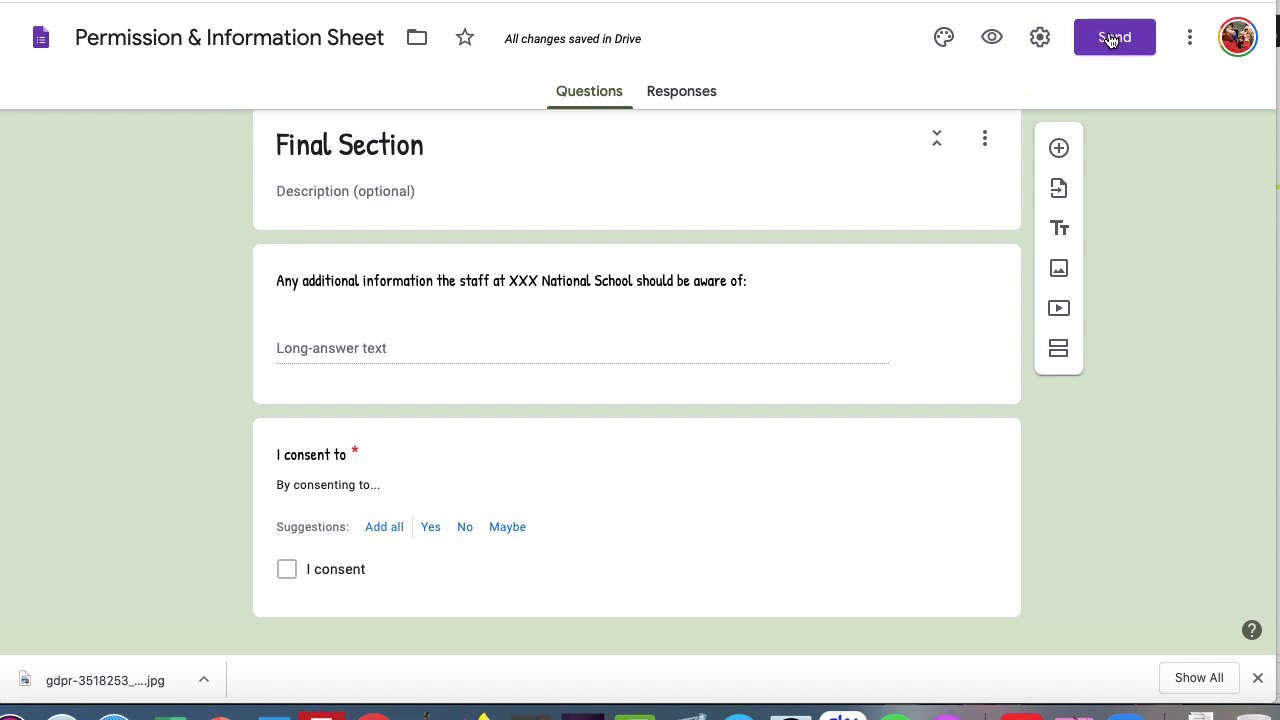
Check the form's general settings, from email collection and response limits to the maximum upload size, and close them without changes
left_click(1038, 40)
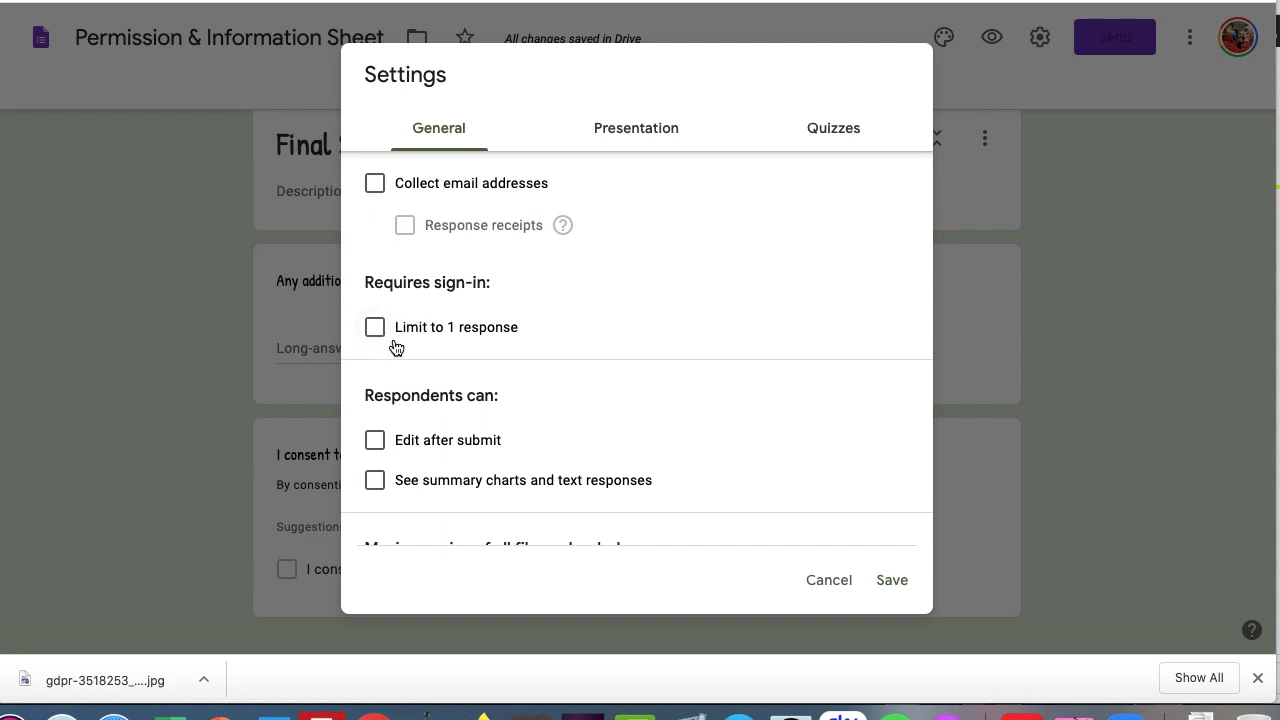
scroll(434, 440, "down", 3)
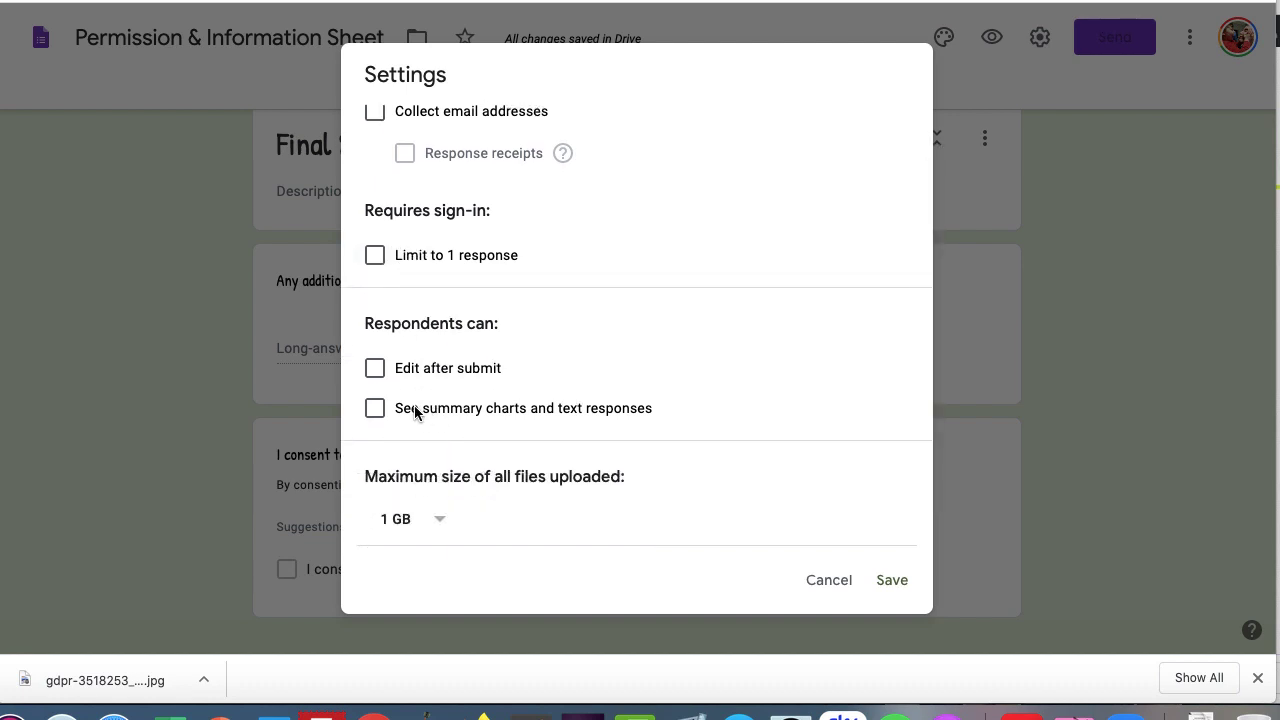
scroll(454, 424, "up", 3)
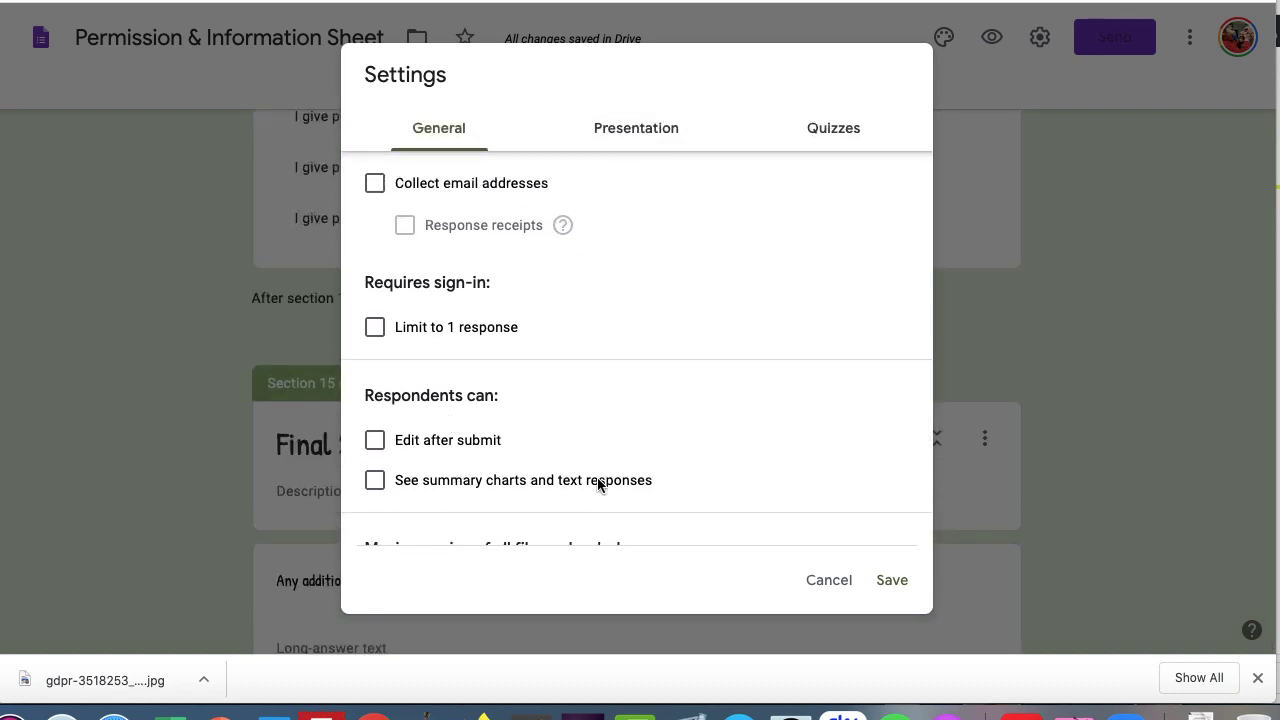
scroll(598, 484, "down", 3)
scroll(598, 484, "up", 3)
left_click(812, 584)
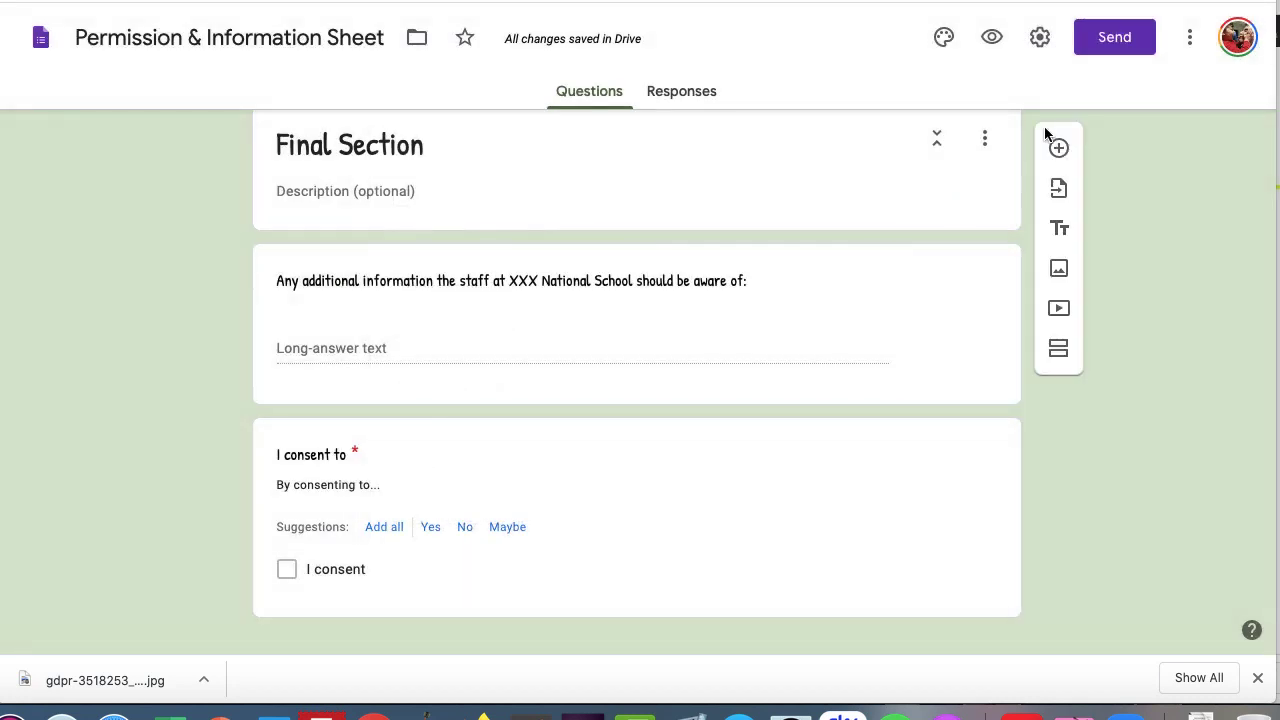
Copy a shortened share link for the form from the send options
left_click(1110, 45)
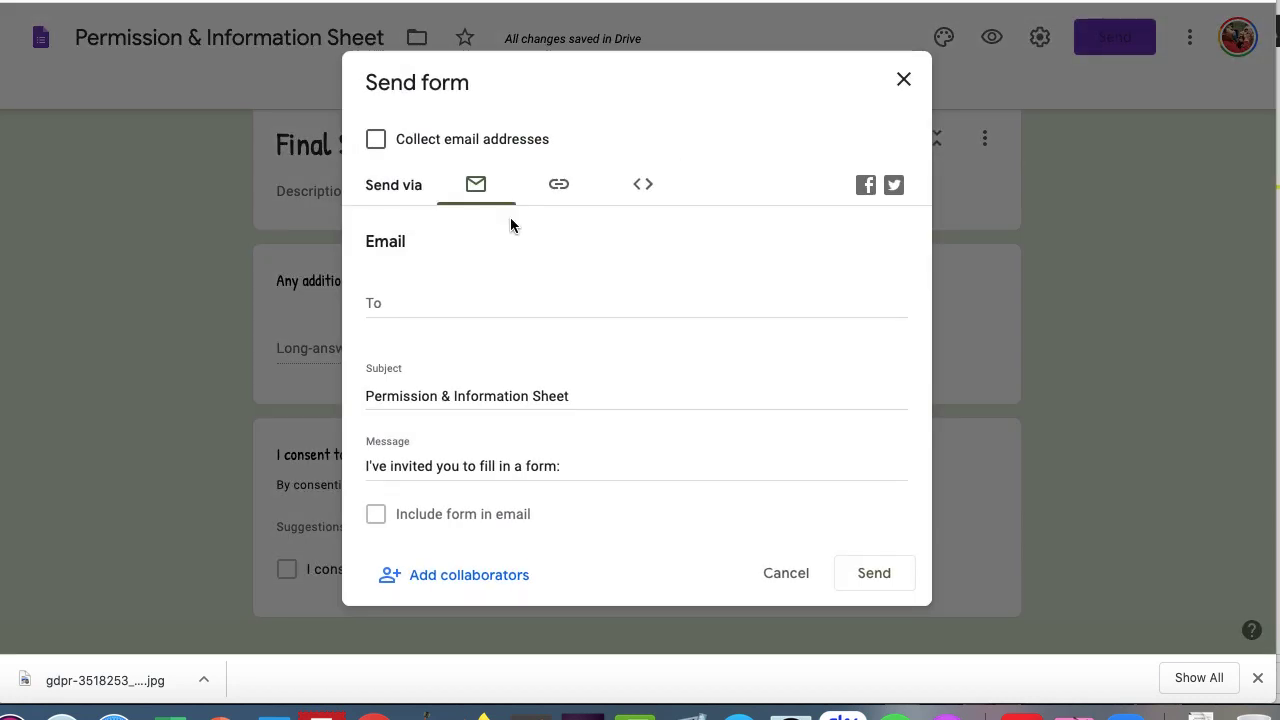
left_click(560, 188)
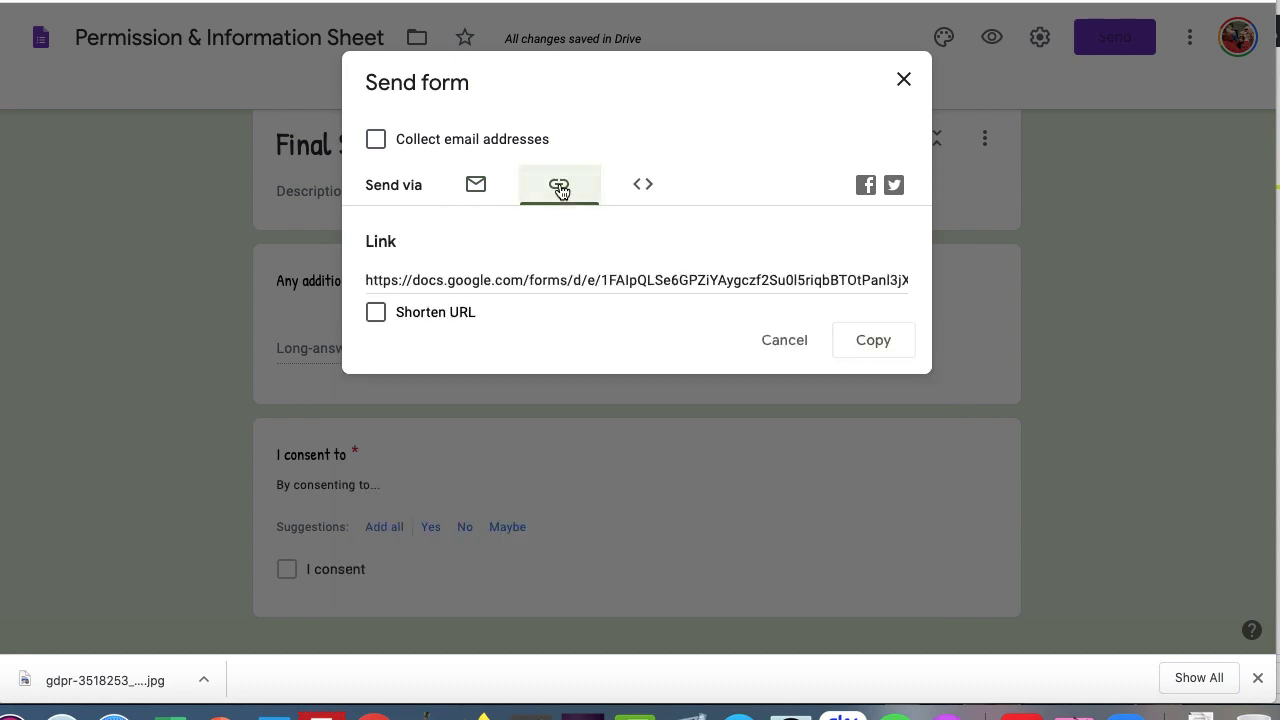
left_click(533, 279)
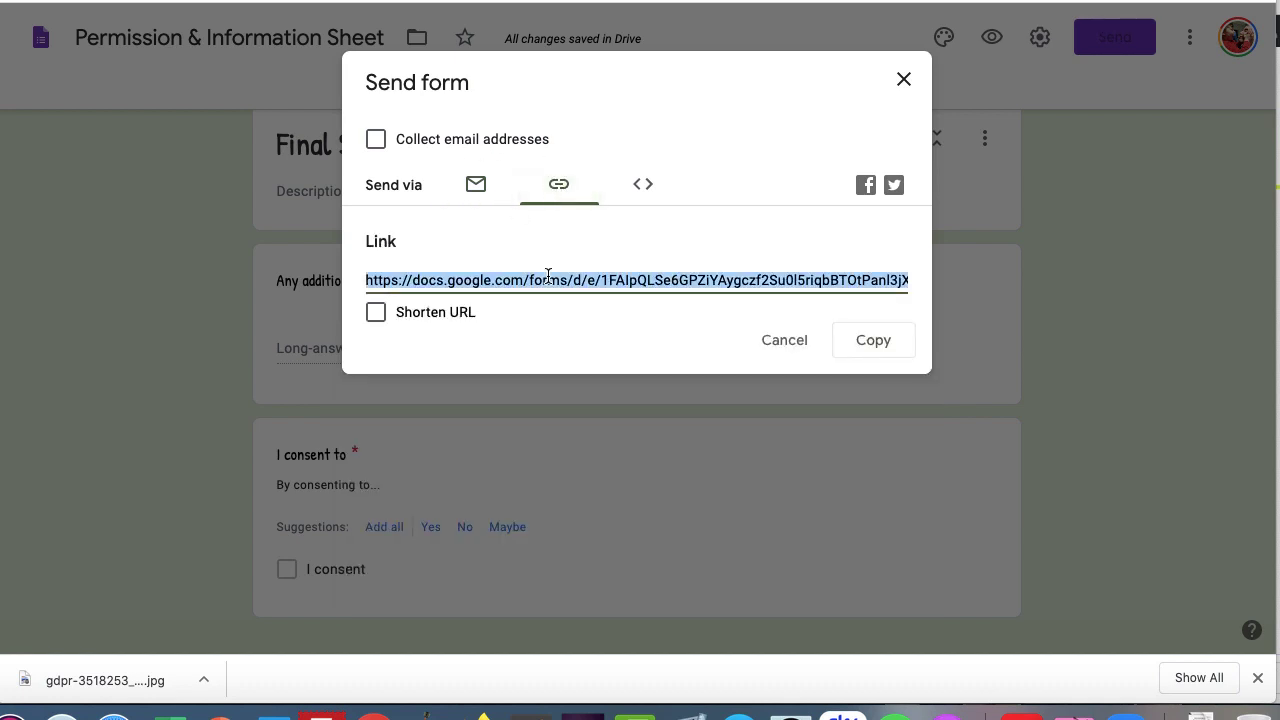
left_click(376, 312)
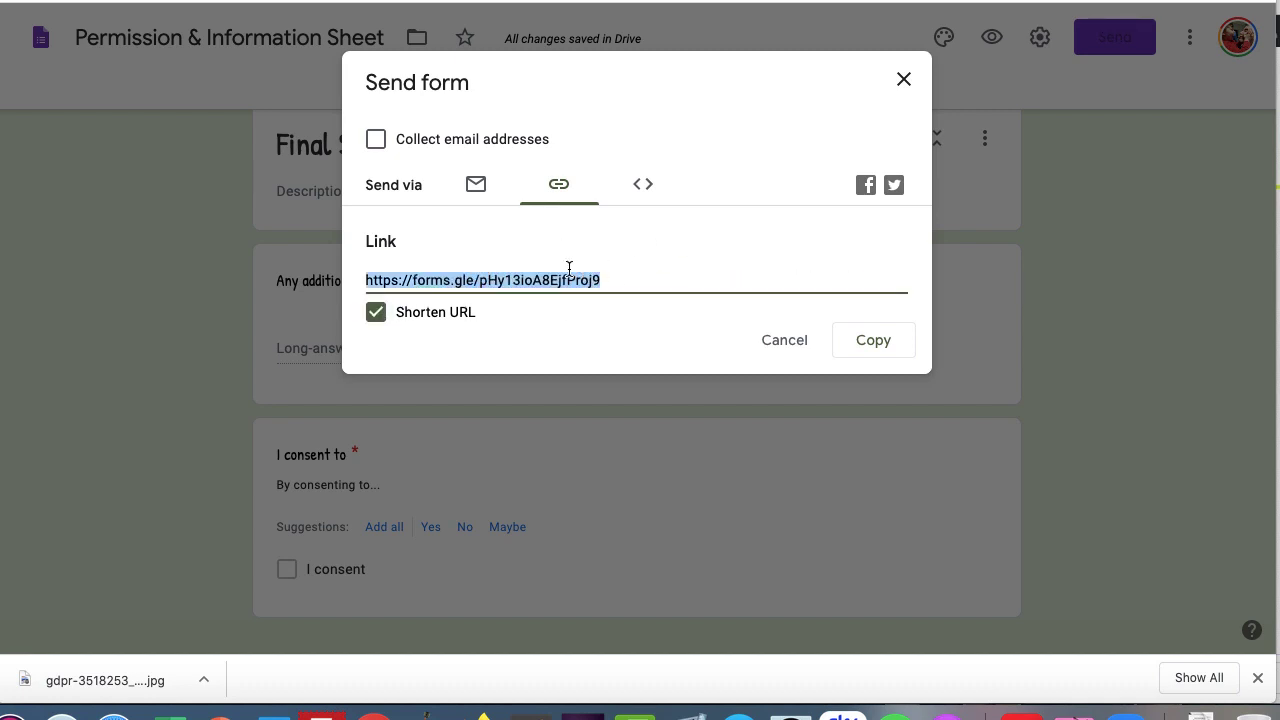
left_click(869, 343)
Open the copied form link in a new browser tab and look over the introduction and first question
key("super+t")
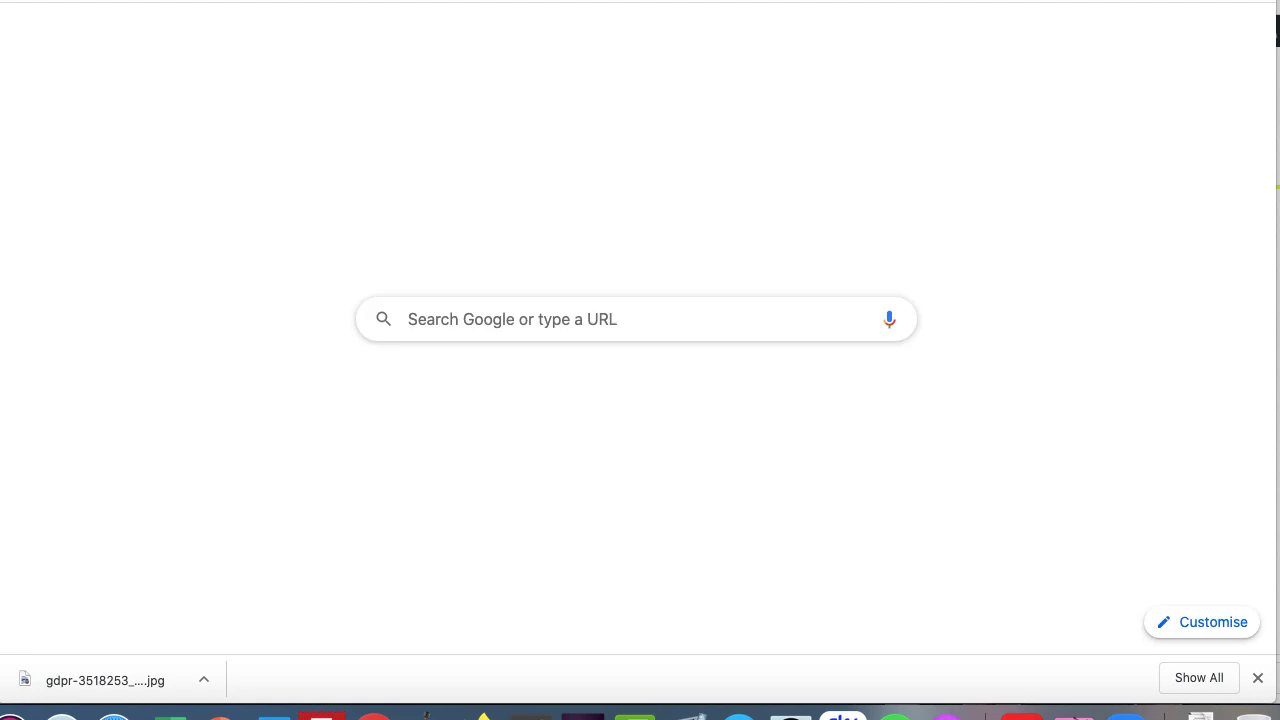
key("super+v")
key("Return")
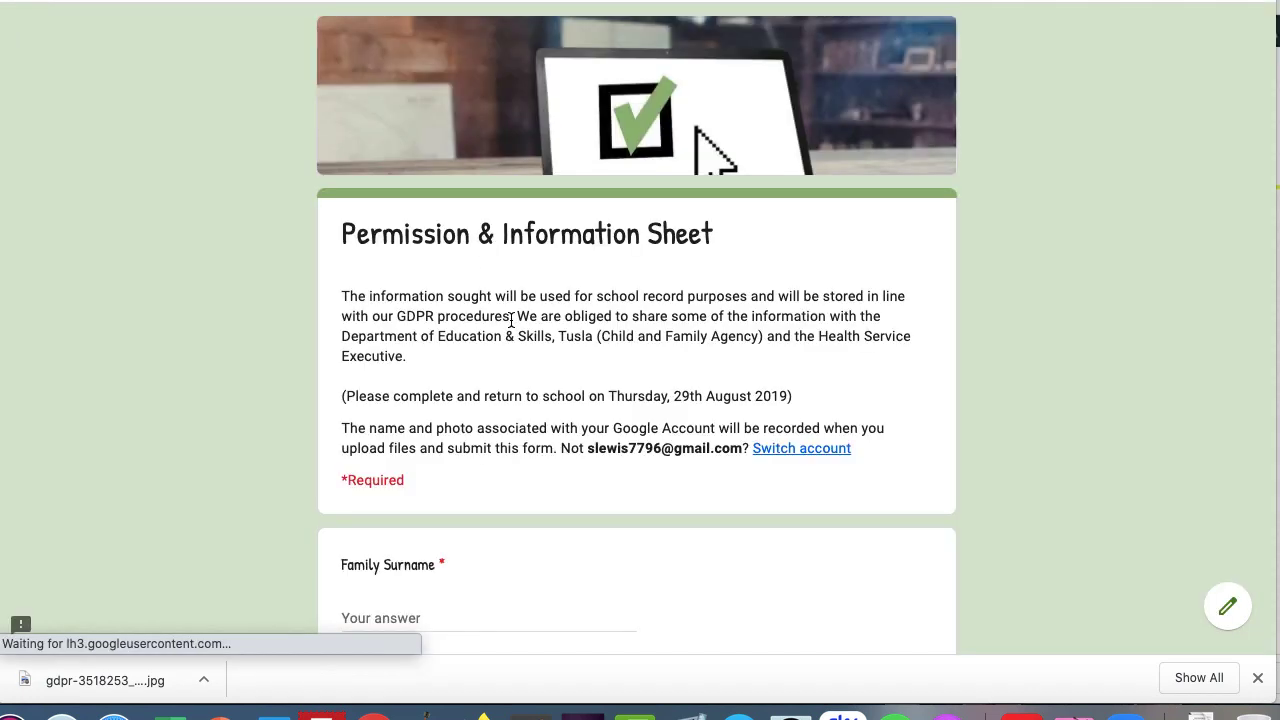
scroll(500, 380, "down", 3)
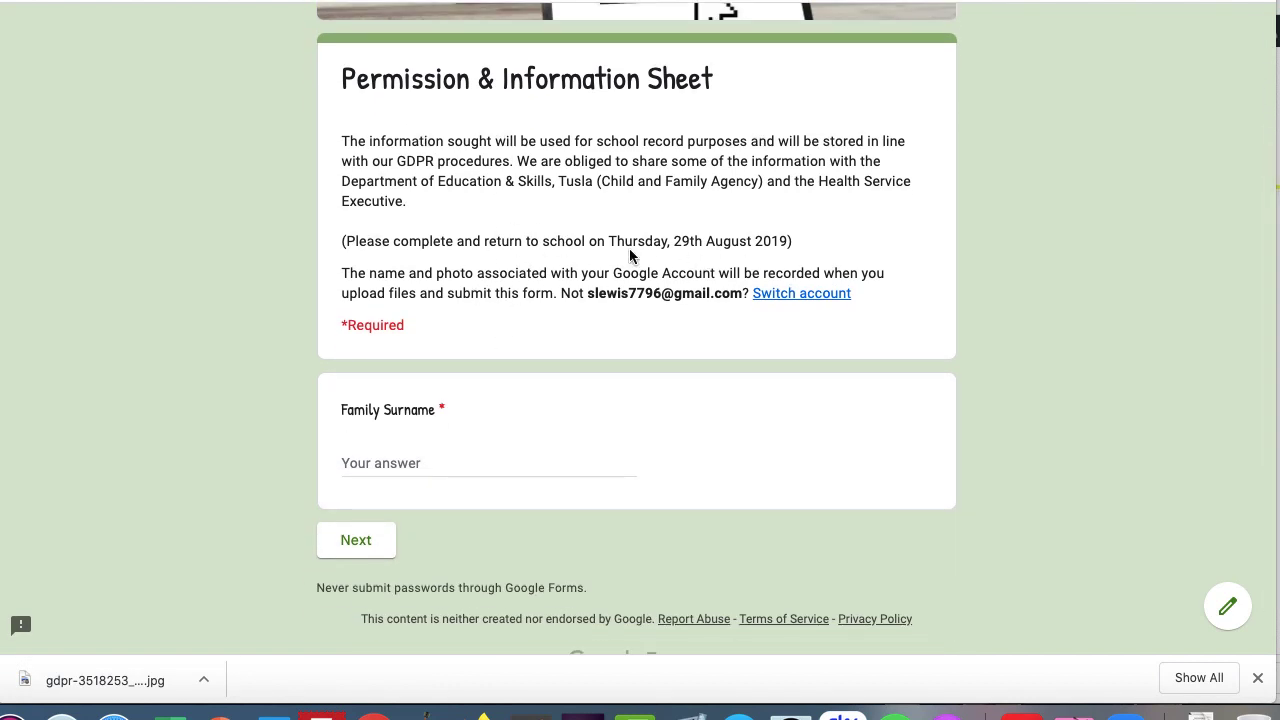
scroll(540, 258, "down", 1)
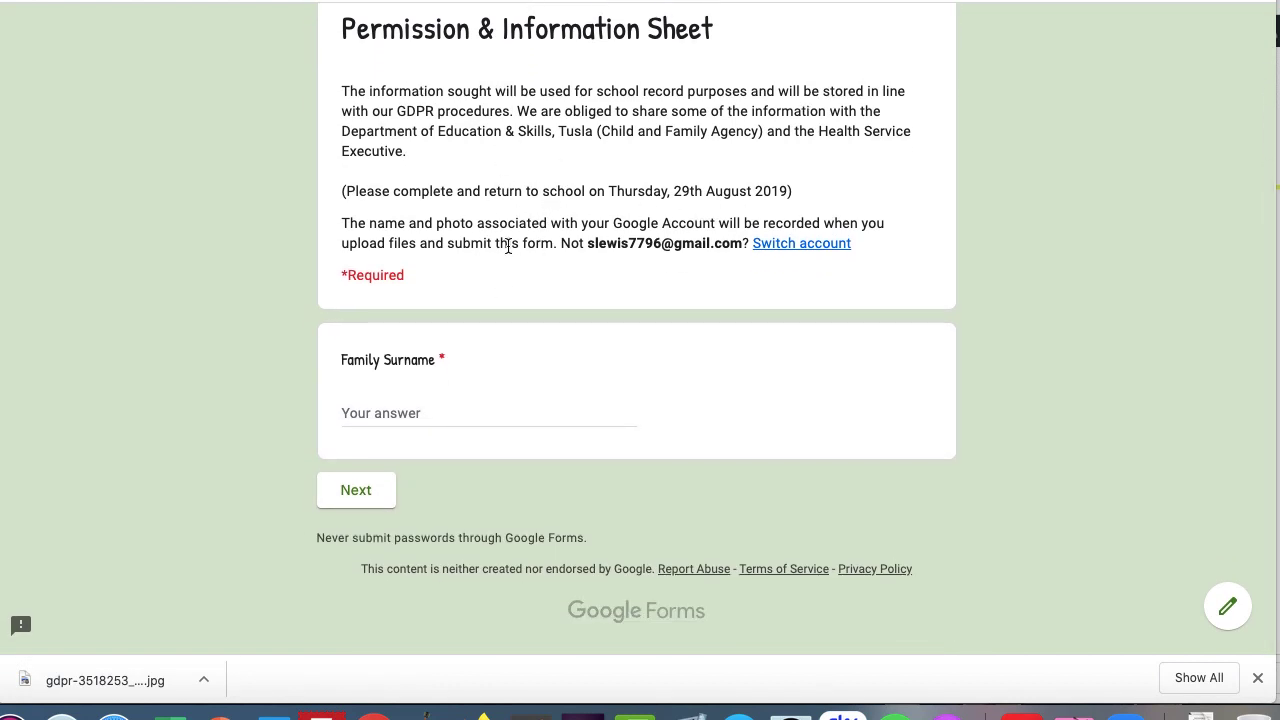
Answer the Family Surname question with placeholder text and continue to the Child 1 section
left_click(390, 416)
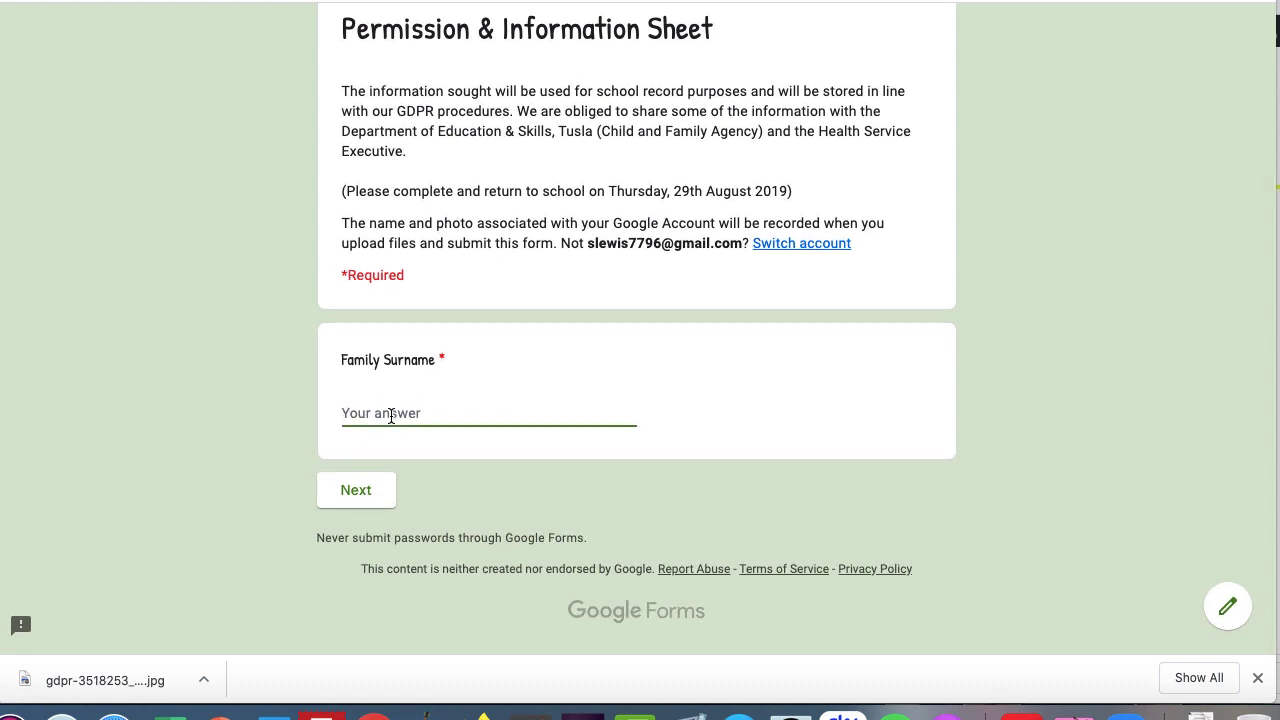
type("dgfdg")
left_click(356, 489)
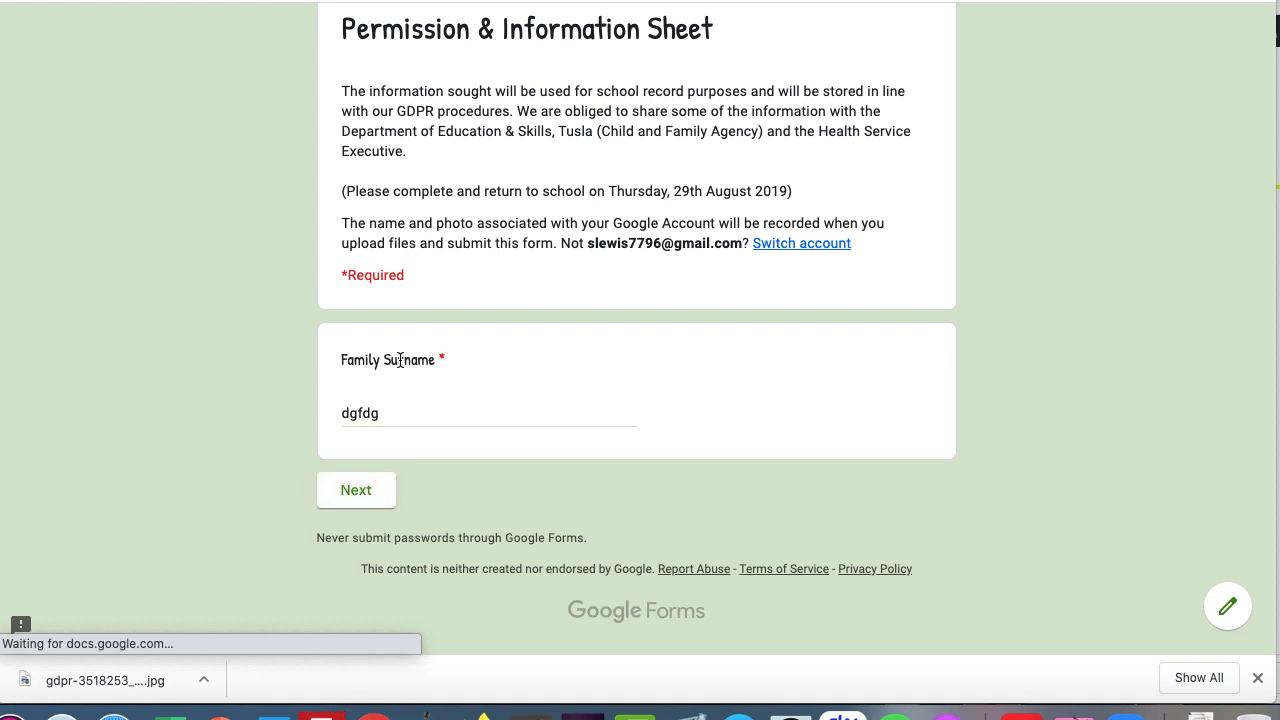
Fill in the Child 1 fields with placeholder answers, answer No to having more children, and continue to the following section
scroll(396, 460, "down", 3)
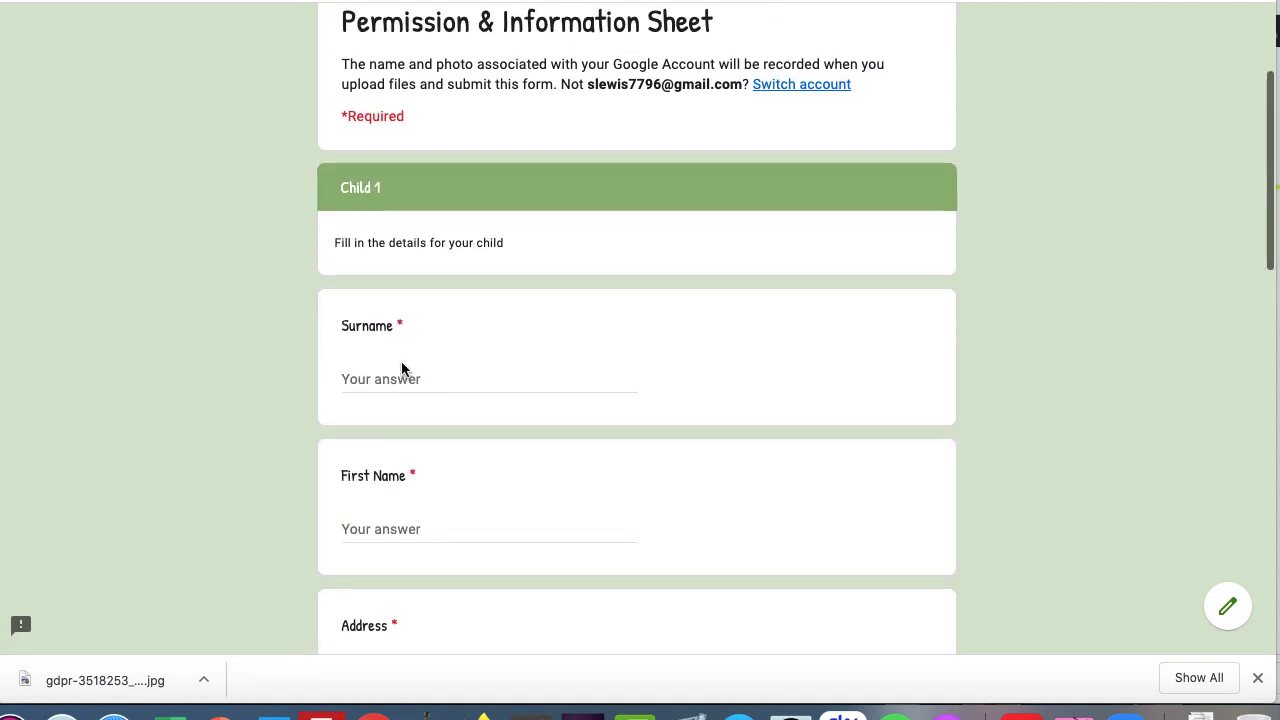
left_click(400, 372)
type("fdgfdg")
type("gfhfg")
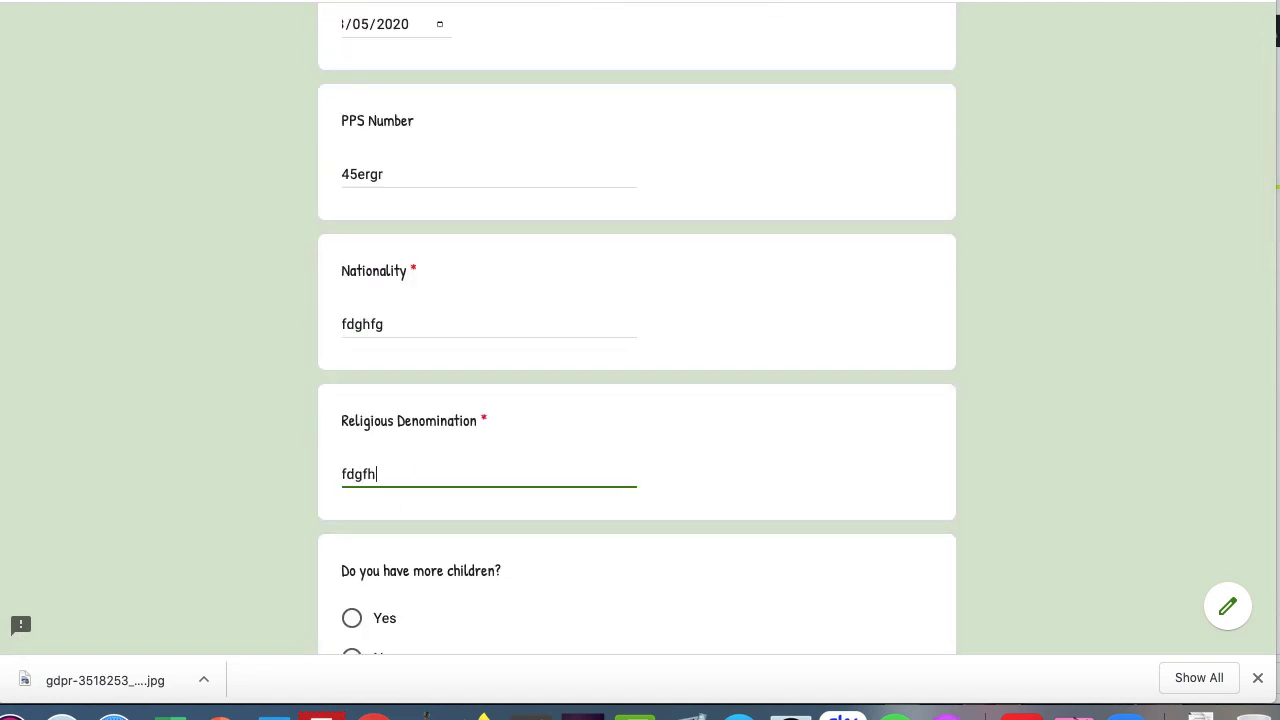
scroll(345, 432, "down", 4)
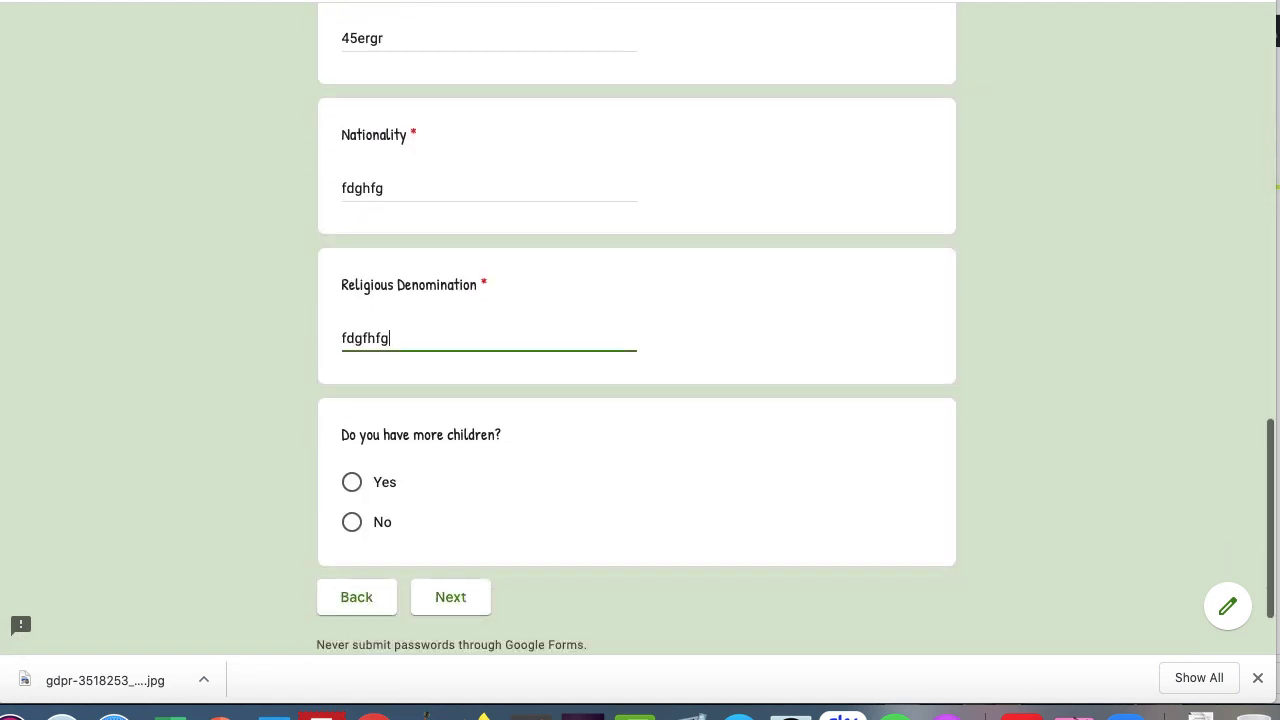
left_click(351, 427)
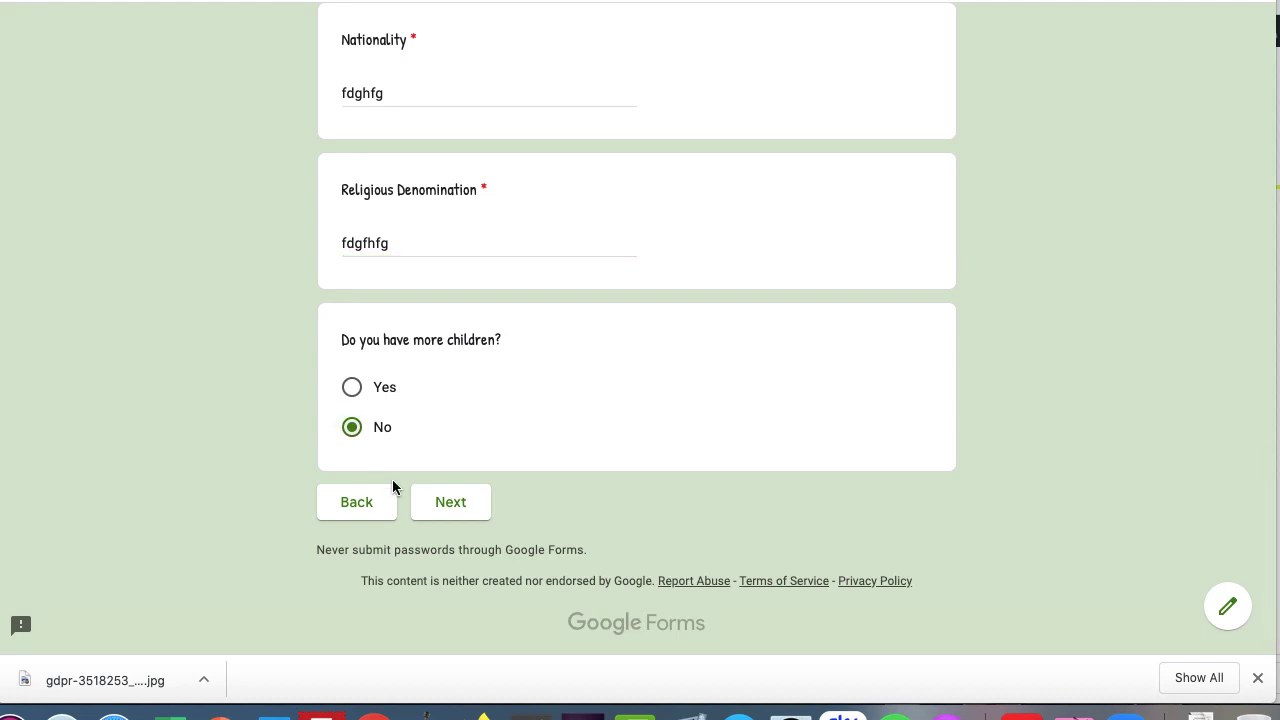
left_click(450, 502)
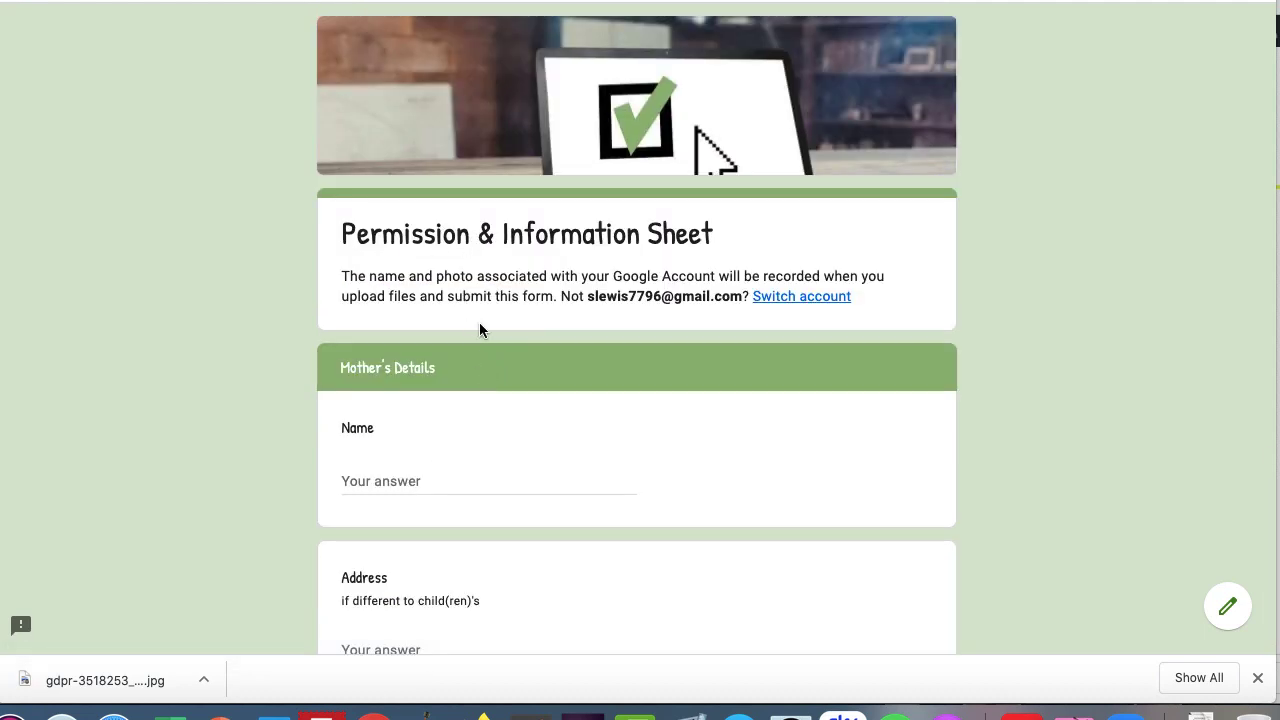
Enter placeholder text as the name in the Mother's Details section, leaving the address blank
scroll(479, 325, "down", 3)
scroll(479, 325, "down", 2)
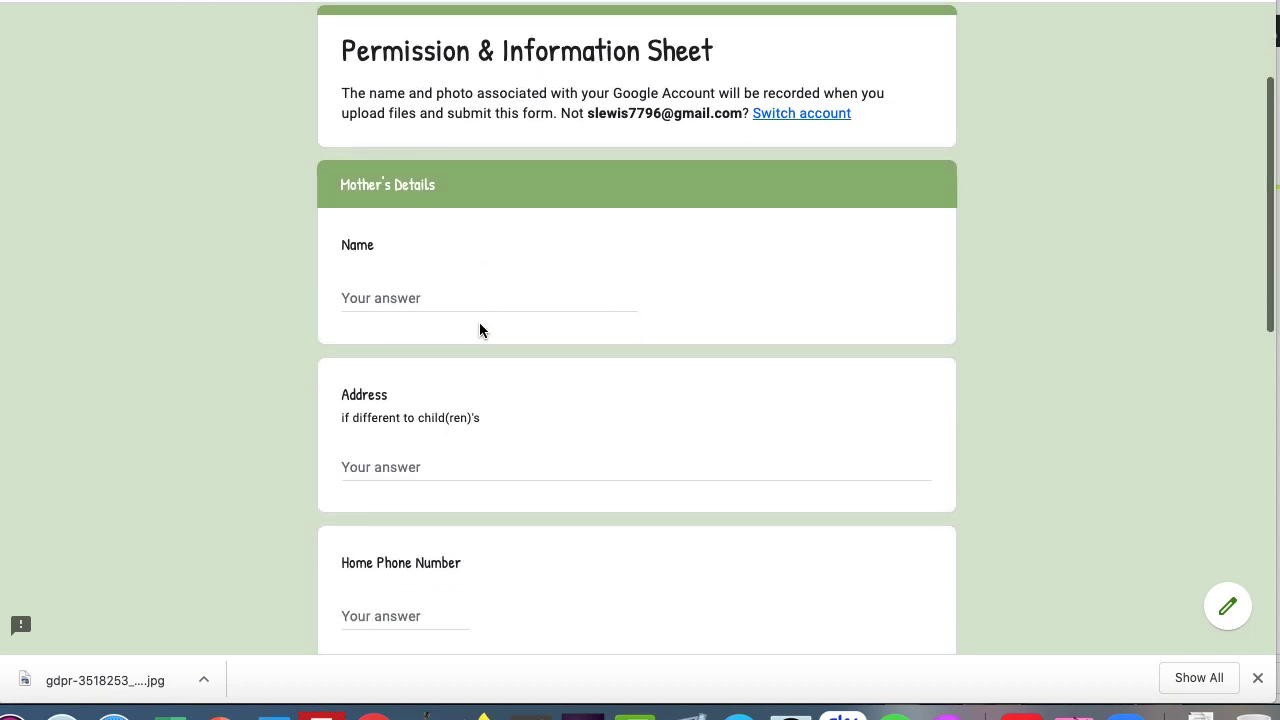
left_click(417, 297)
type("dfgfh")
scroll(411, 250, "down", 5)
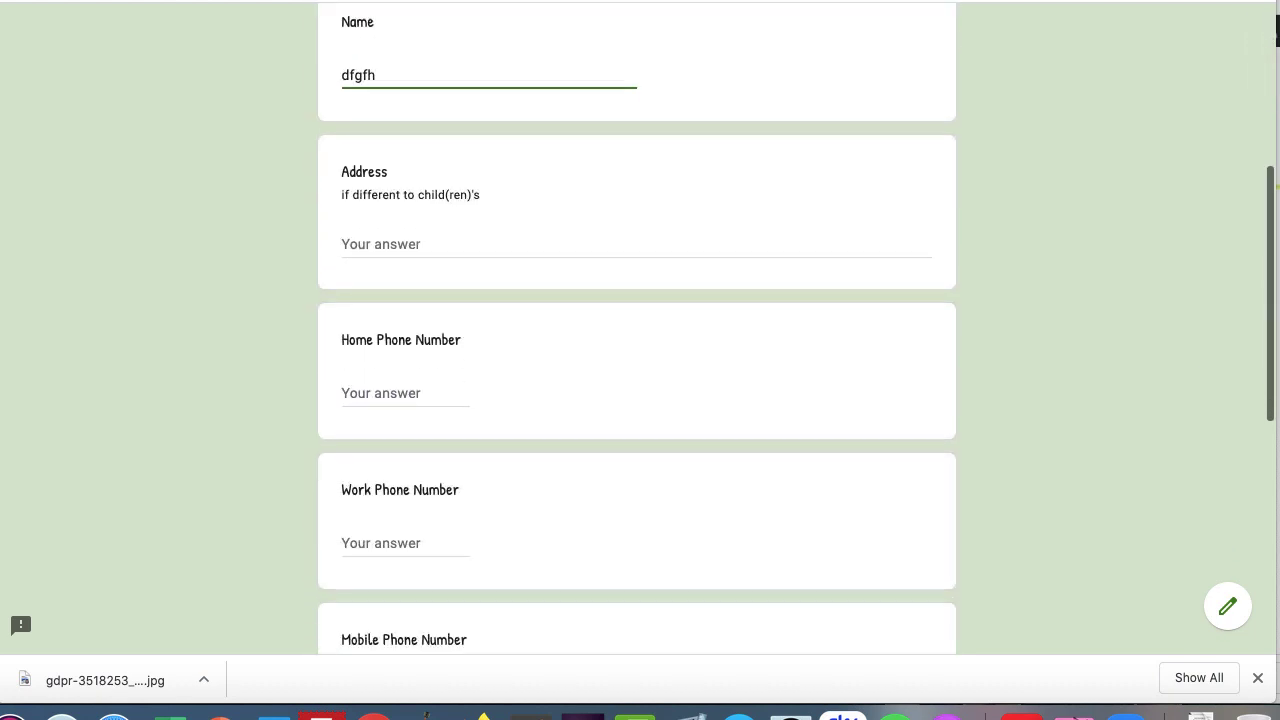
Test the mother's Home Phone Number field with letters, and replace them with a digits-only placeholder number
left_click(420, 382)
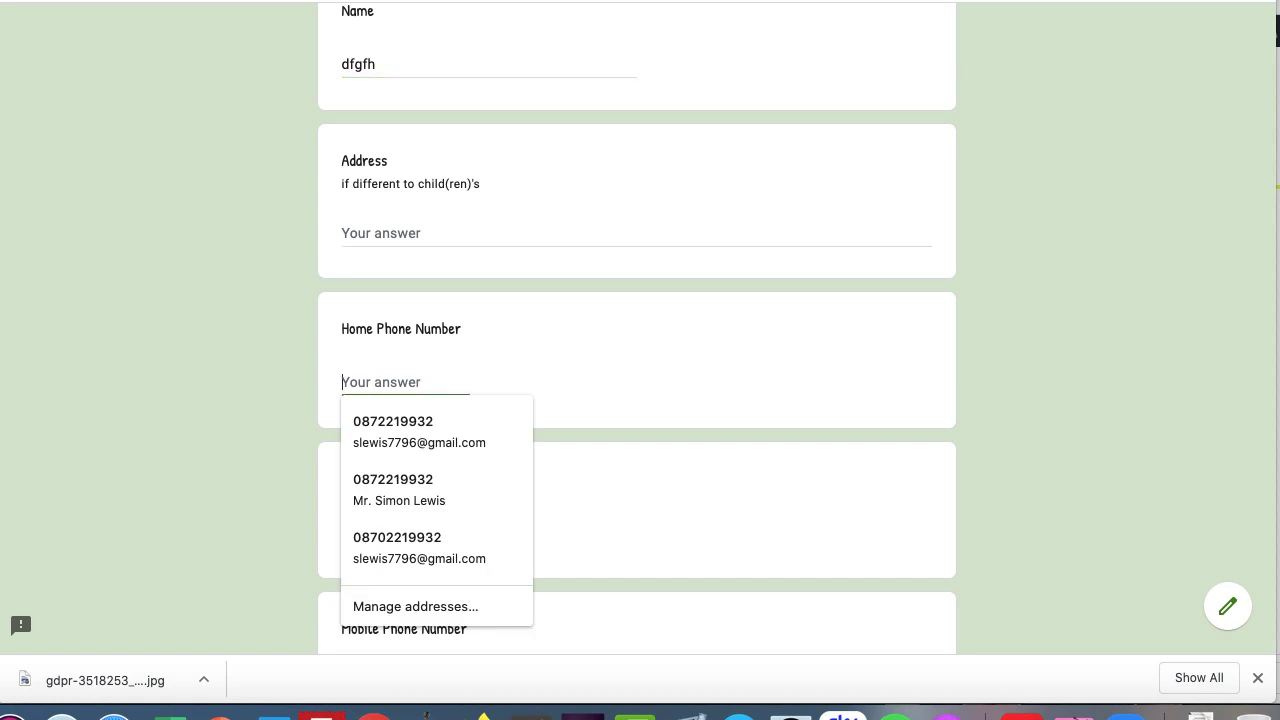
type("e45465")
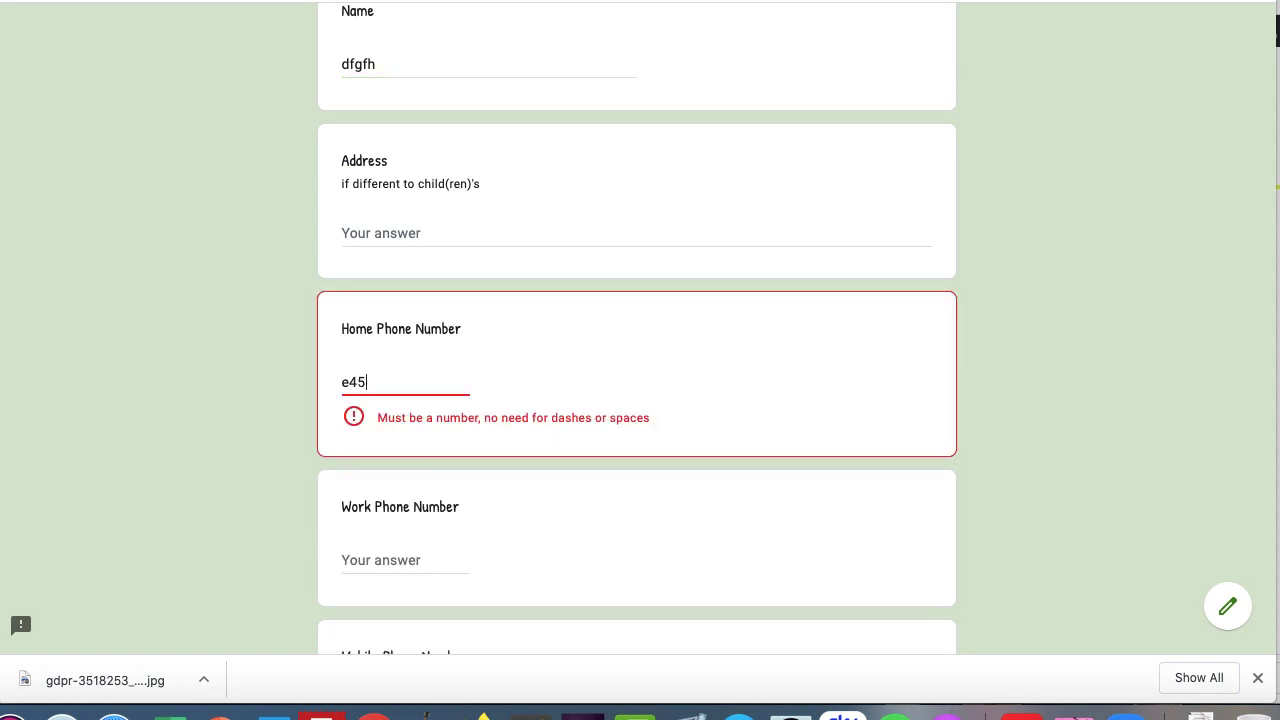
key("BackSpace")
key("BackSpace")
key("BackSpace")
type("fgf")
key("BackSpace")
key("BackSpace")
key("BackSpace")
type("5465465")
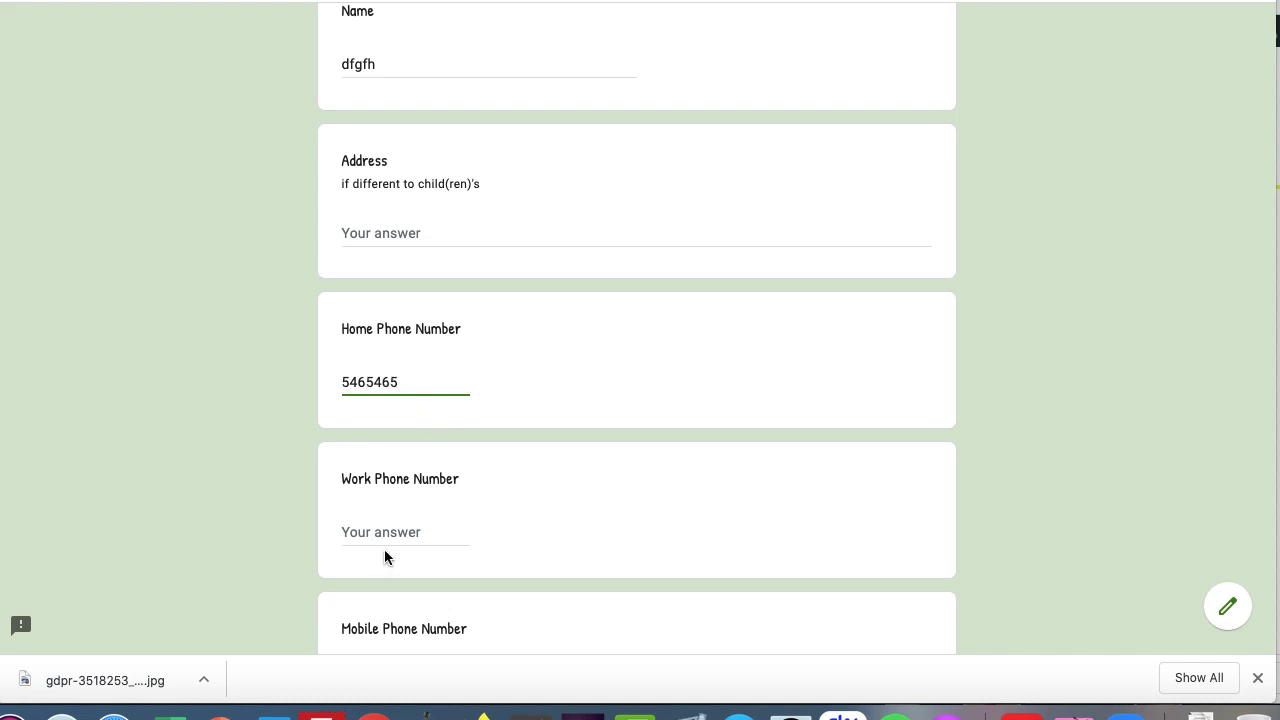
Enter digits-only placeholder numbers for the mother's work, mobile and other phone numbers
left_click(384, 549)
type("456456")
scroll(386, 526, "down", 3)
left_click(385, 480)
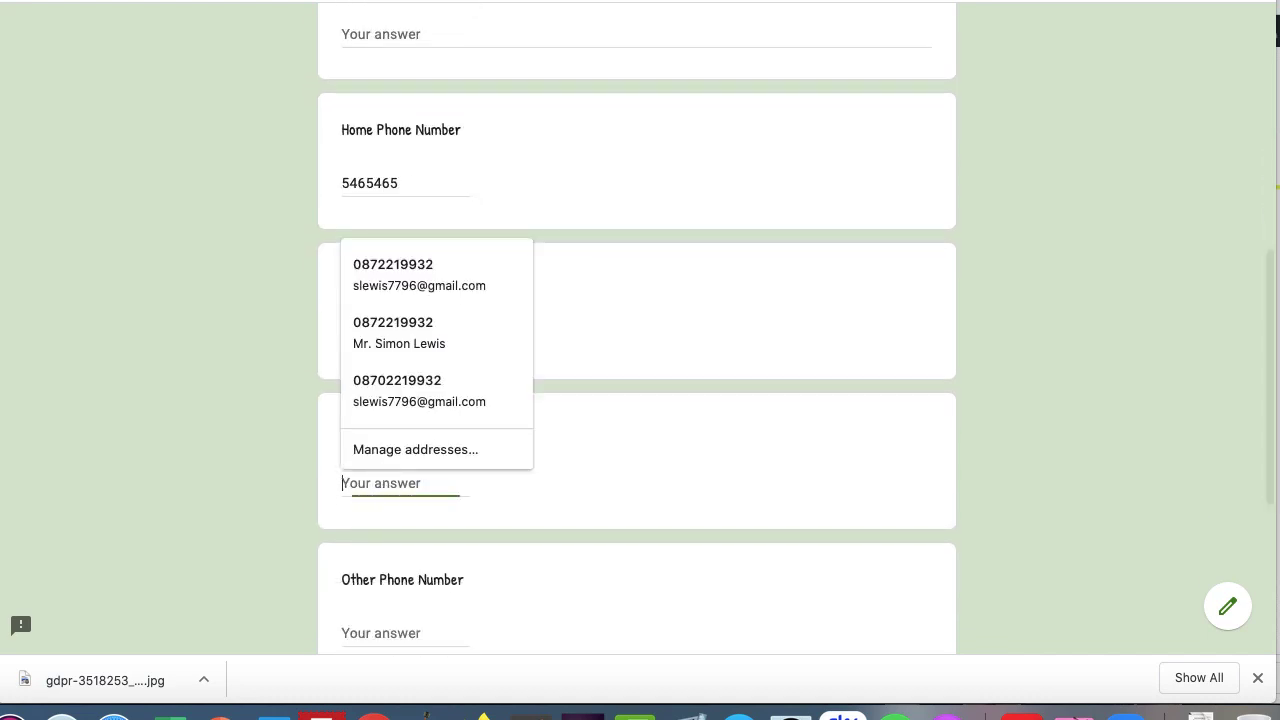
type("456456")
scroll(382, 483, "down", 3)
left_click(387, 410)
type("45645645")
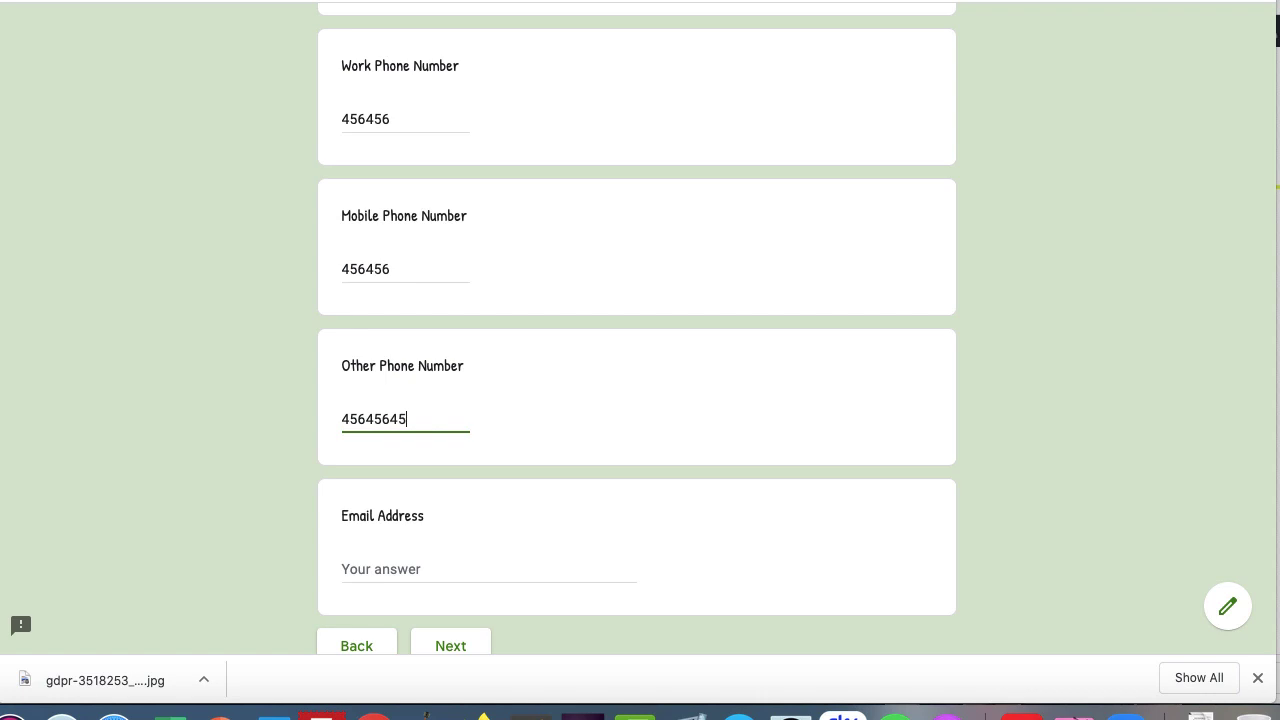
Enter a placeholder e-mail address for the mother and continue to the Father's Details section
scroll(385, 415, "down", 2)
left_click(384, 421)
type("s")
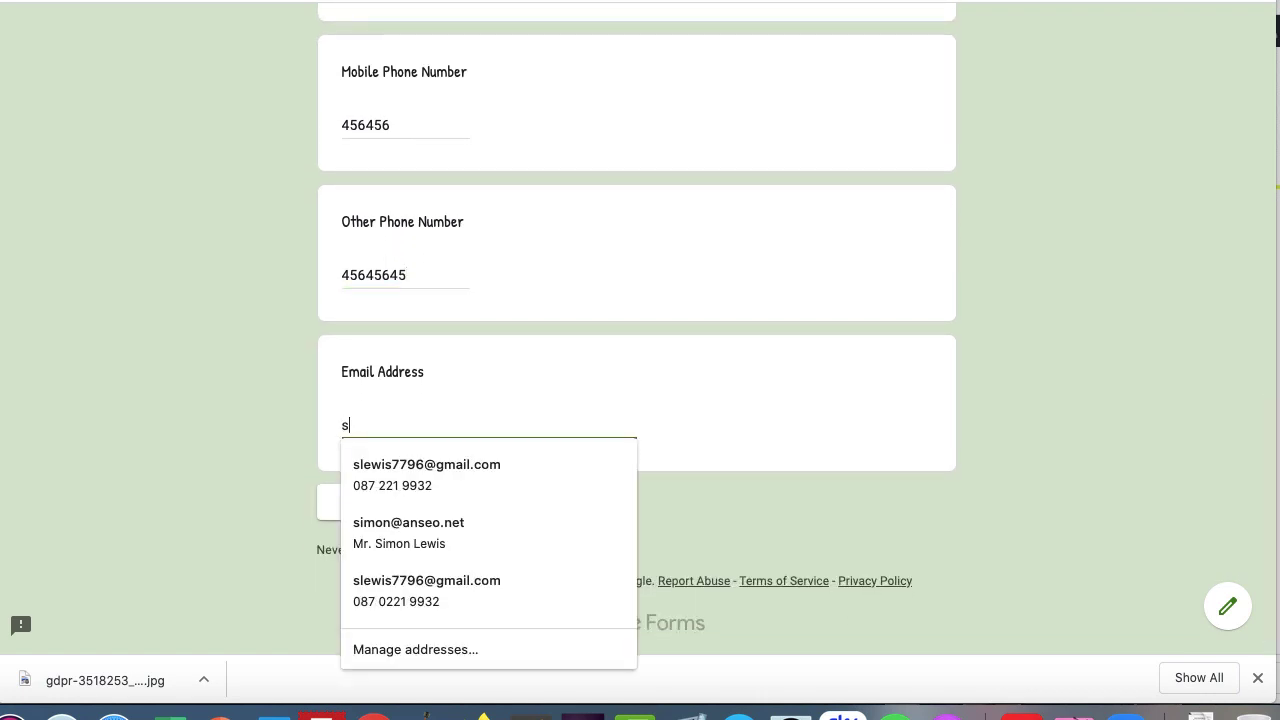
type("@sfs.fff")
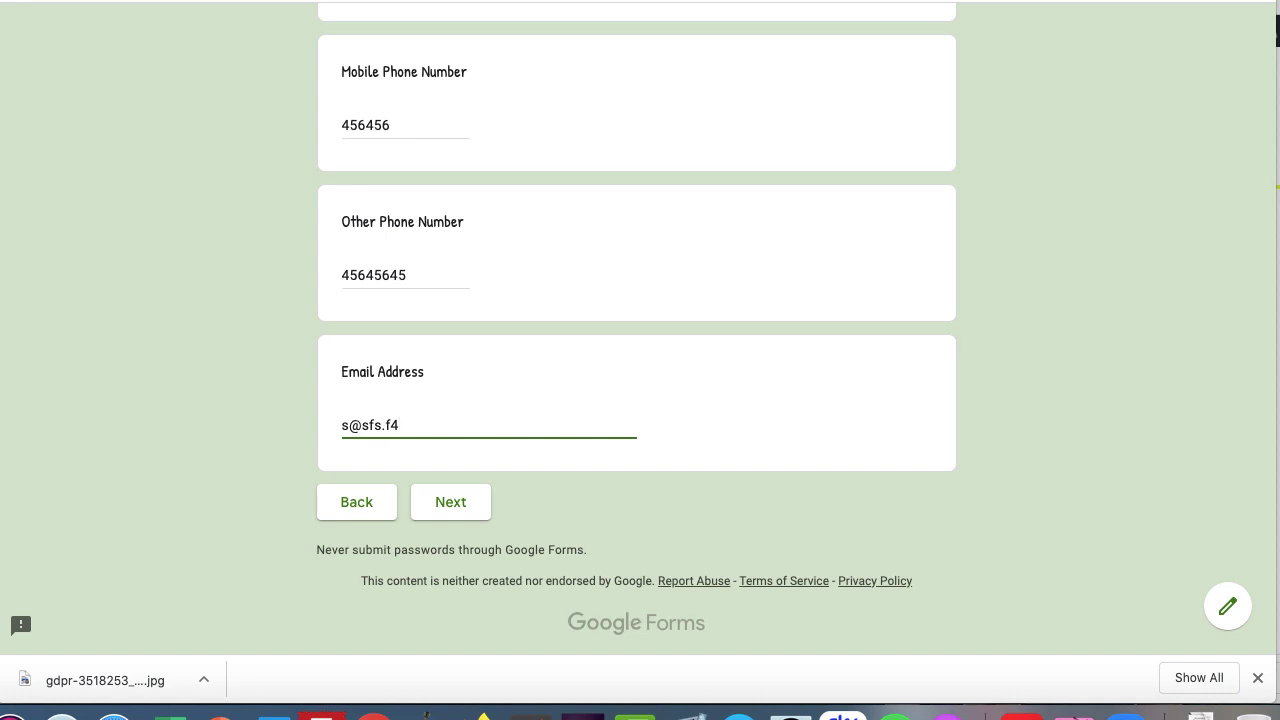
left_click(437, 505)
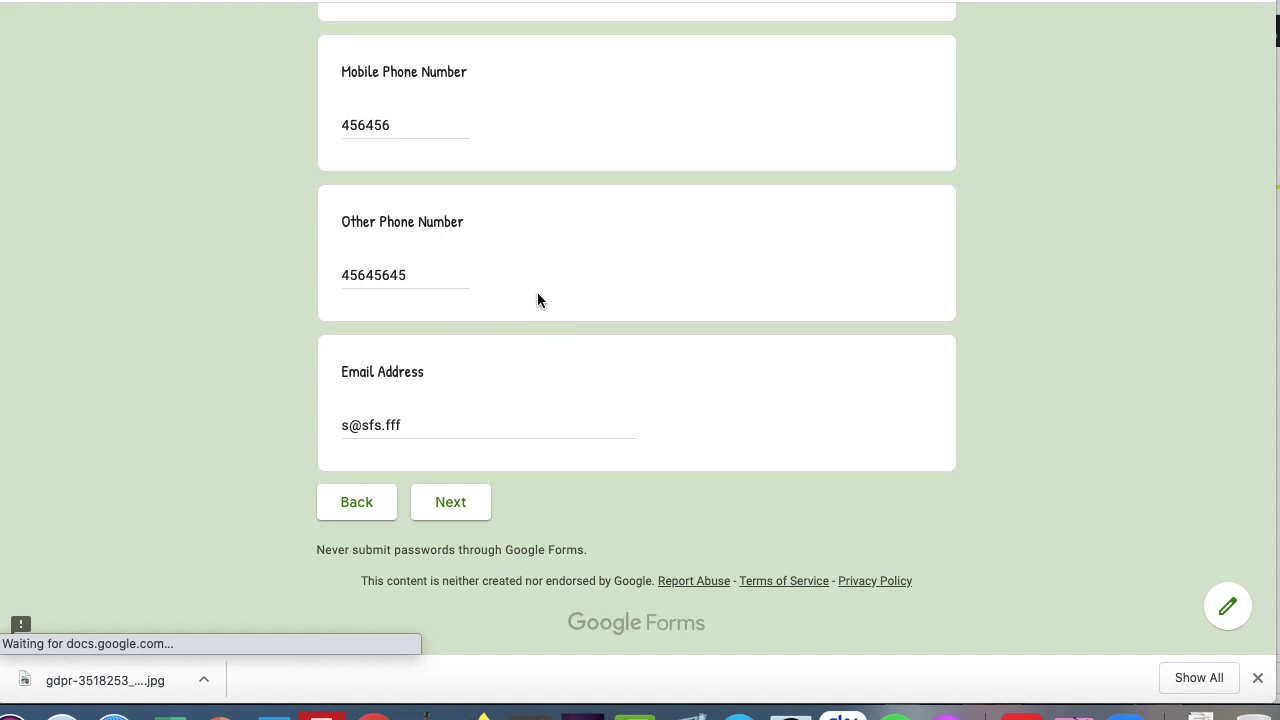
Leave all Father's Details fields blank and continue to the Contact 1 section
scroll(509, 380, "down", 5)
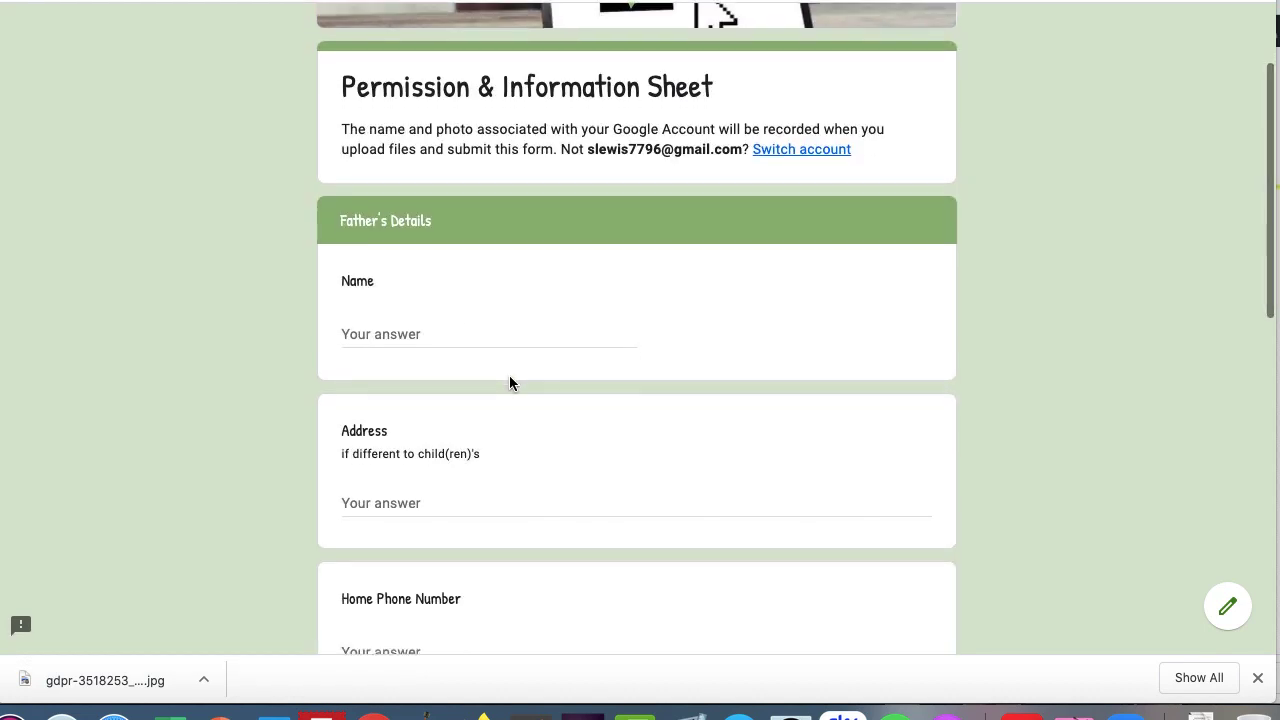
scroll(509, 380, "down", 3)
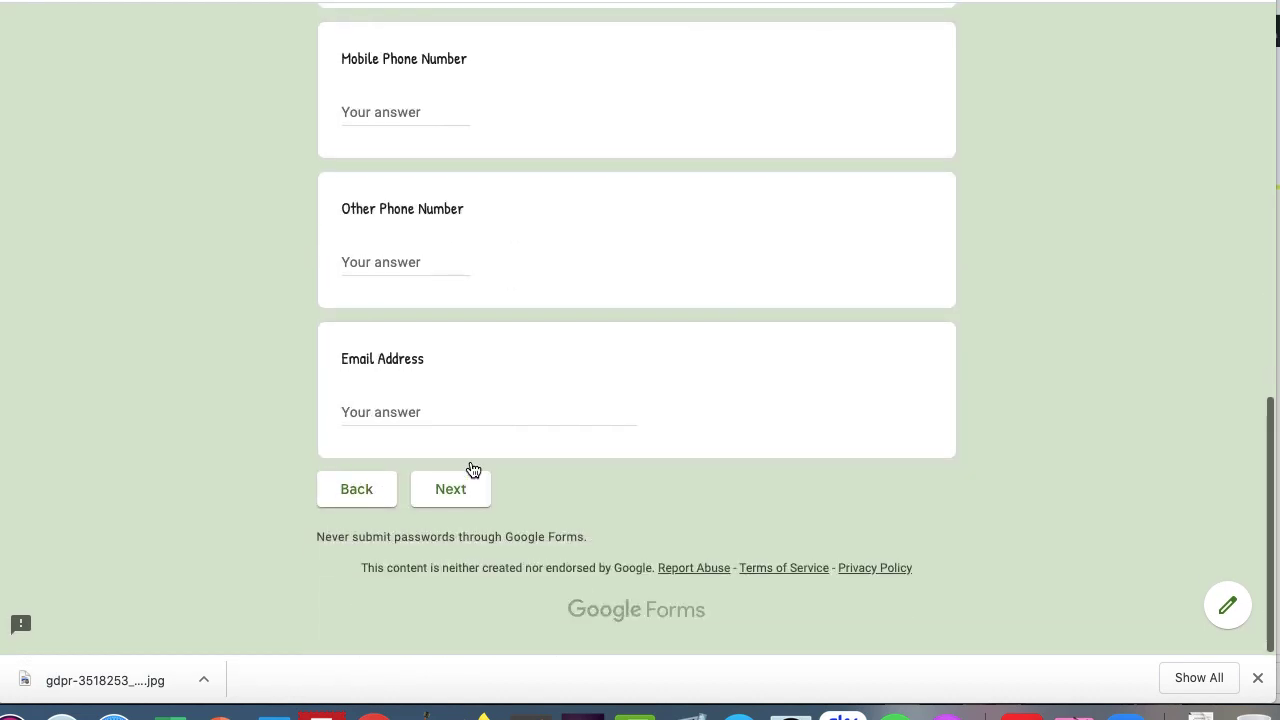
left_click(458, 492)
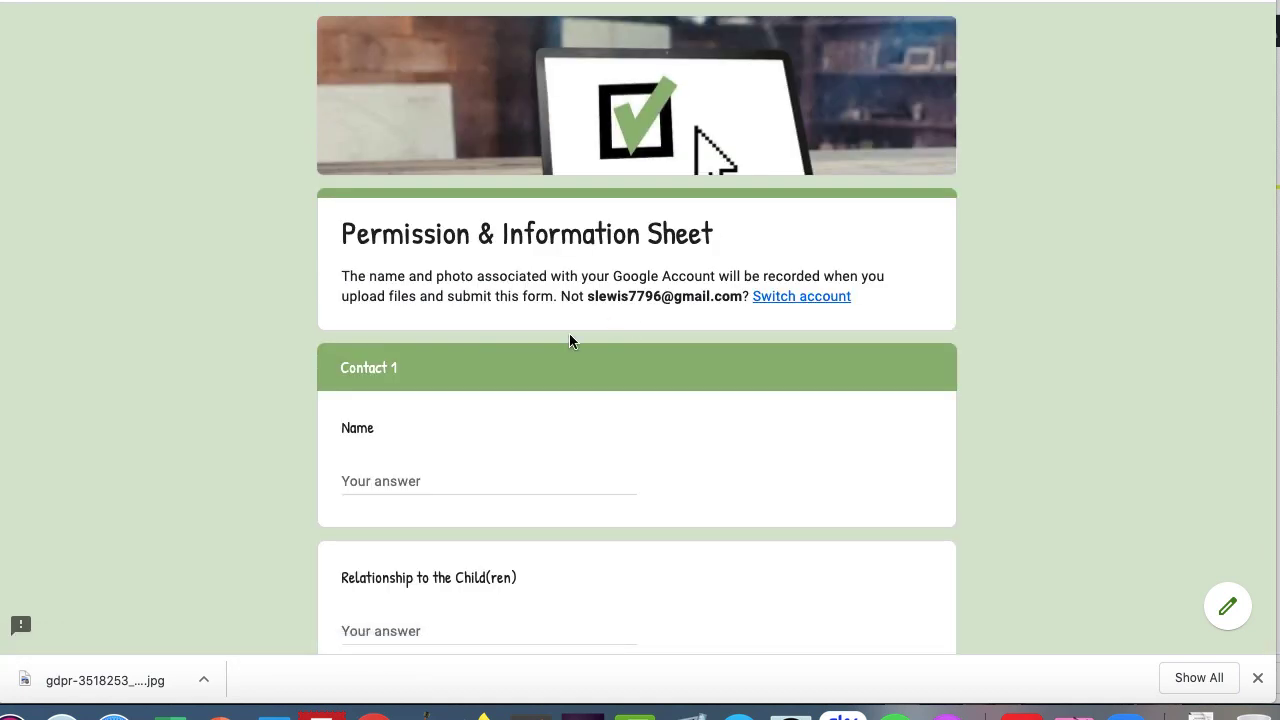
Leave the Contact 1 section and the contact section after it blank, and continue to the Medication/Allergies section
scroll(523, 427, "down", 3)
scroll(523, 427, "down", 5)
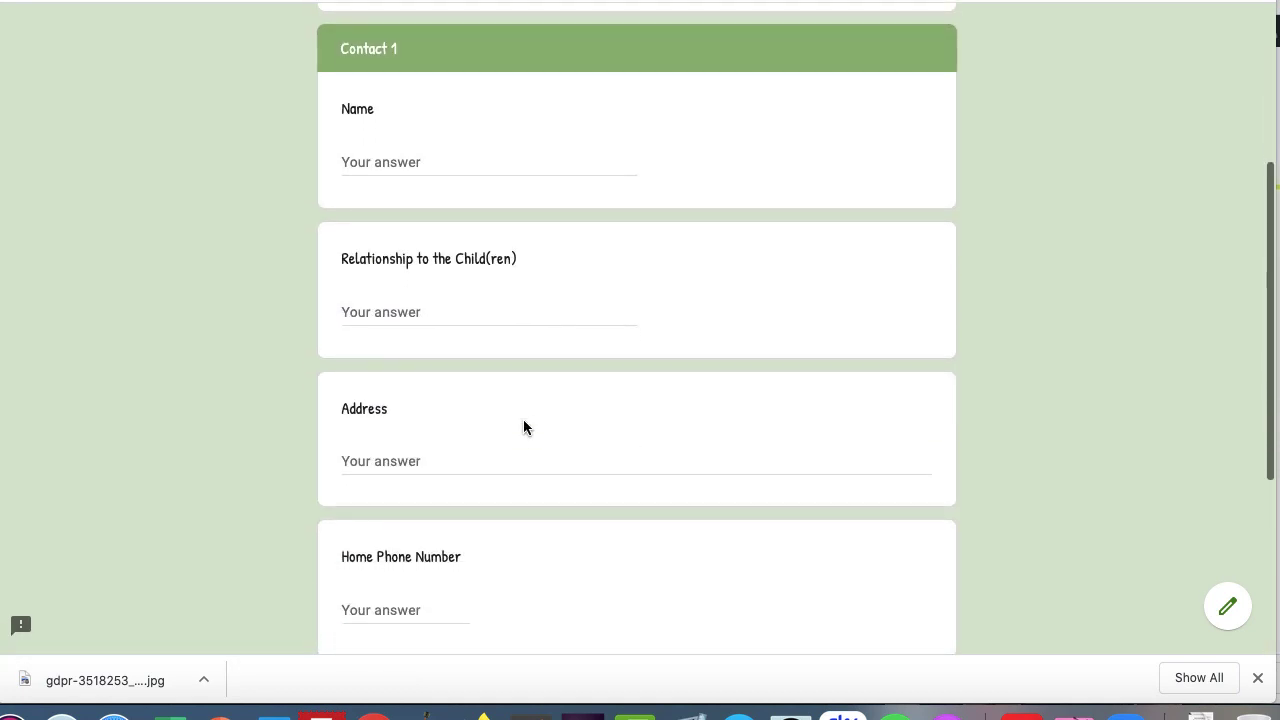
left_click(459, 487)
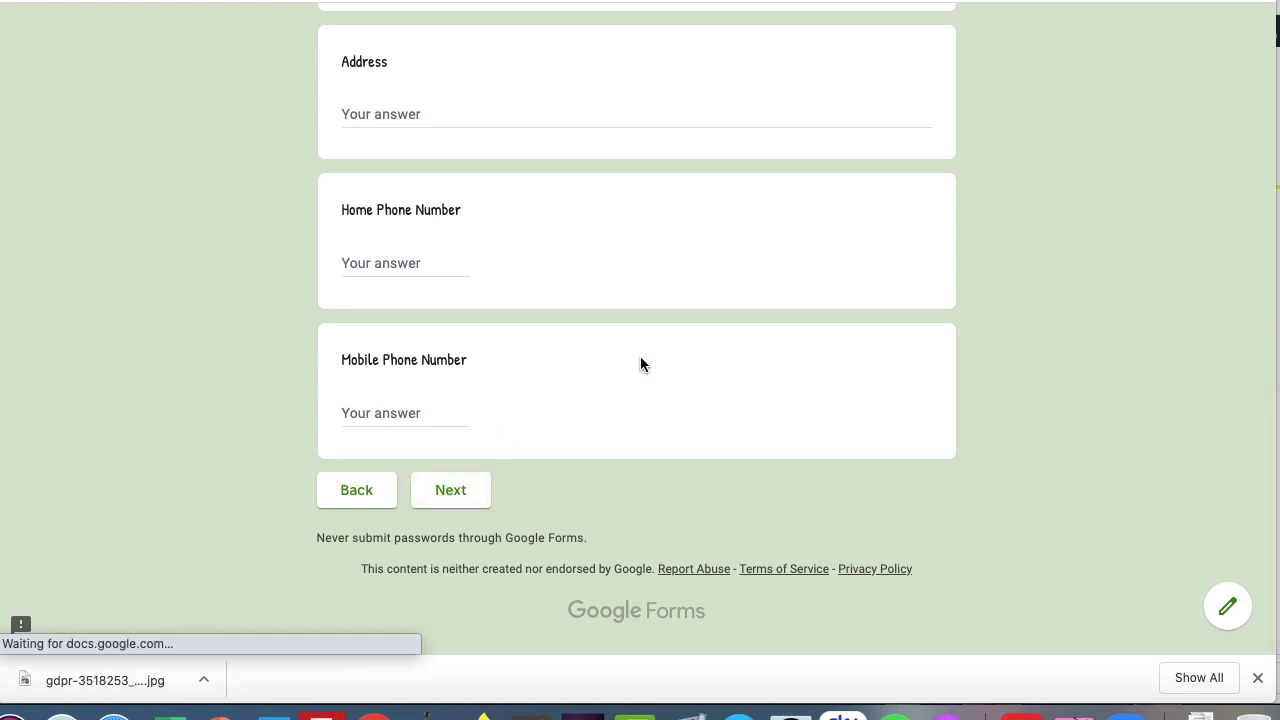
scroll(511, 540, "down", 6)
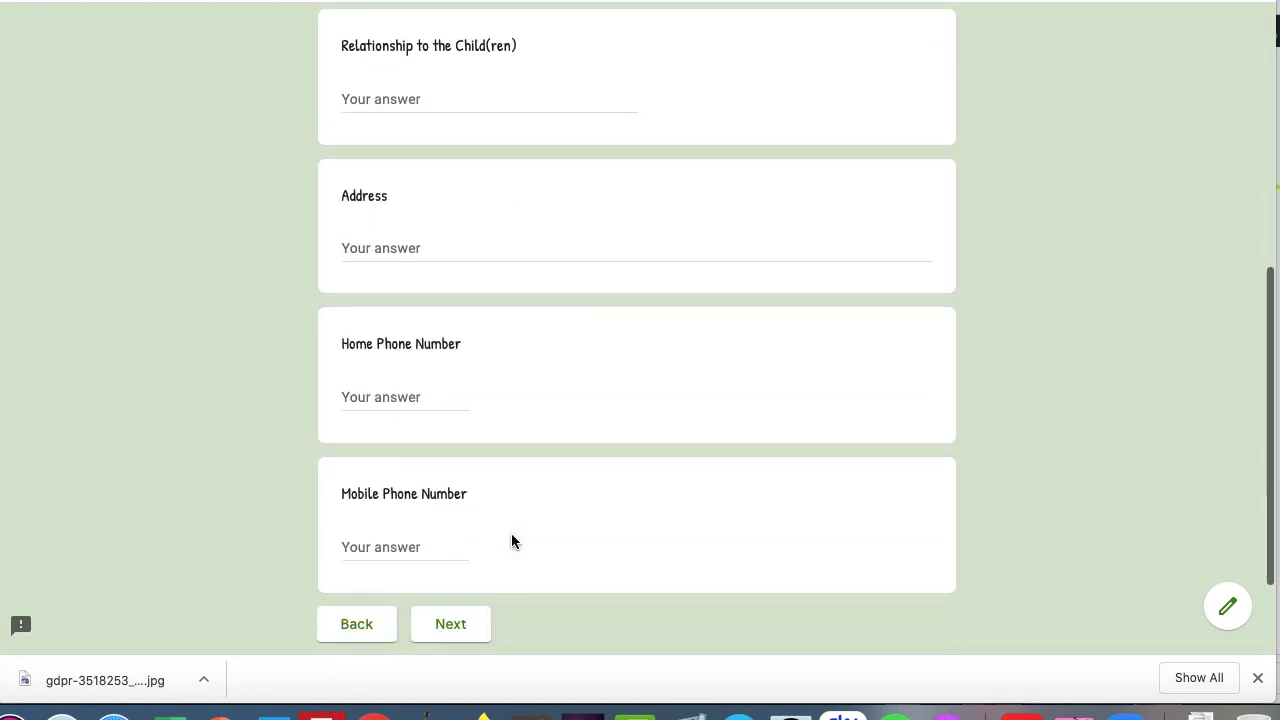
left_click(451, 499)
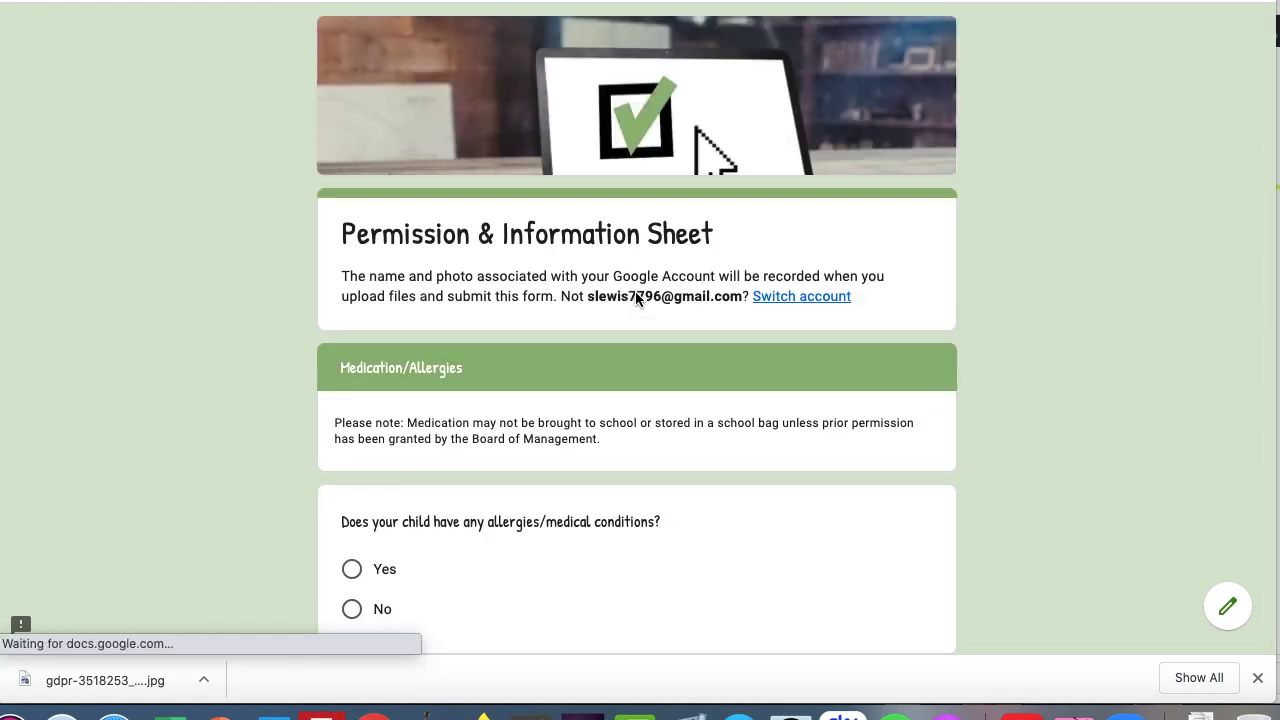
Answer Yes to the allergies/medical conditions question, enter "safsdgfhfgh" as the details, and continue to the guardianship section
scroll(535, 384, "down", 3)
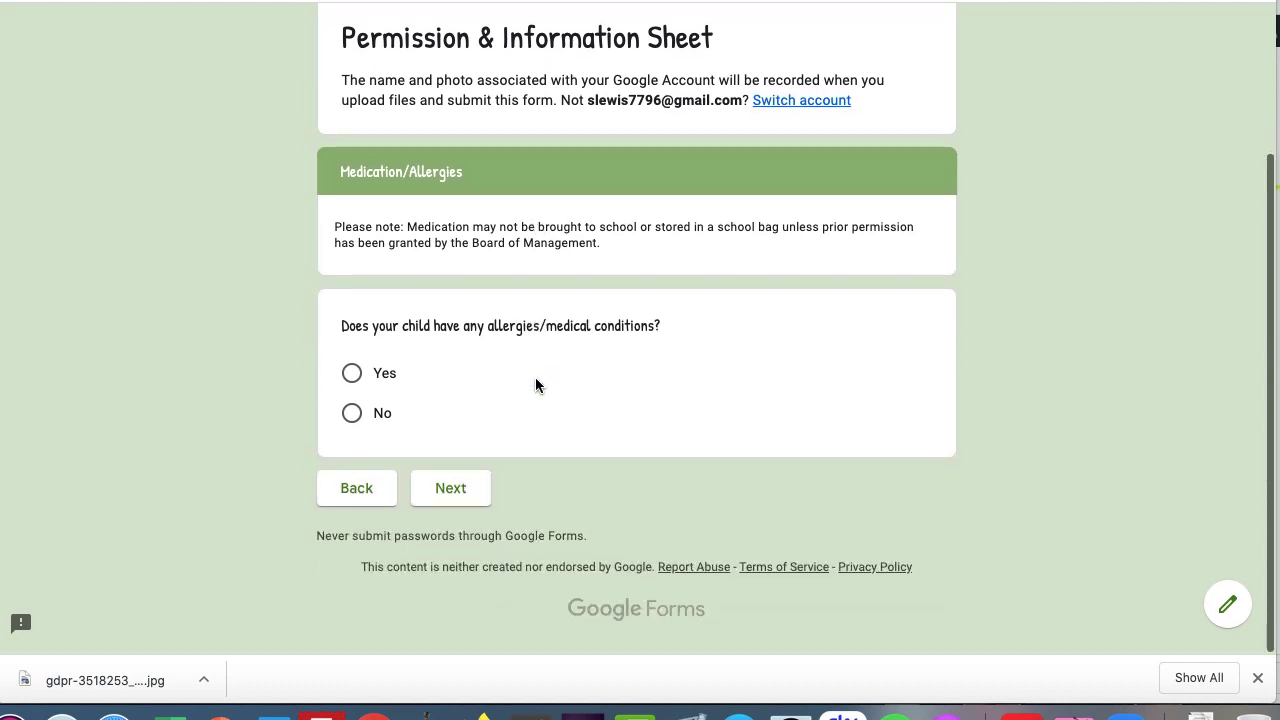
left_click(352, 377)
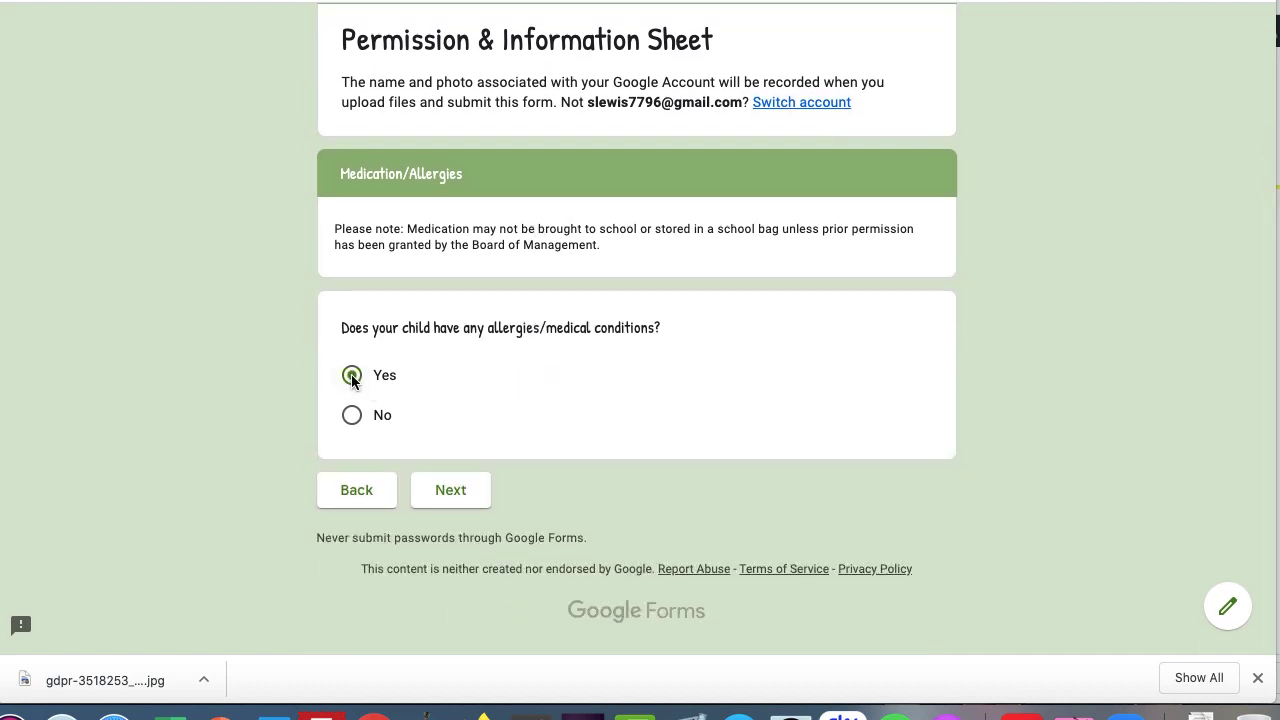
left_click(449, 496)
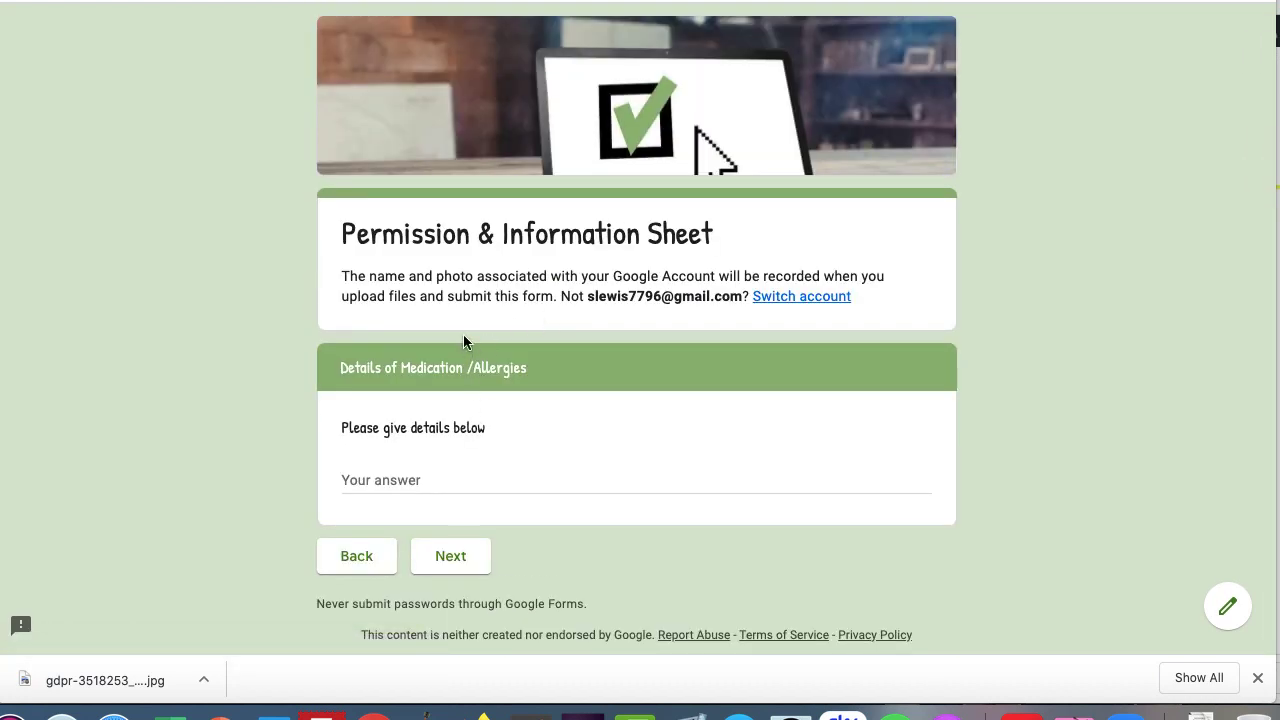
left_click(386, 478)
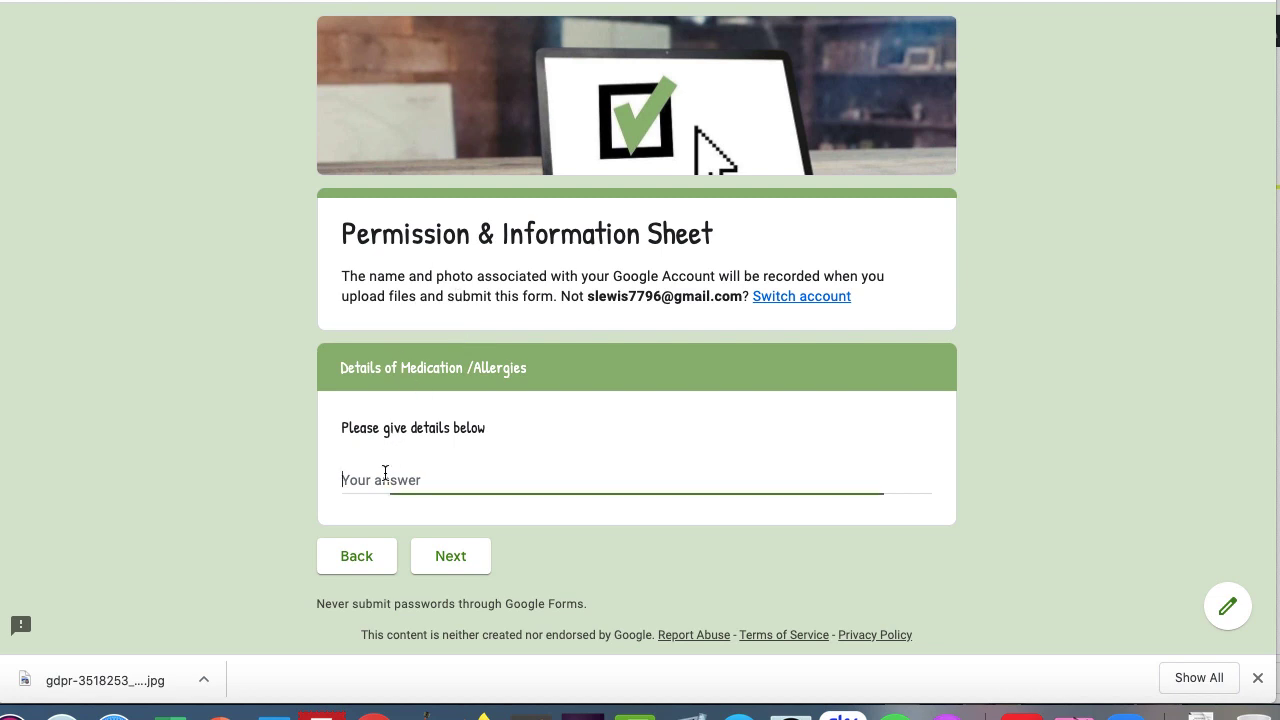
type("safsdghfgh")
left_click(450, 556)
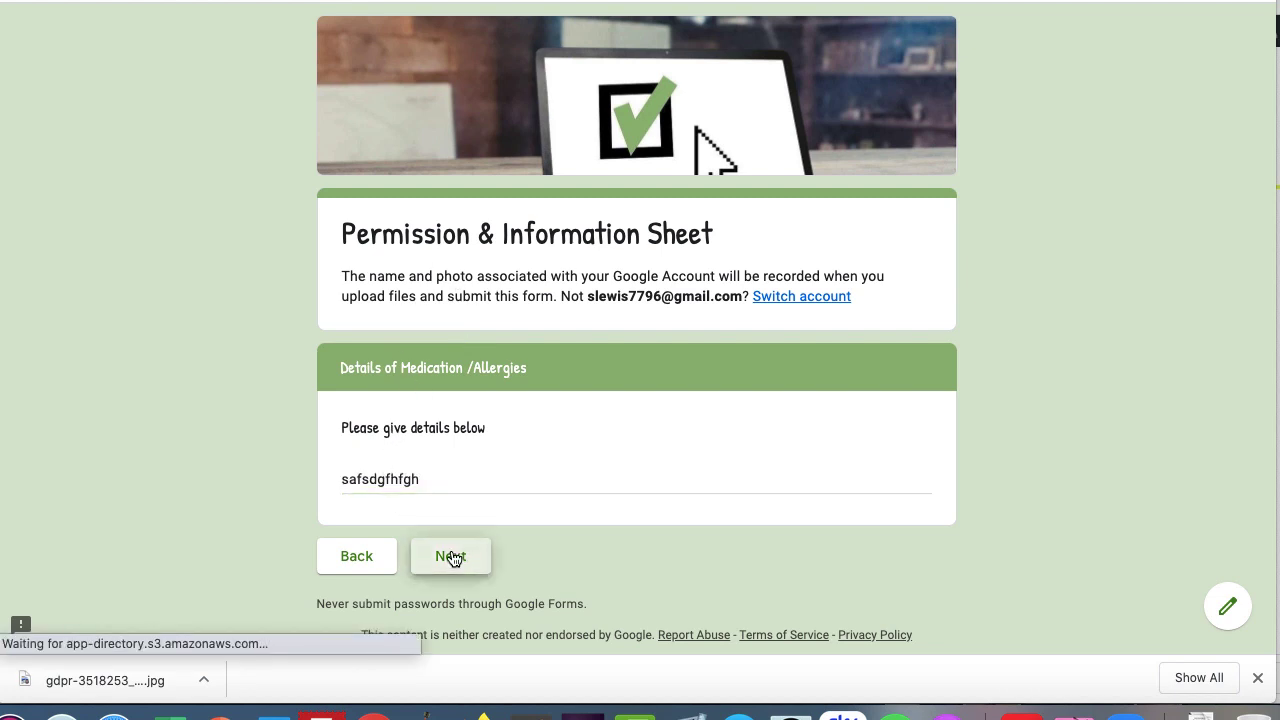
Answer Yes to the guardianship, custody and access question, and continue past Attach Documentation without uploading a file
scroll(450, 415, "down", 2)
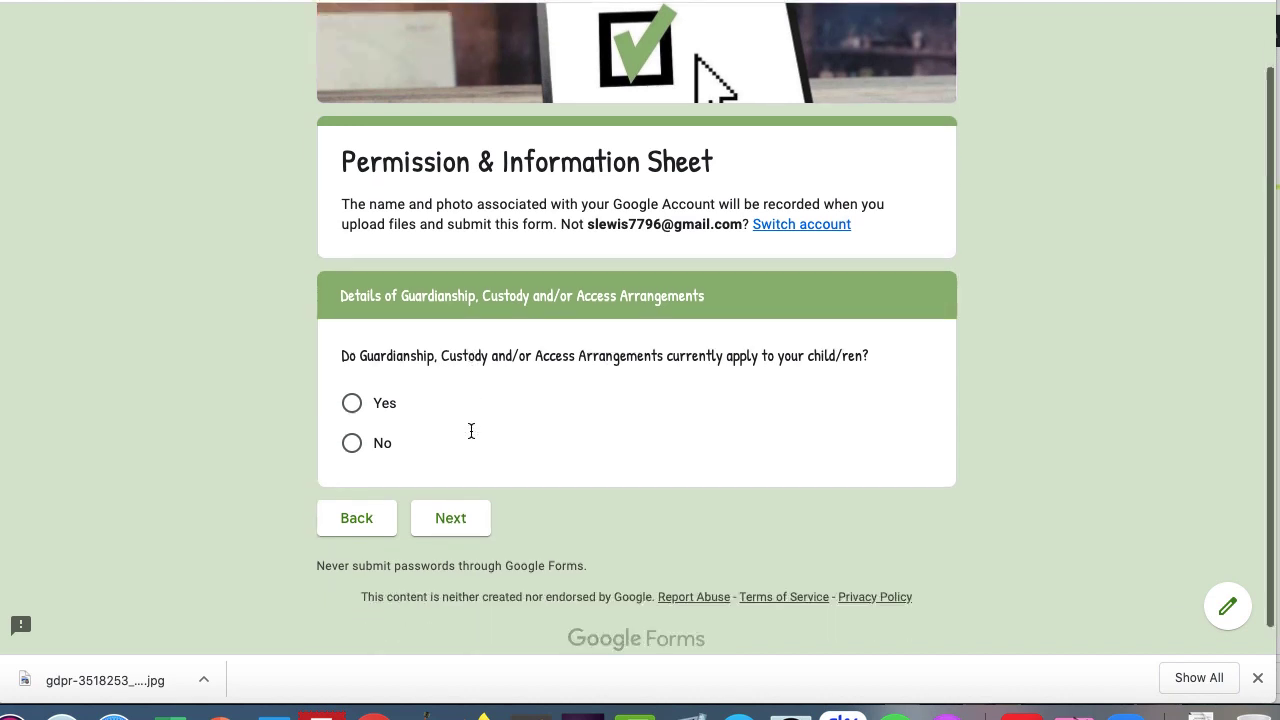
left_click(351, 414)
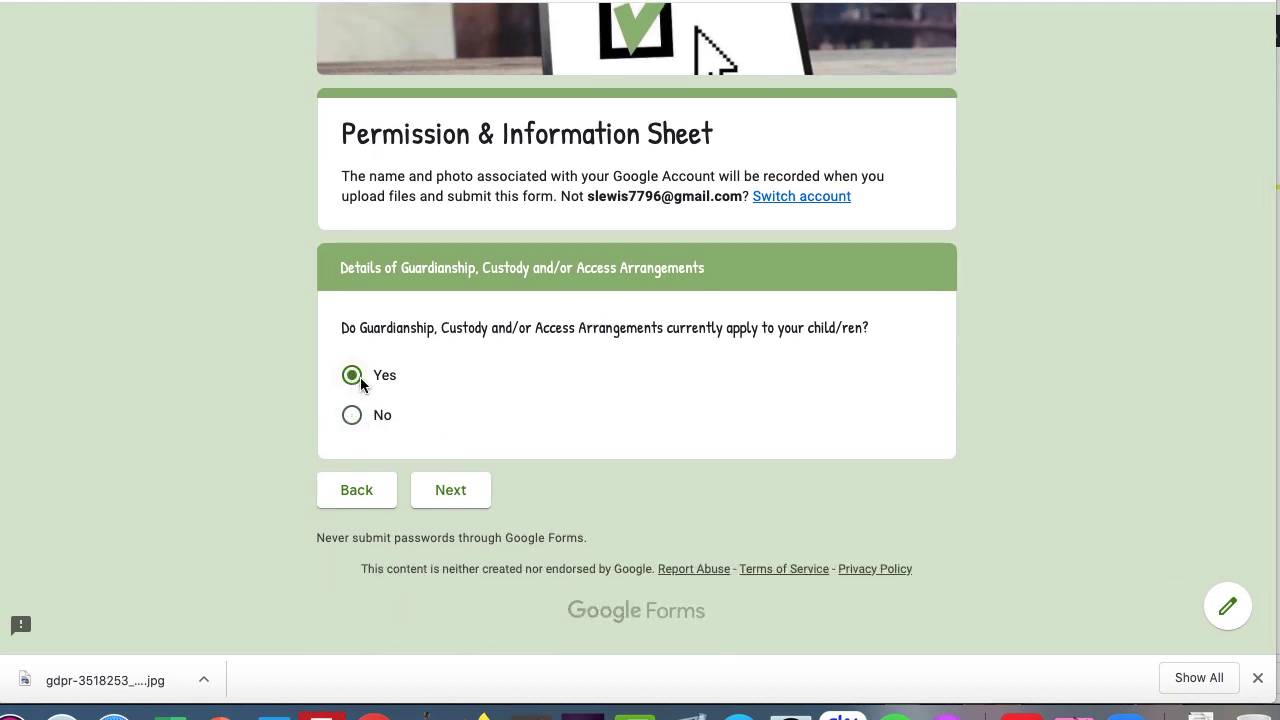
left_click(451, 488)
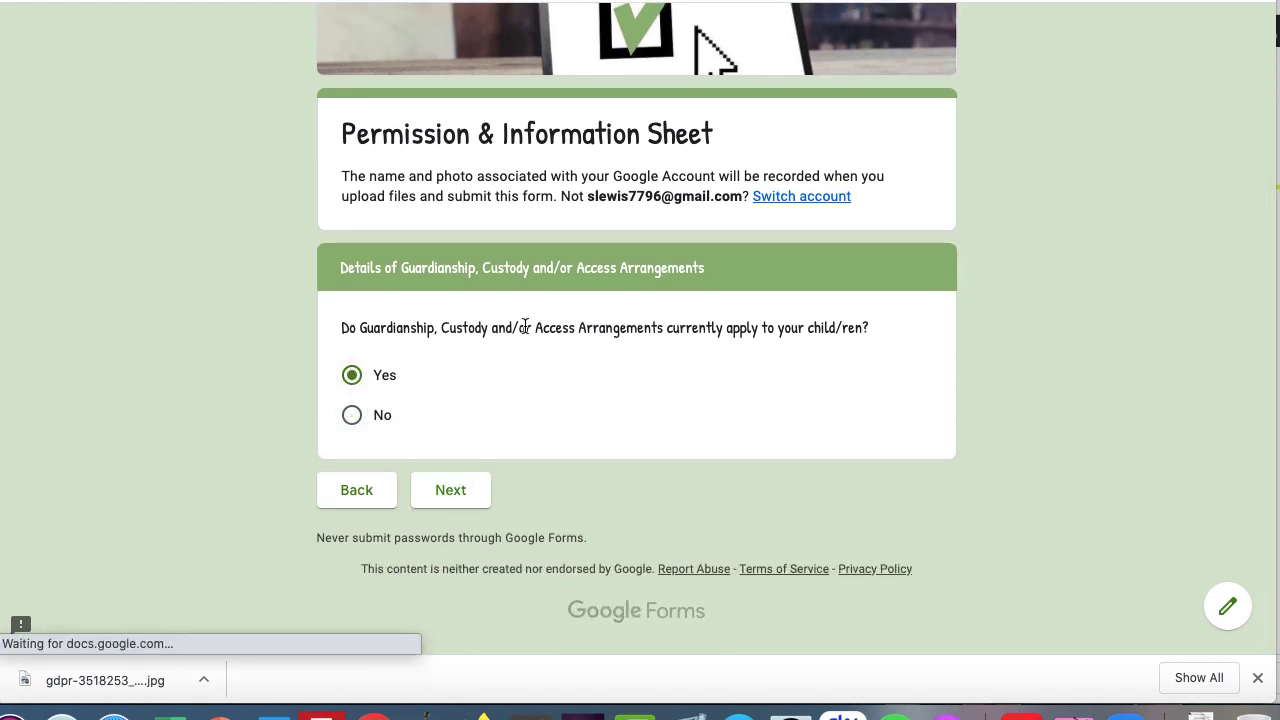
scroll(466, 363, "down", 2)
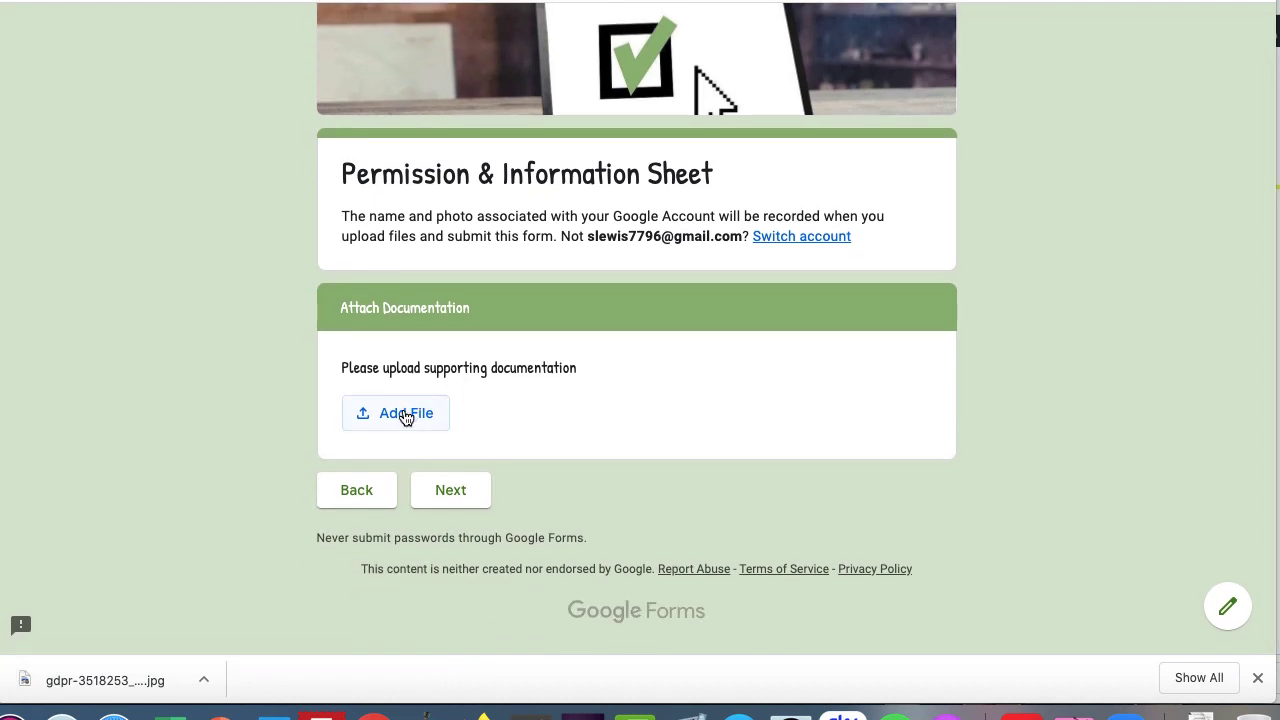
left_click(450, 490)
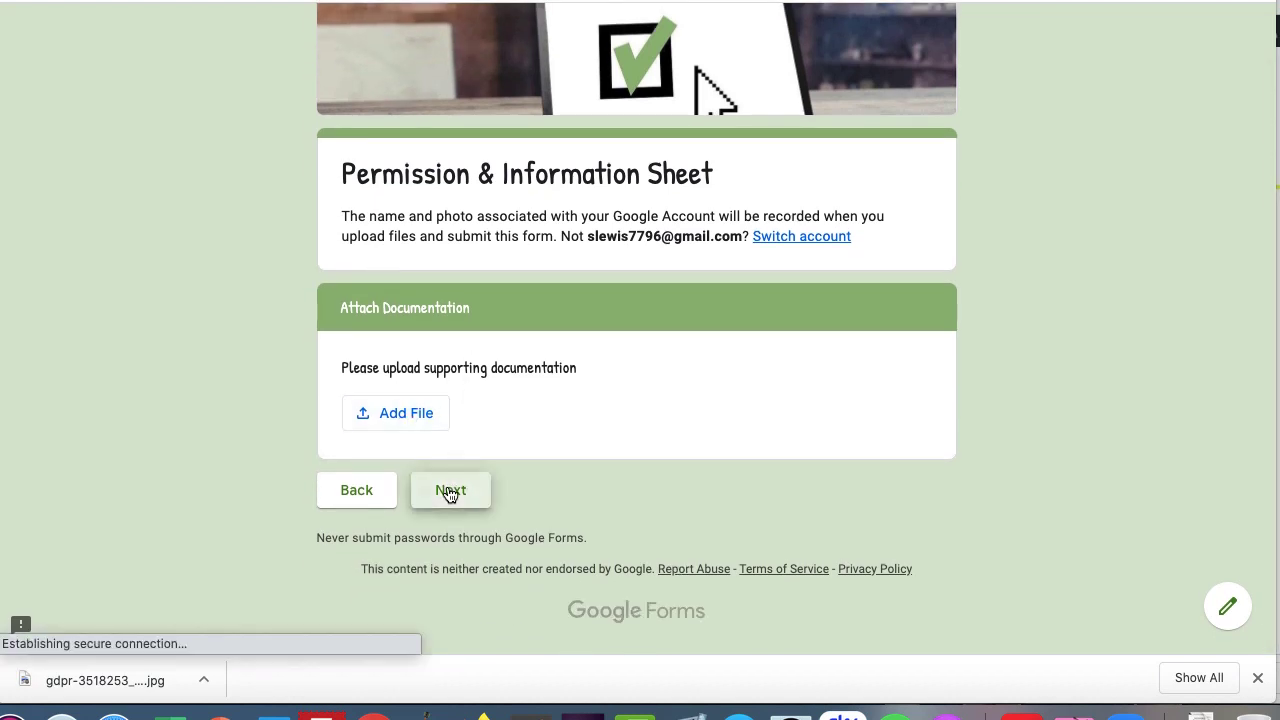
Answer Yes to all four permission statements in the required grid and continue to the Final Section
scroll(466, 447, "down", 5)
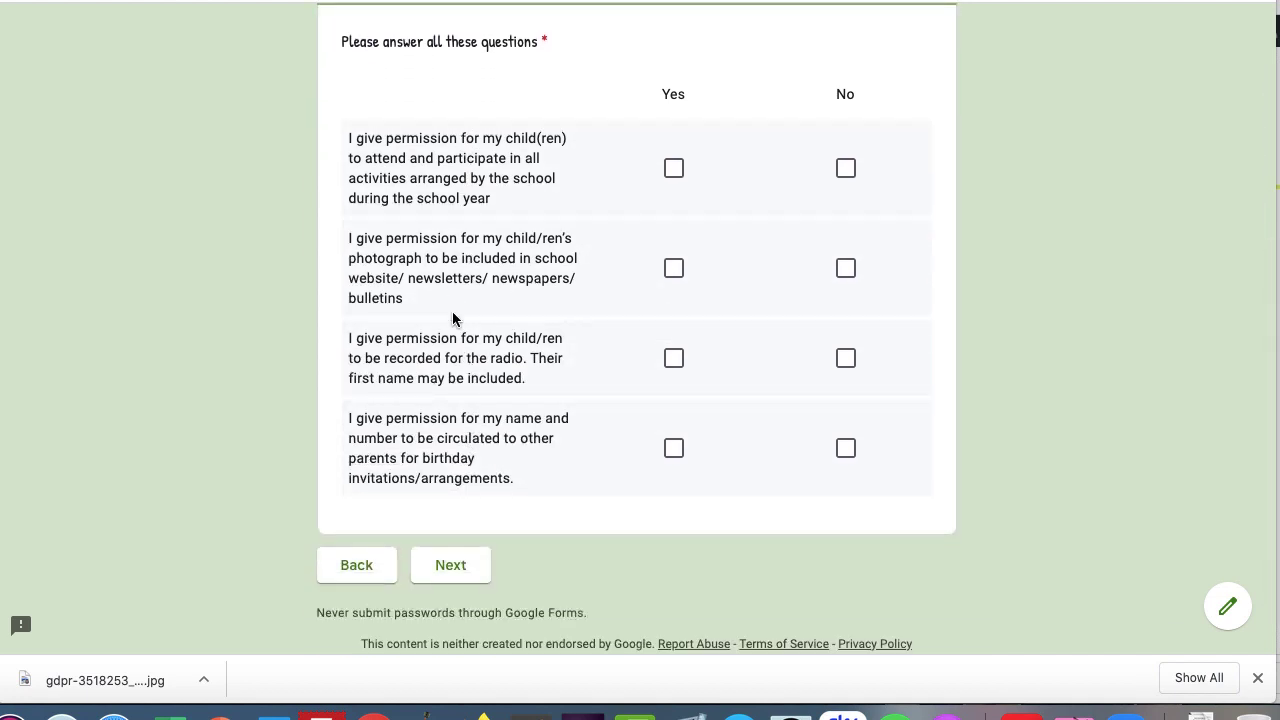
left_click(672, 170)
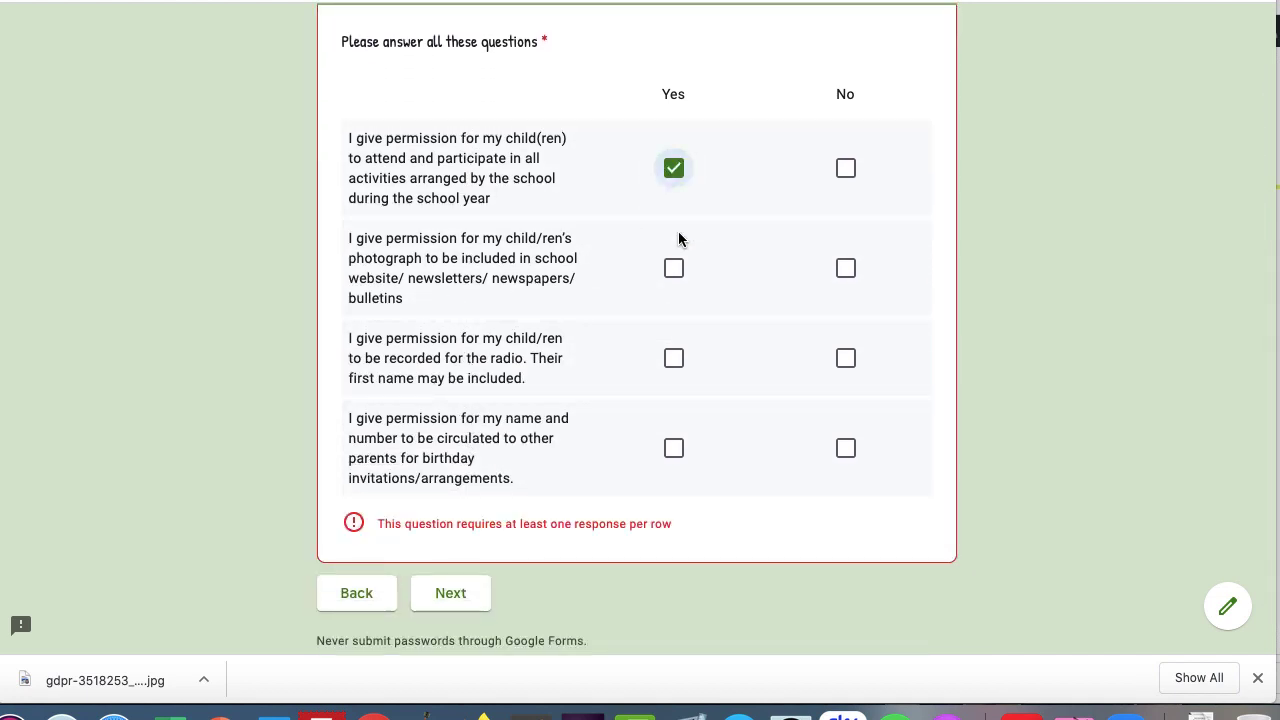
left_click(673, 268)
left_click(675, 360)
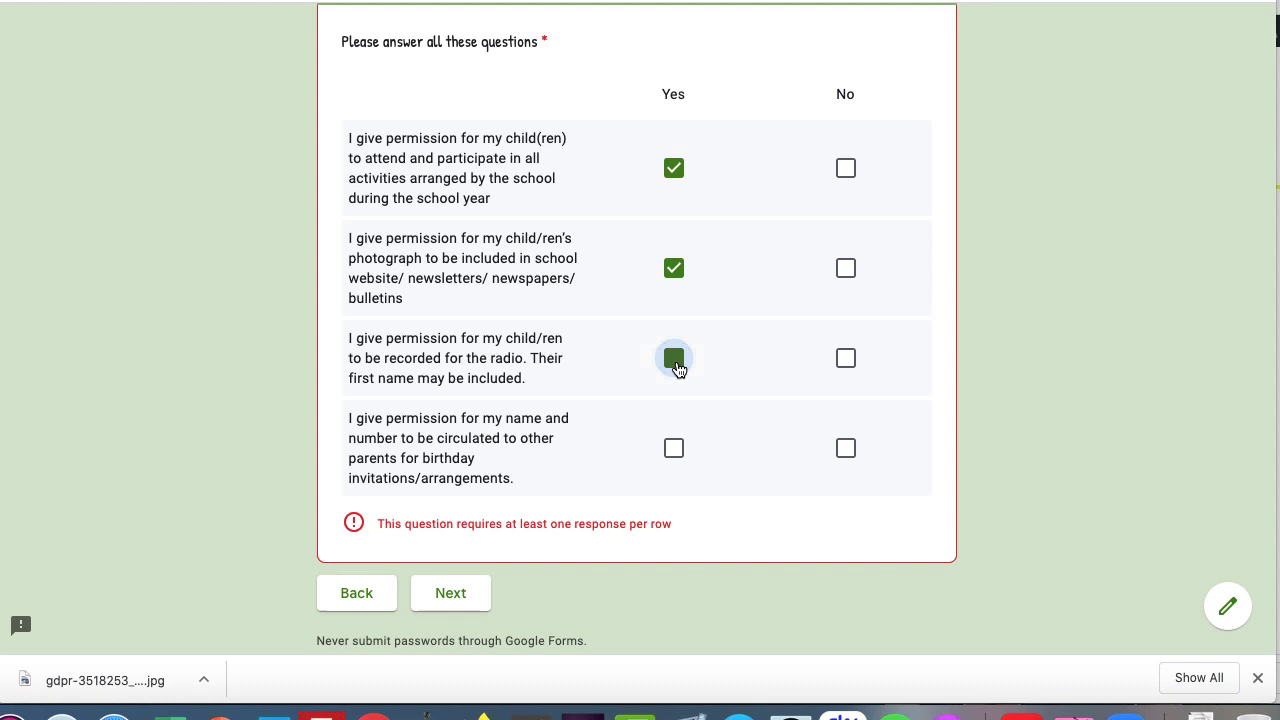
left_click(674, 448)
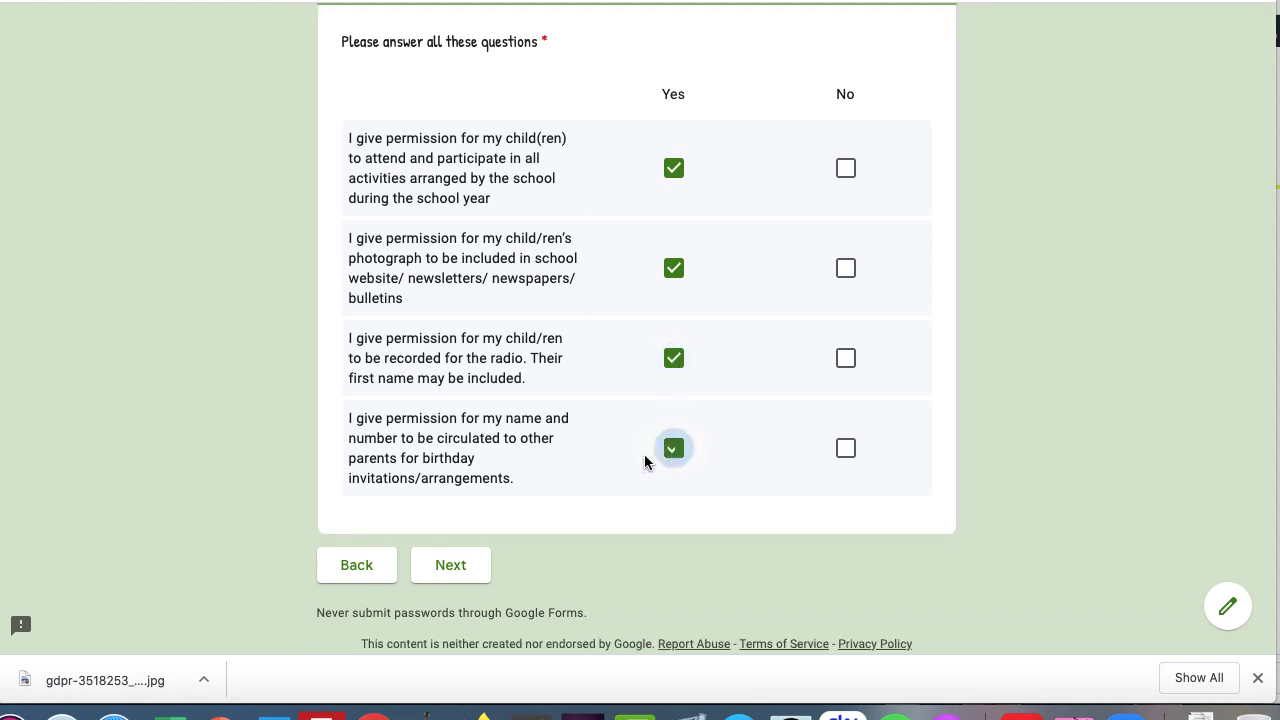
left_click(452, 566)
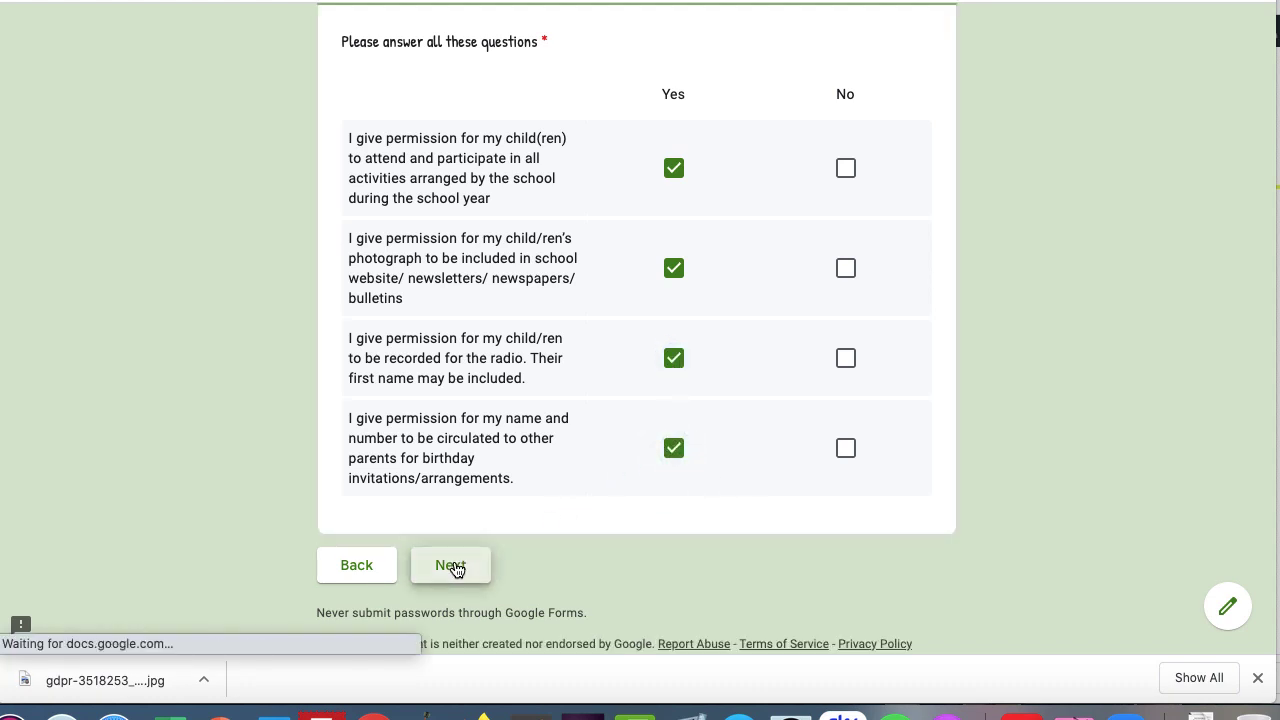
Enter "sdfds" as additional information for the school staff, tick "I consent", and submit the form
scroll(419, 472, "down", 4)
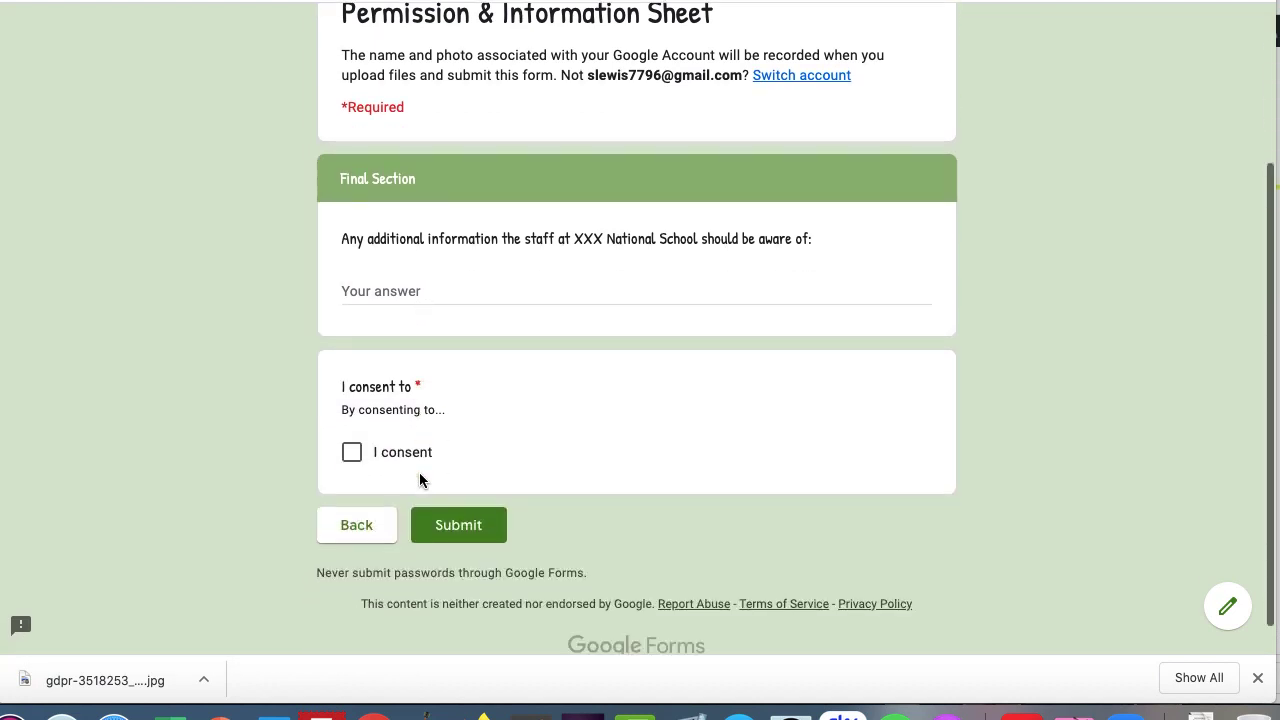
left_click(400, 250)
type("sdfds")
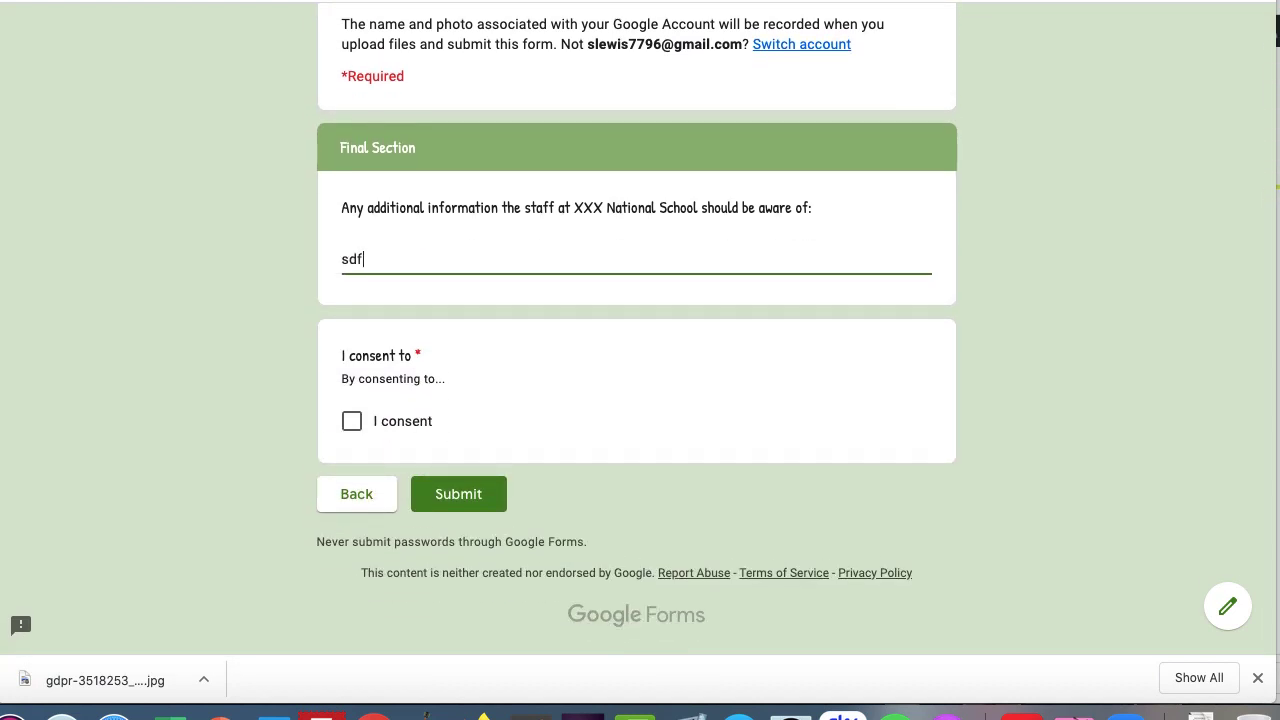
left_click(351, 421)
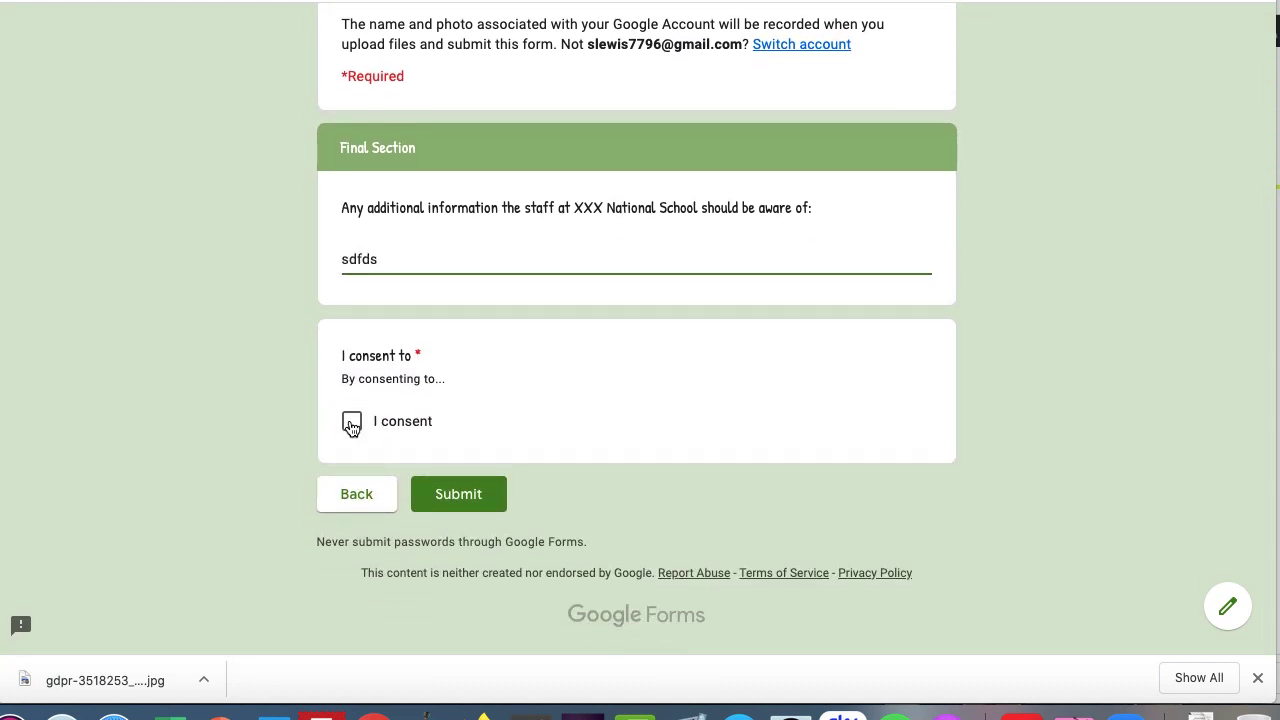
left_click(446, 506)
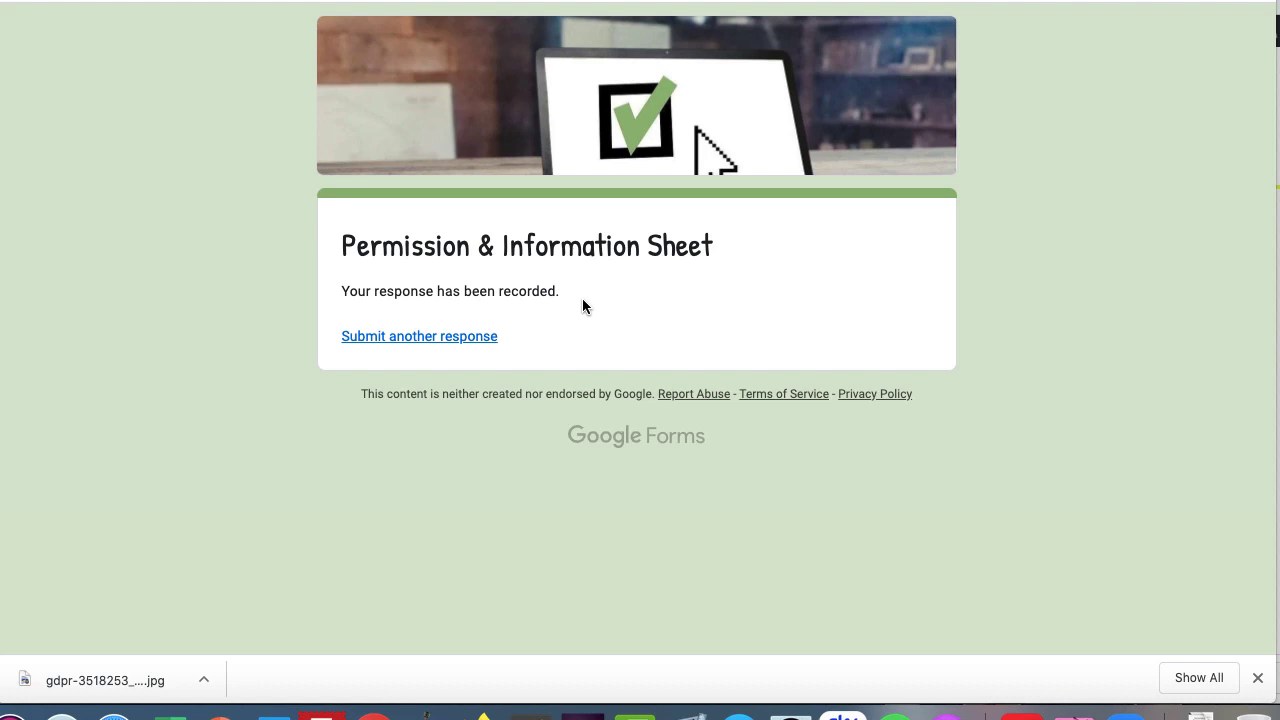
Return to the form editor, dismiss the Send form dialog, and open the form's responses
left_click(300, 1)
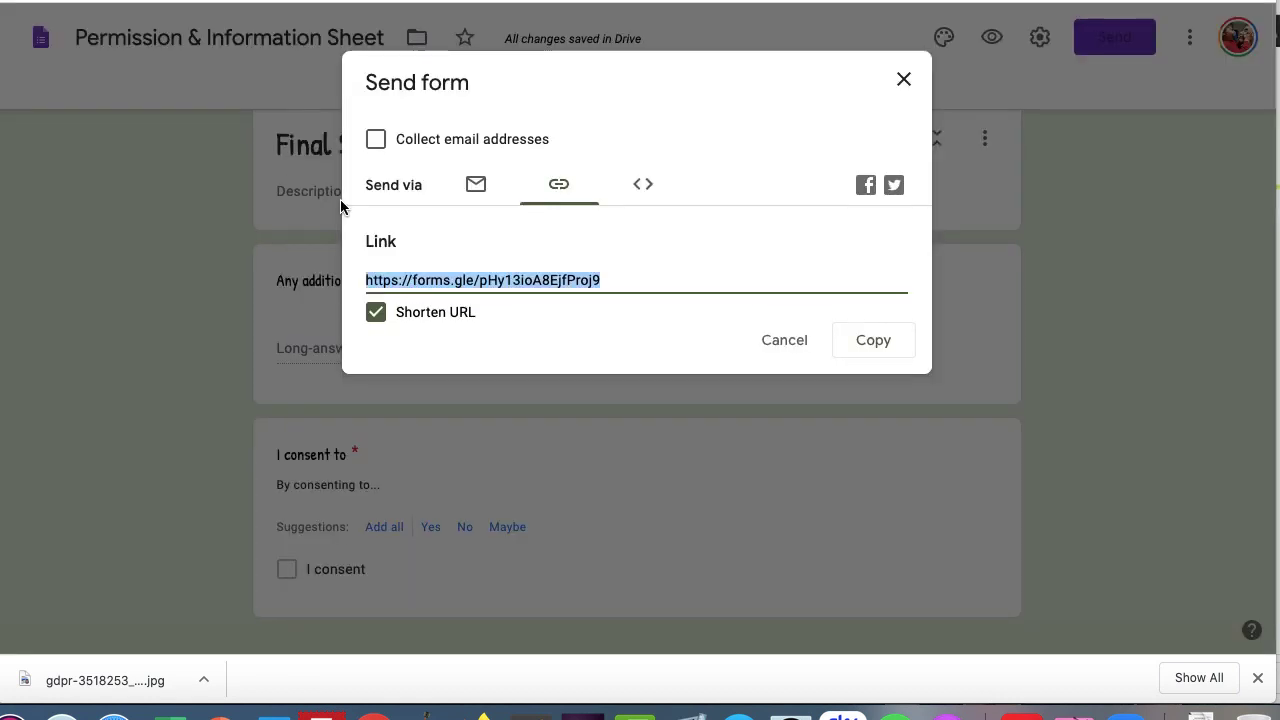
left_click(782, 341)
scroll(614, 368, "up", 2)
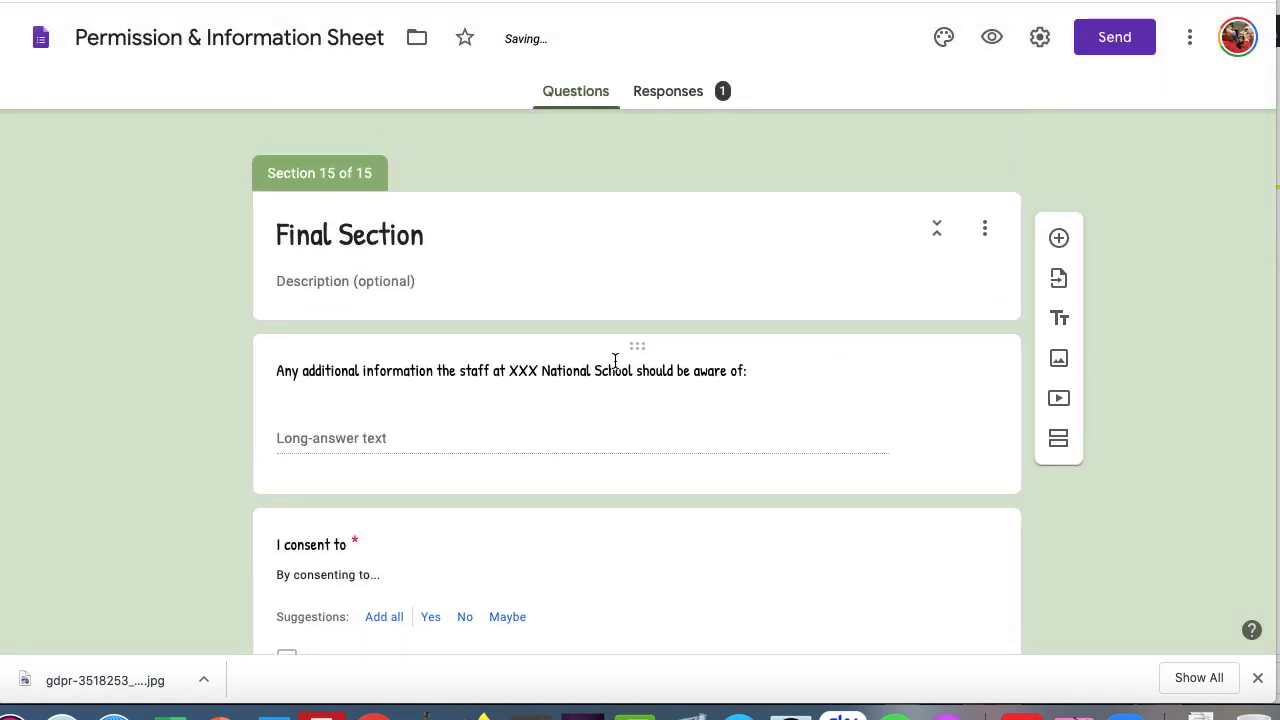
left_click(671, 94)
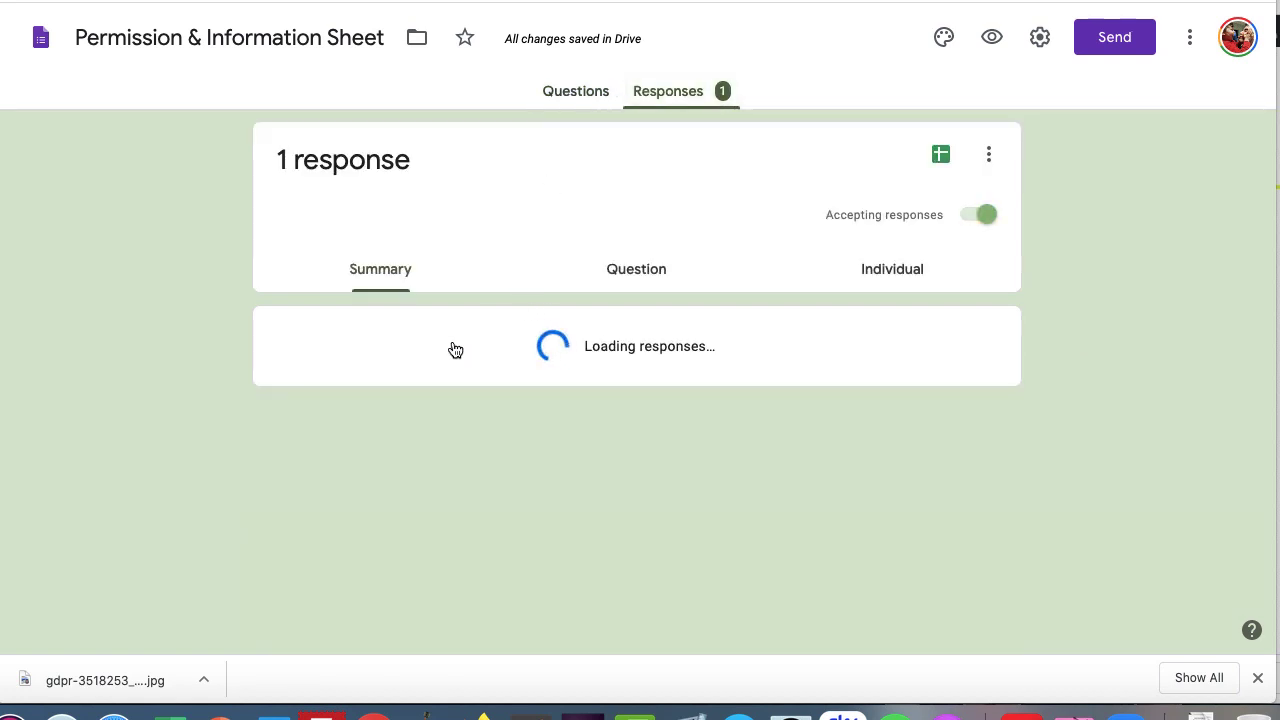
Review the submitted test response in the summary, per-question and individual views
scroll(471, 395, "down", 1)
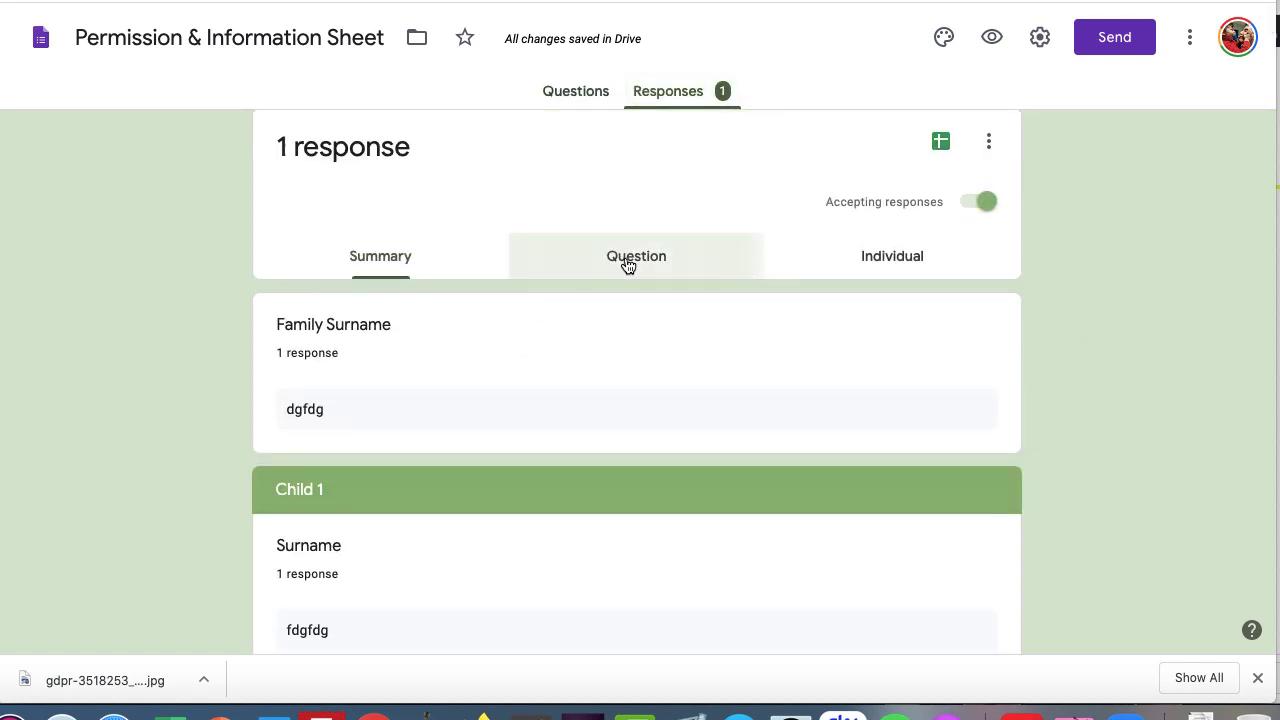
left_click(626, 260)
left_click(894, 277)
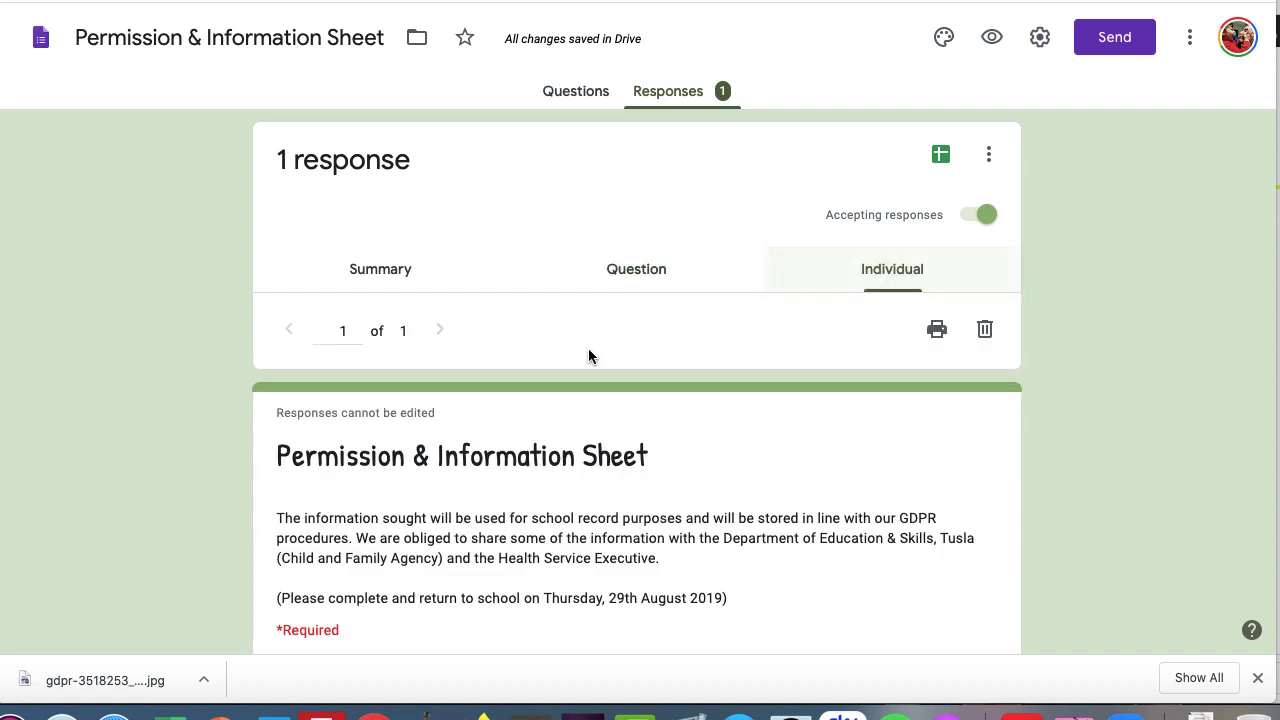
scroll(506, 551, "down", 5)
scroll(505, 555, "up", 5)
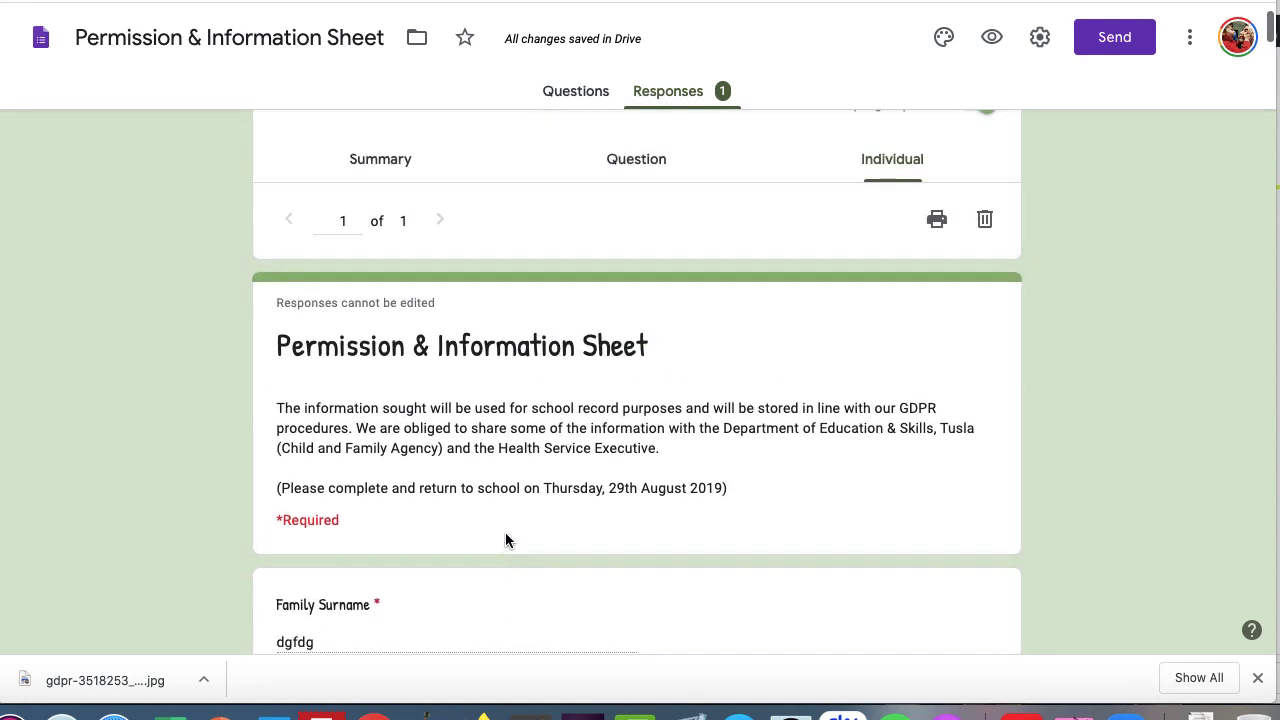
Start creating a spreadsheet for the Permission & Information Sheet responses
scroll(858, 175, "up", 2)
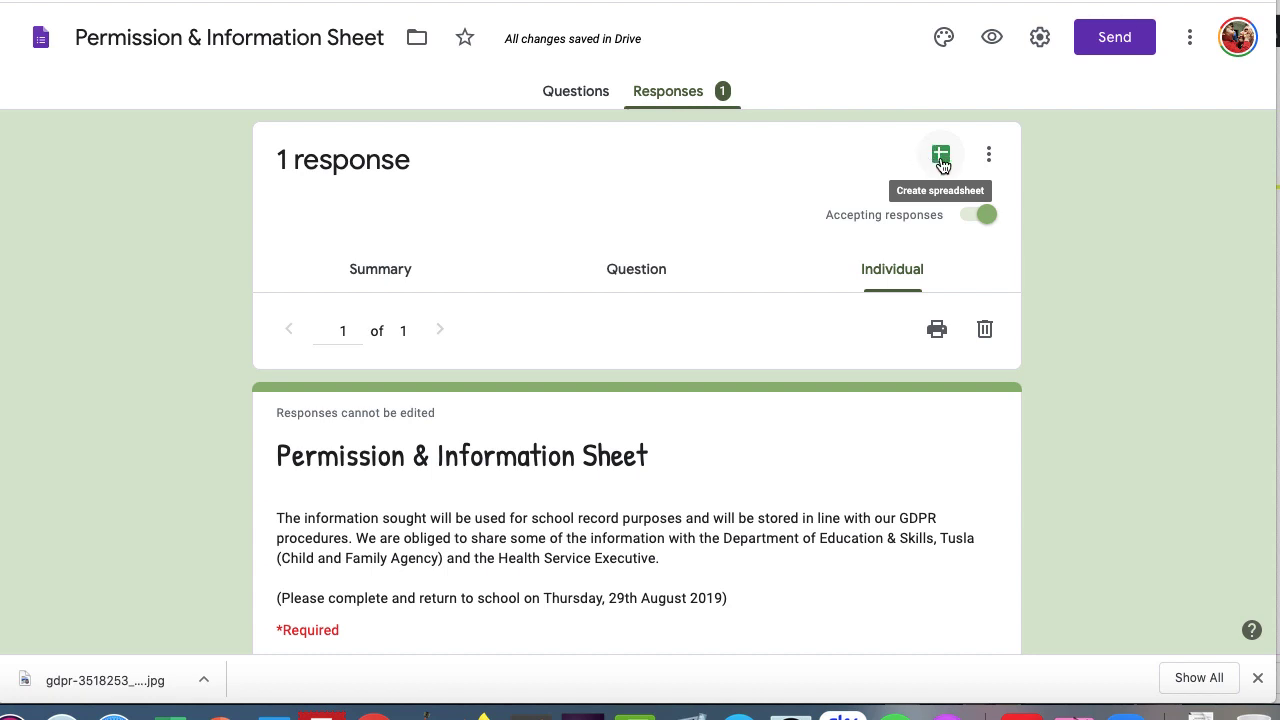
left_click(940, 160)
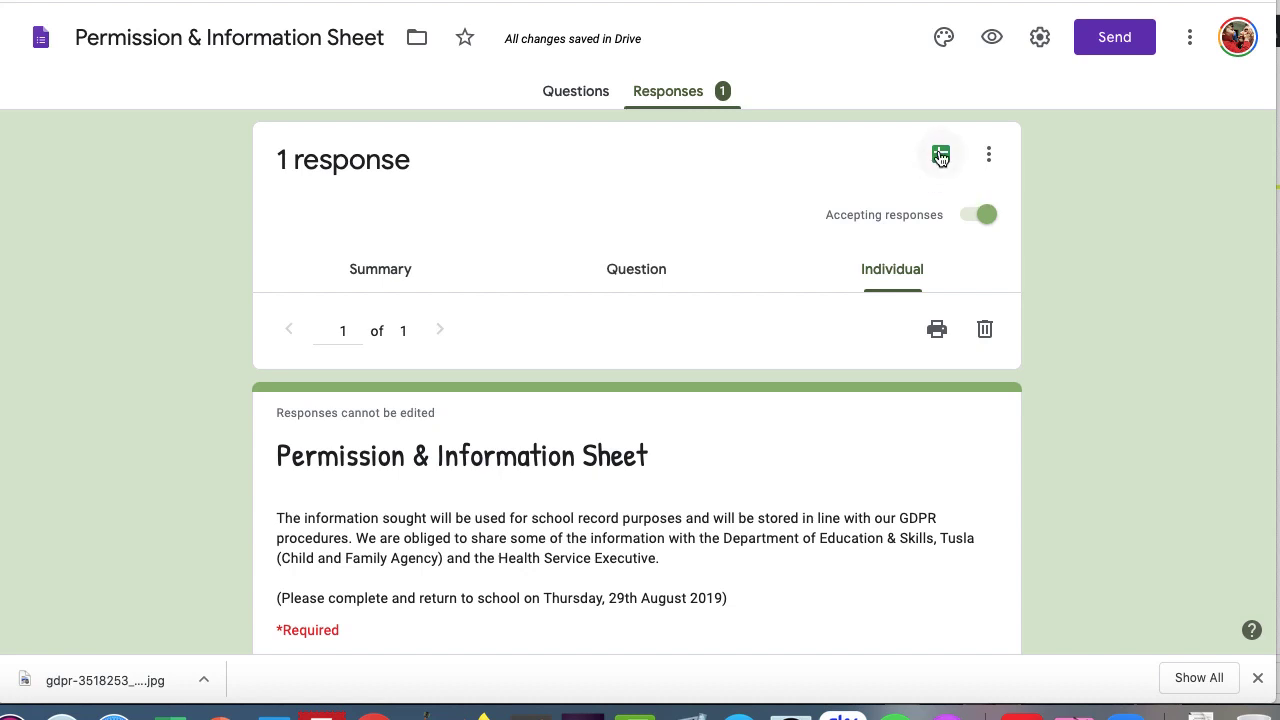